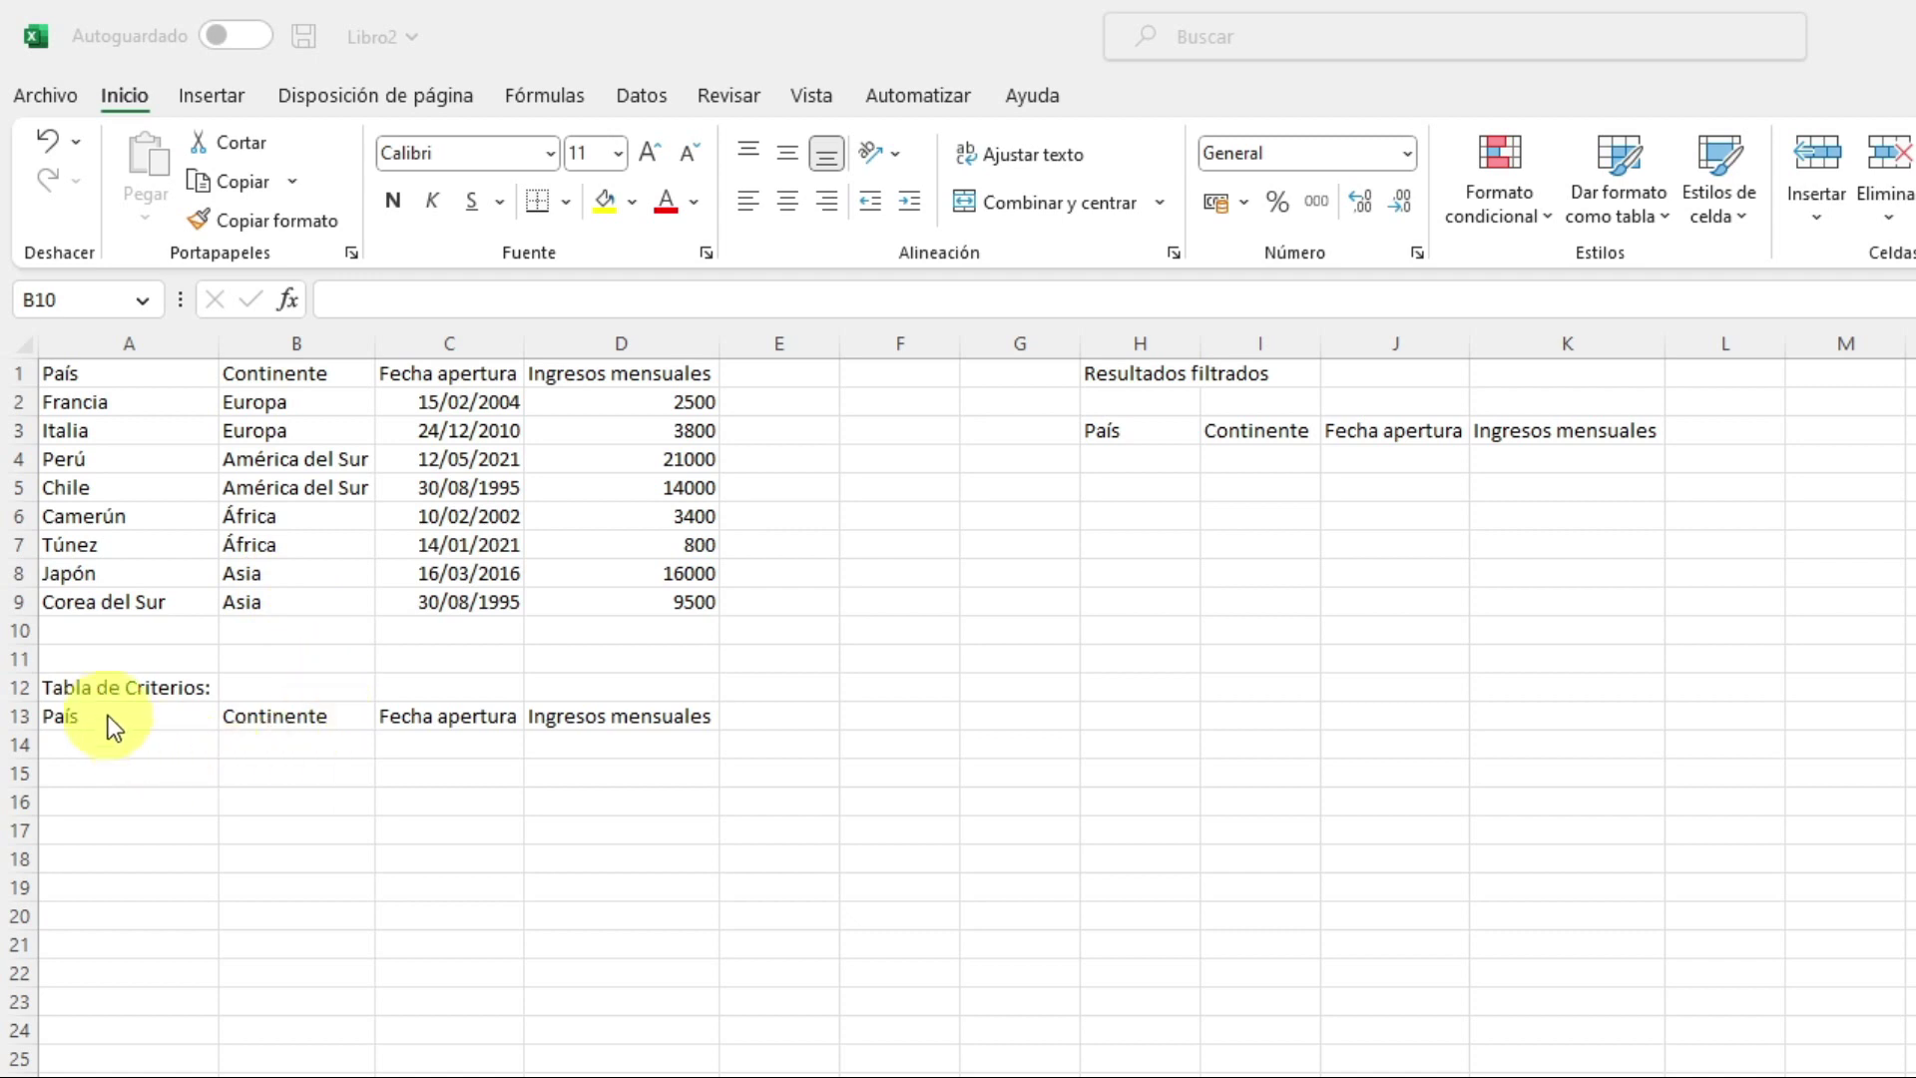
# - Copy Europa from the country list into cell B14, under Continente in the criteria table
pyautogui.click(309, 745)
pyautogui.click(308, 745)
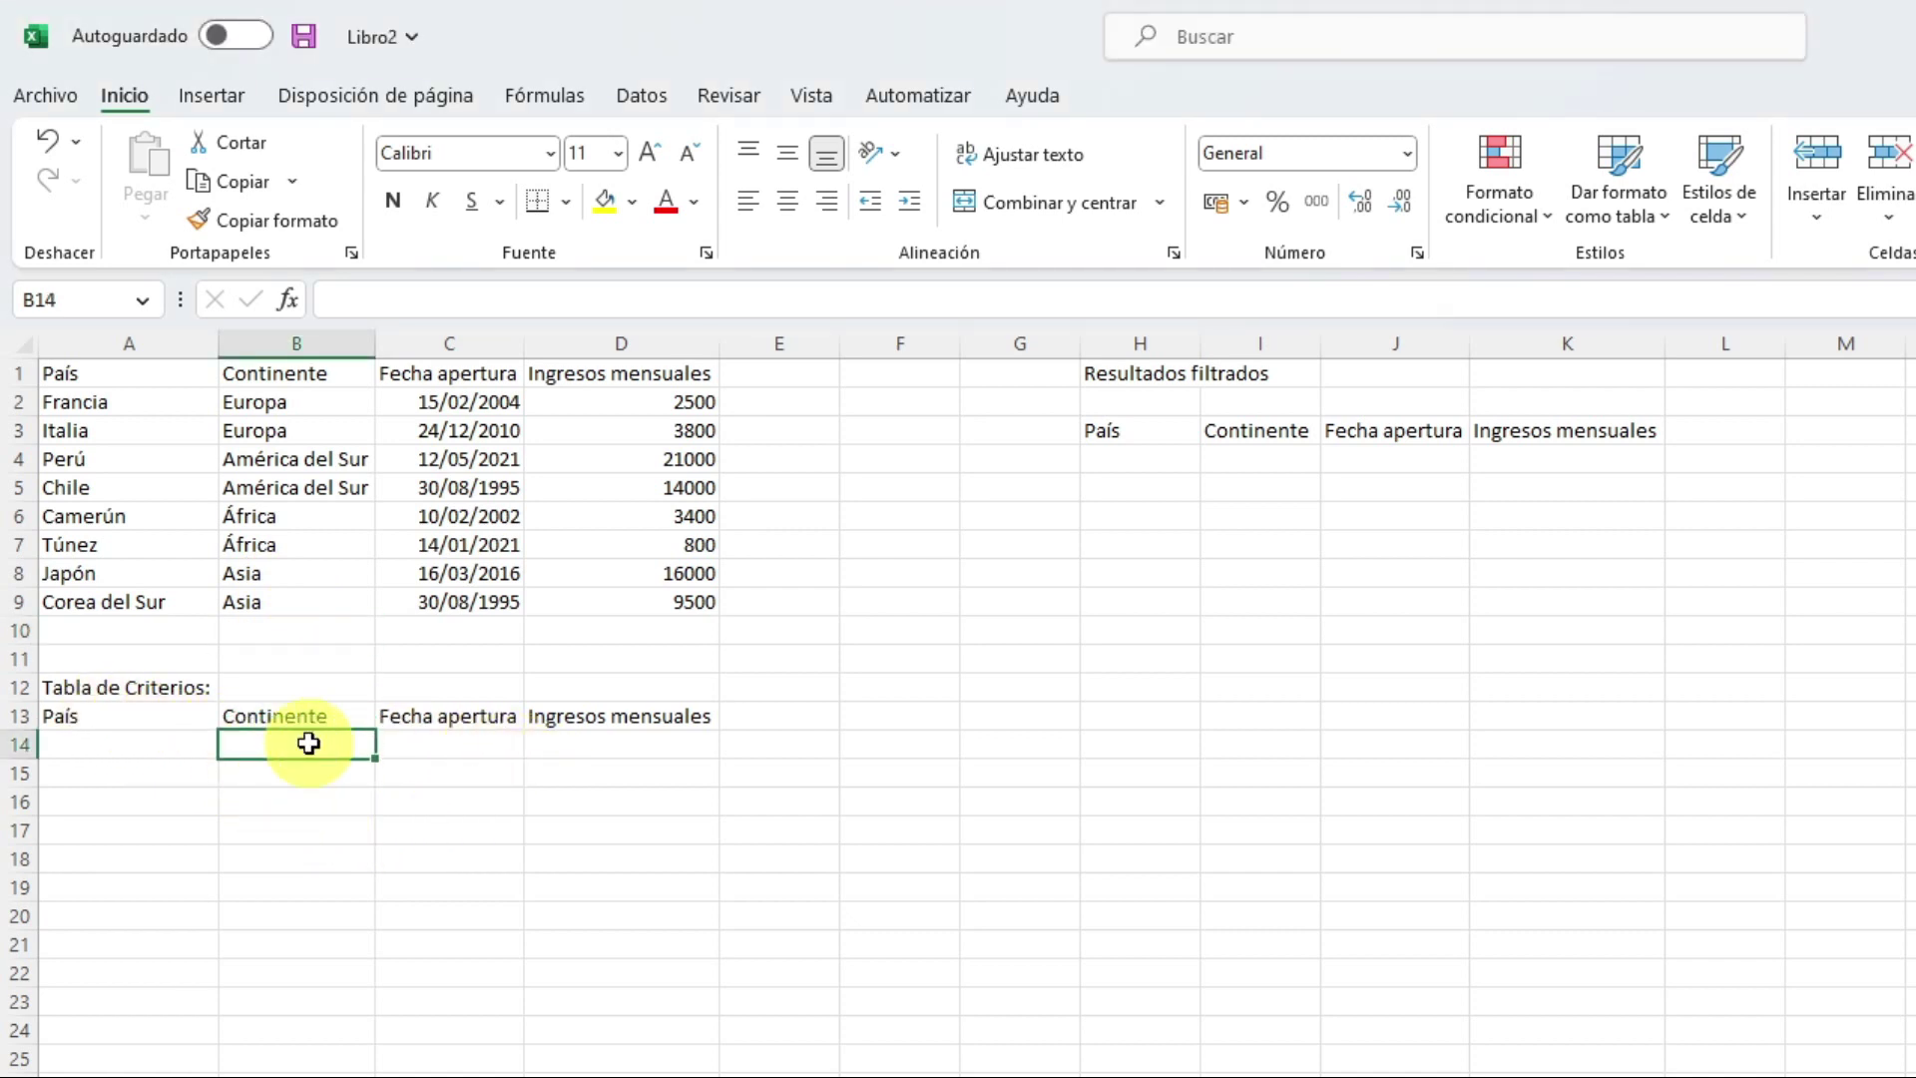
pyautogui.click(313, 437)
pyautogui.hotkey('ctrl', 'c')
pyautogui.press('Down')
pyautogui.hotkey('ctrl', 'Down')
pyautogui.hotkey('ctrl', 'Down')
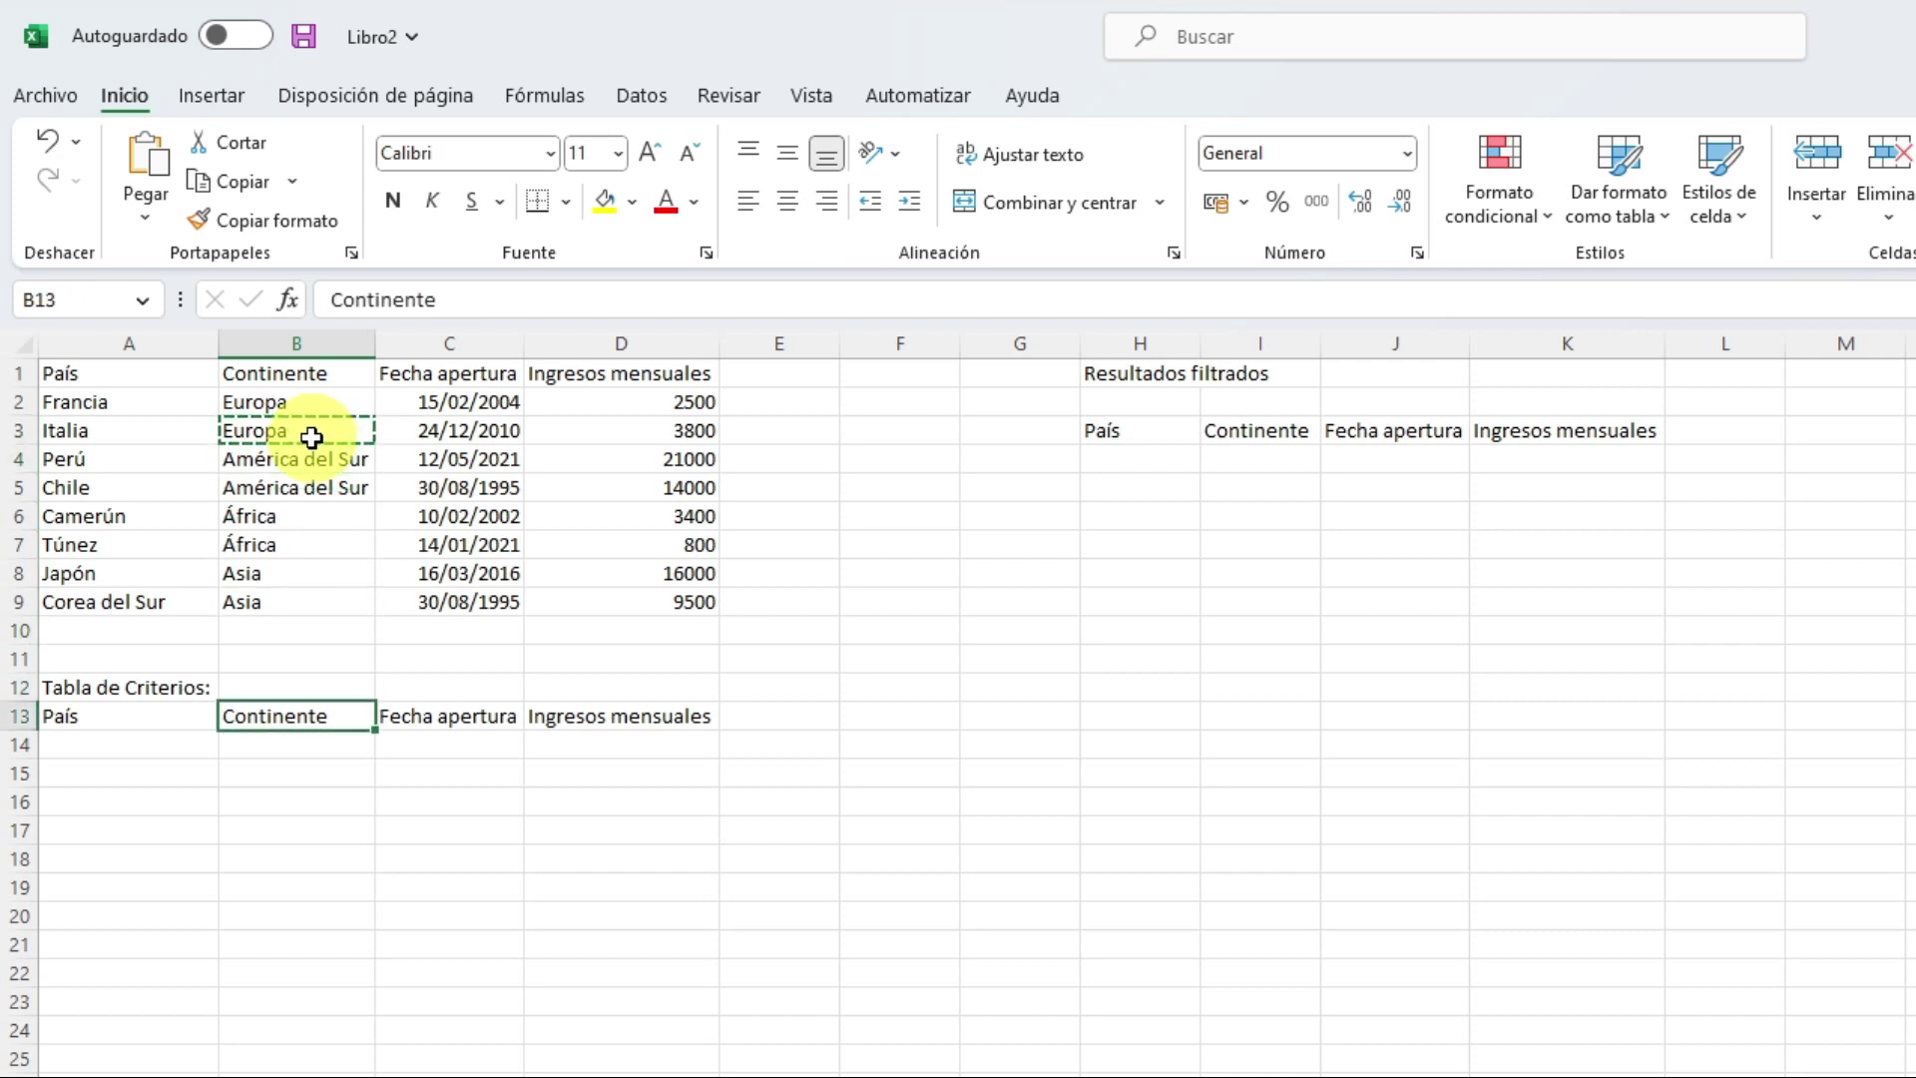
pyautogui.press('Down')
pyautogui.hotkey('ctrl', 'v')
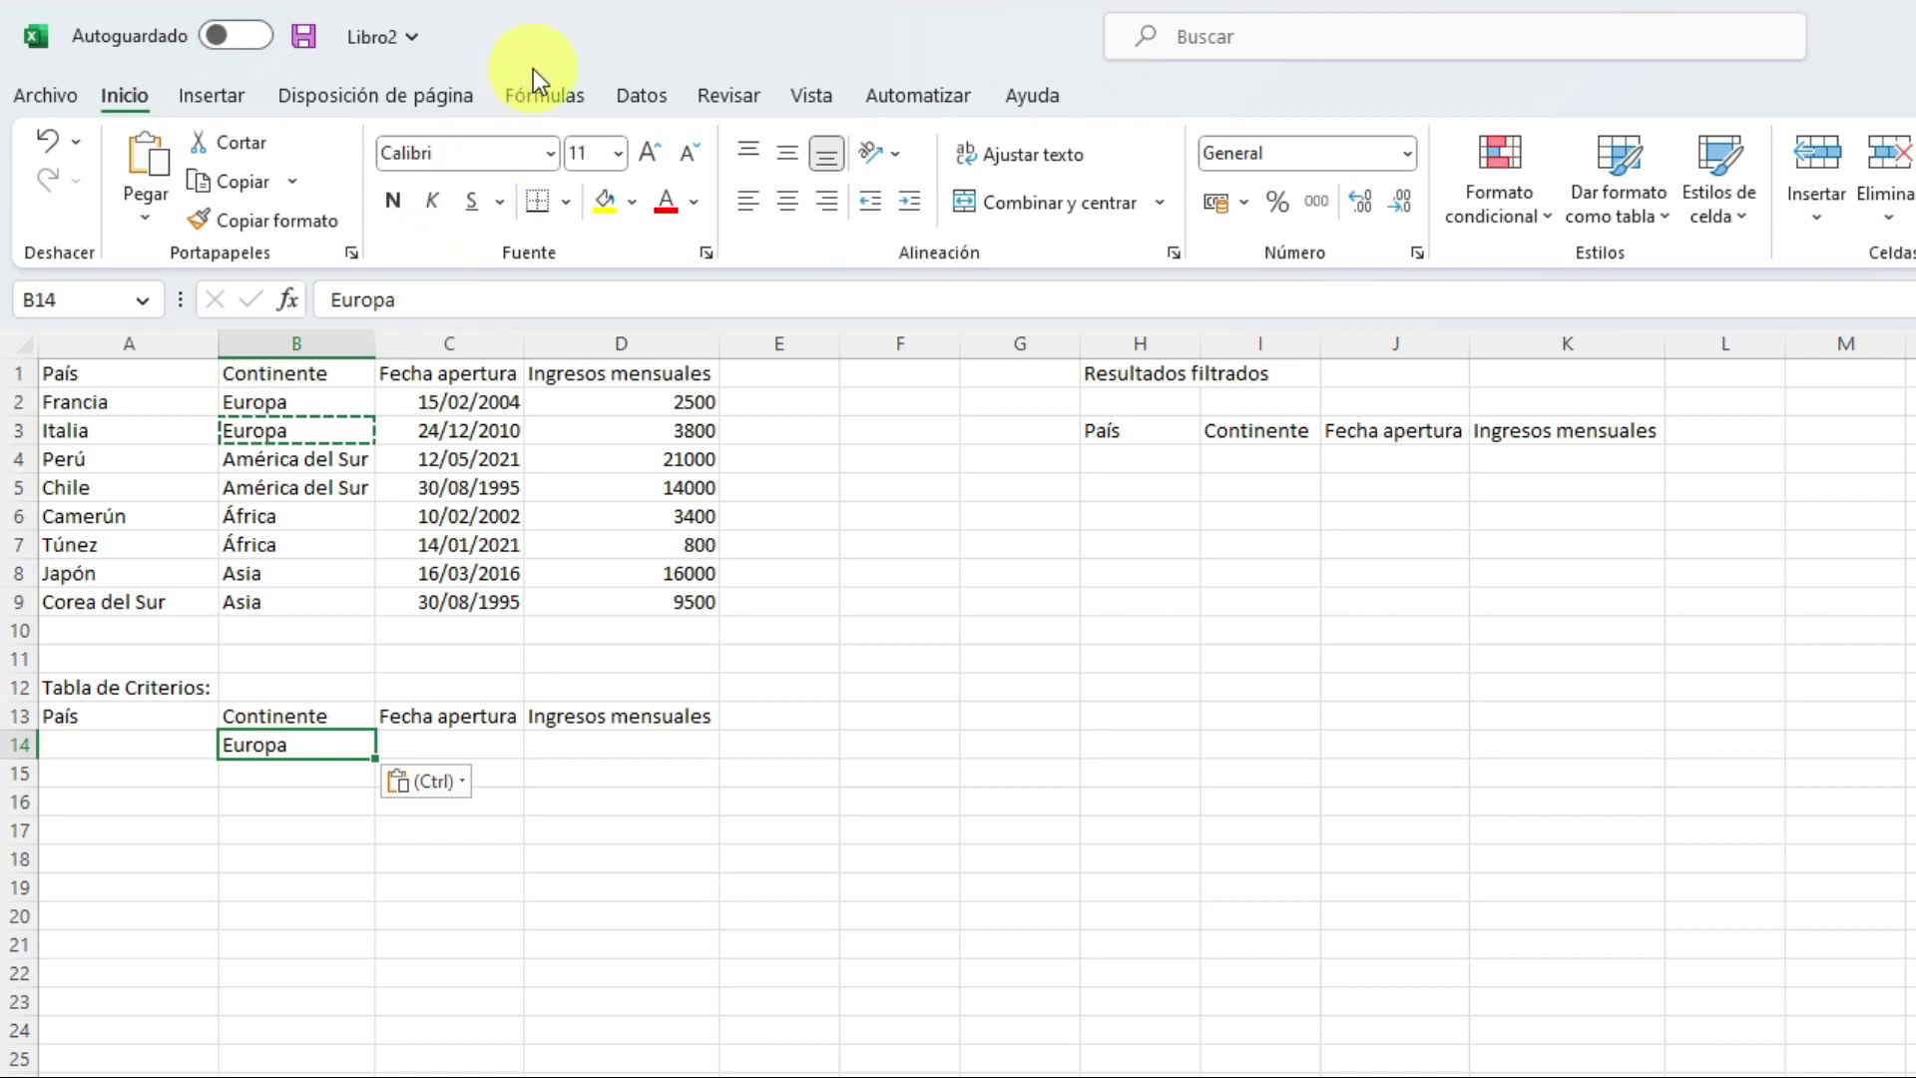
# - Start an advanced filter that copies to another location, with A1:D9 as the list range
pyautogui.click(642, 95)
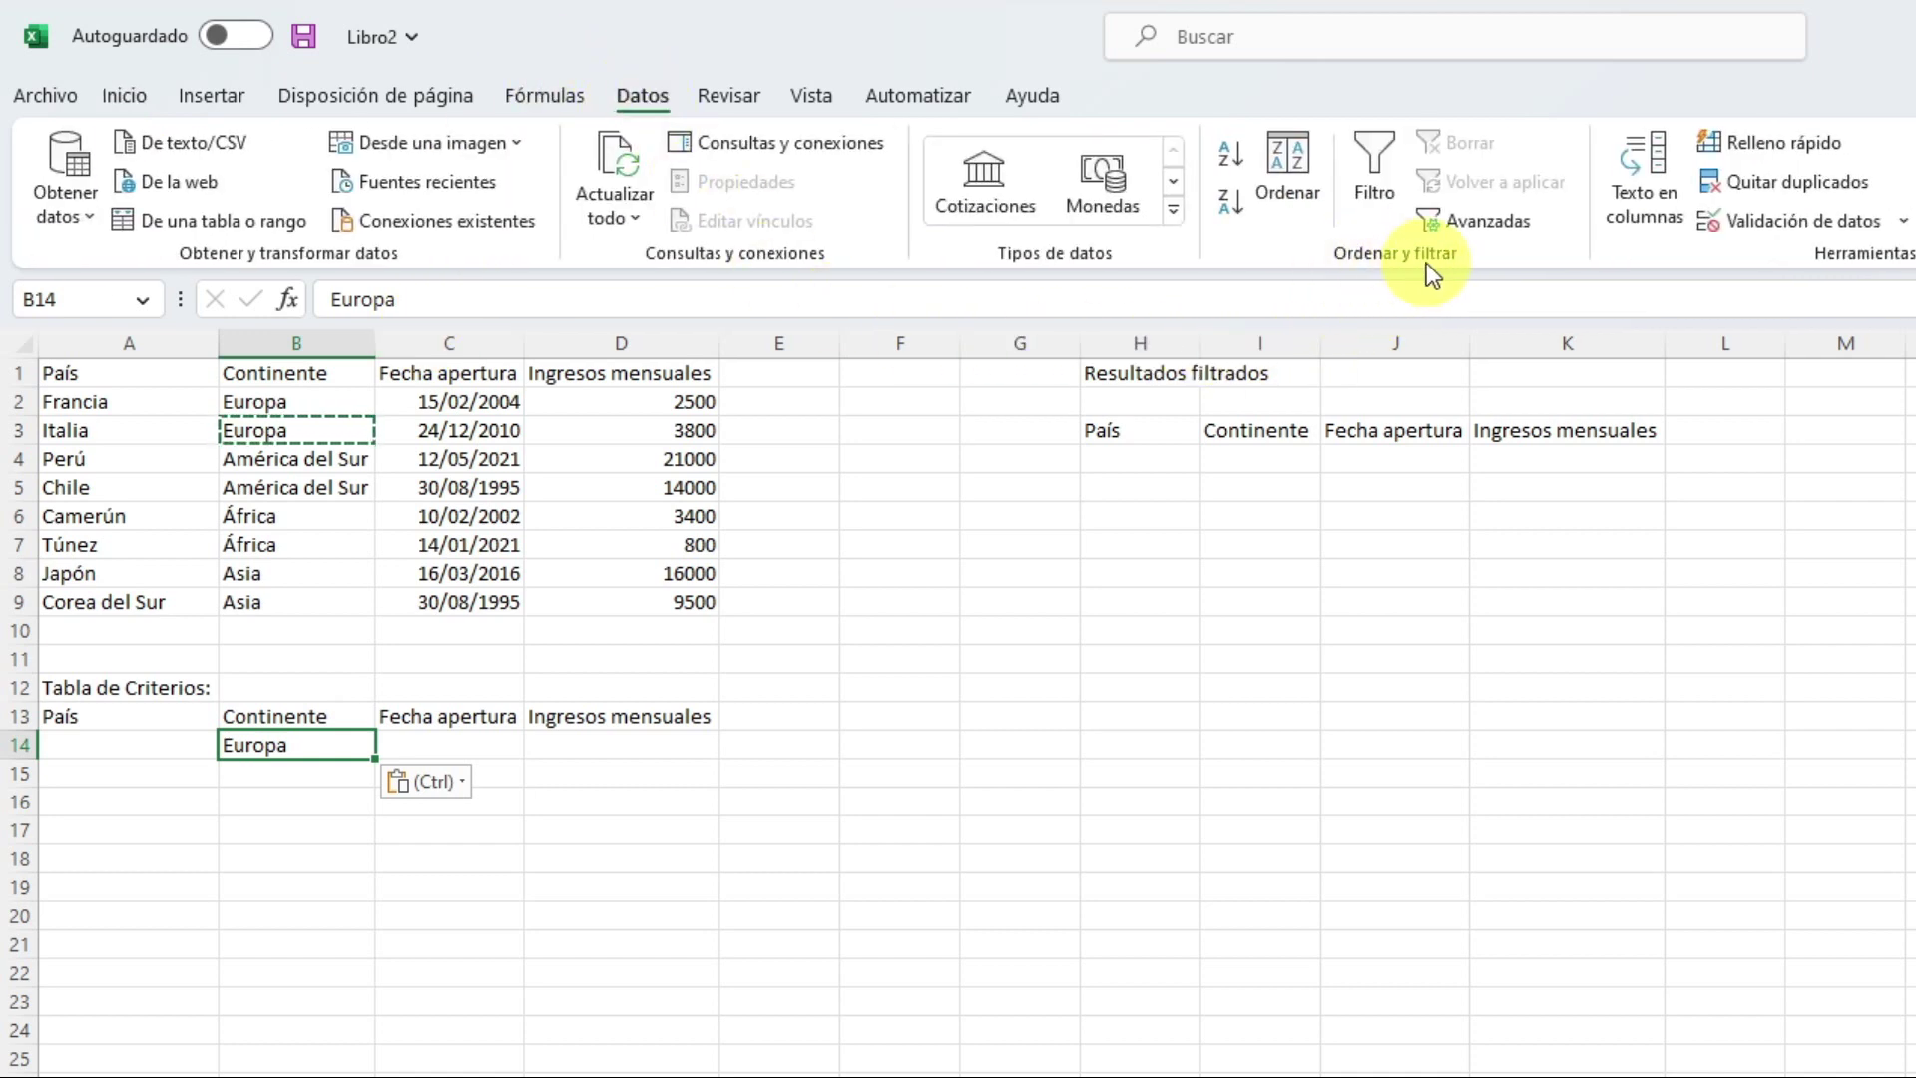
pyautogui.click(1487, 221)
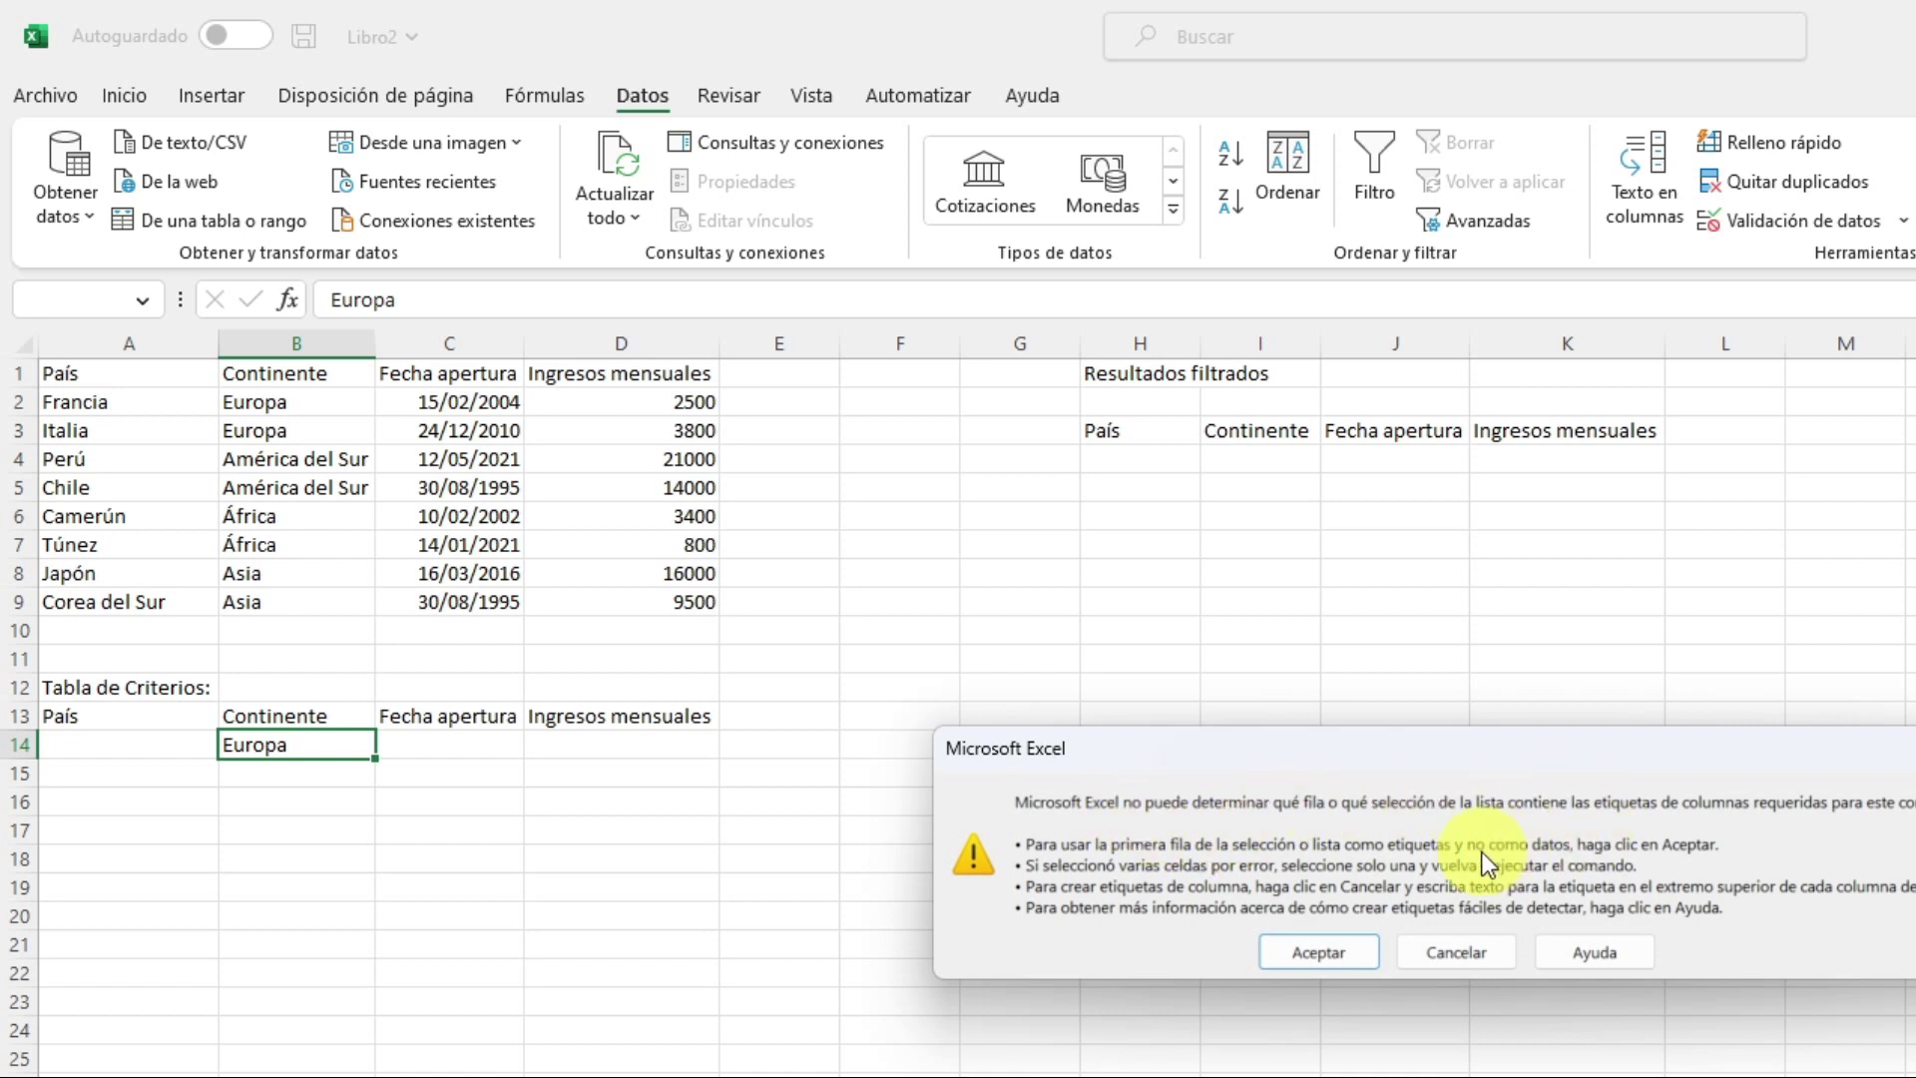
pyautogui.click(1290, 948)
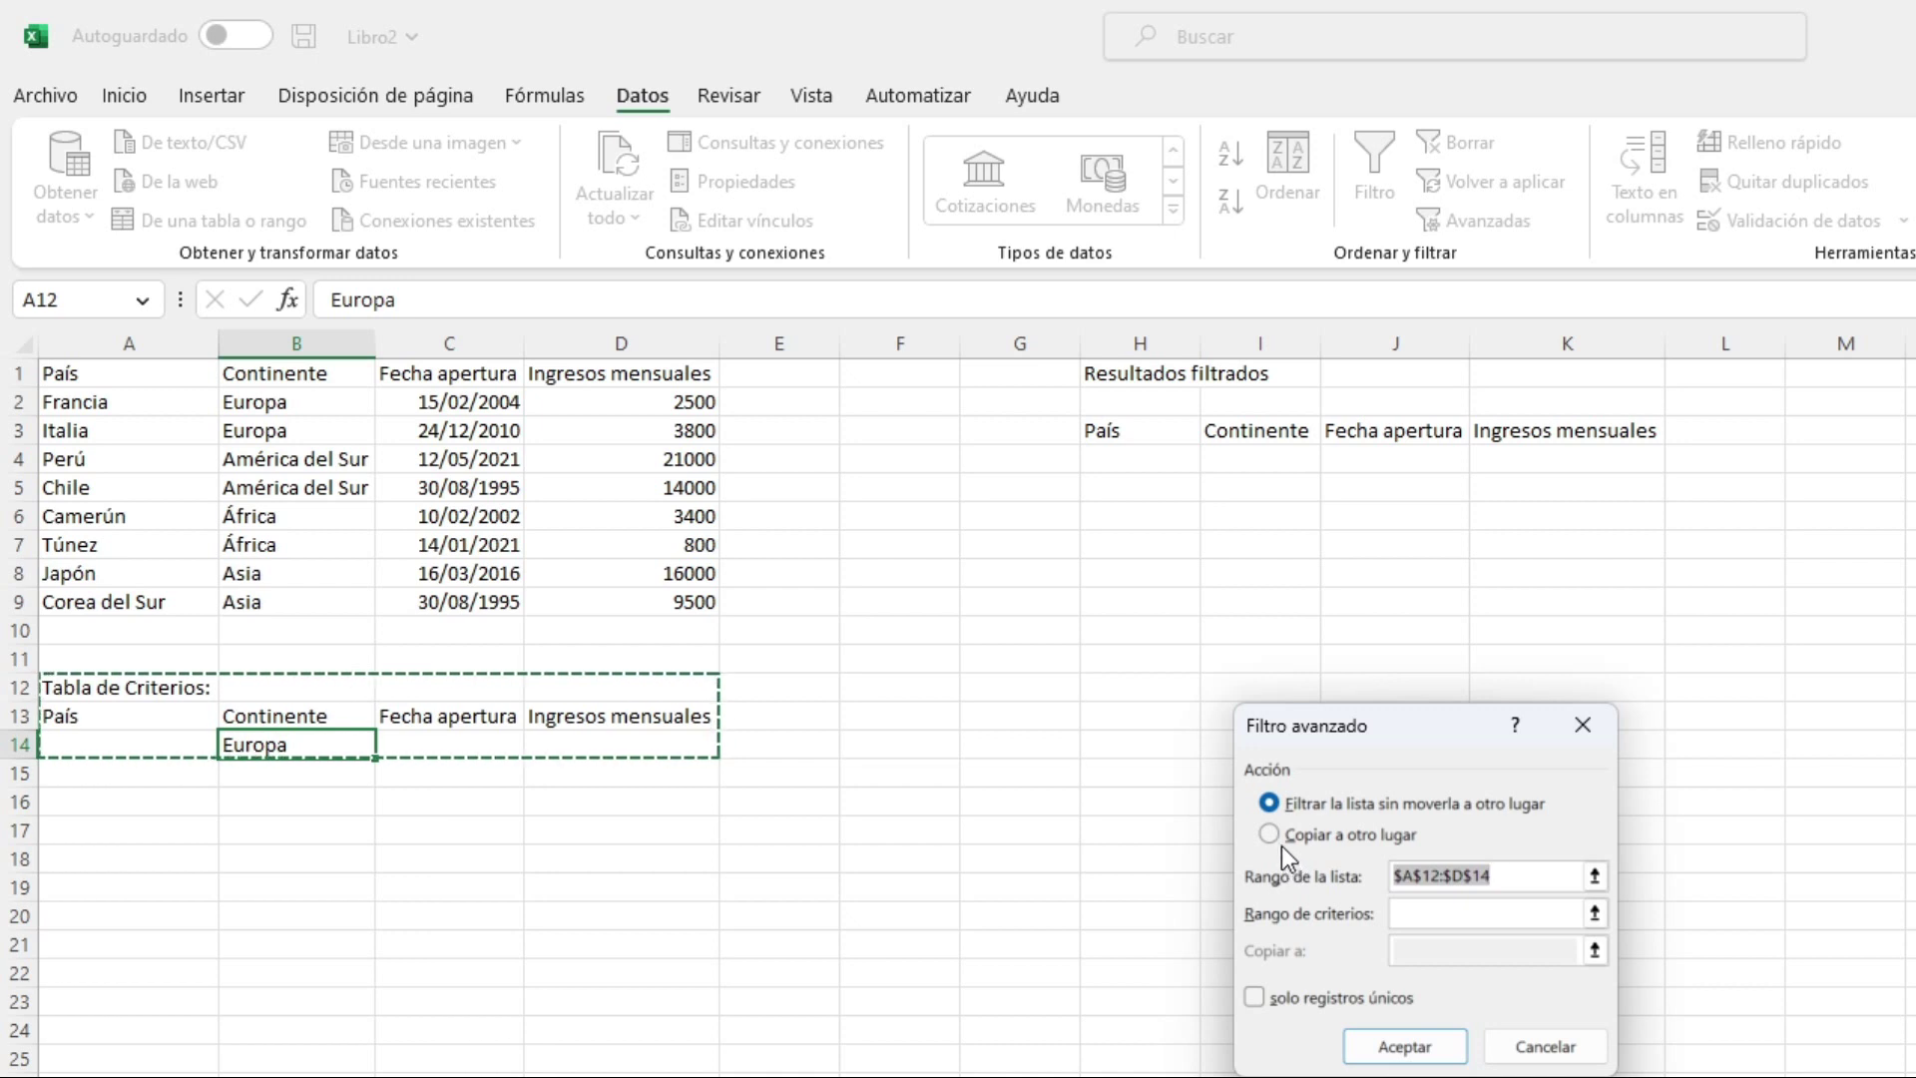
pyautogui.click(1278, 839)
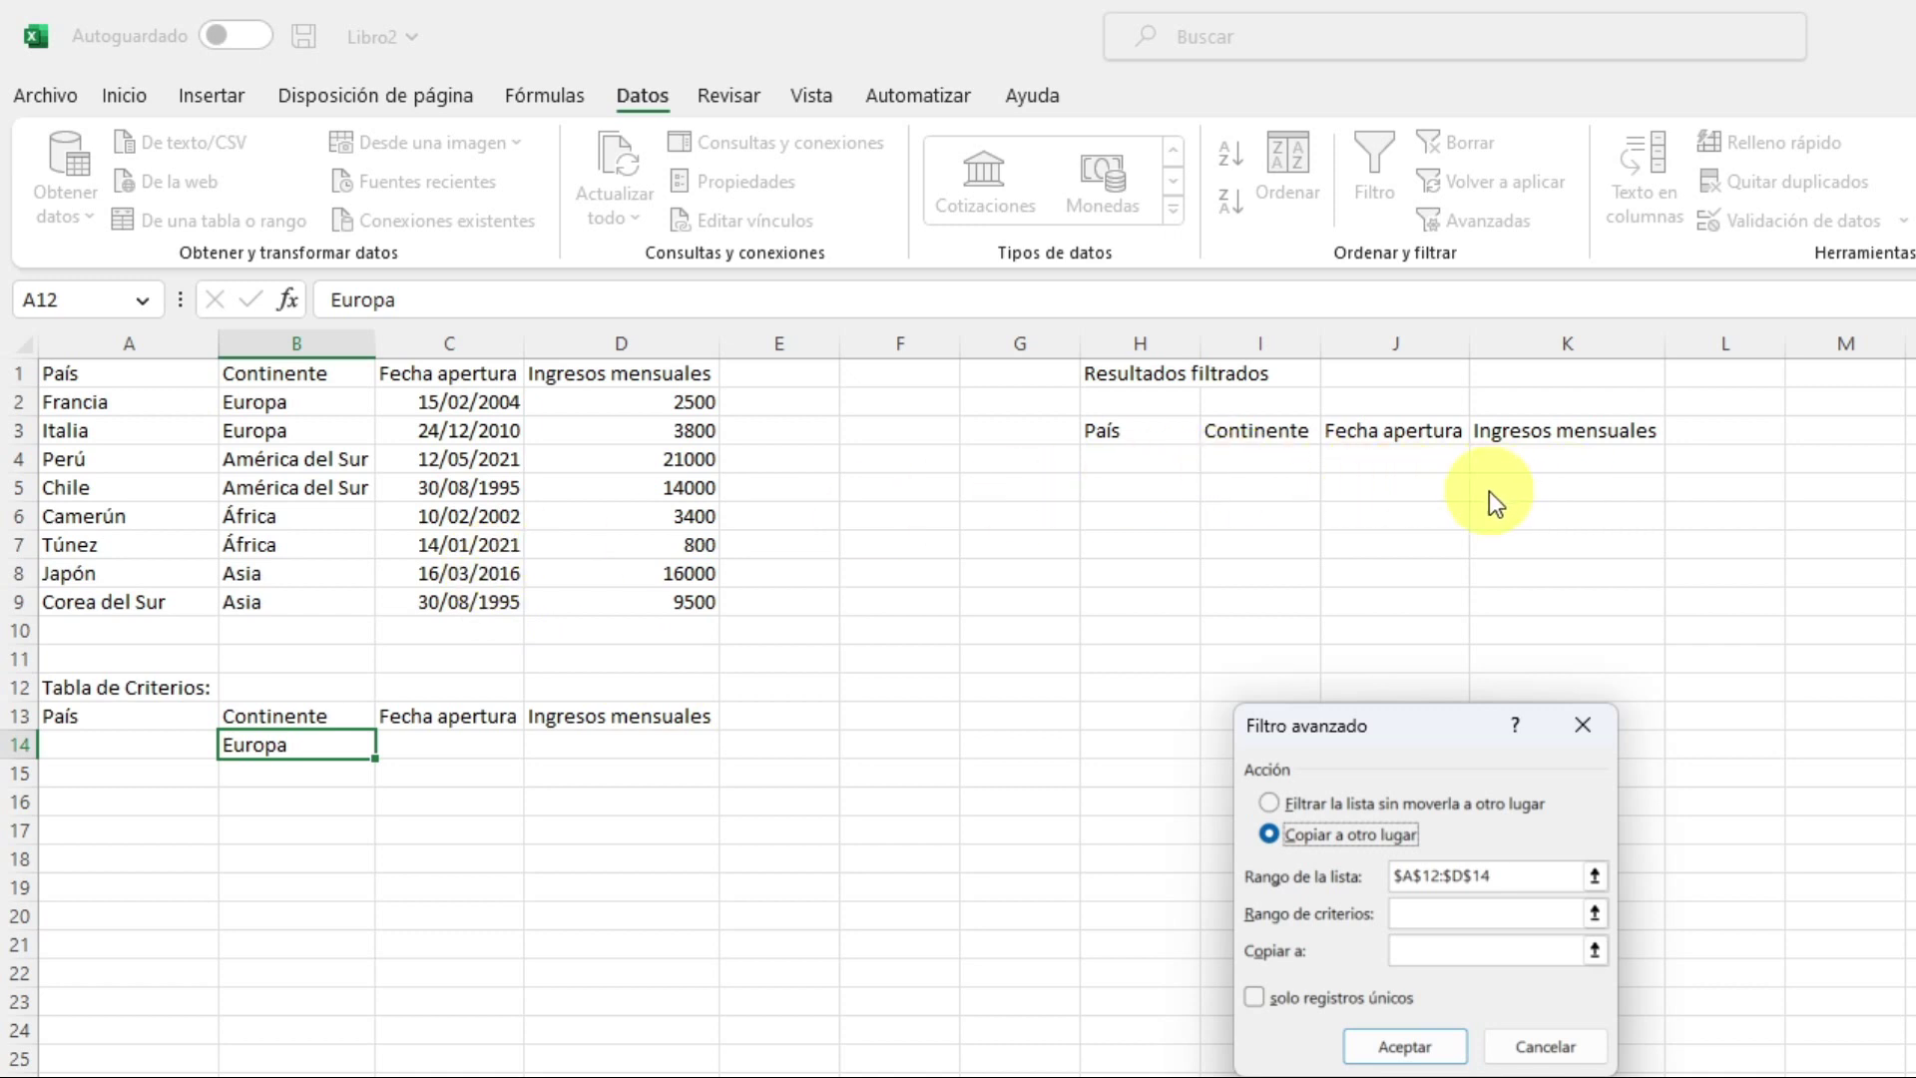
pyautogui.click(1511, 879)
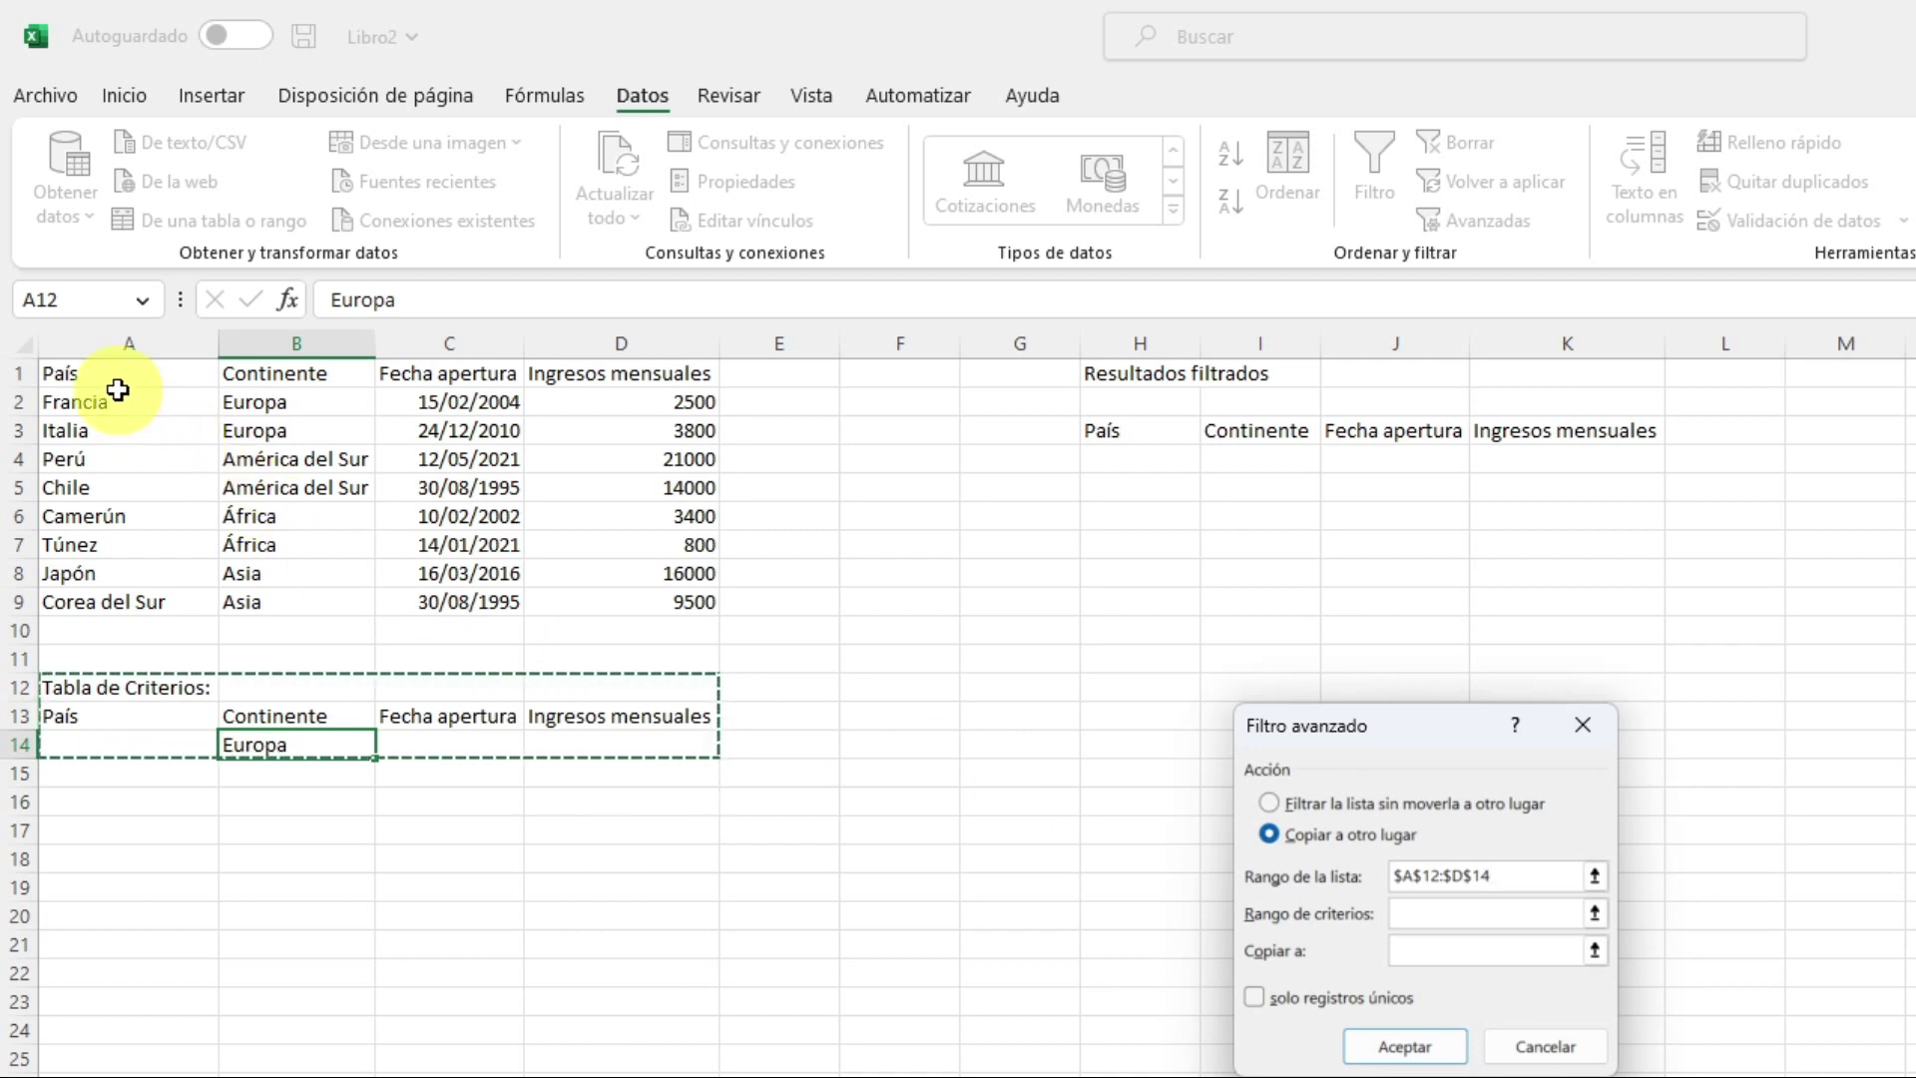
pyautogui.click(110, 380)
pyautogui.moveTo(110, 380); pyautogui.dragTo(615, 597)
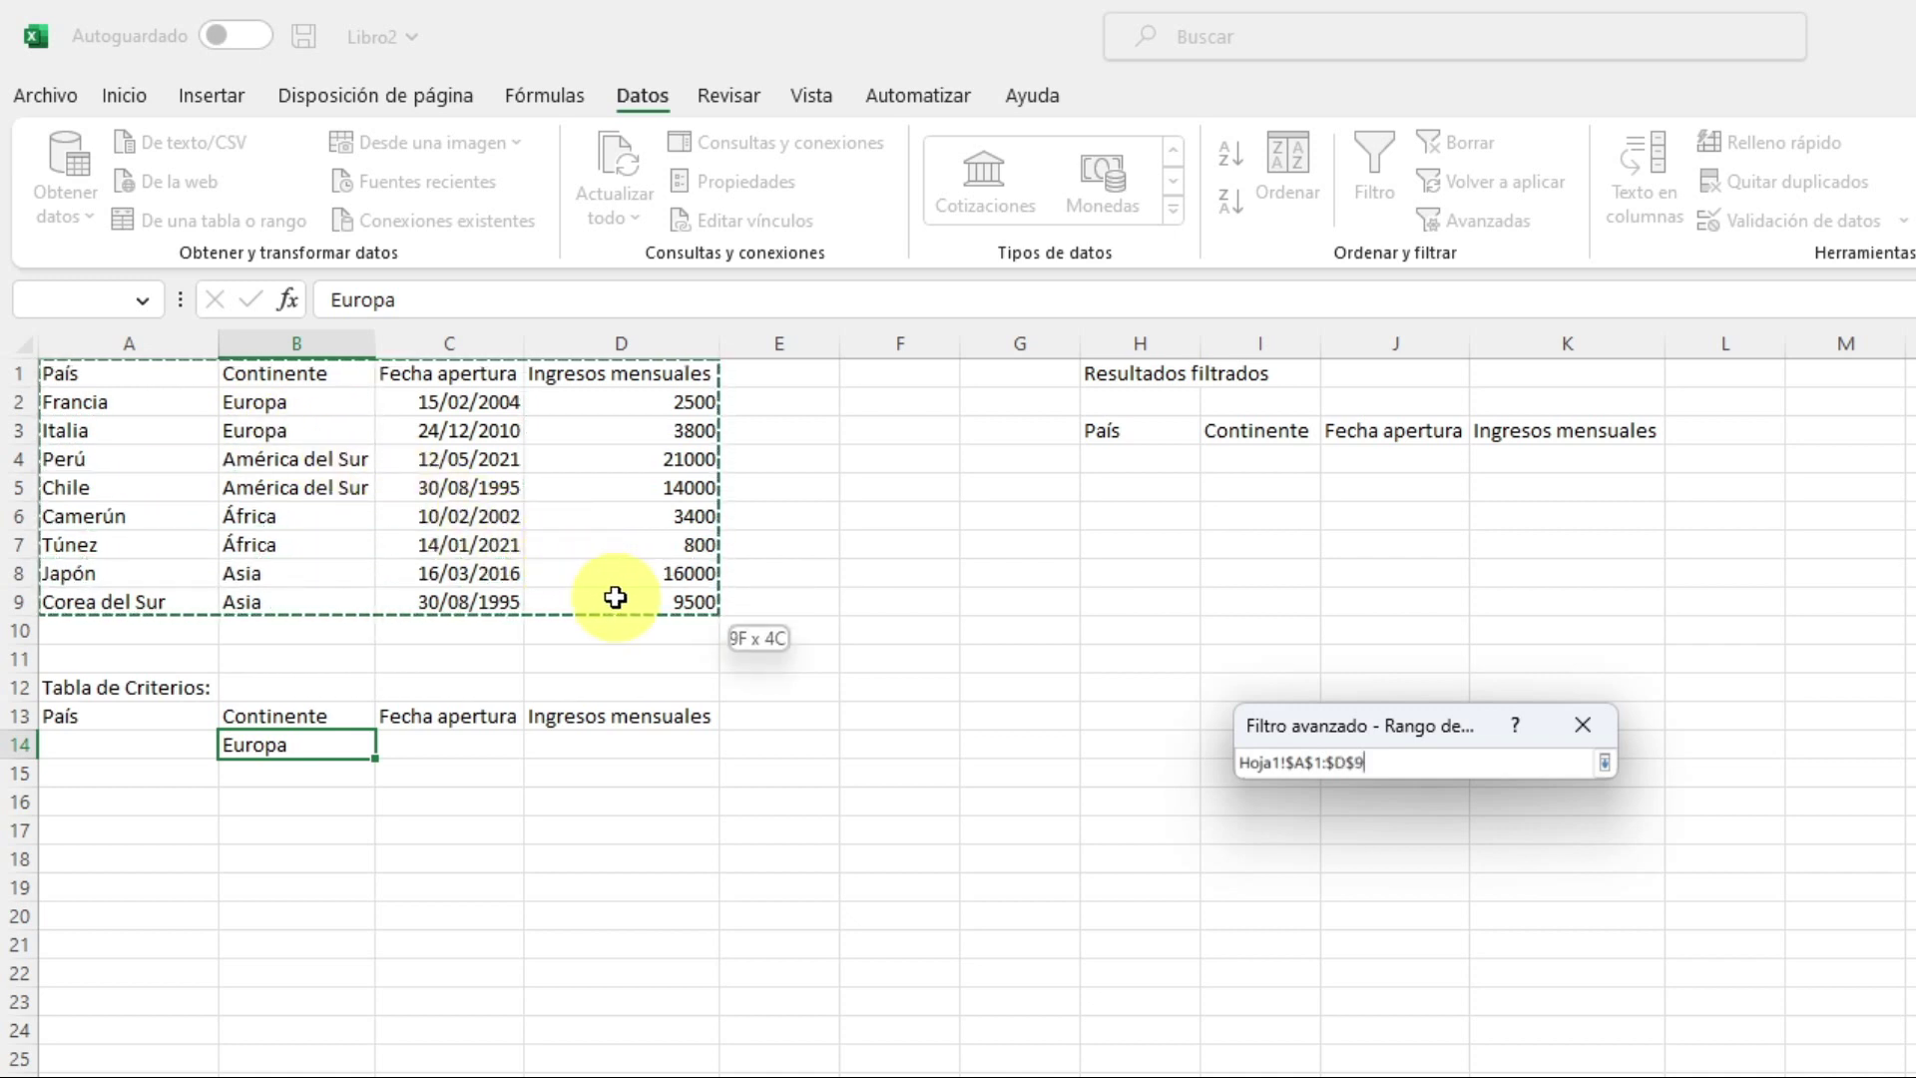
pyautogui.moveTo(616, 597); pyautogui.dragTo(616, 596)
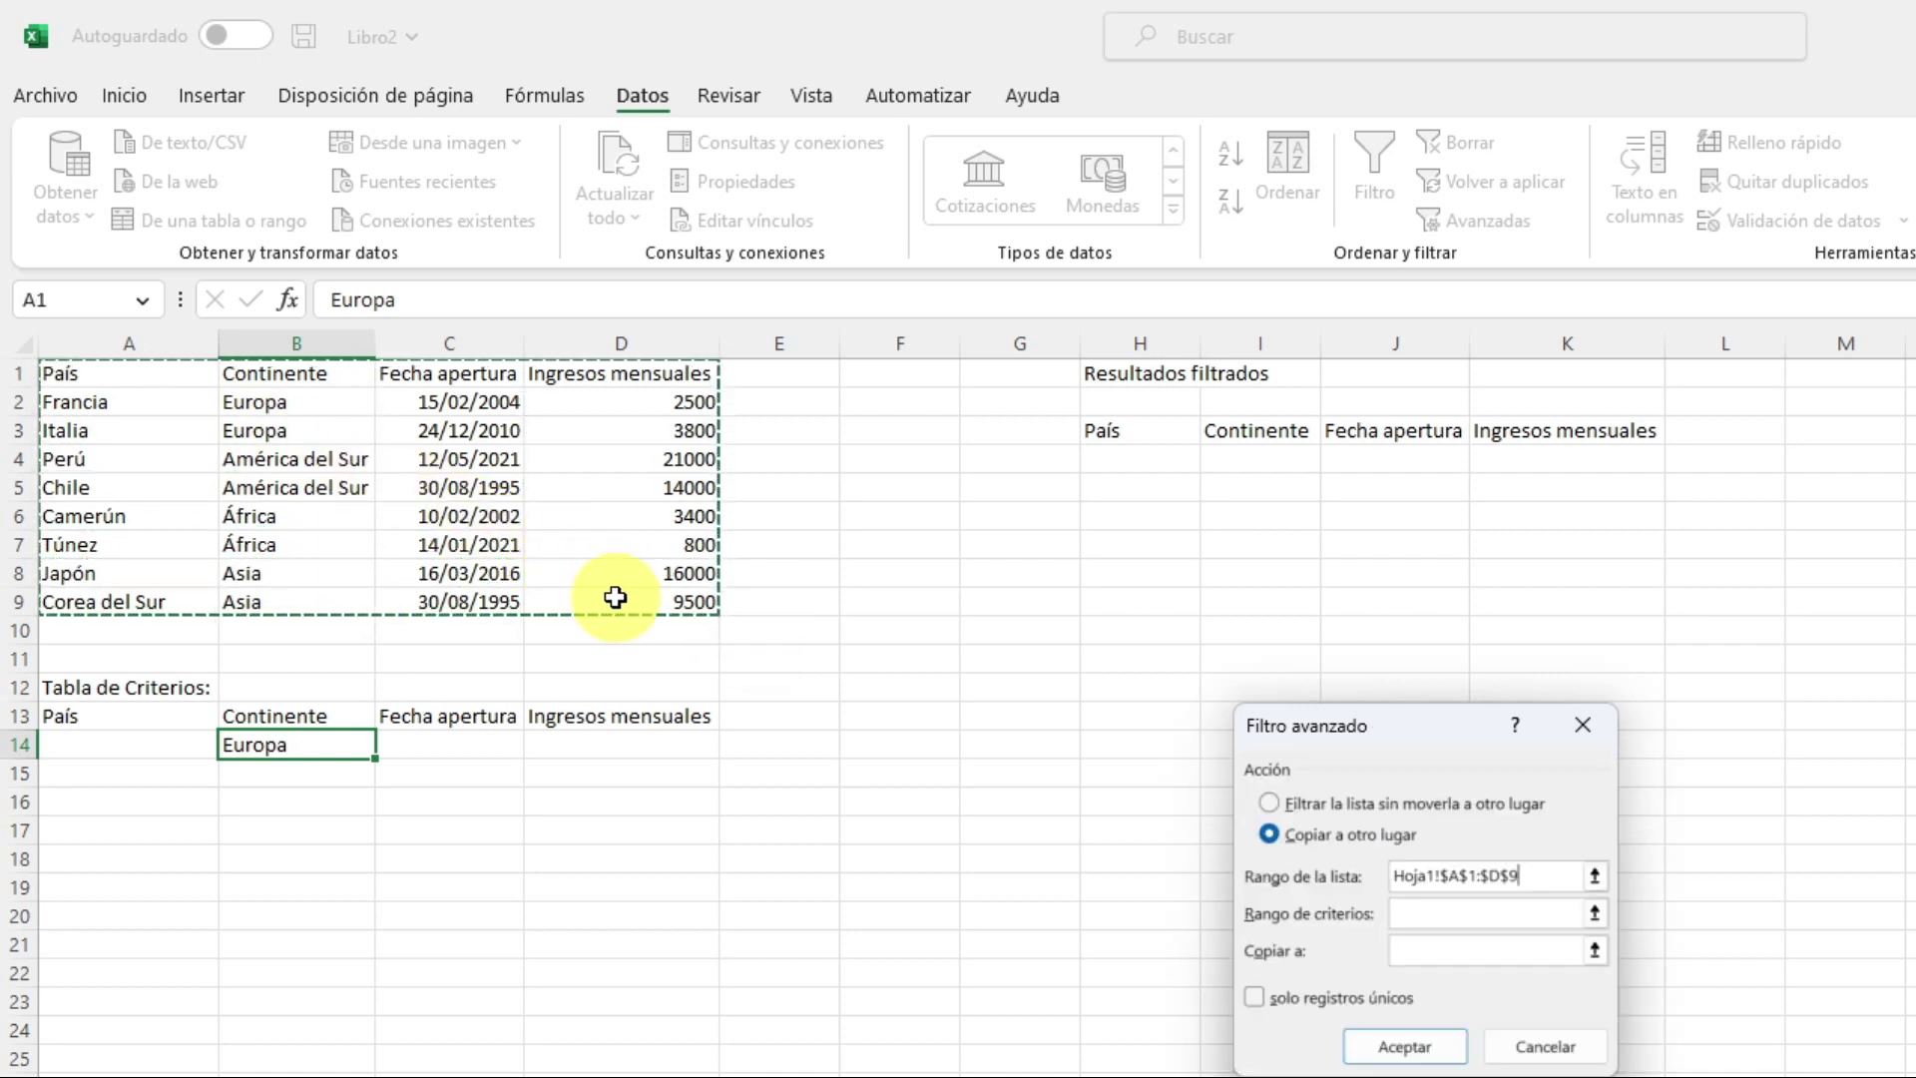
# - Set the criteria range to A13:D14 and the copy destination to H3:K3, and run the advanced filter
pyautogui.click(1477, 913)
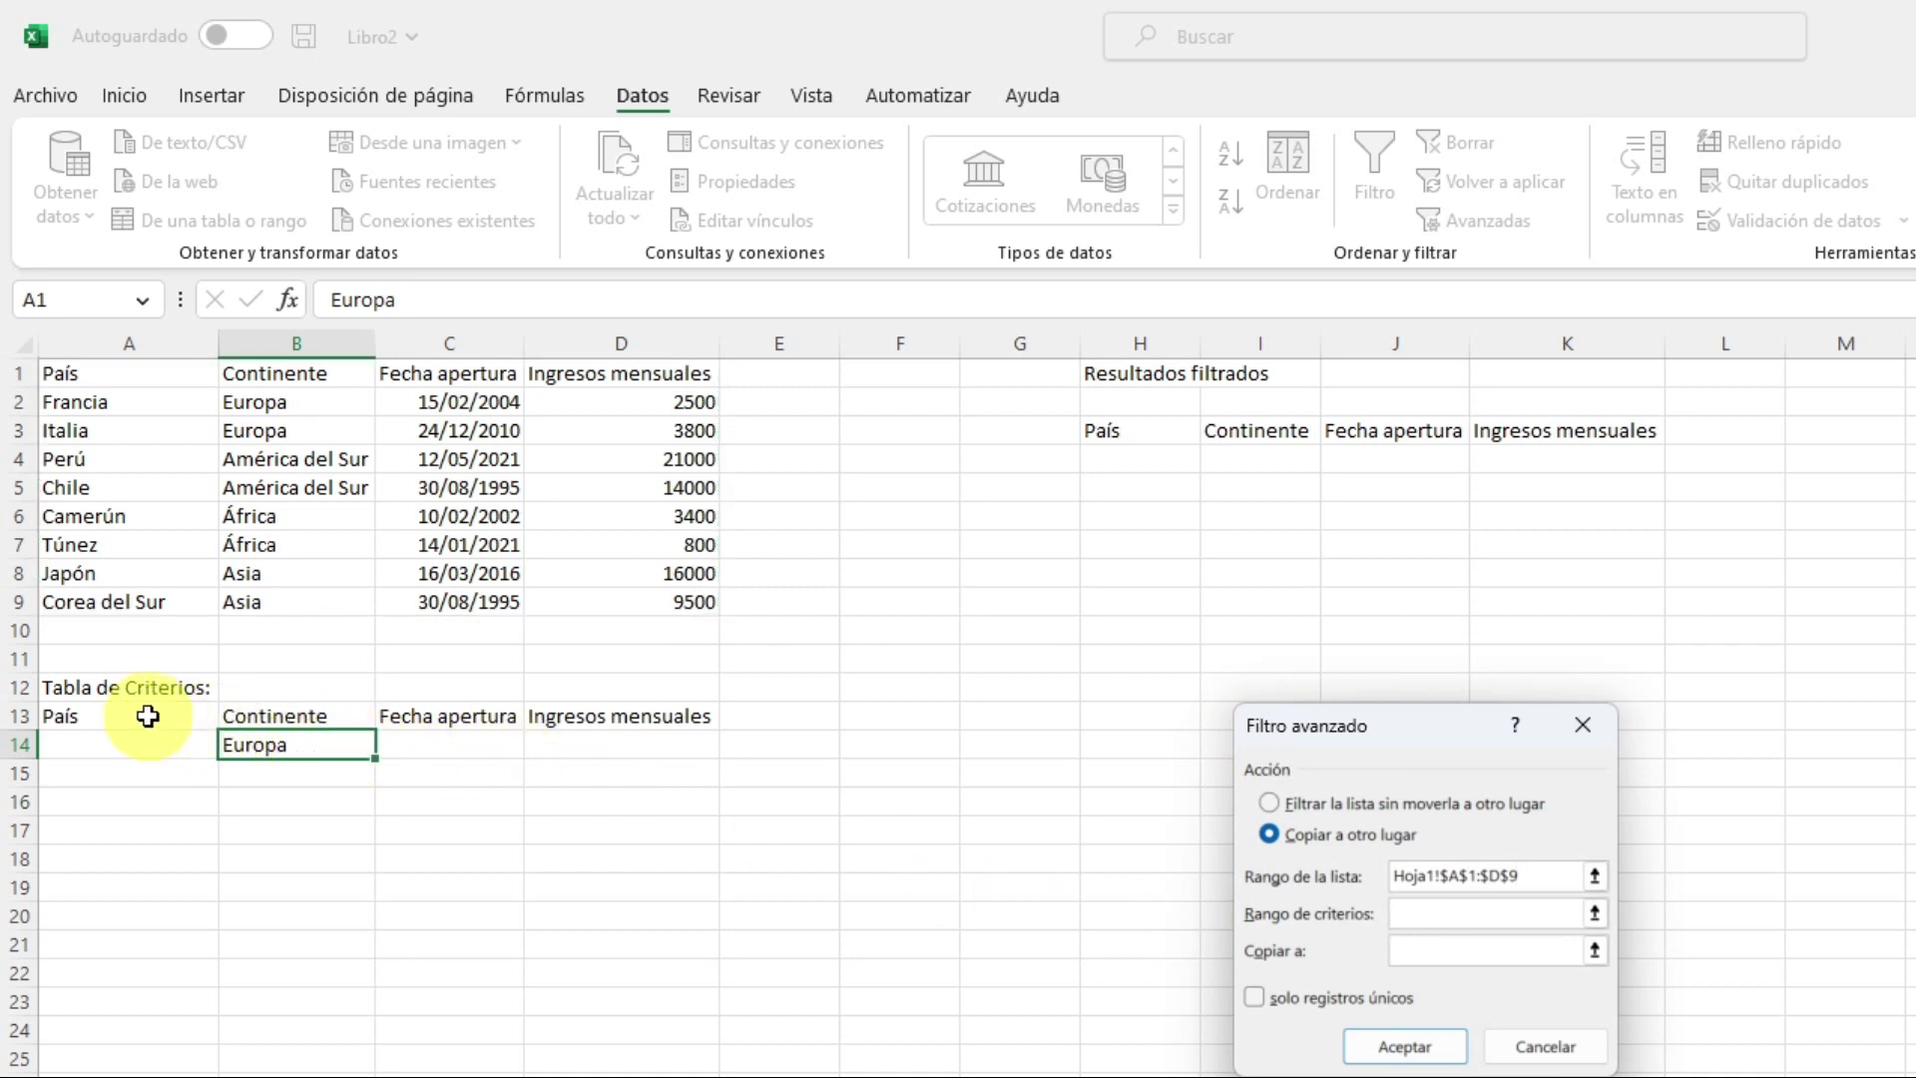
pyautogui.moveTo(137, 720); pyautogui.dragTo(608, 734)
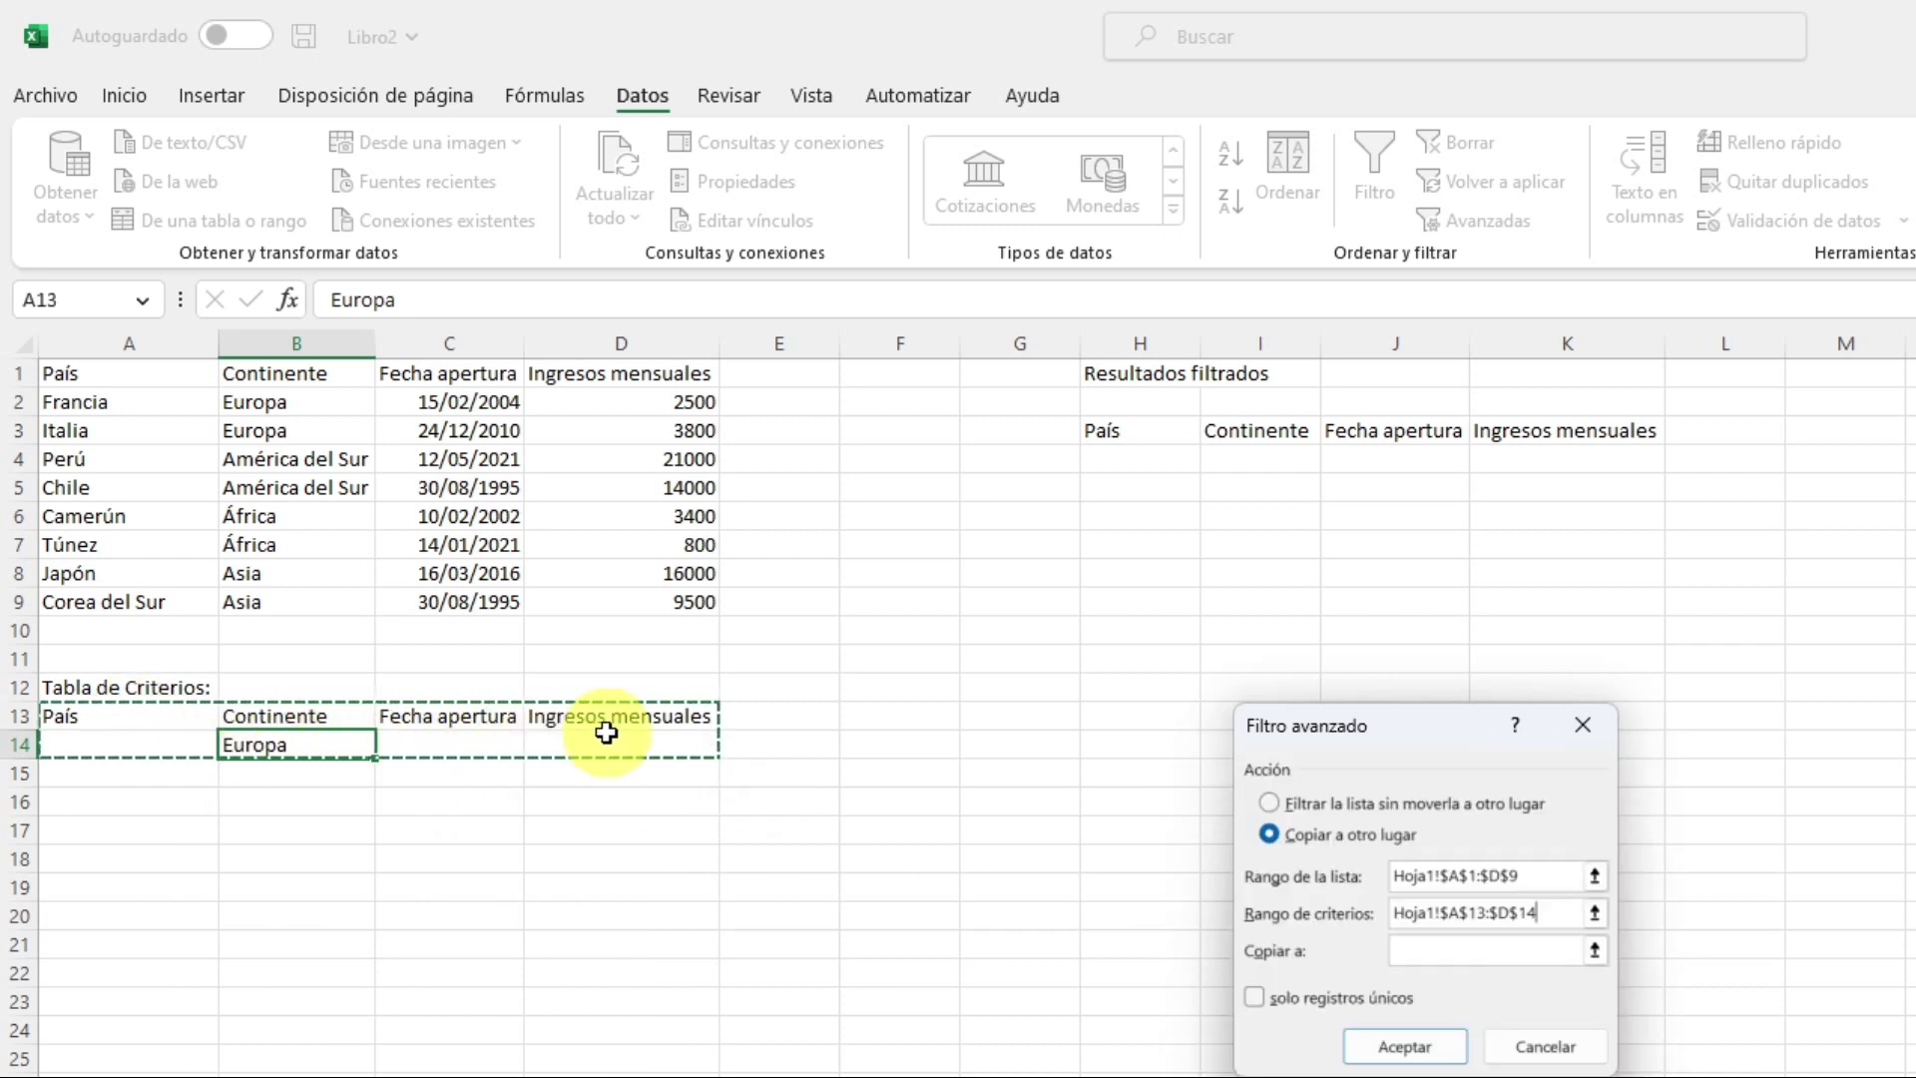
pyautogui.click(1466, 953)
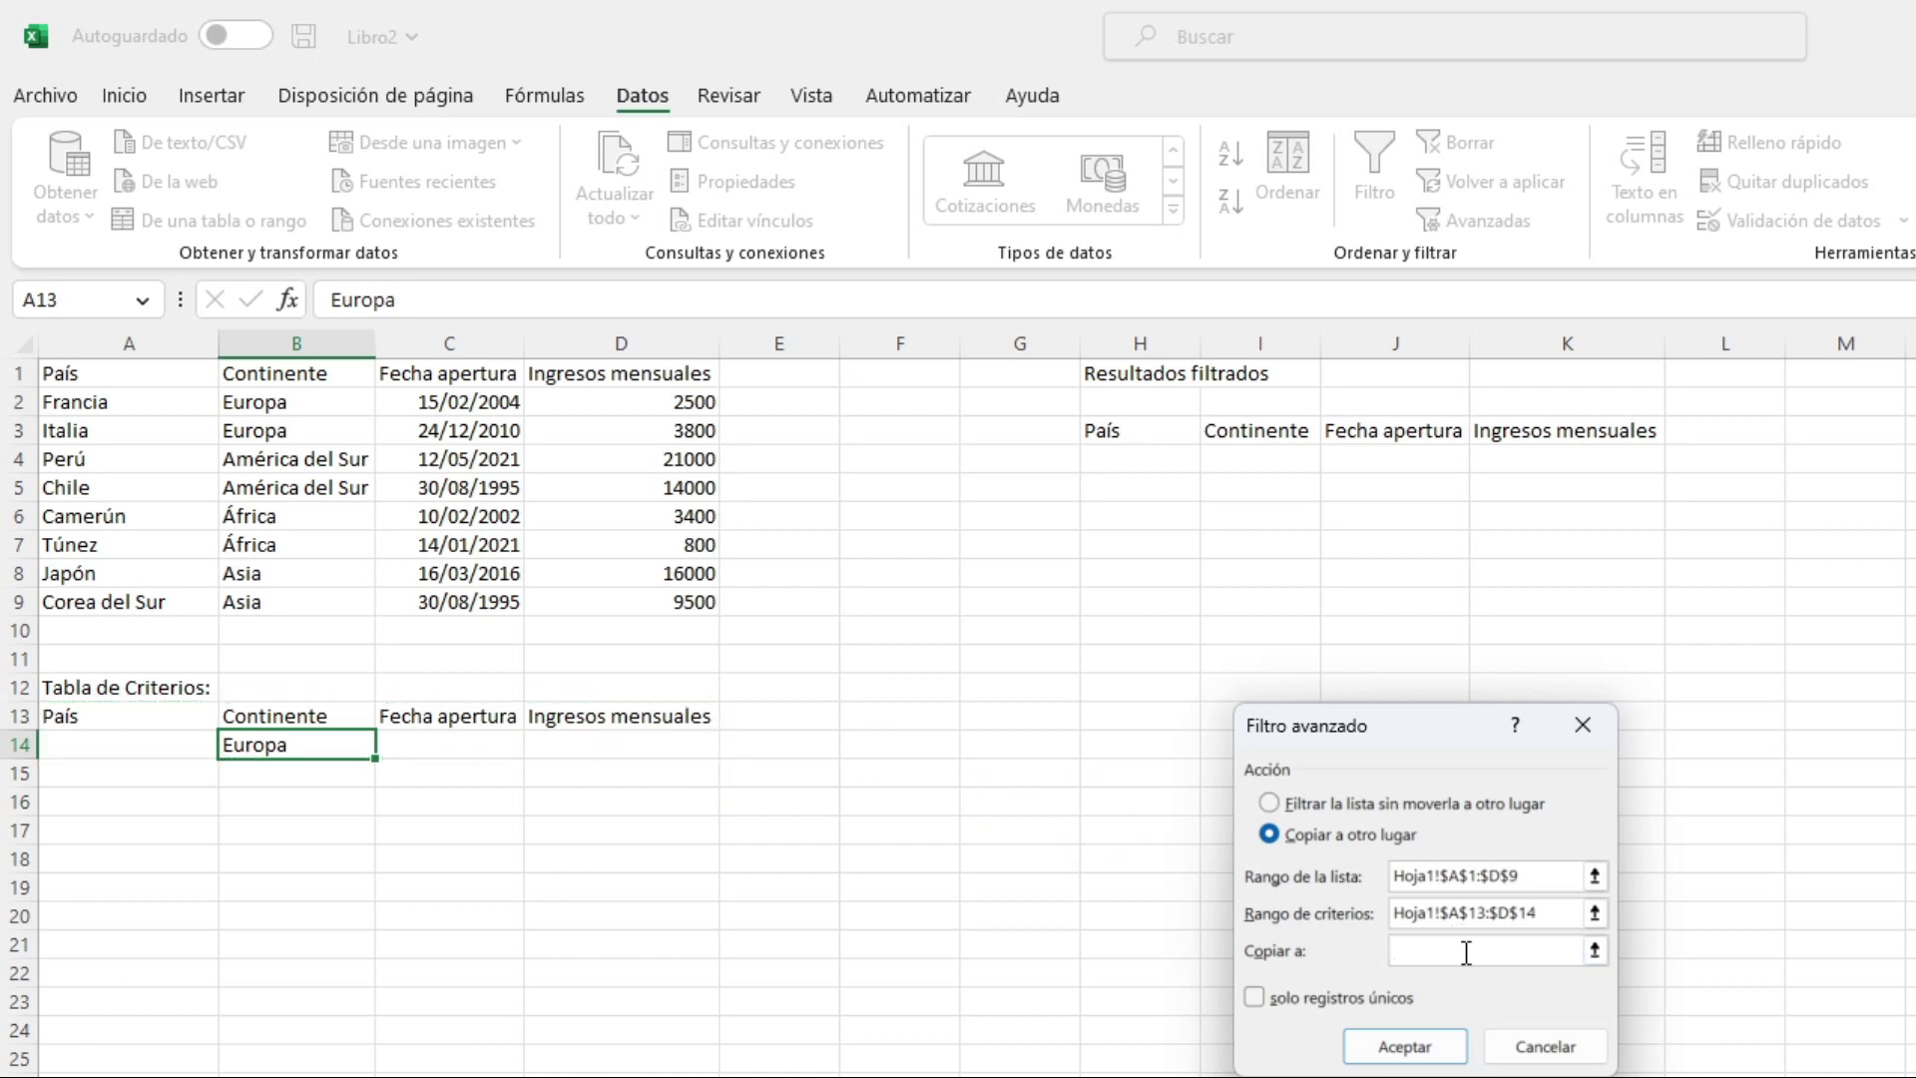
pyautogui.click(1103, 431)
pyautogui.moveTo(1104, 431); pyautogui.dragTo(1529, 419)
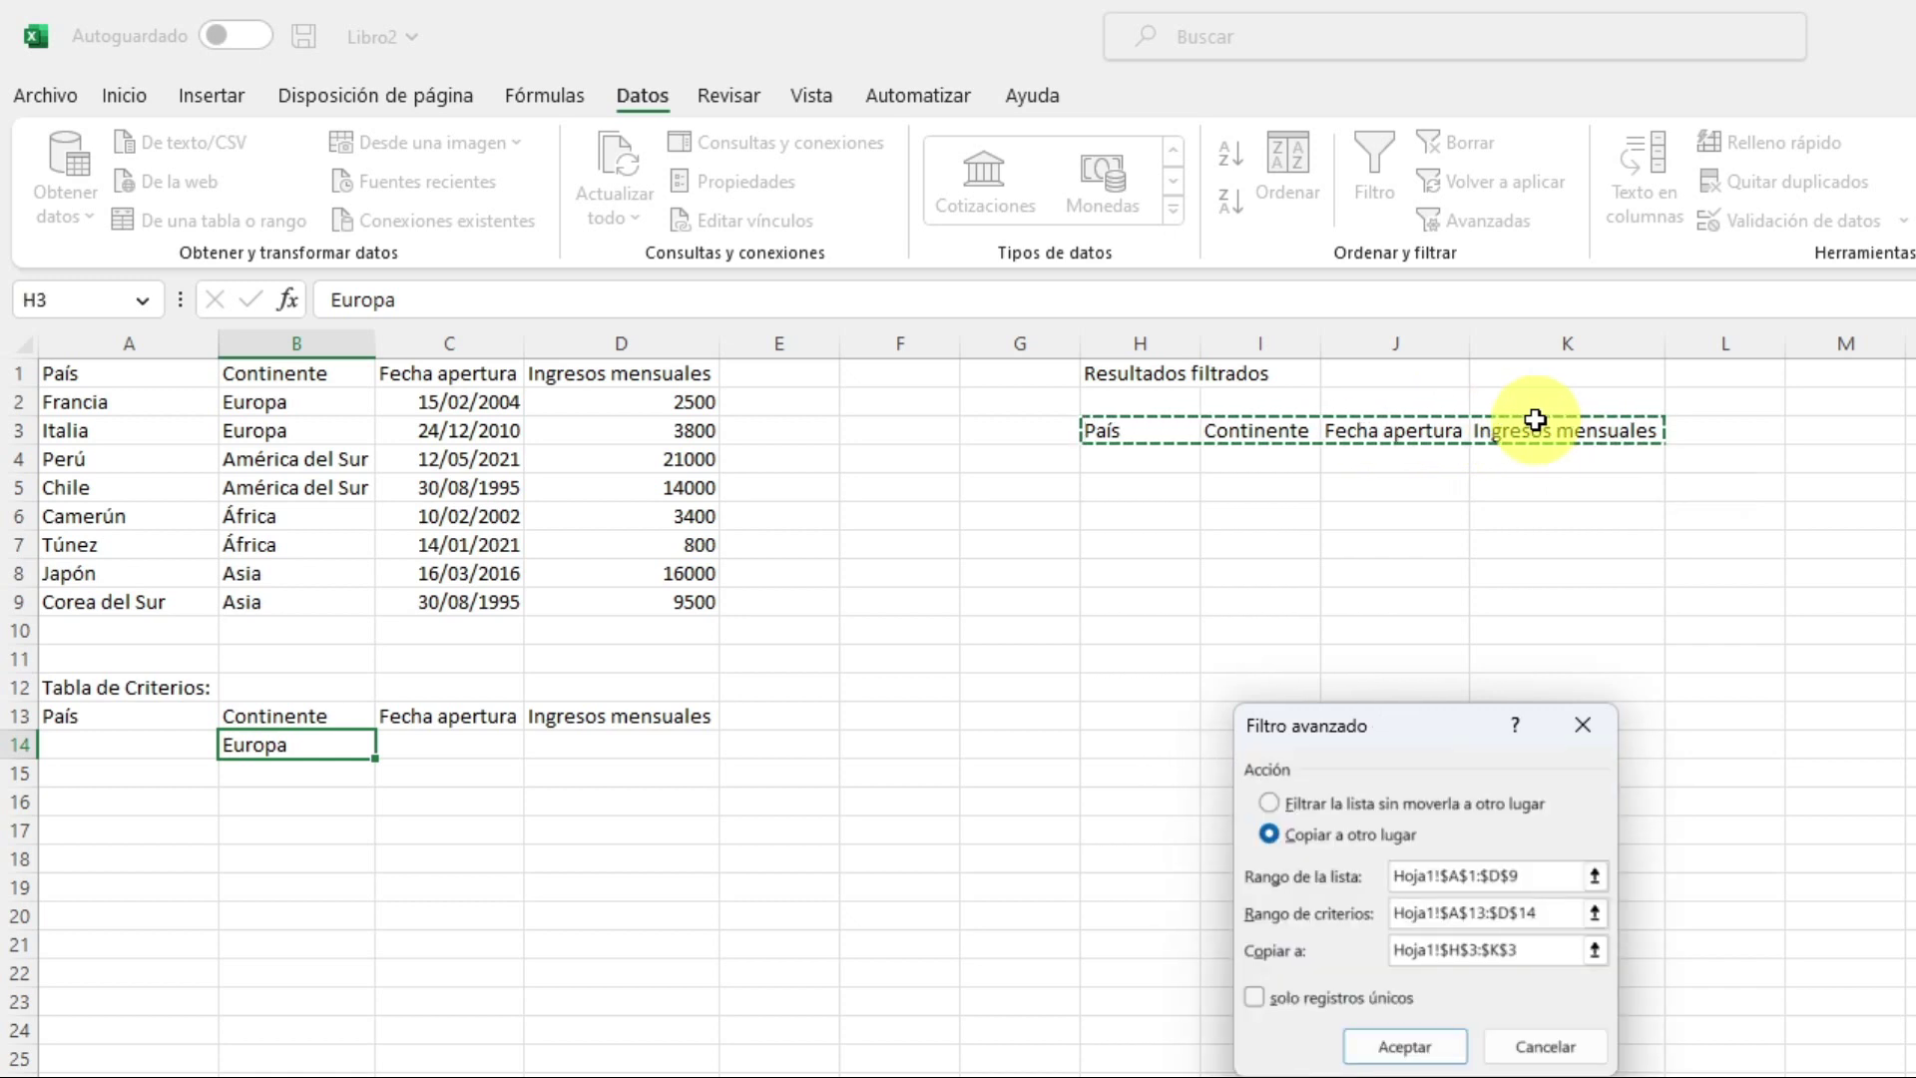
pyautogui.click(1403, 1044)
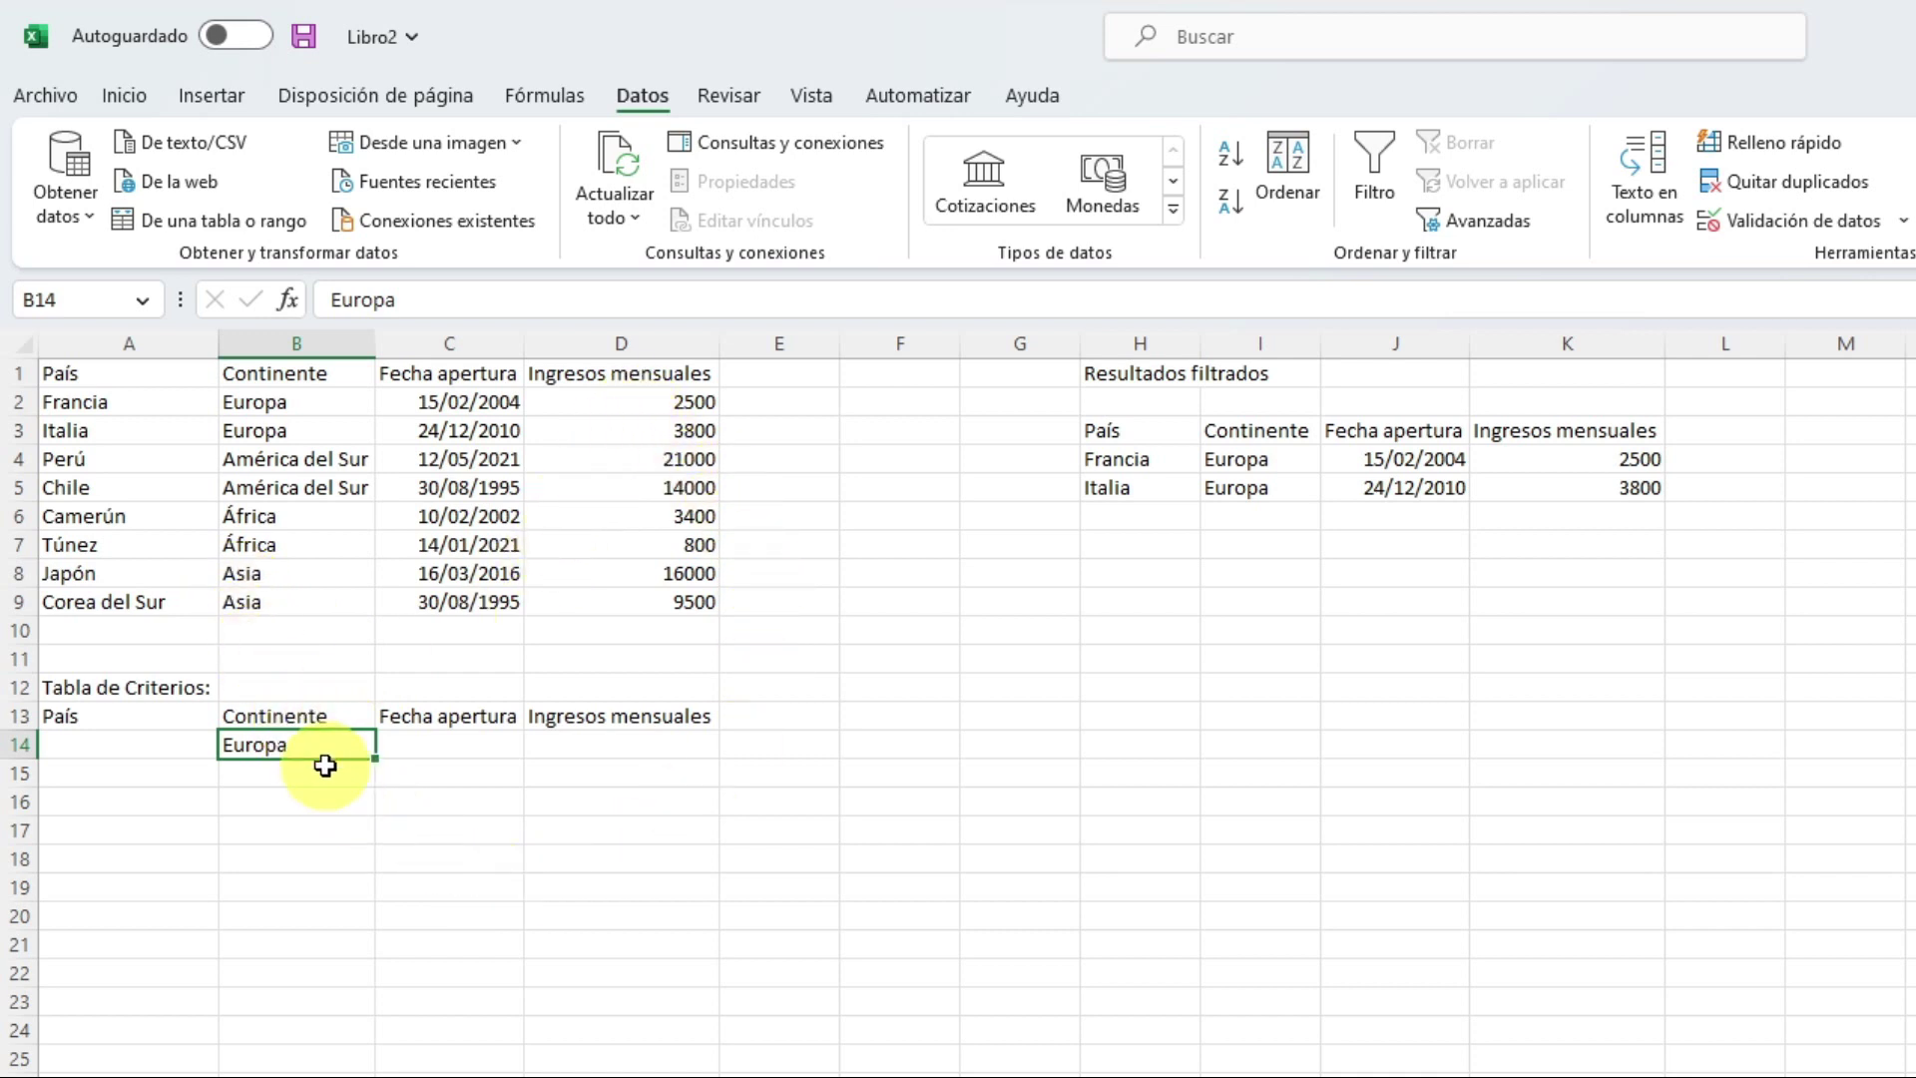
# - Enter the criterion >3000 in cell D14, under Ingresos mensuales in the criteria table
pyautogui.click(611, 748)
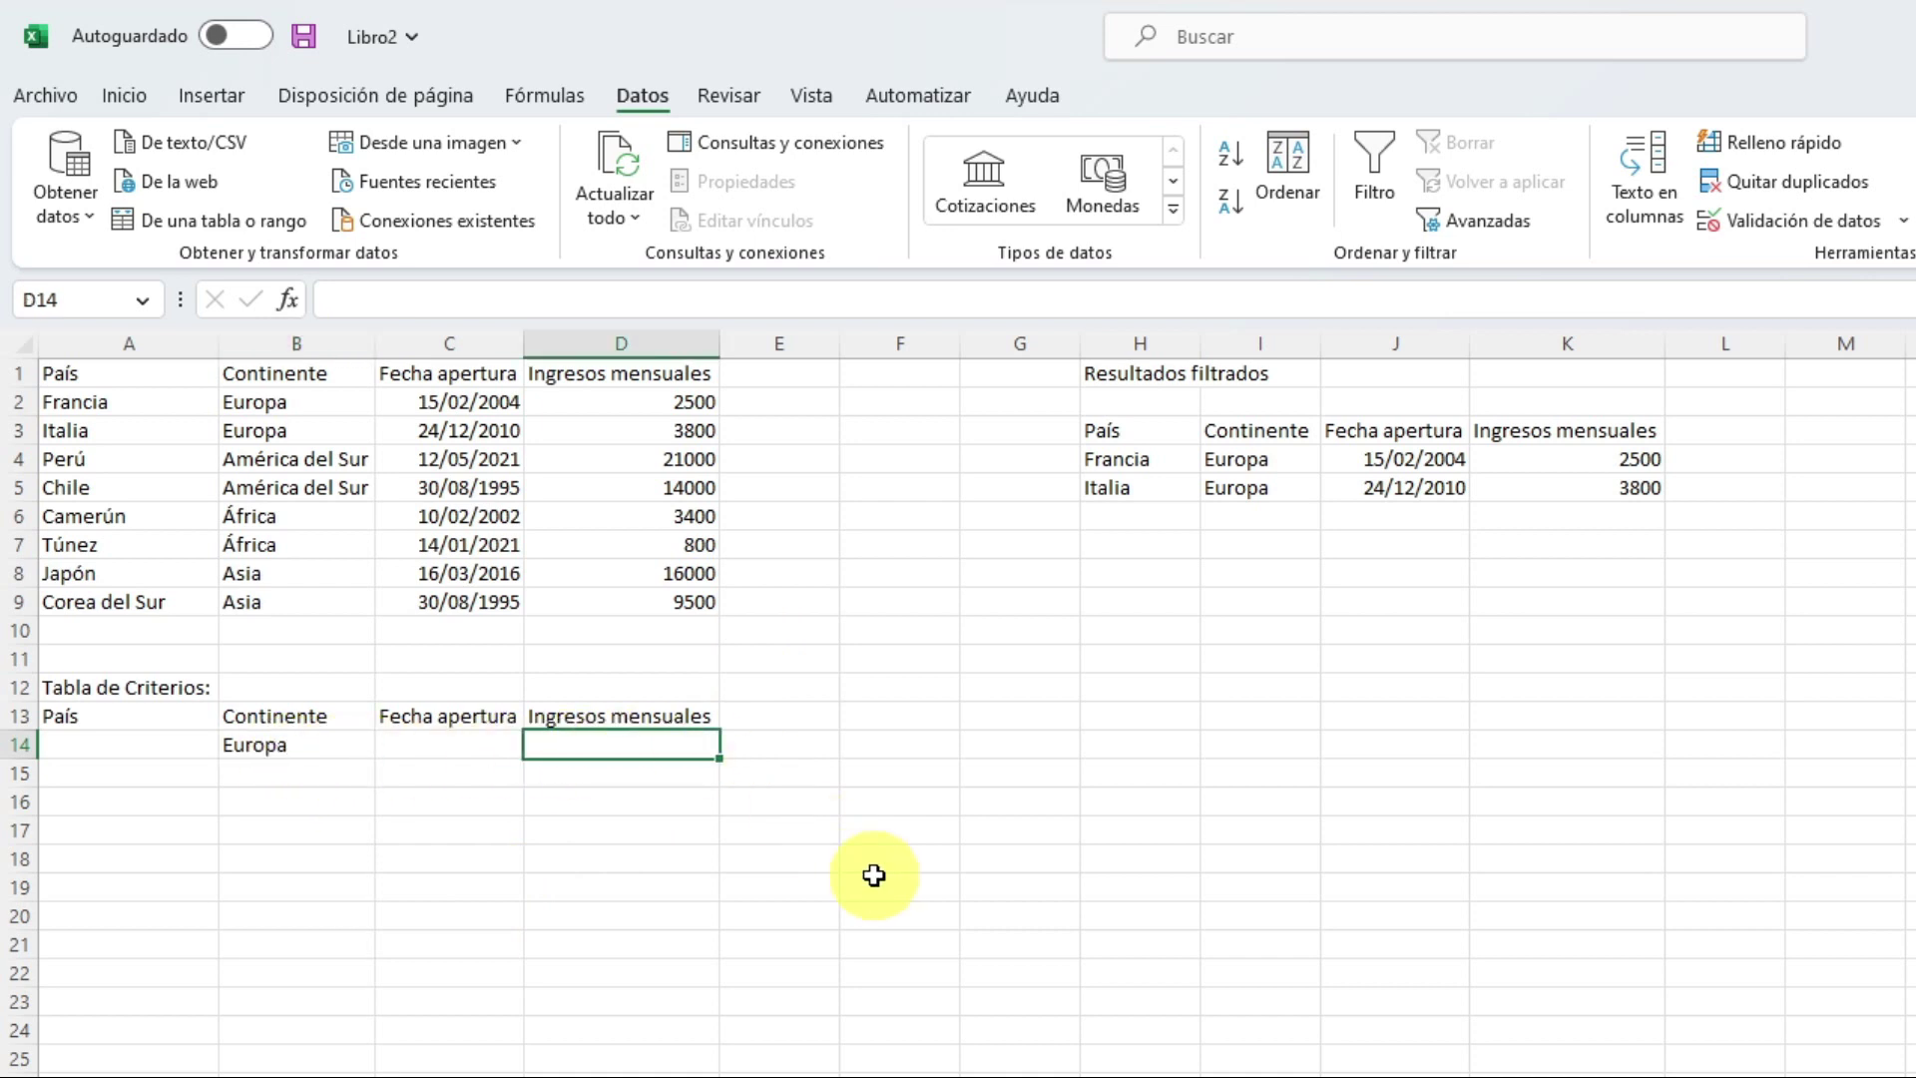
pyautogui.write('>')
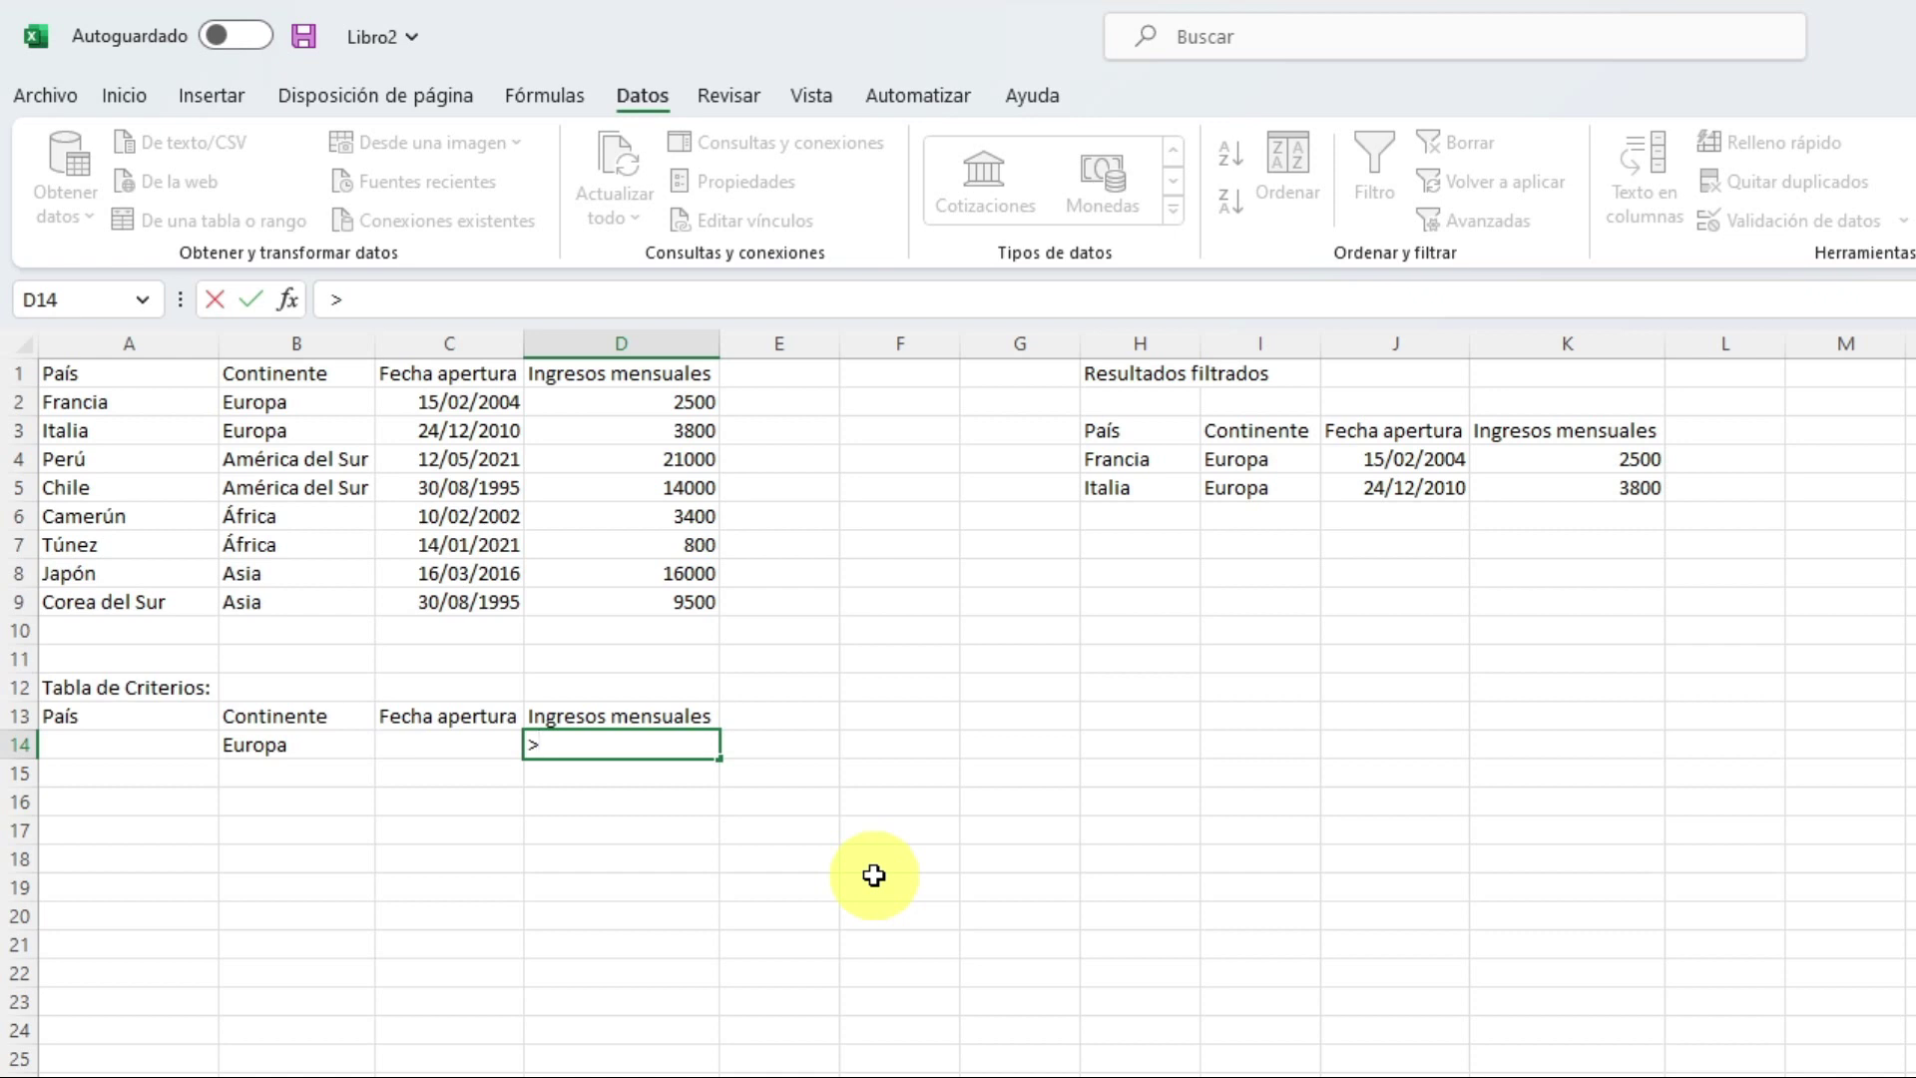
pyautogui.write('3000')
pyautogui.press('Return')
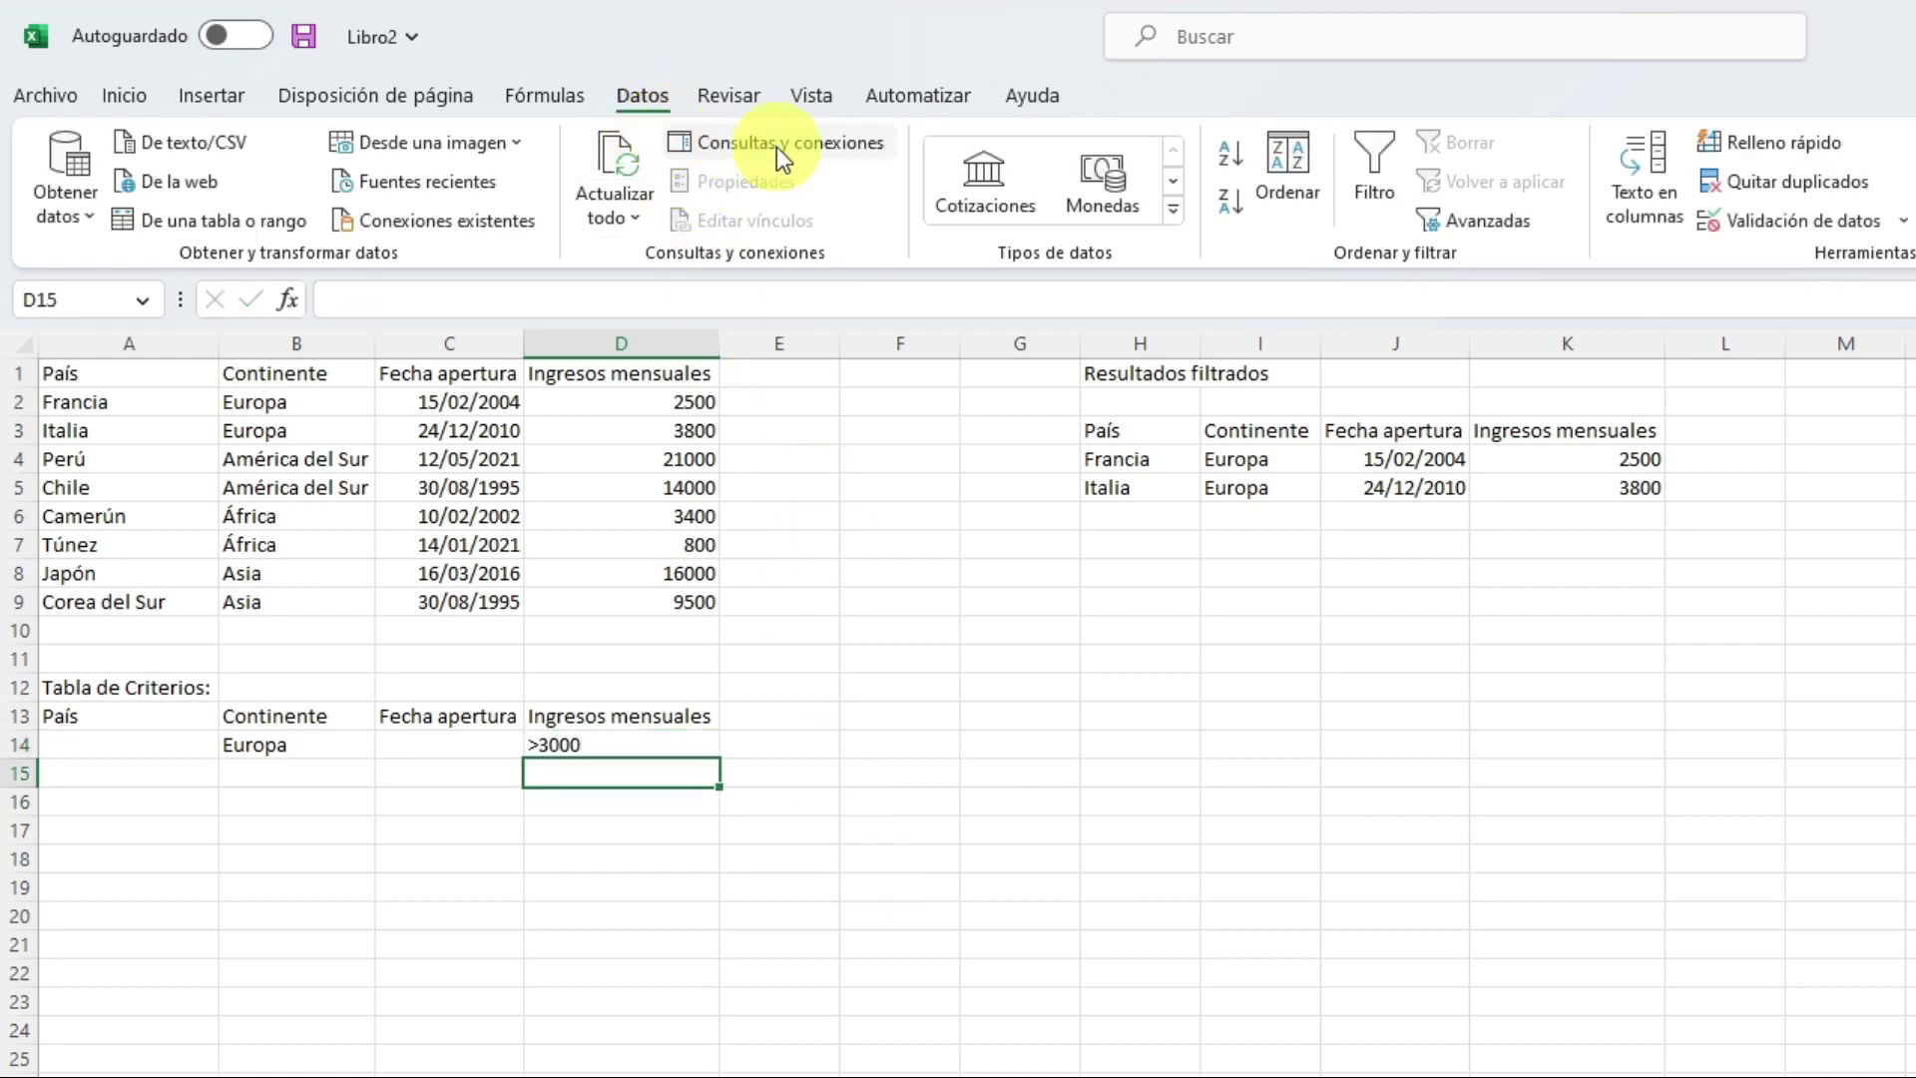
# - Run the advanced filter again, copying to another location, with list range A1:D9, criteria range A13:D14 and destination H3:K3
pyautogui.click(1503, 224)
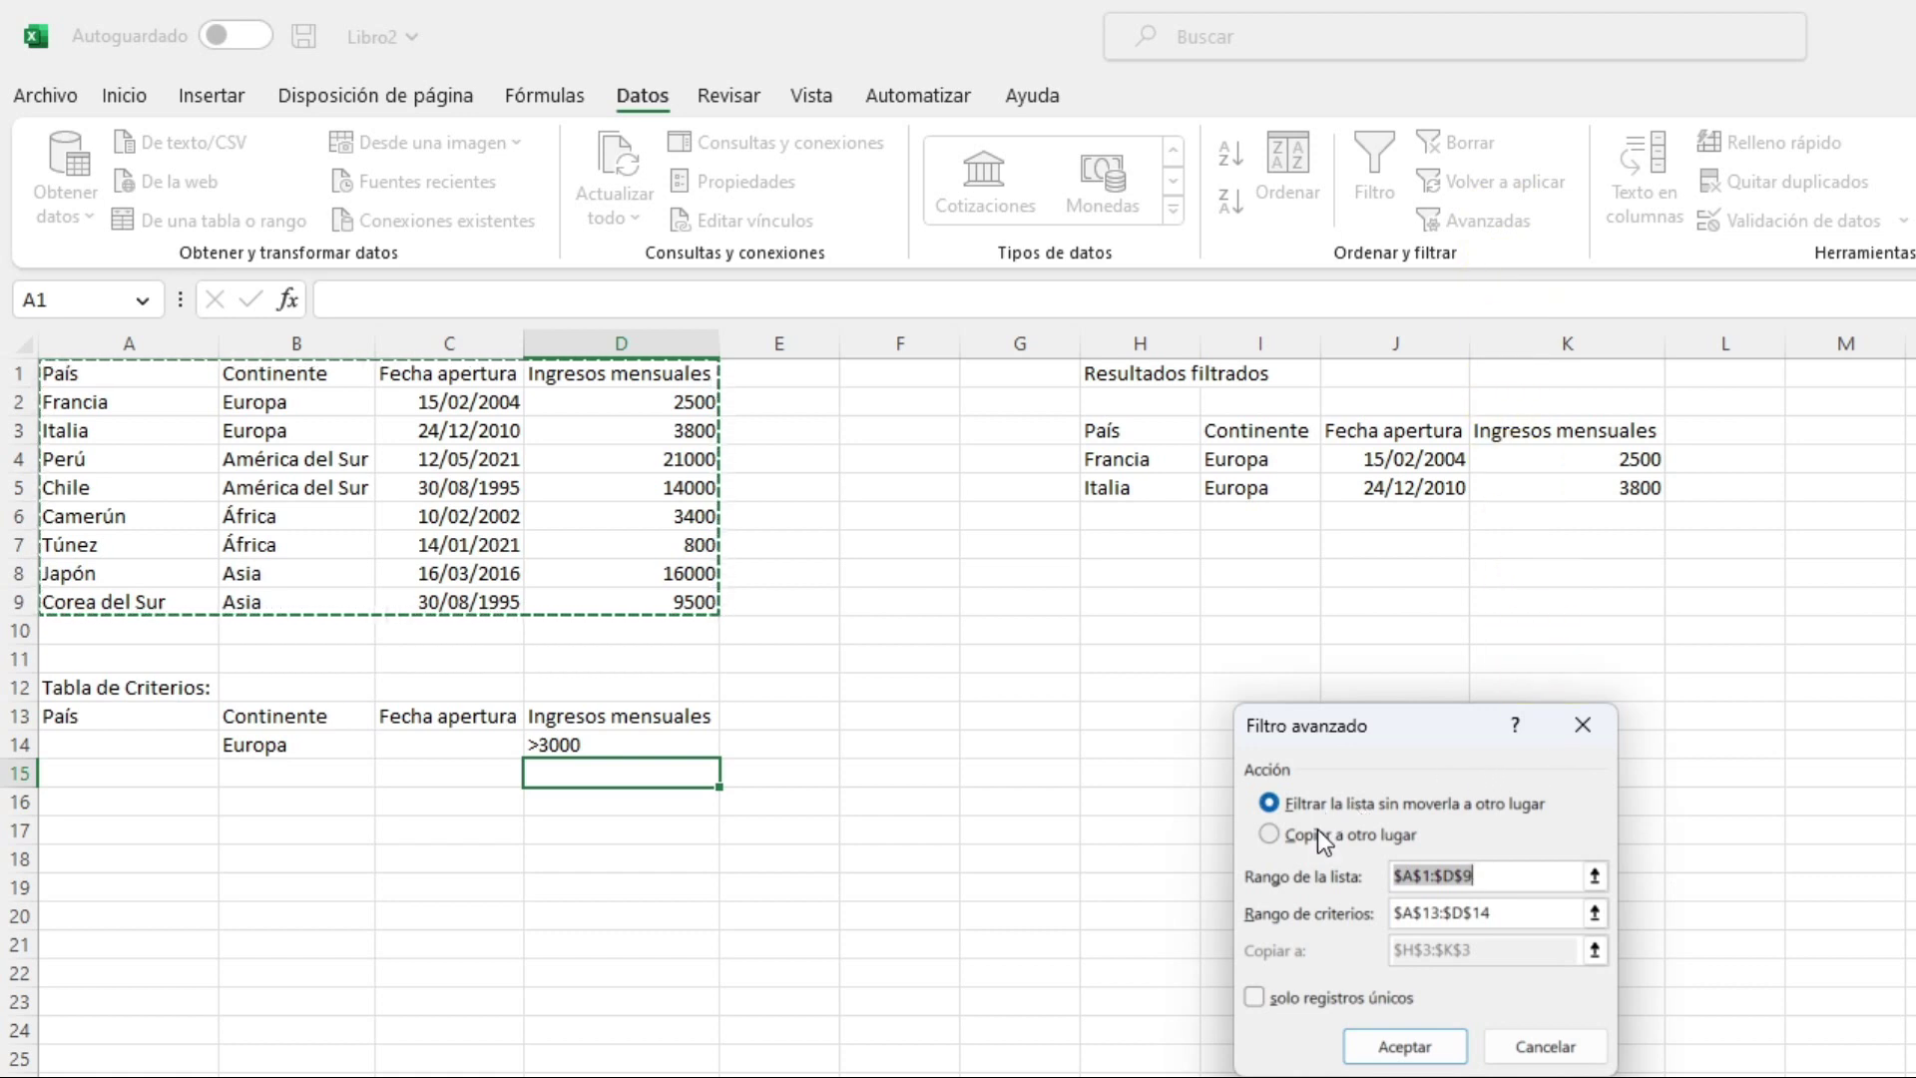
pyautogui.click(1317, 828)
pyautogui.click(1516, 871)
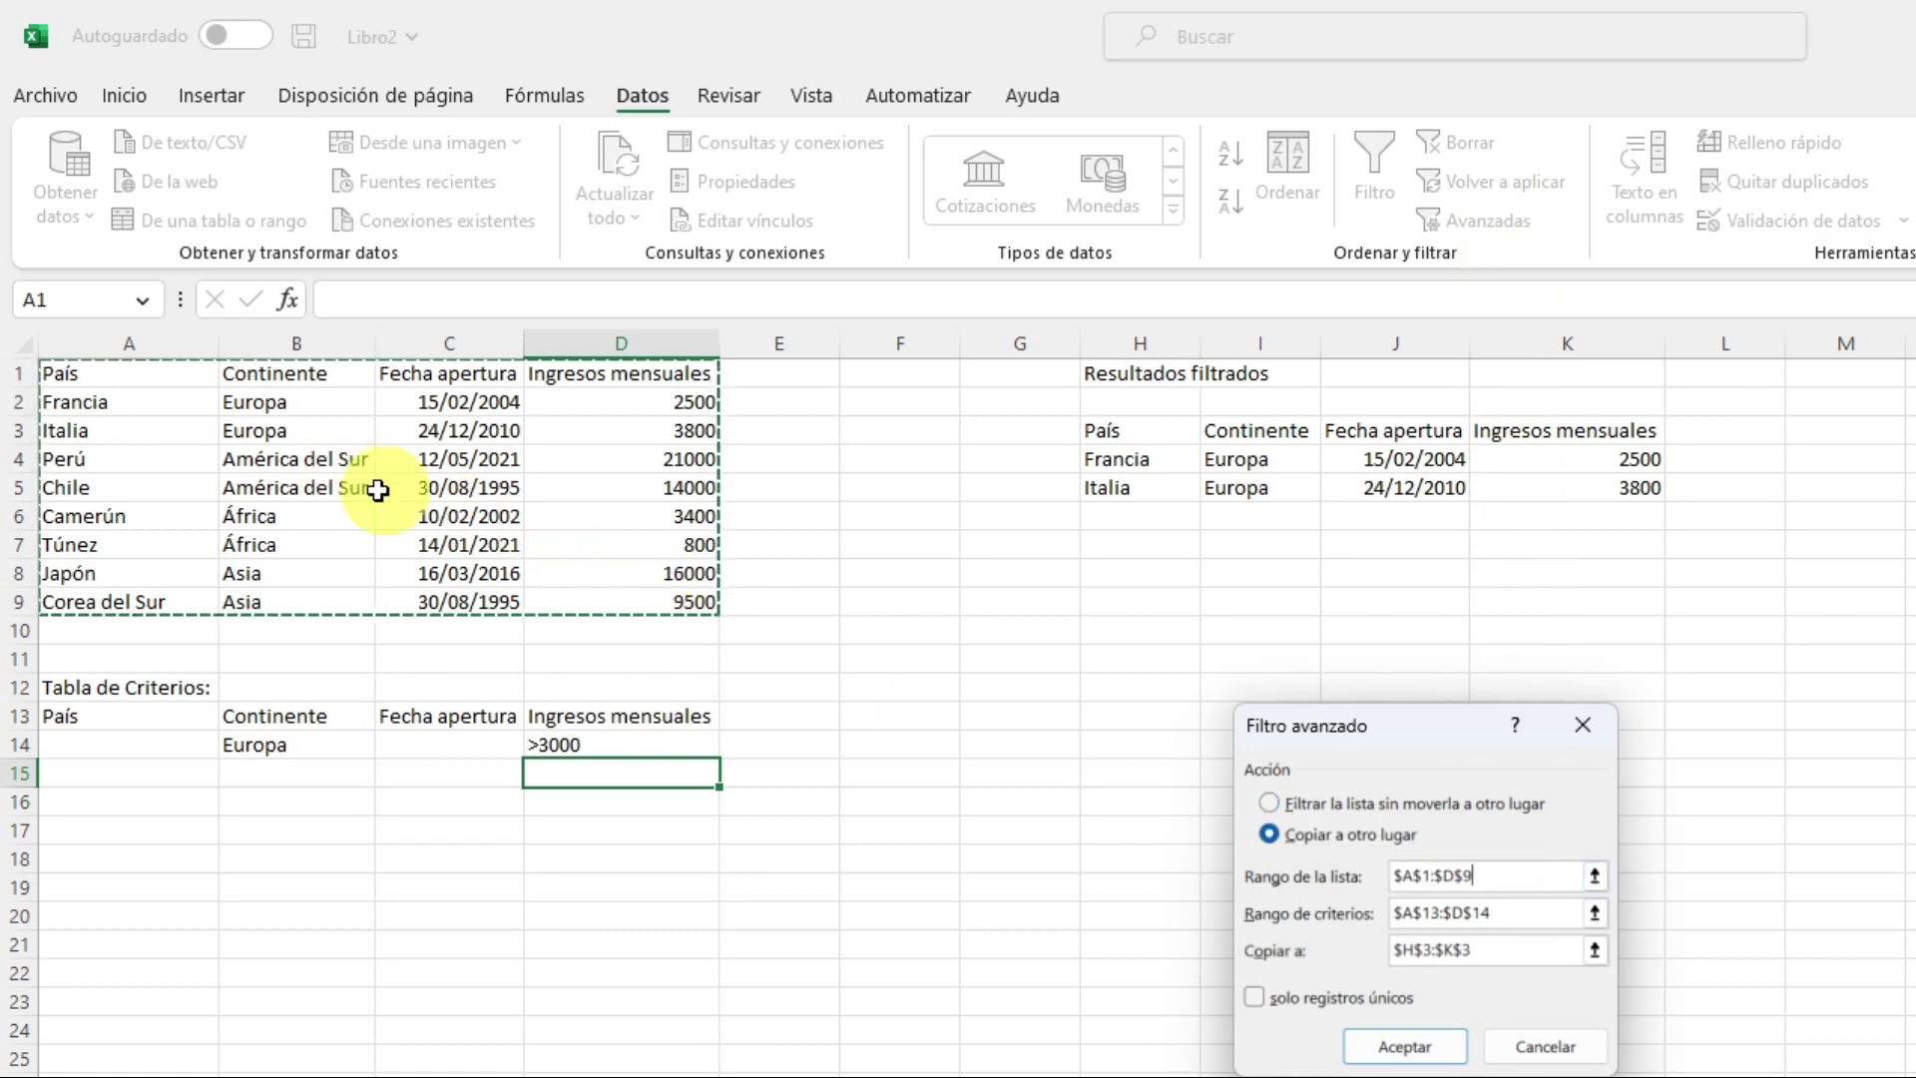
pyautogui.click(1524, 910)
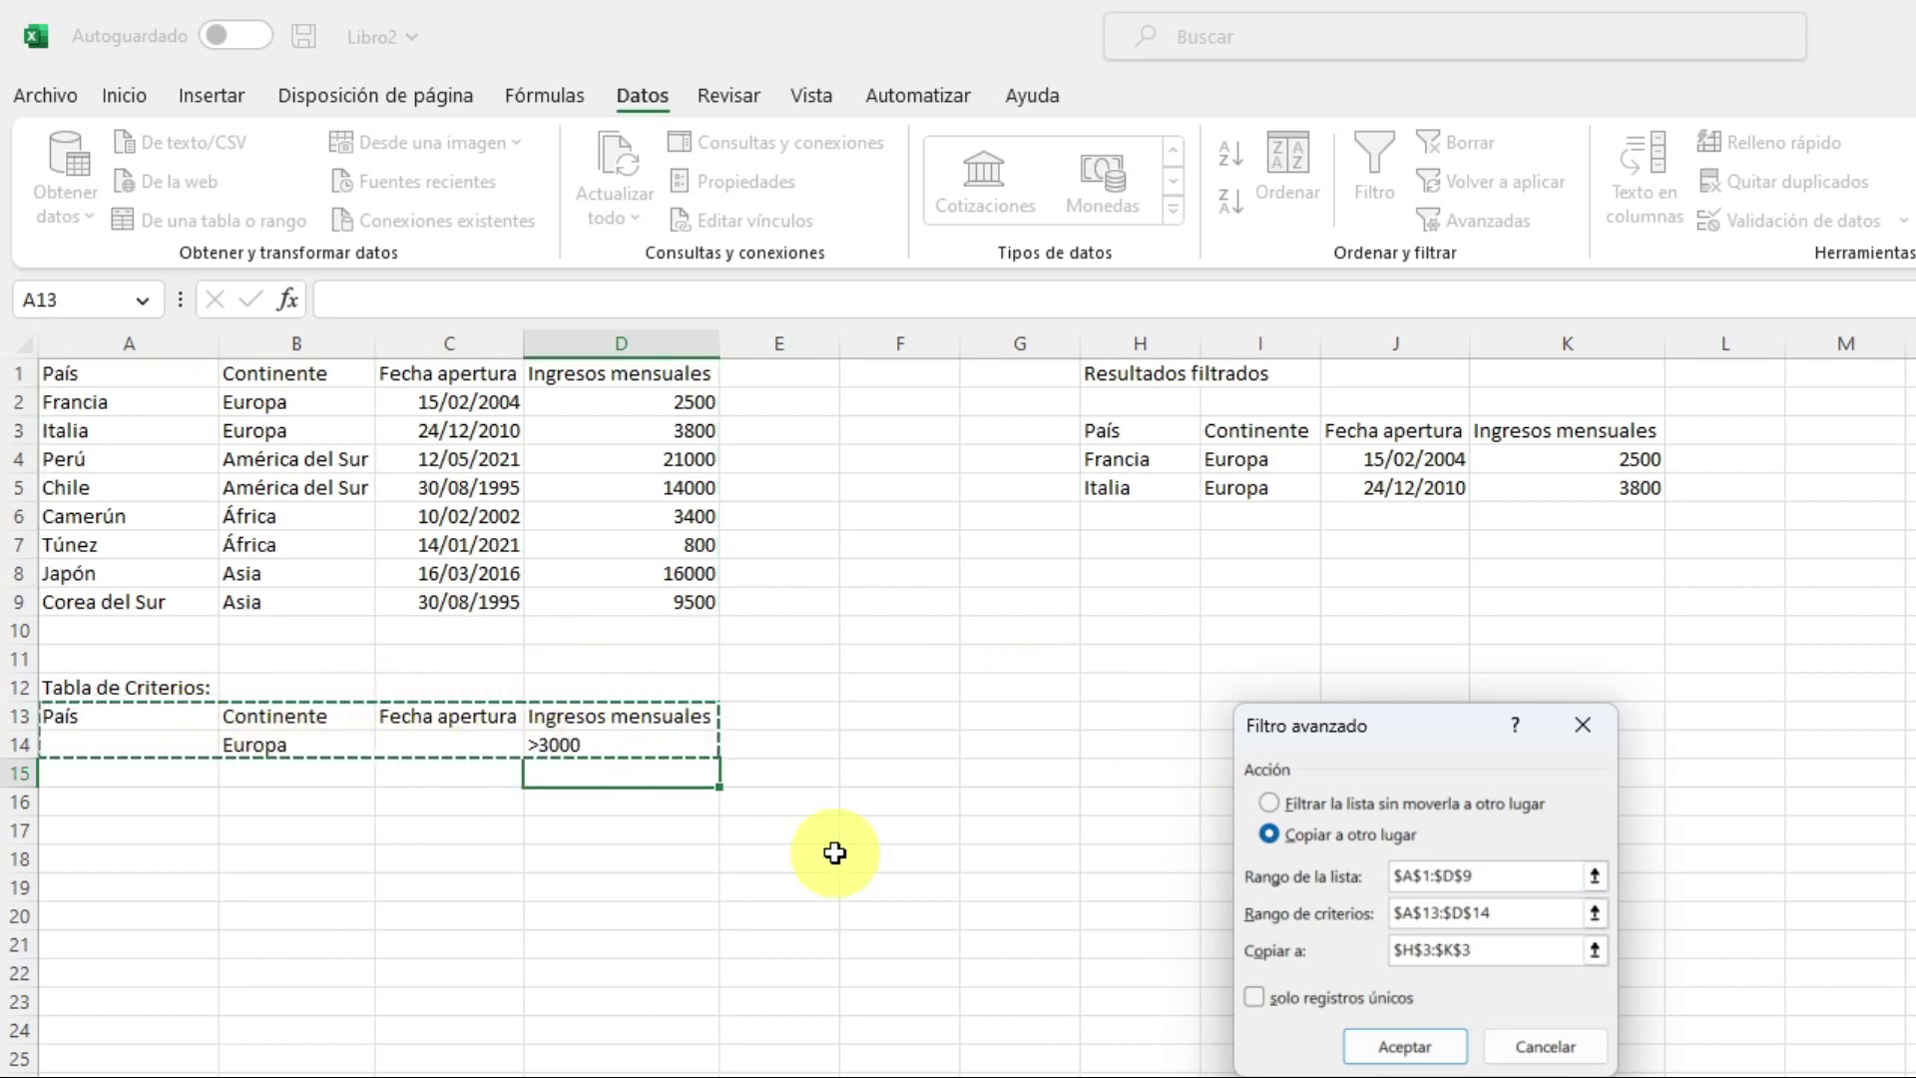
pyautogui.click(1513, 960)
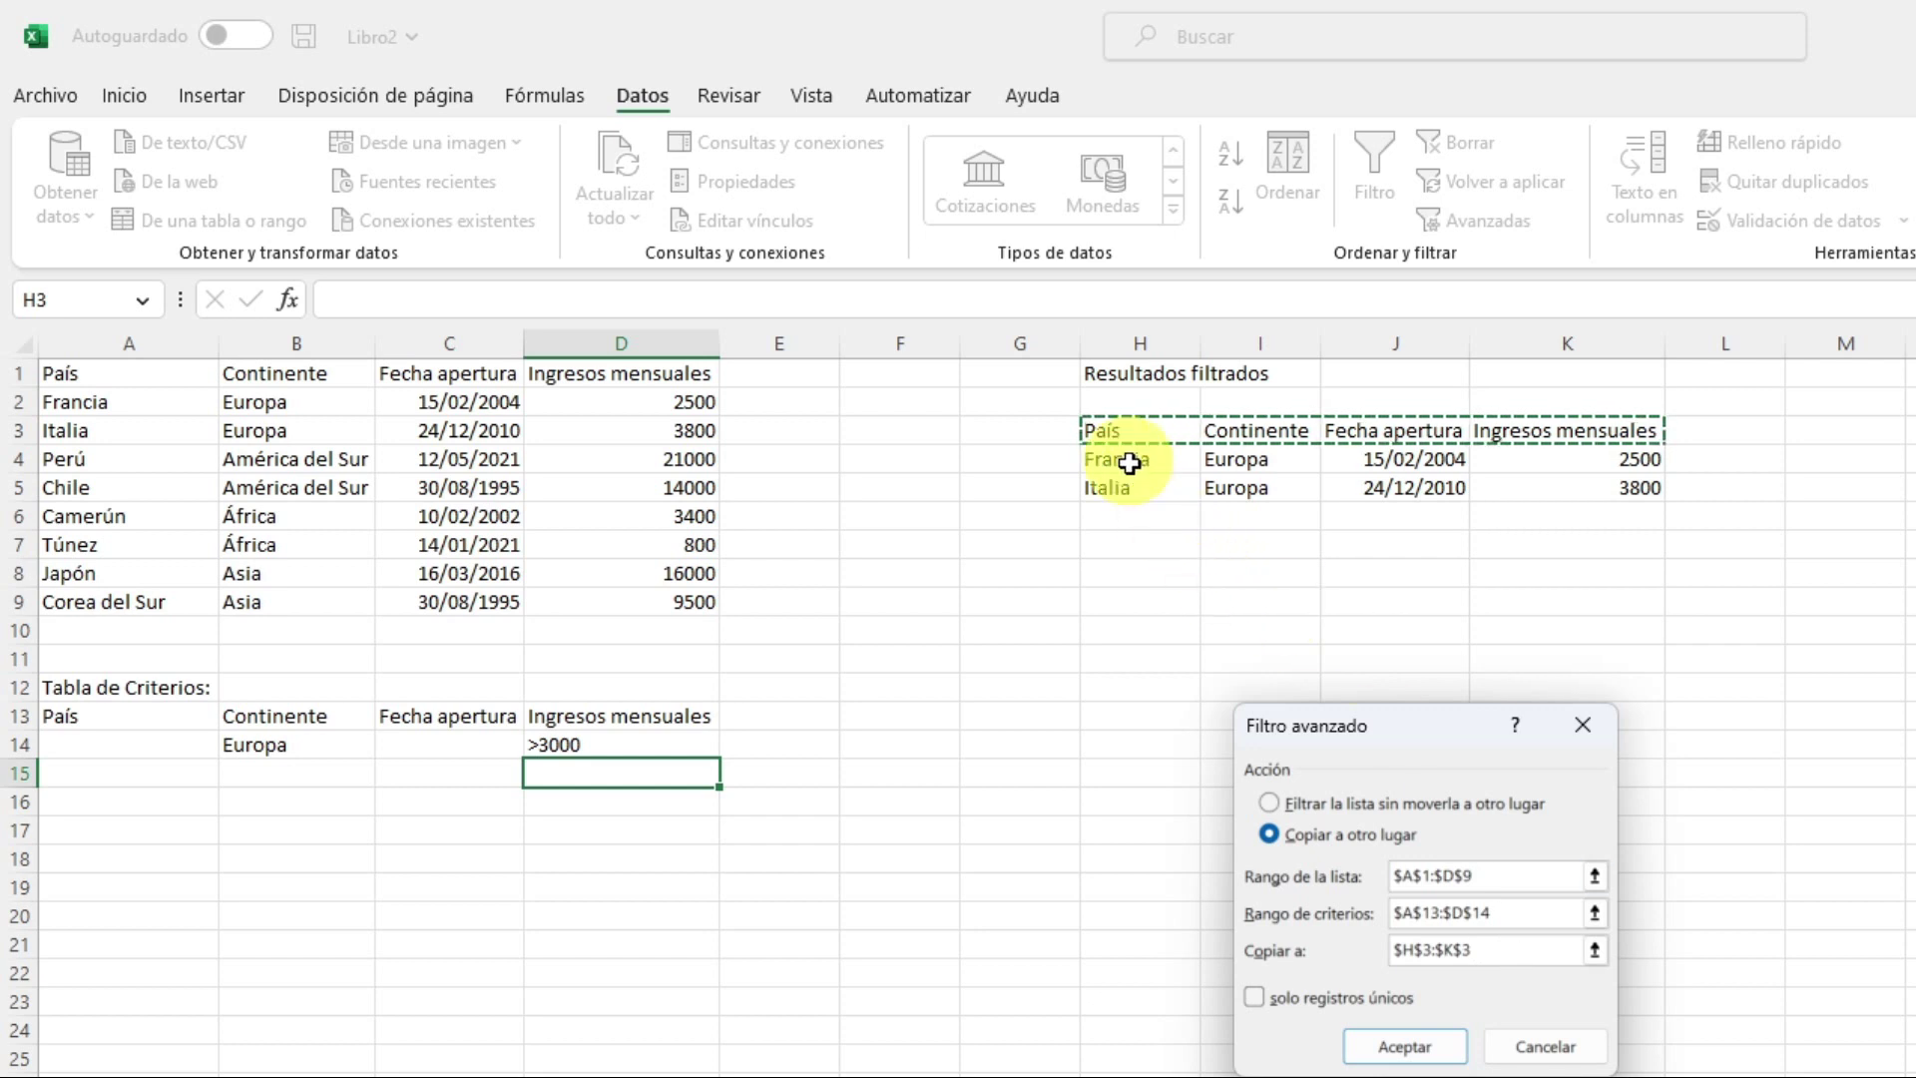
pyautogui.click(1402, 1044)
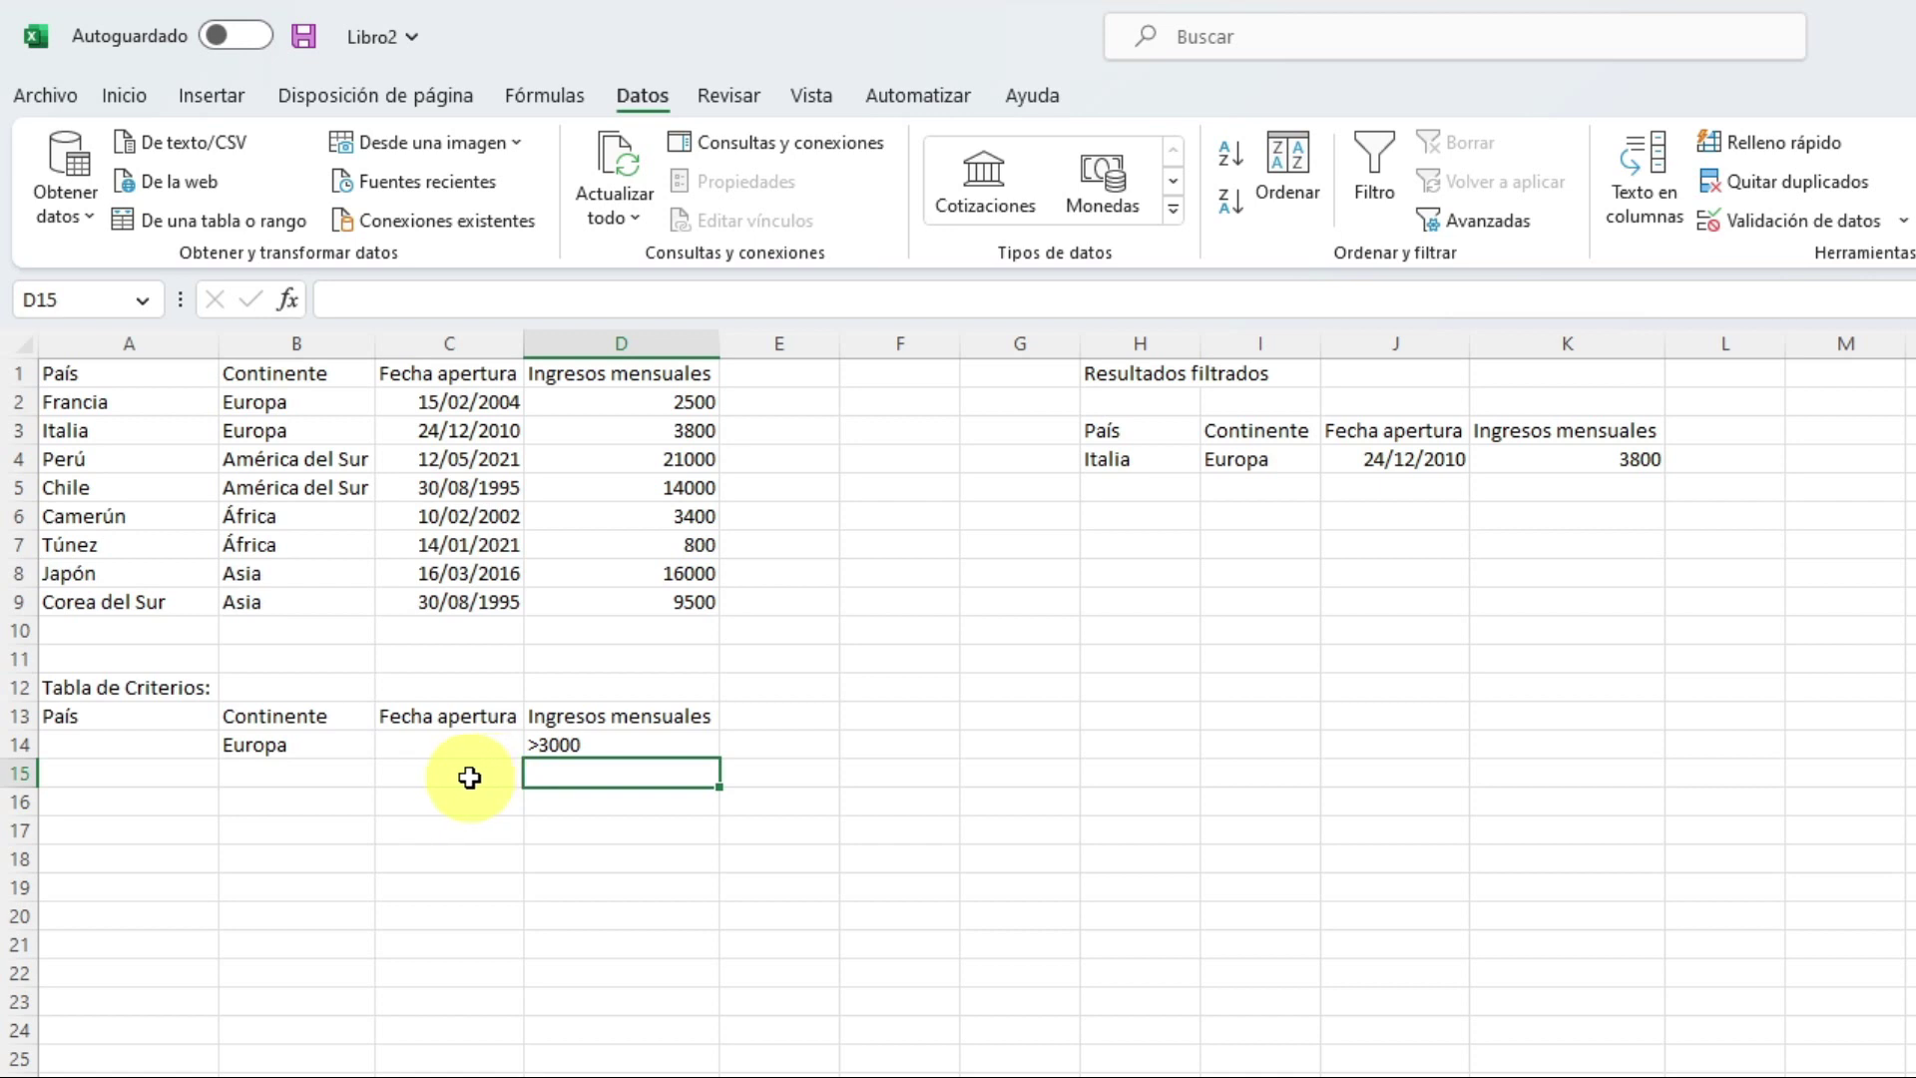
# - Clear the Ingresos mensuales criterion in D14 and enter Asia as a second Continente criterion in B15
pyautogui.click(618, 746)
pyautogui.press('Delete')
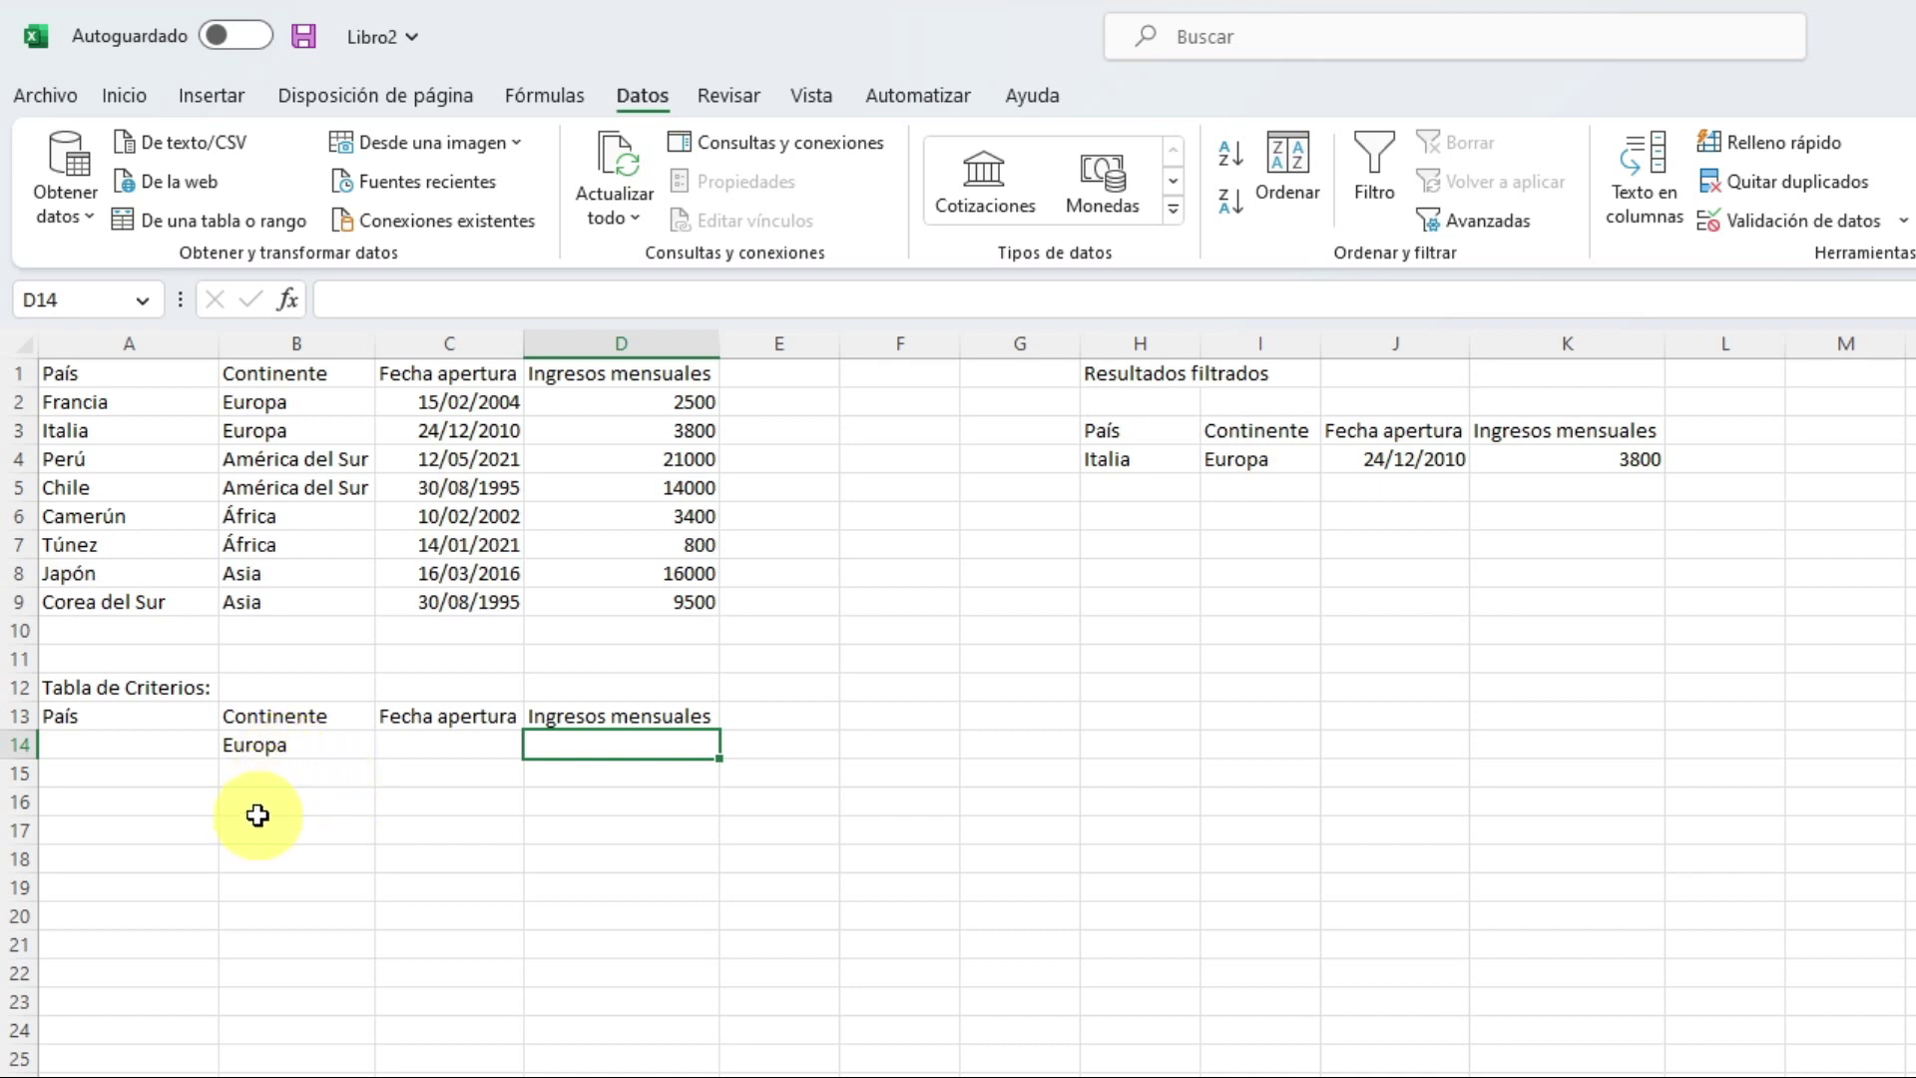
pyautogui.click(270, 774)
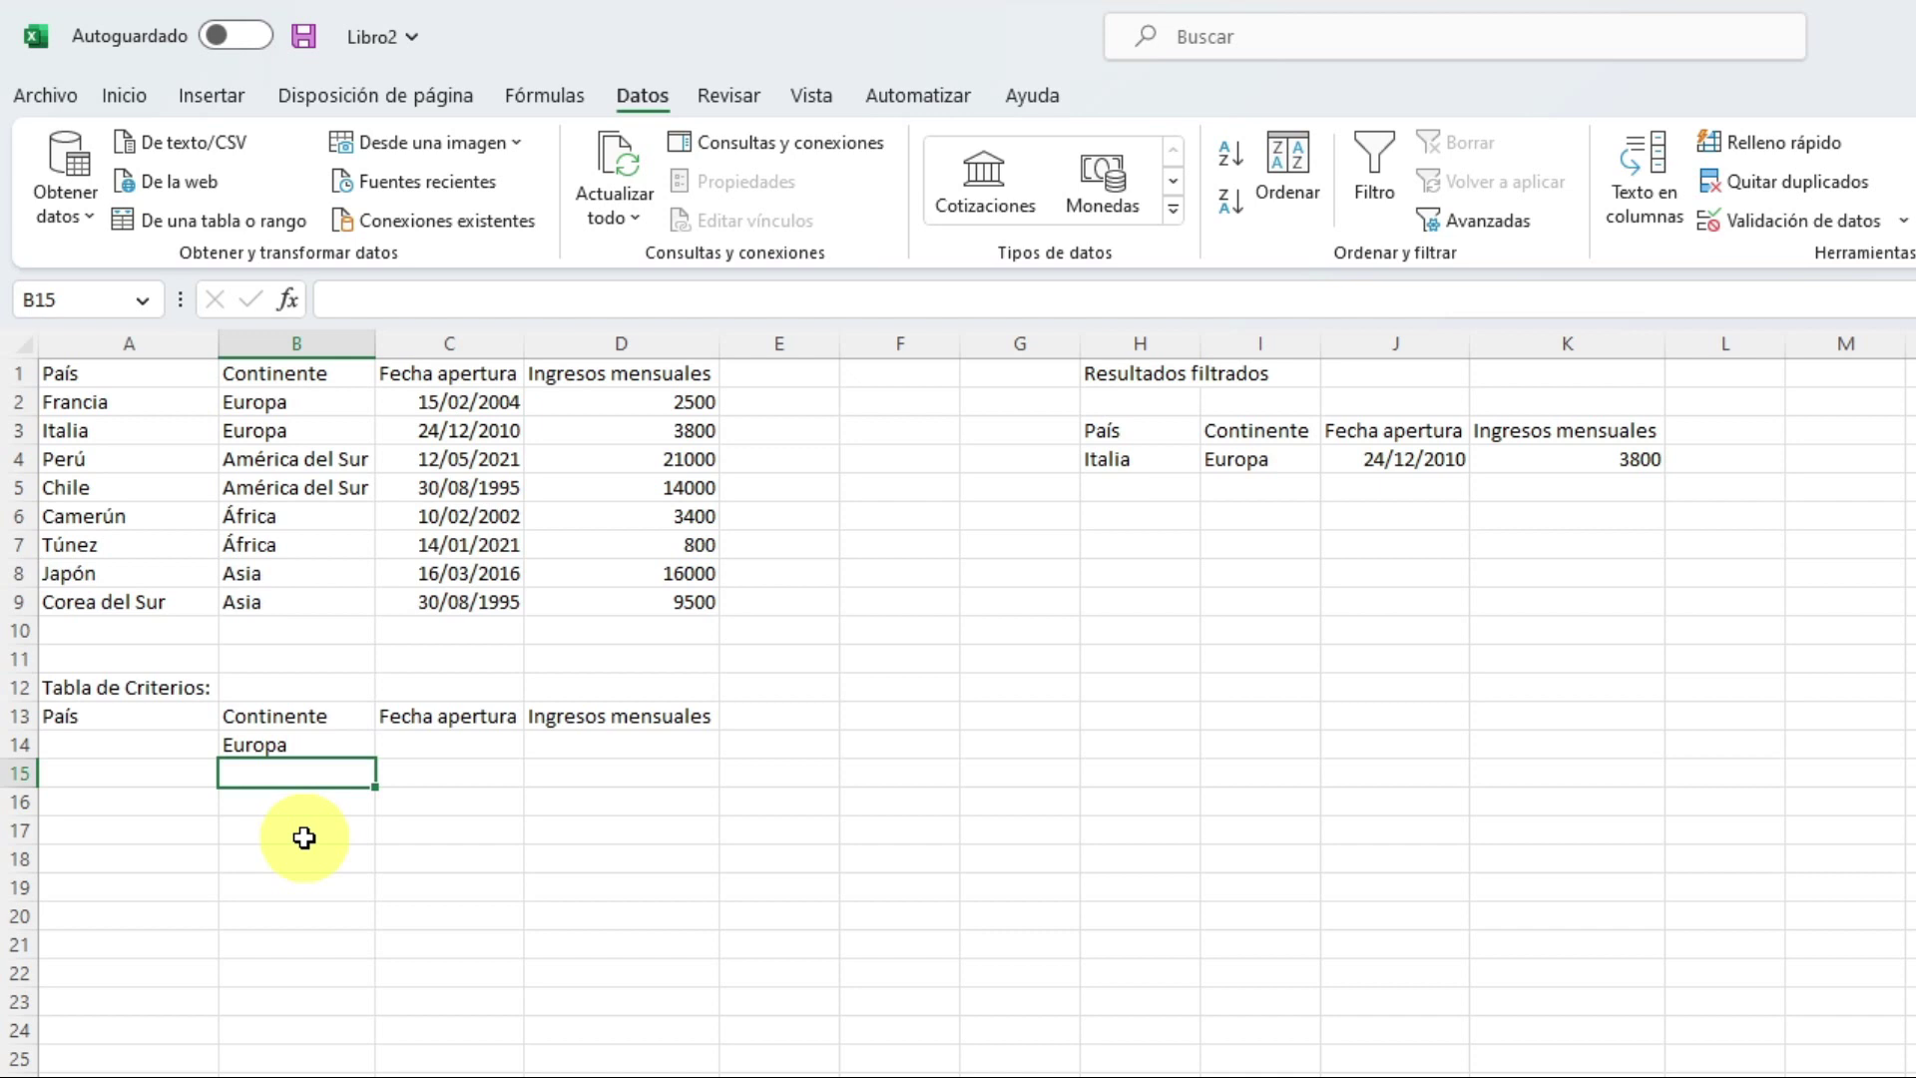
pyautogui.write('Asi')
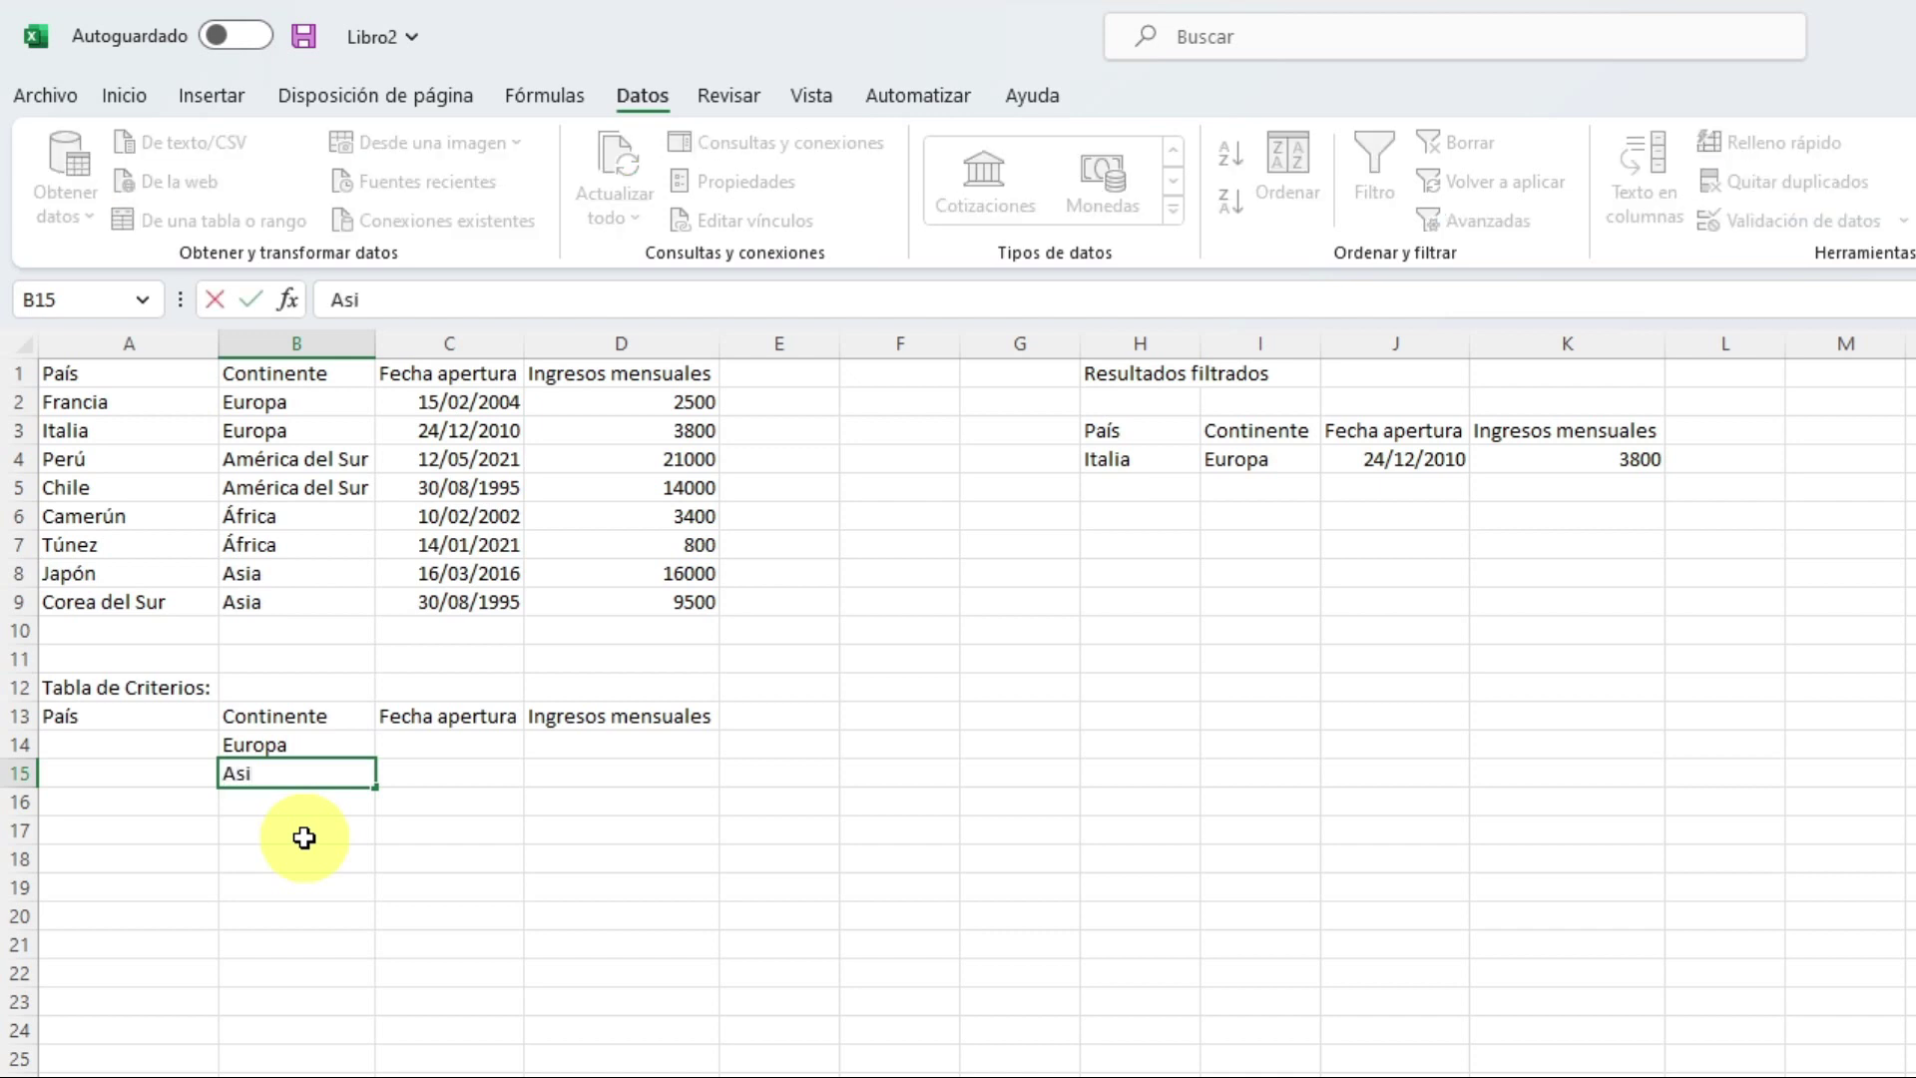
pyautogui.write('a')
pyautogui.press('Return')
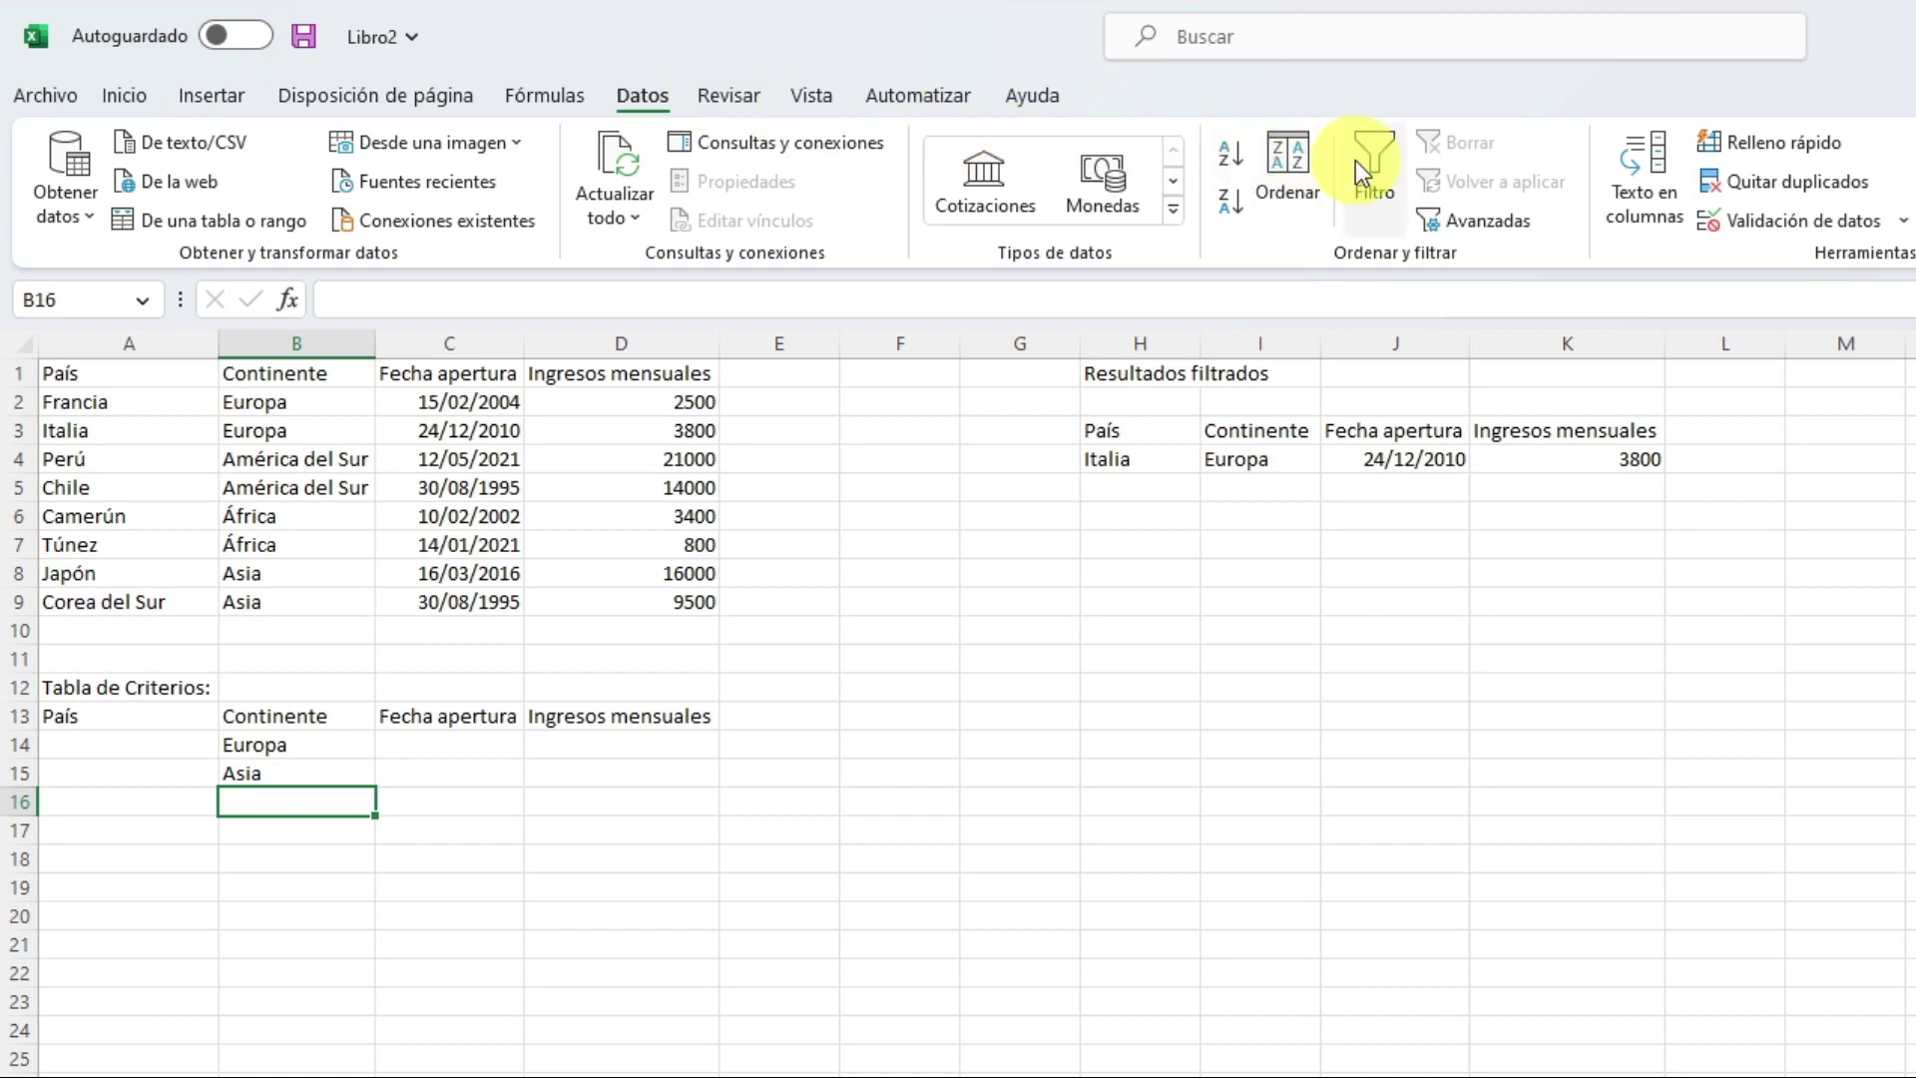
# - Run the advanced filter on A1:D9, copying to H3:K3, with the criteria range extended to A13:D15
pyautogui.click(1523, 220)
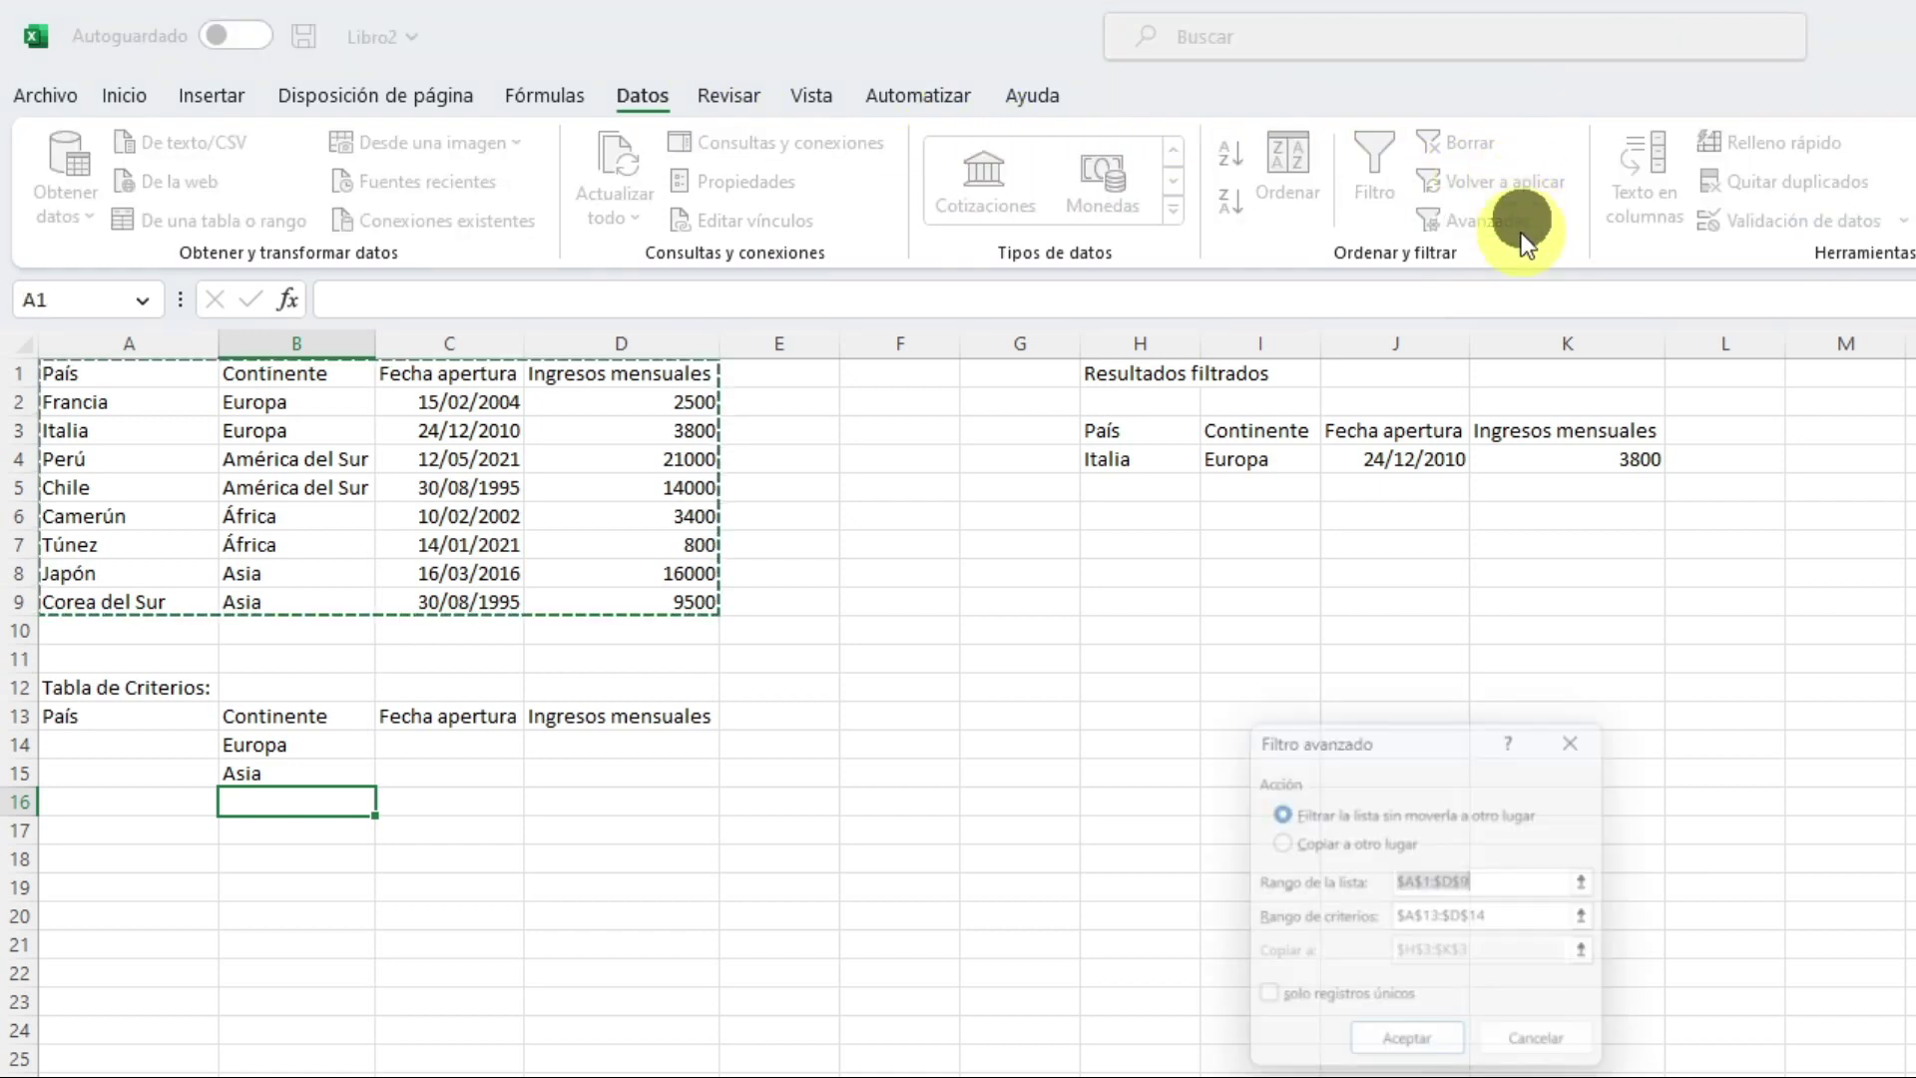
pyautogui.click(1347, 837)
pyautogui.click(1513, 872)
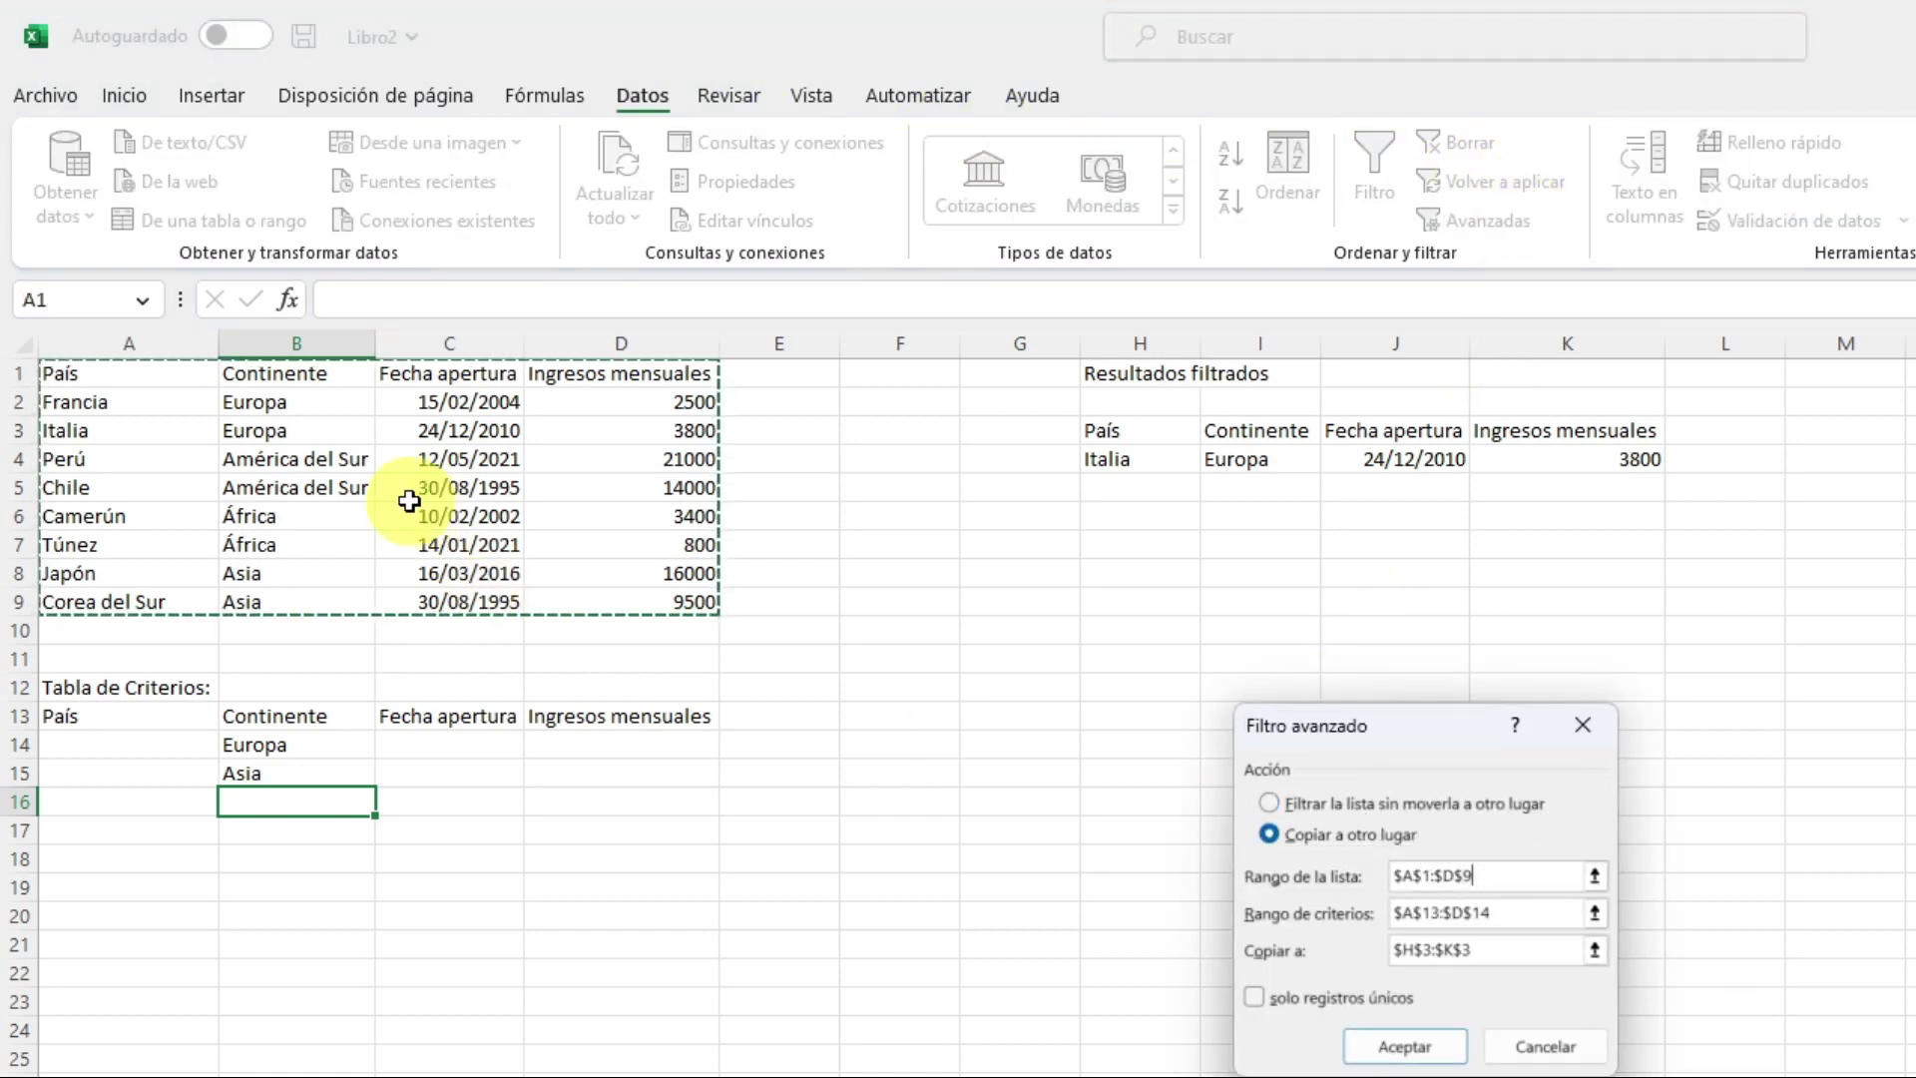
pyautogui.click(1530, 912)
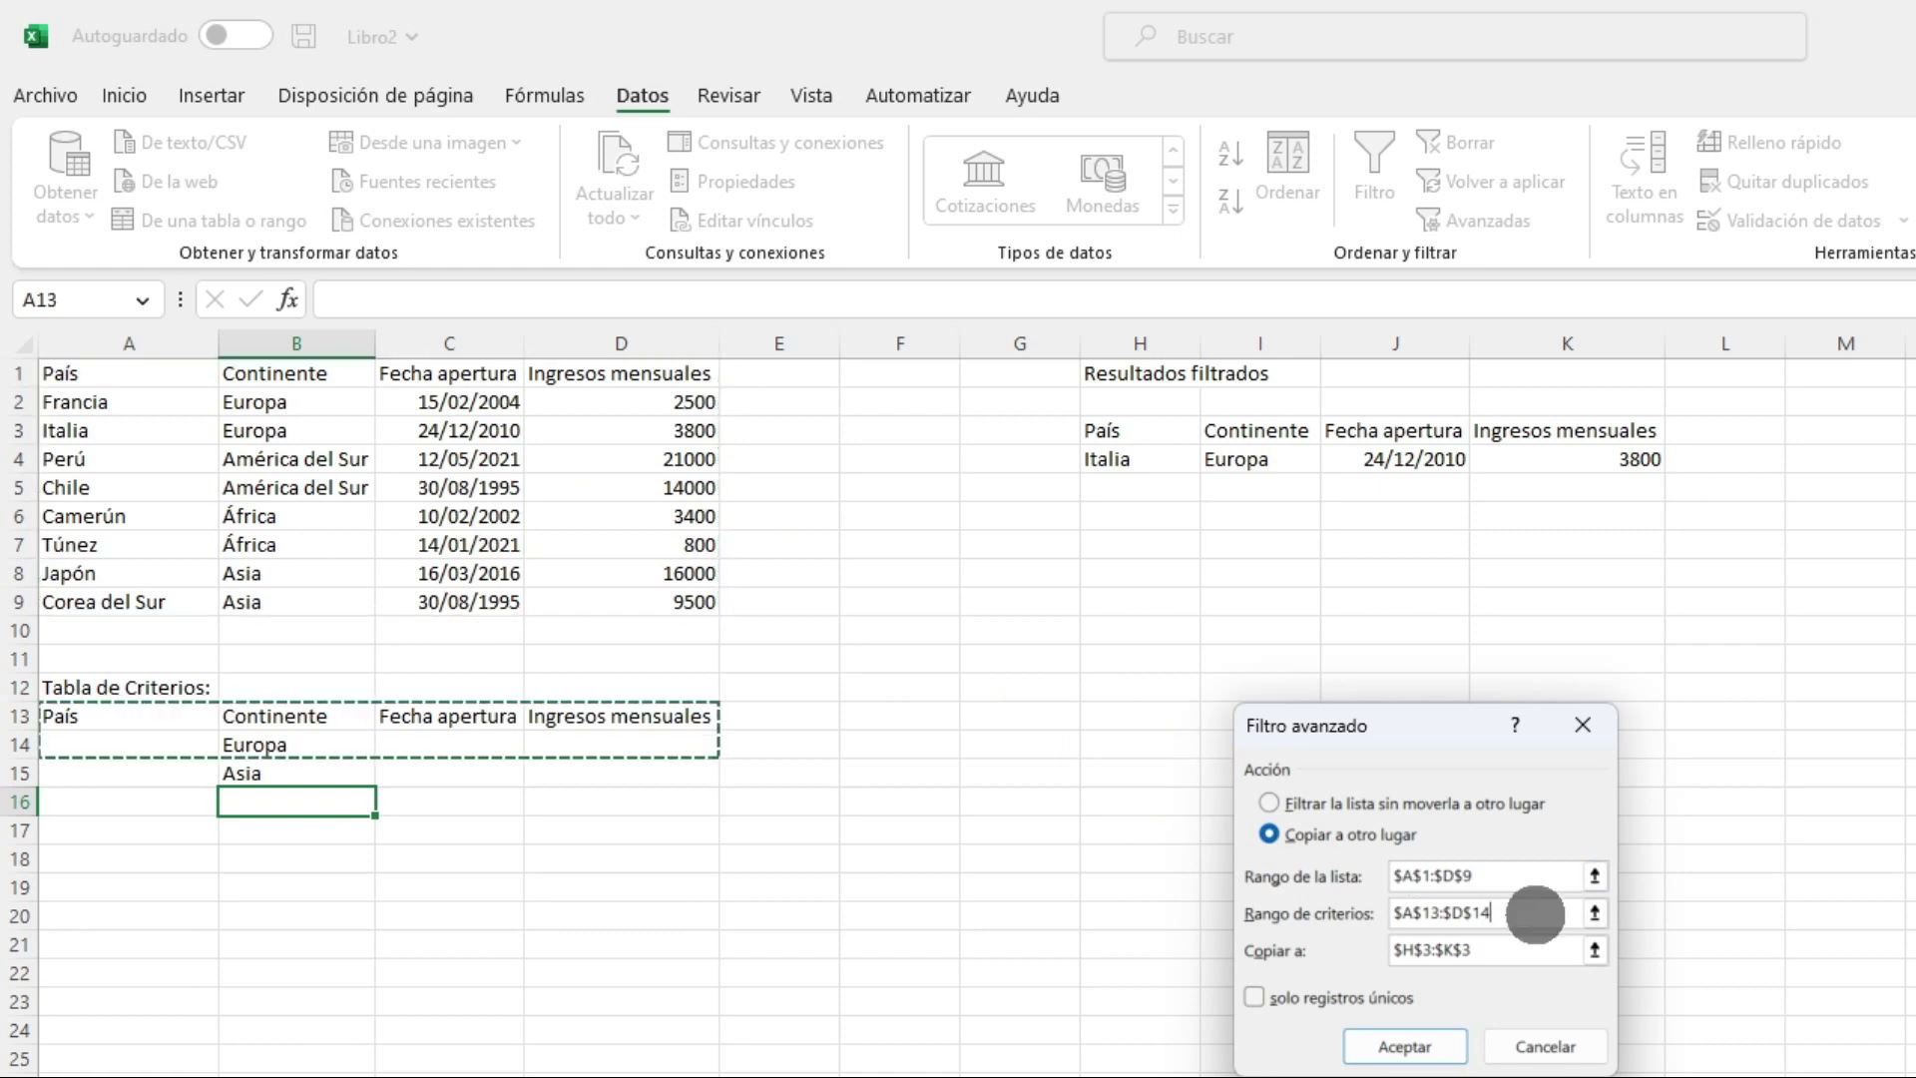
pyautogui.moveTo(121, 715); pyautogui.dragTo(602, 781)
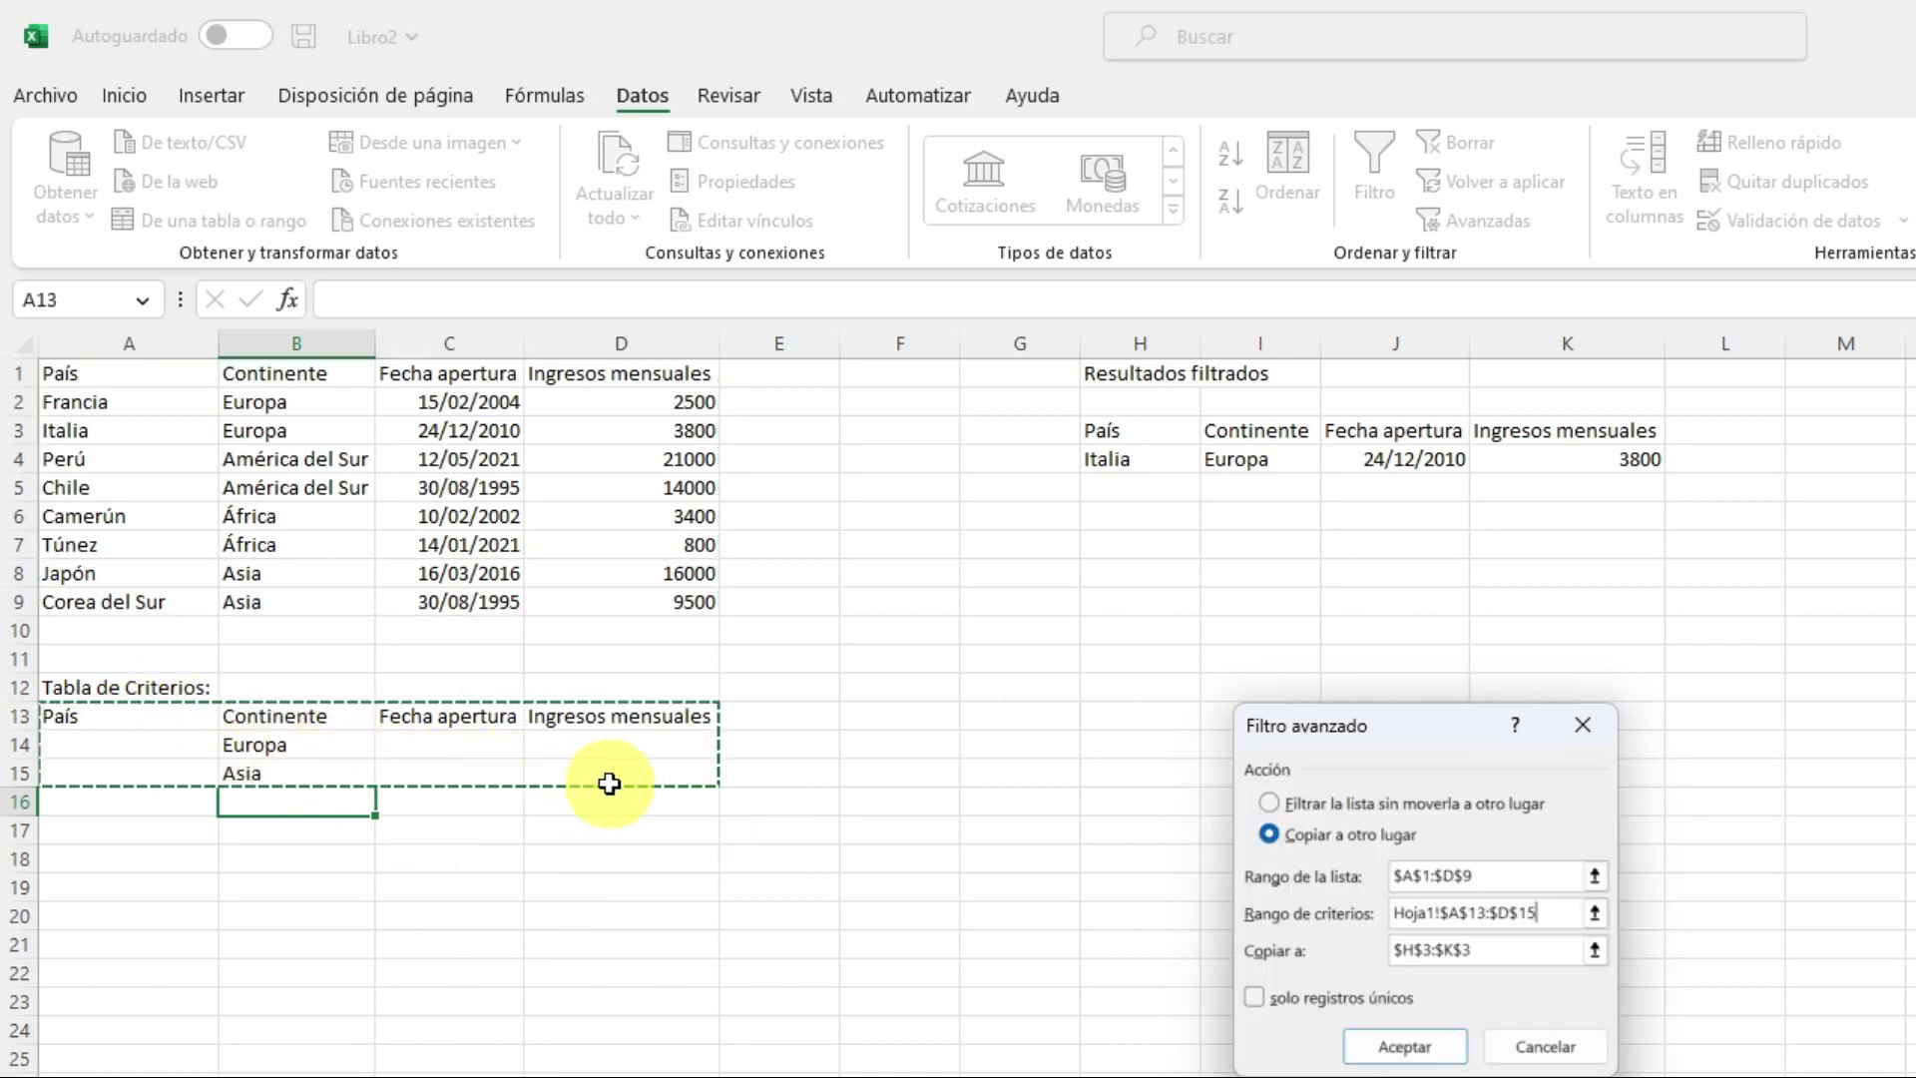
pyautogui.click(1499, 949)
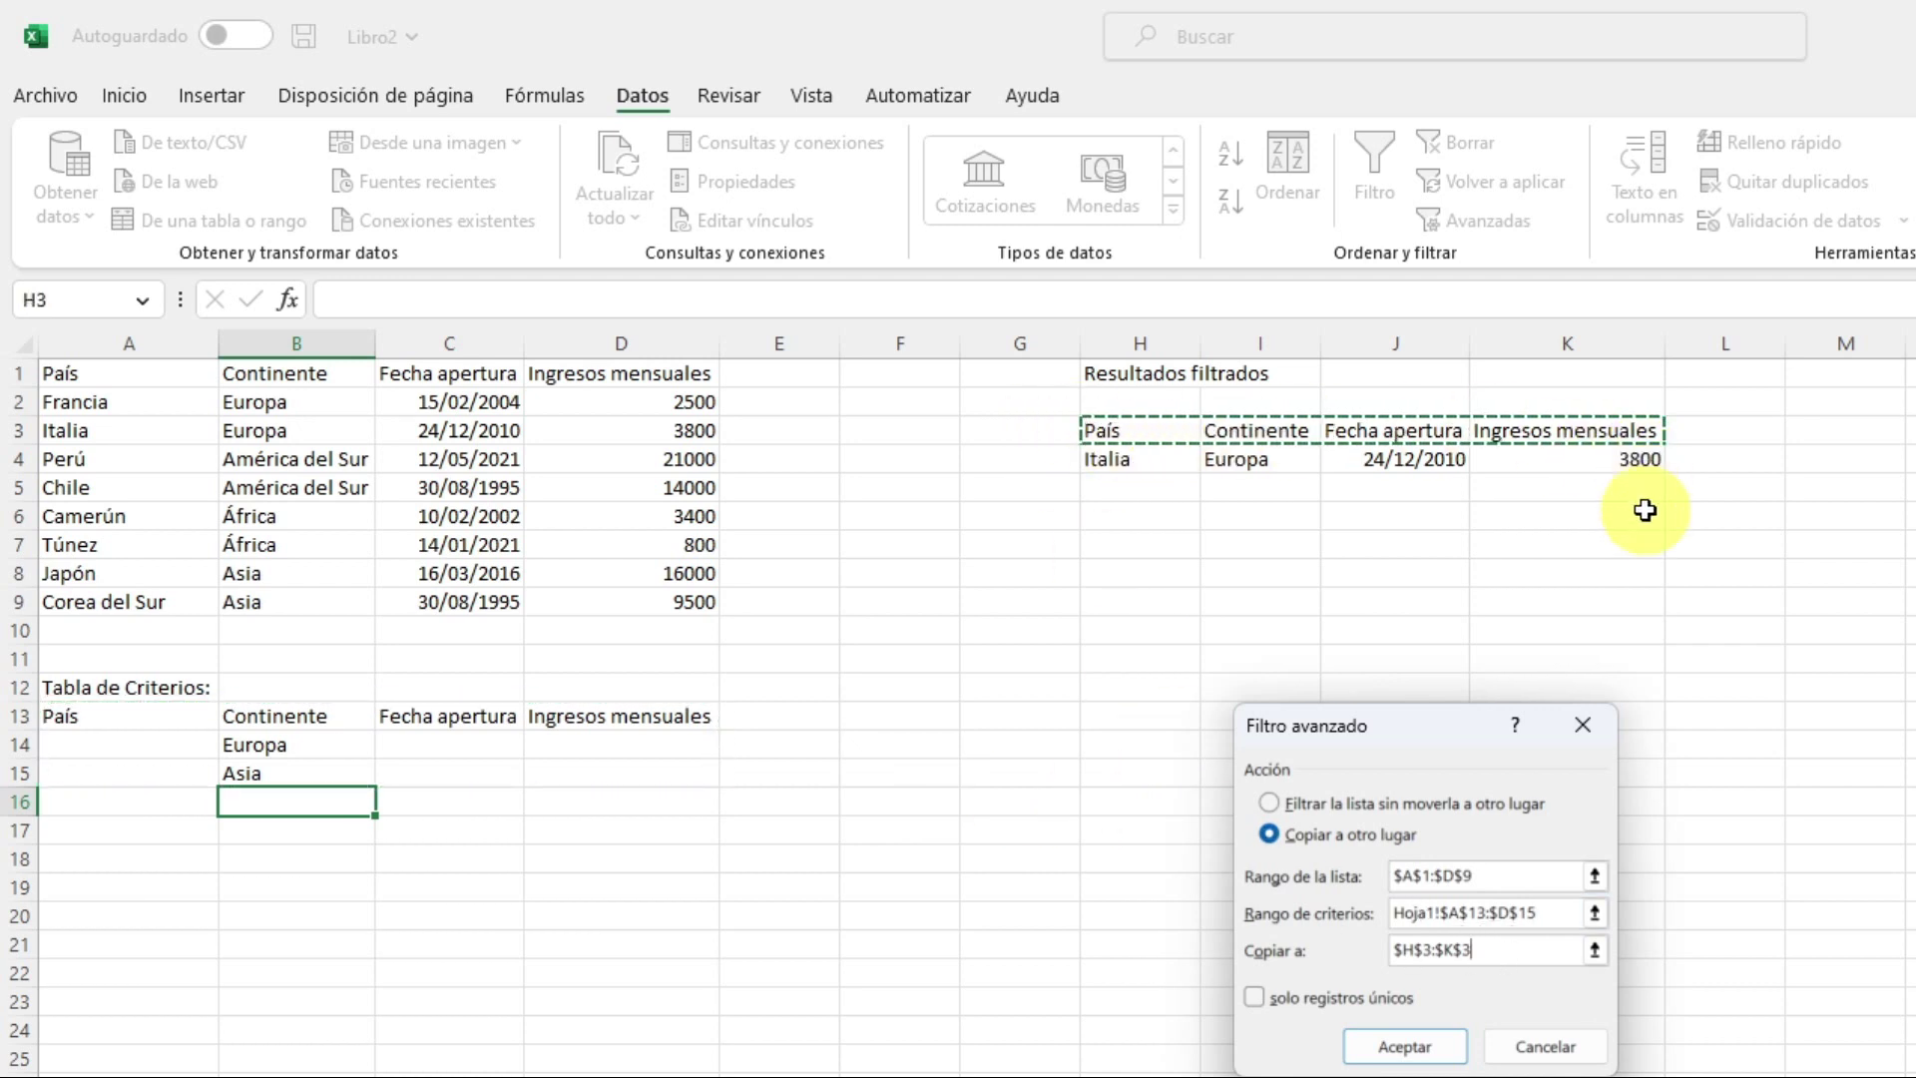
pyautogui.click(1401, 1043)
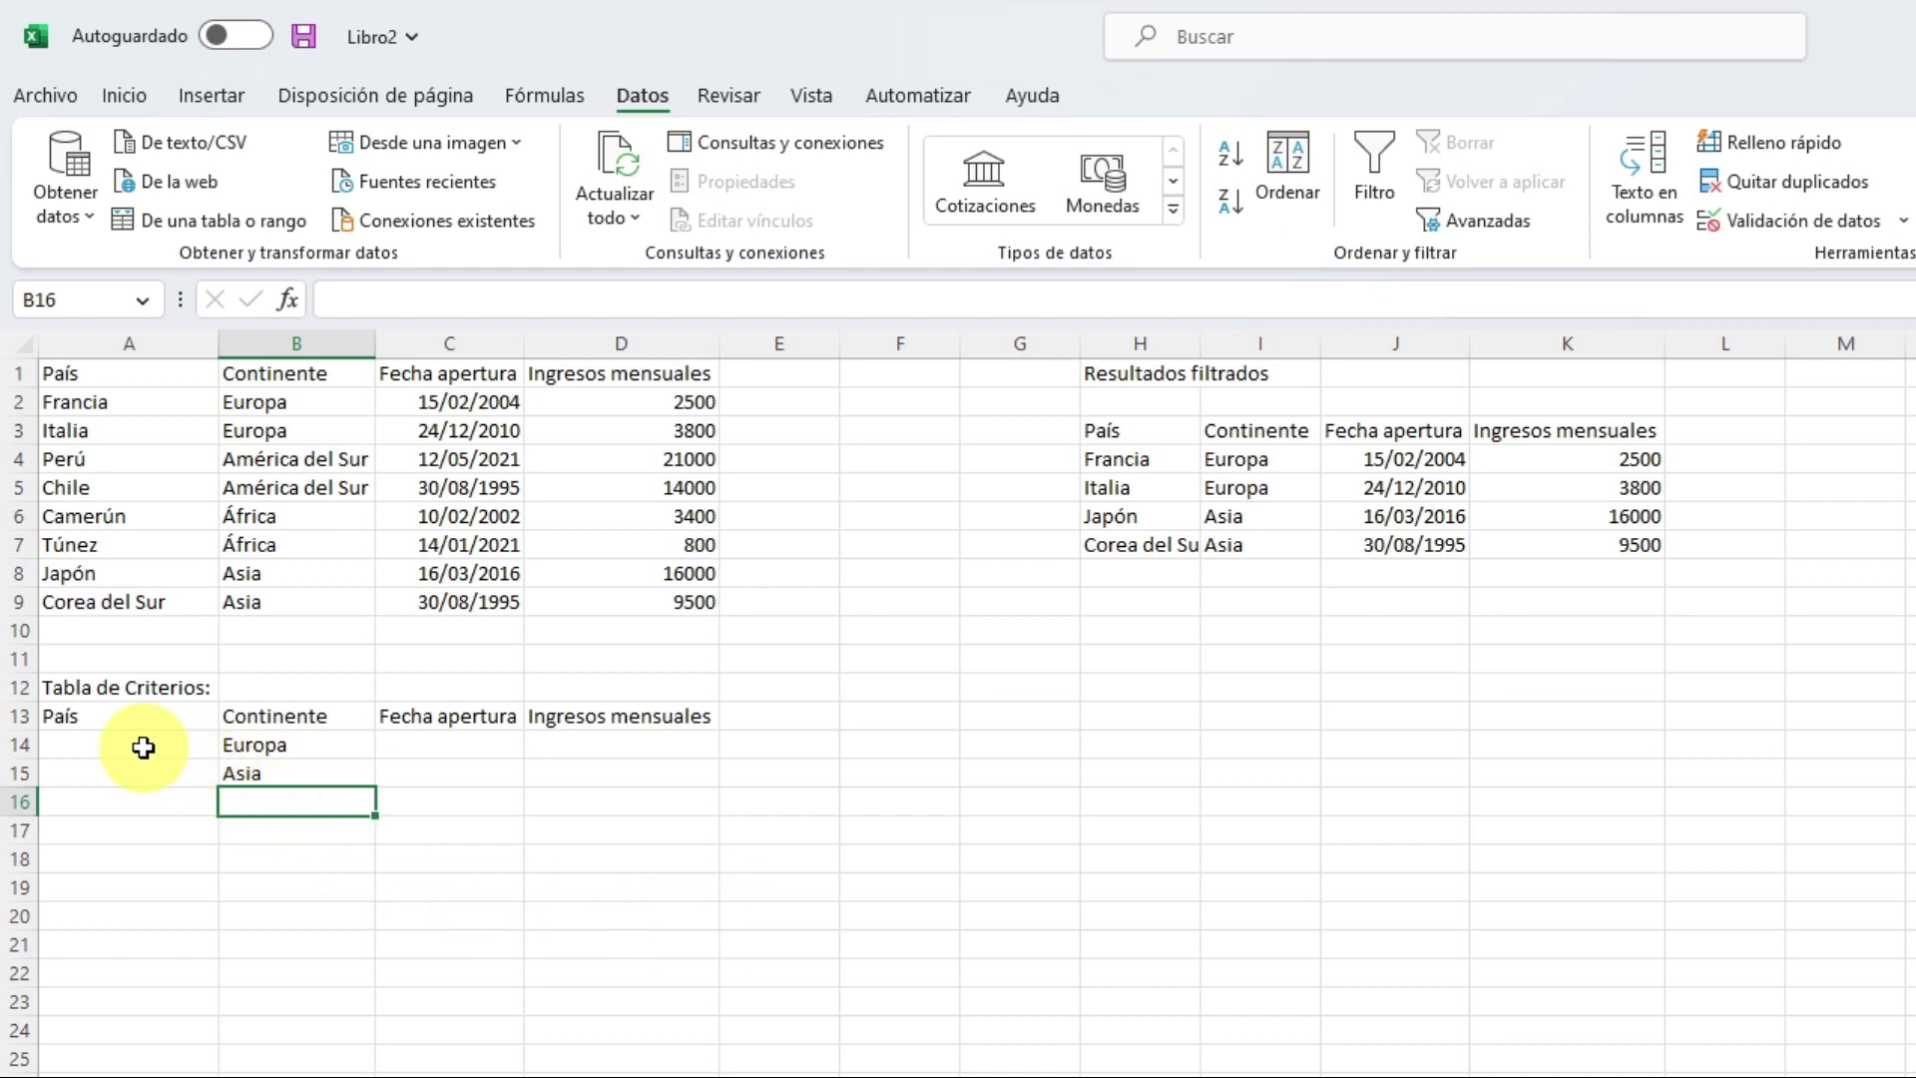
# - Enter the Ingresos mensuales criteria >3000 for Europa in D14 and >10000 for Asia in D15
pyautogui.click(297, 751)
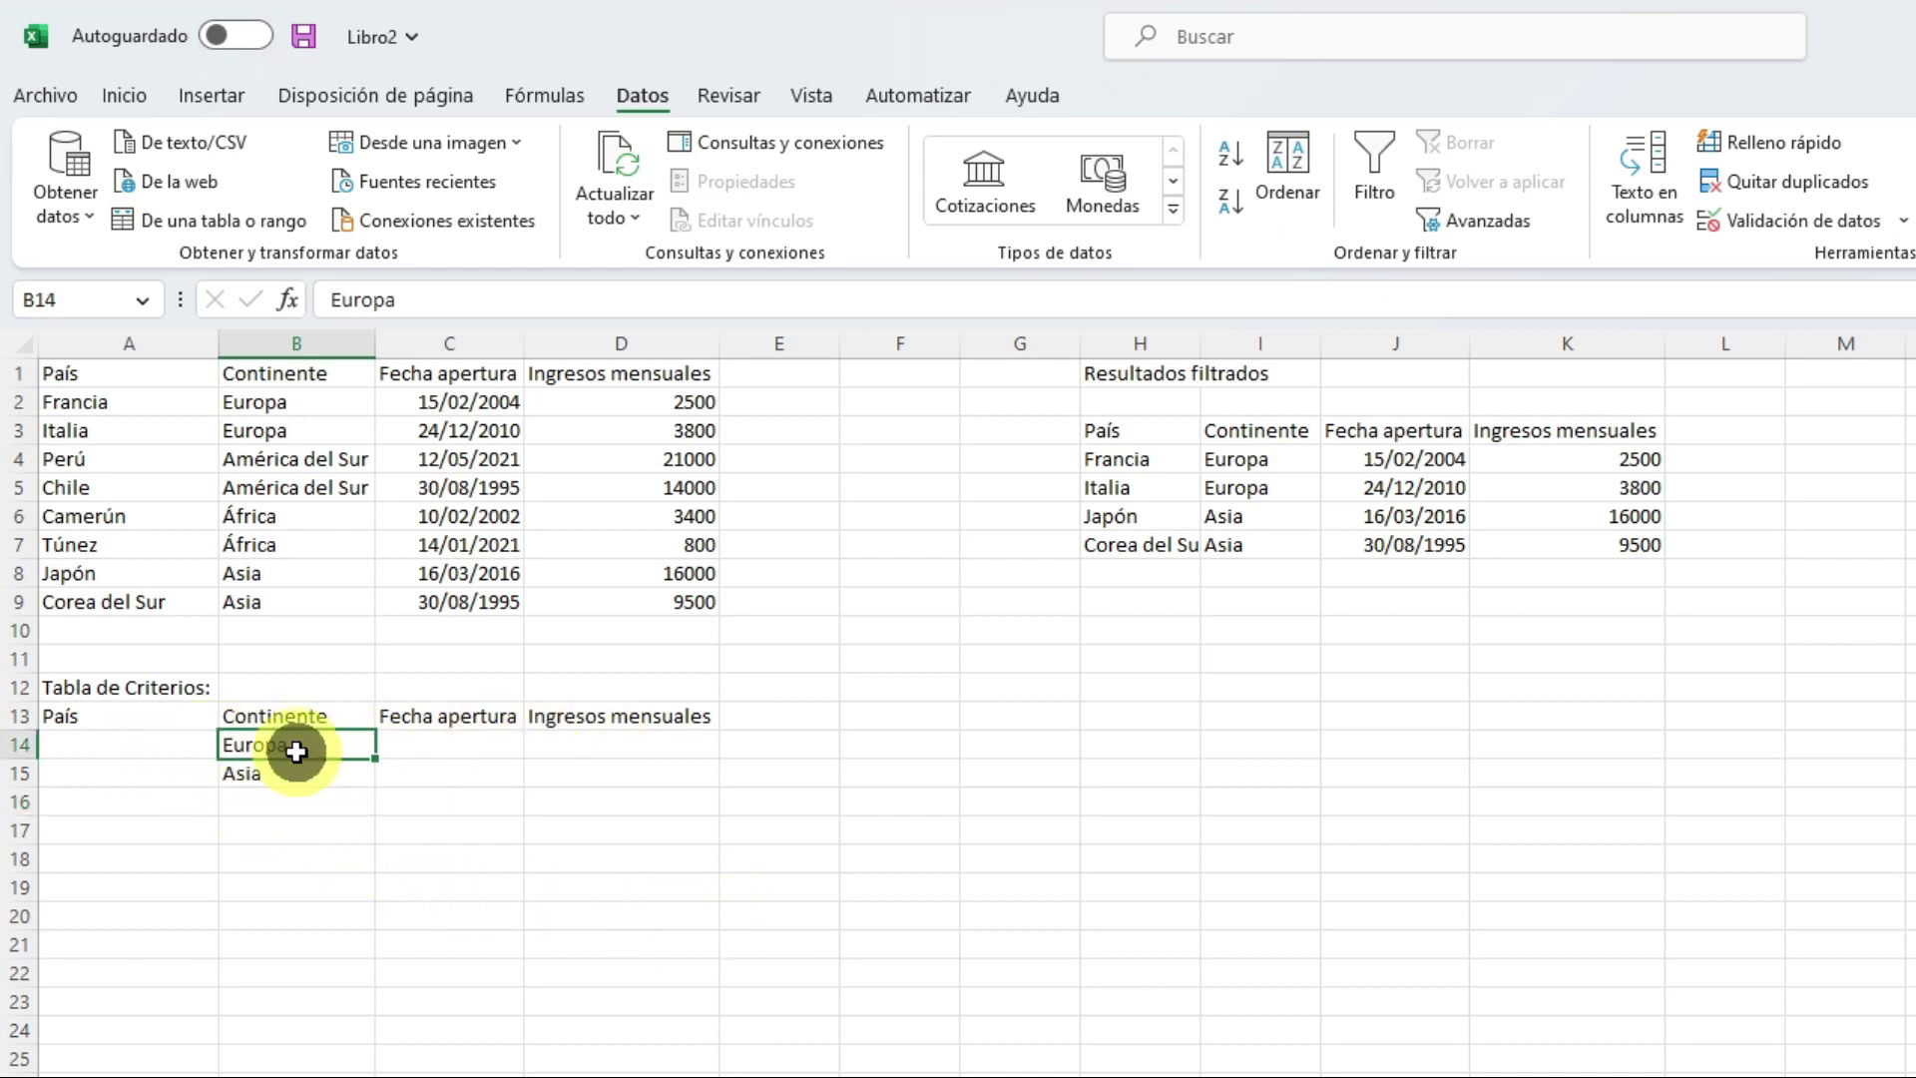
pyautogui.click(644, 754)
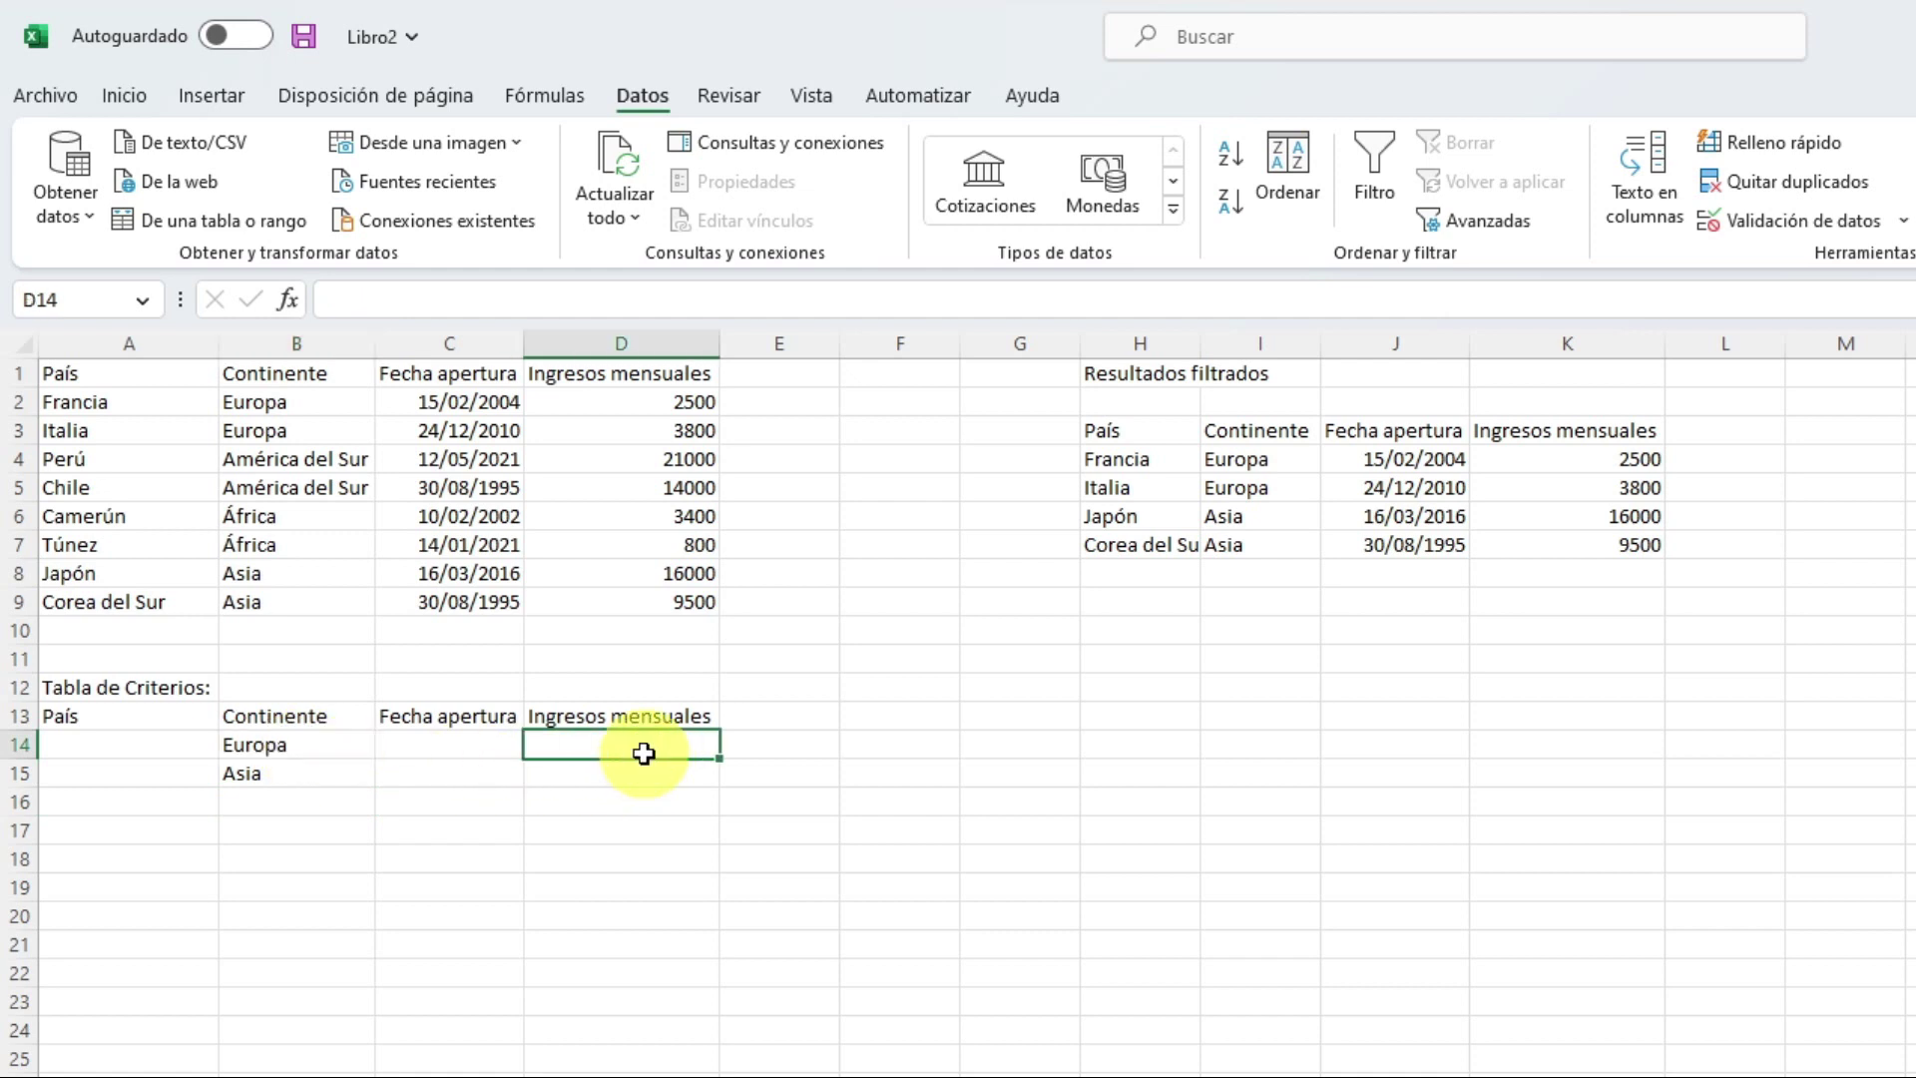
pyautogui.write('>300')
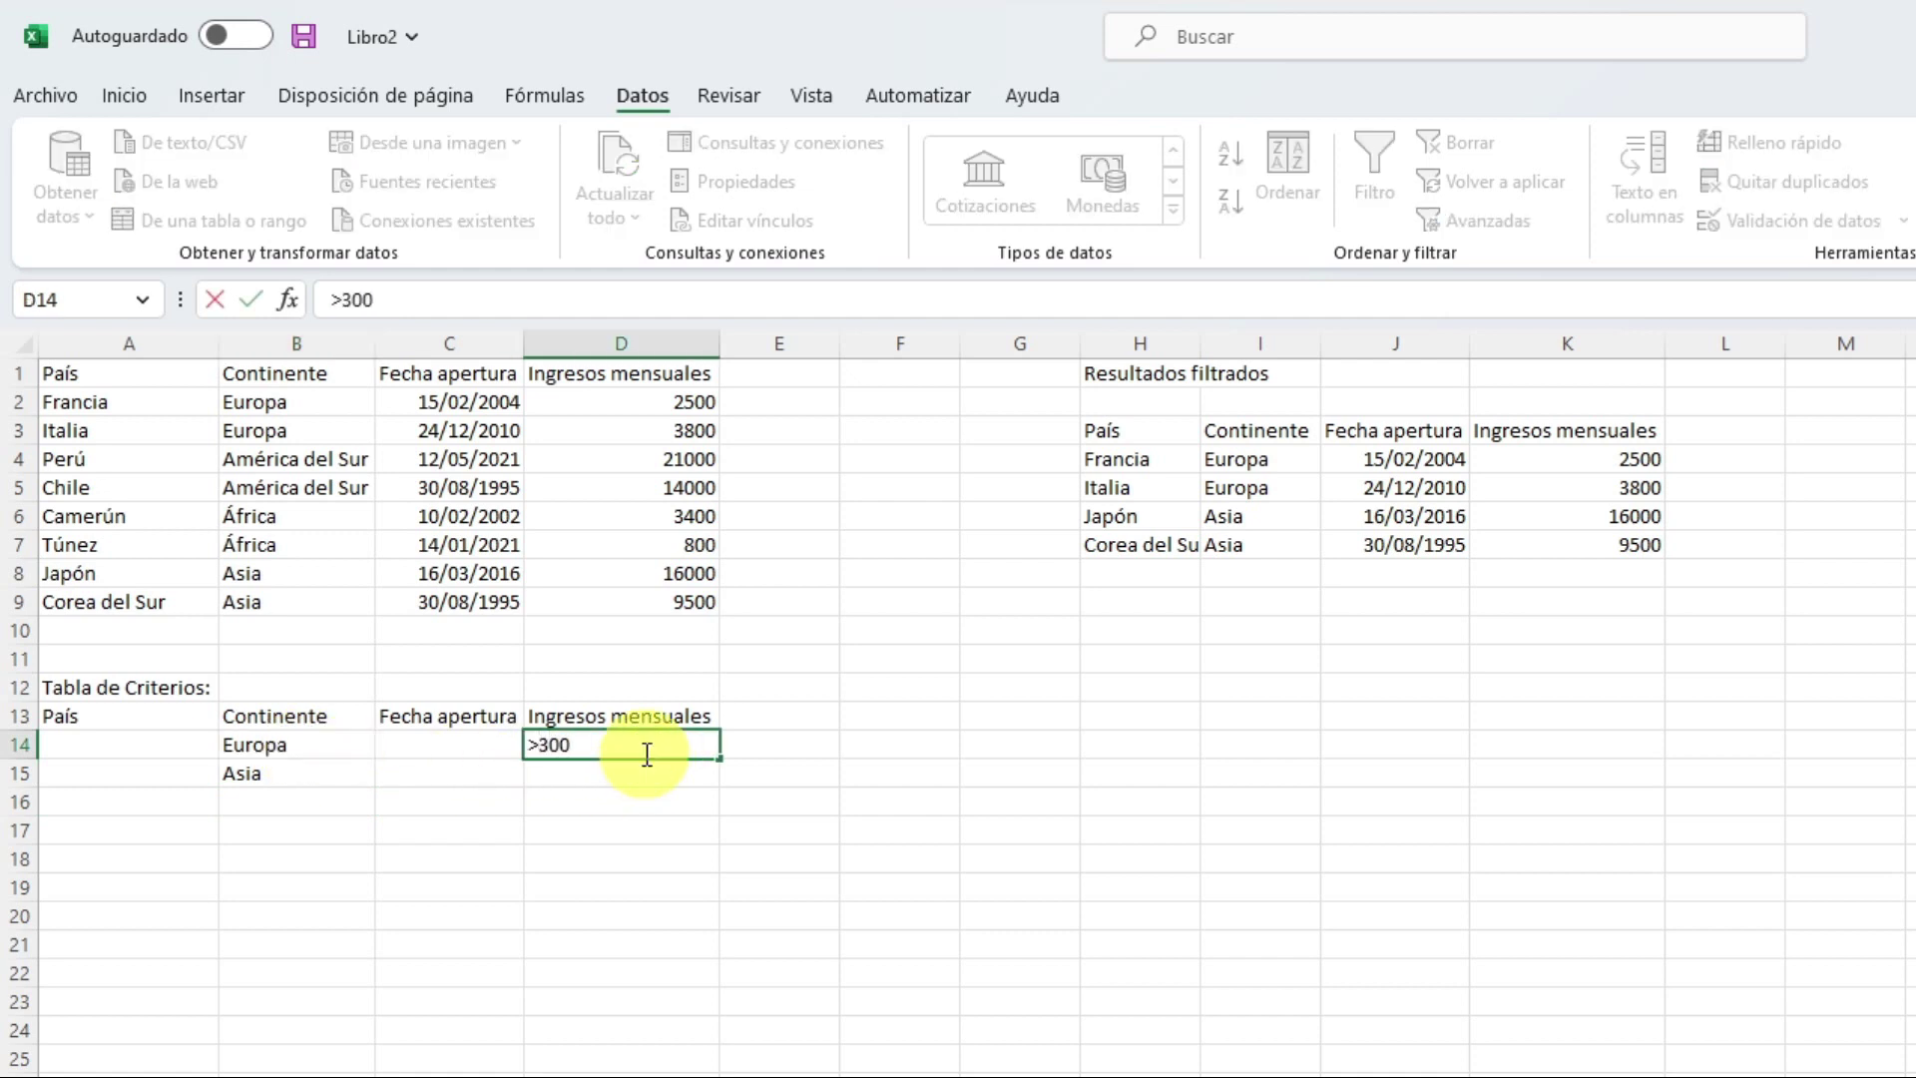
pyautogui.write('0')
pyautogui.press('Return')
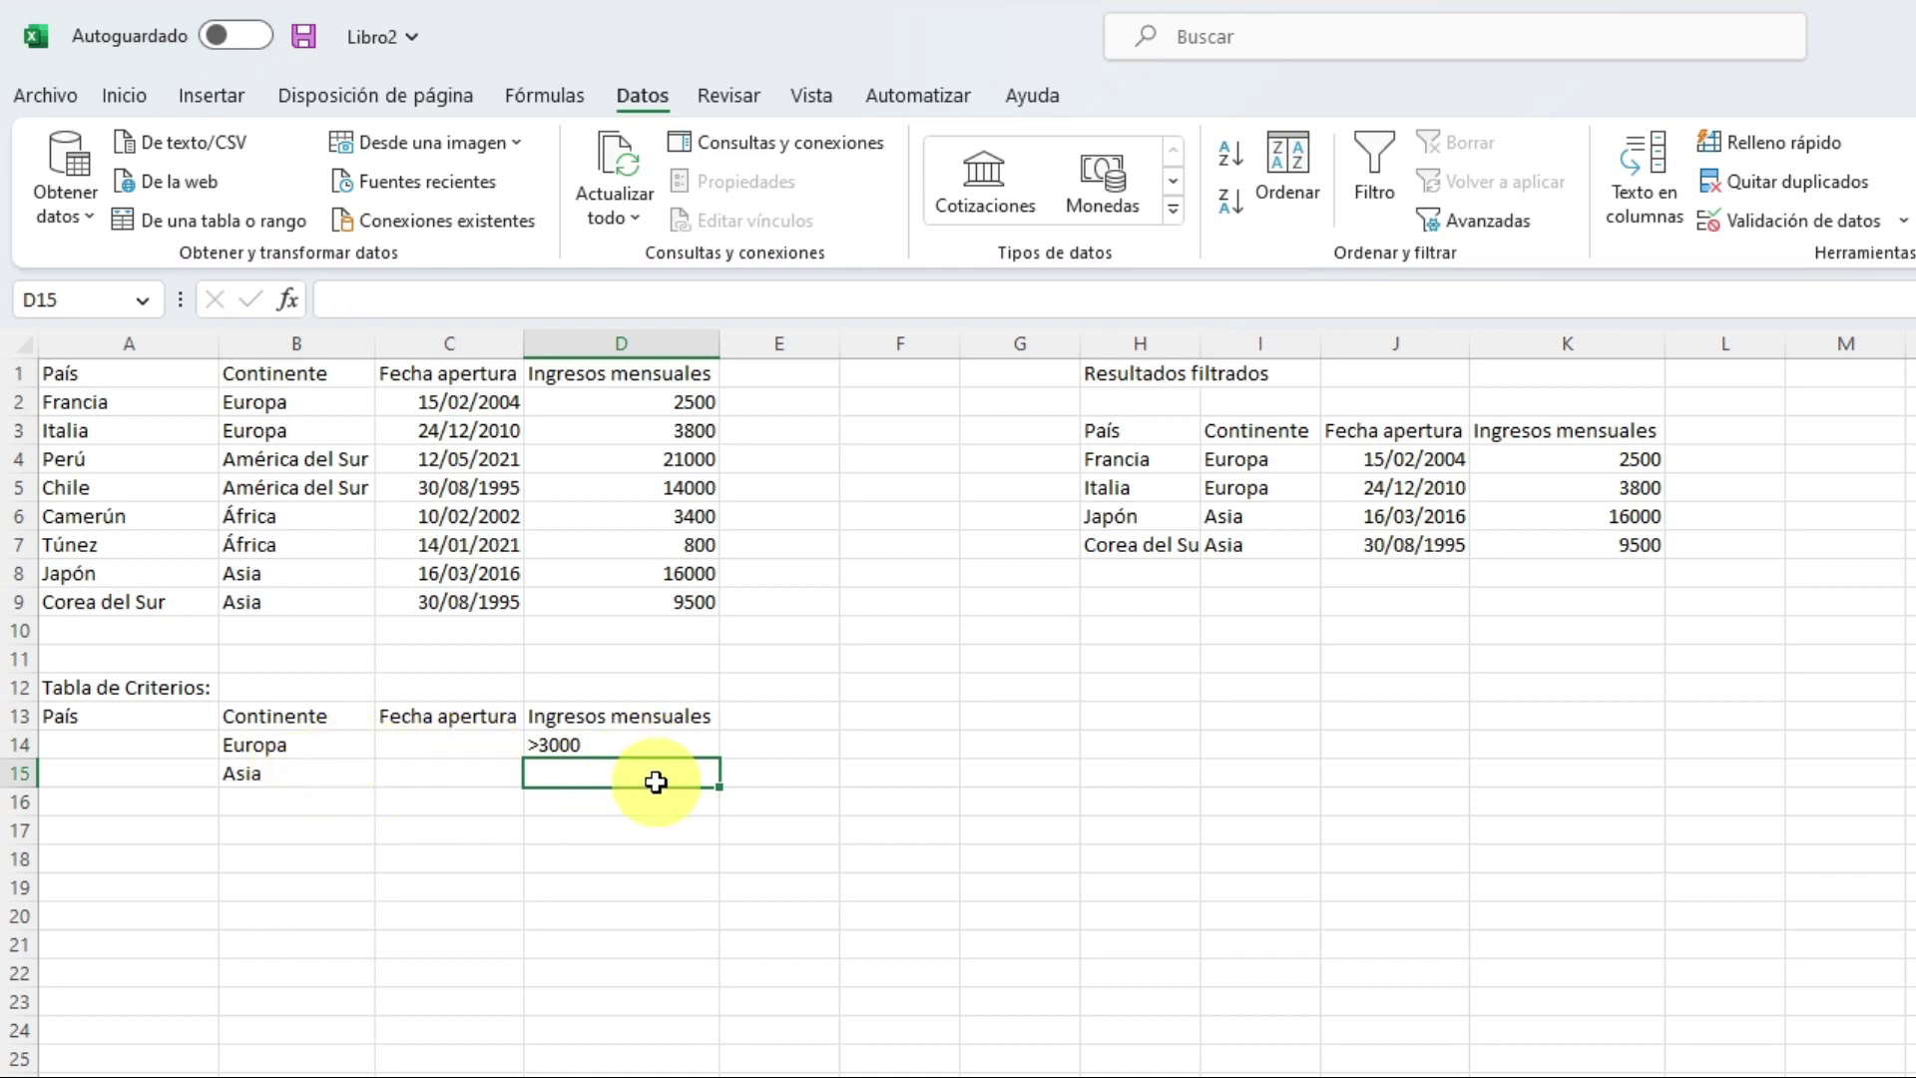
pyautogui.write('>10')
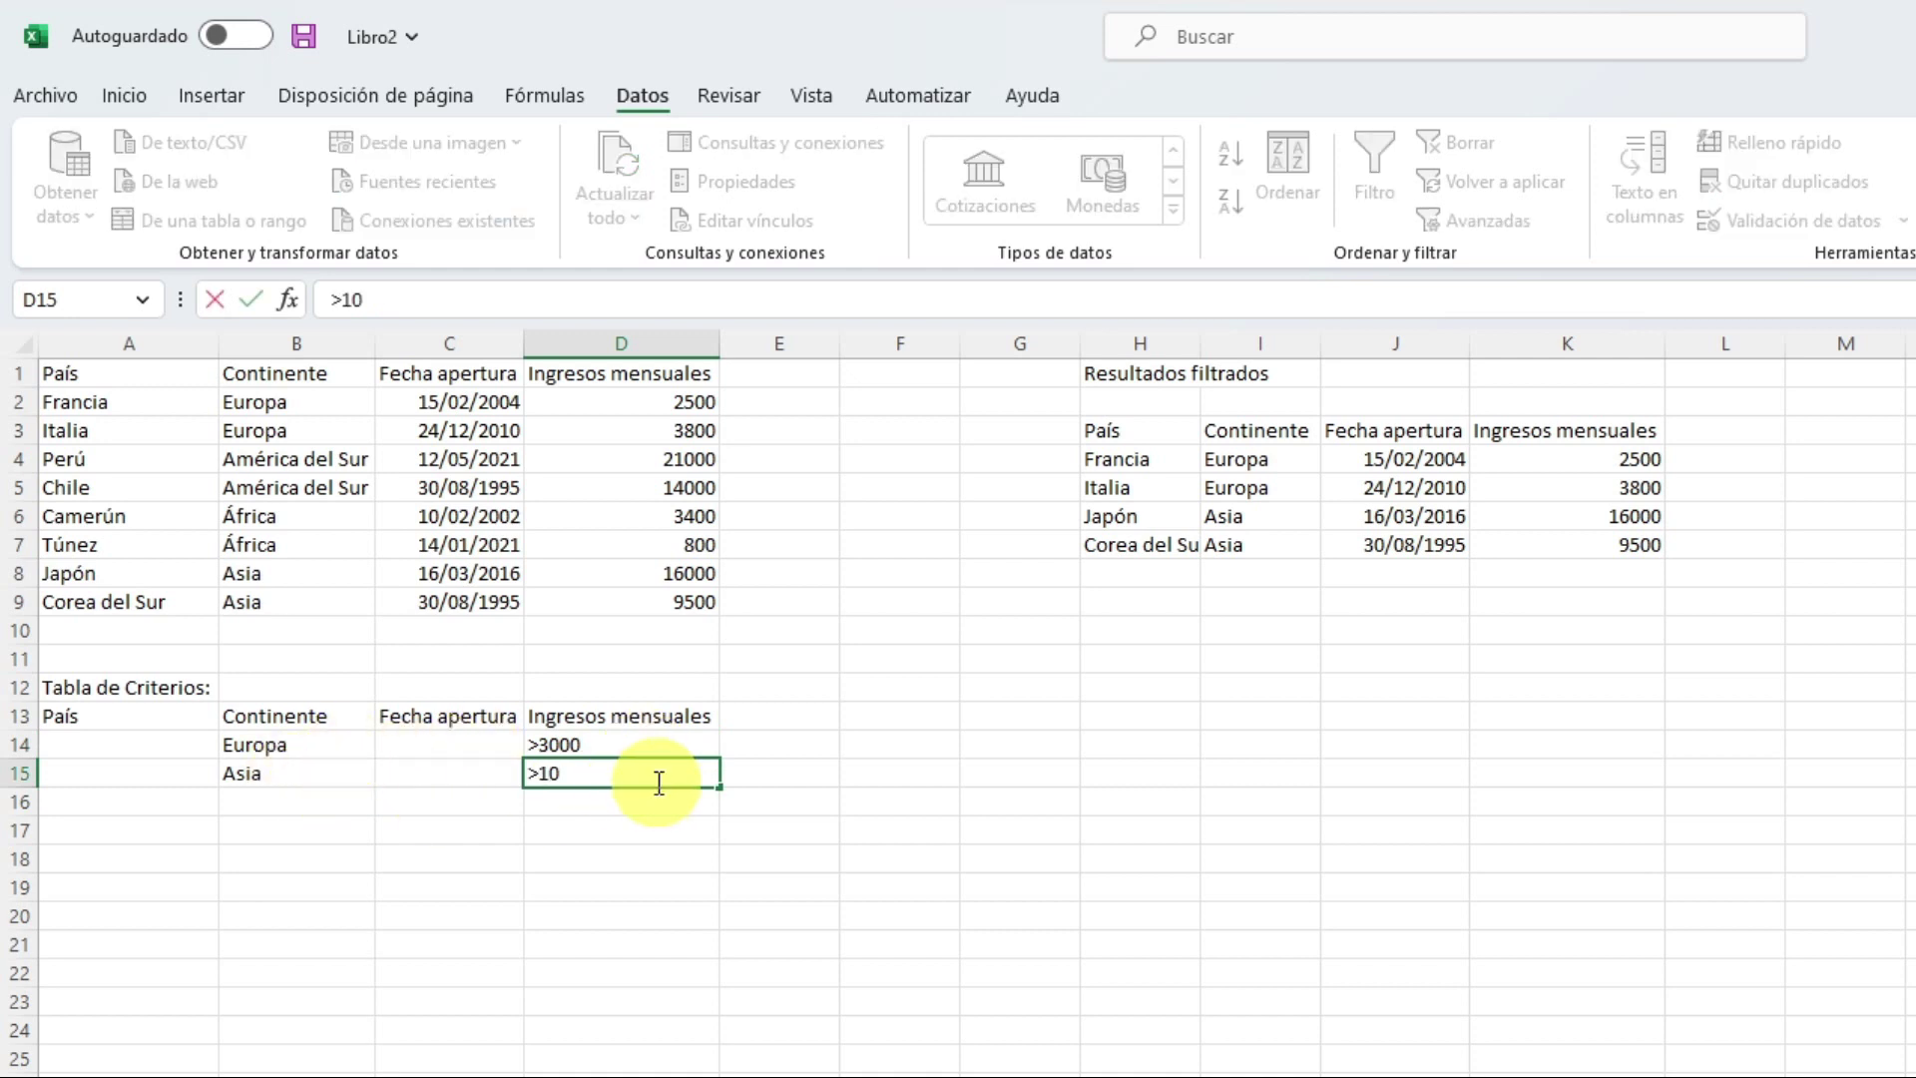
pyautogui.write('000')
pyautogui.press('Return')
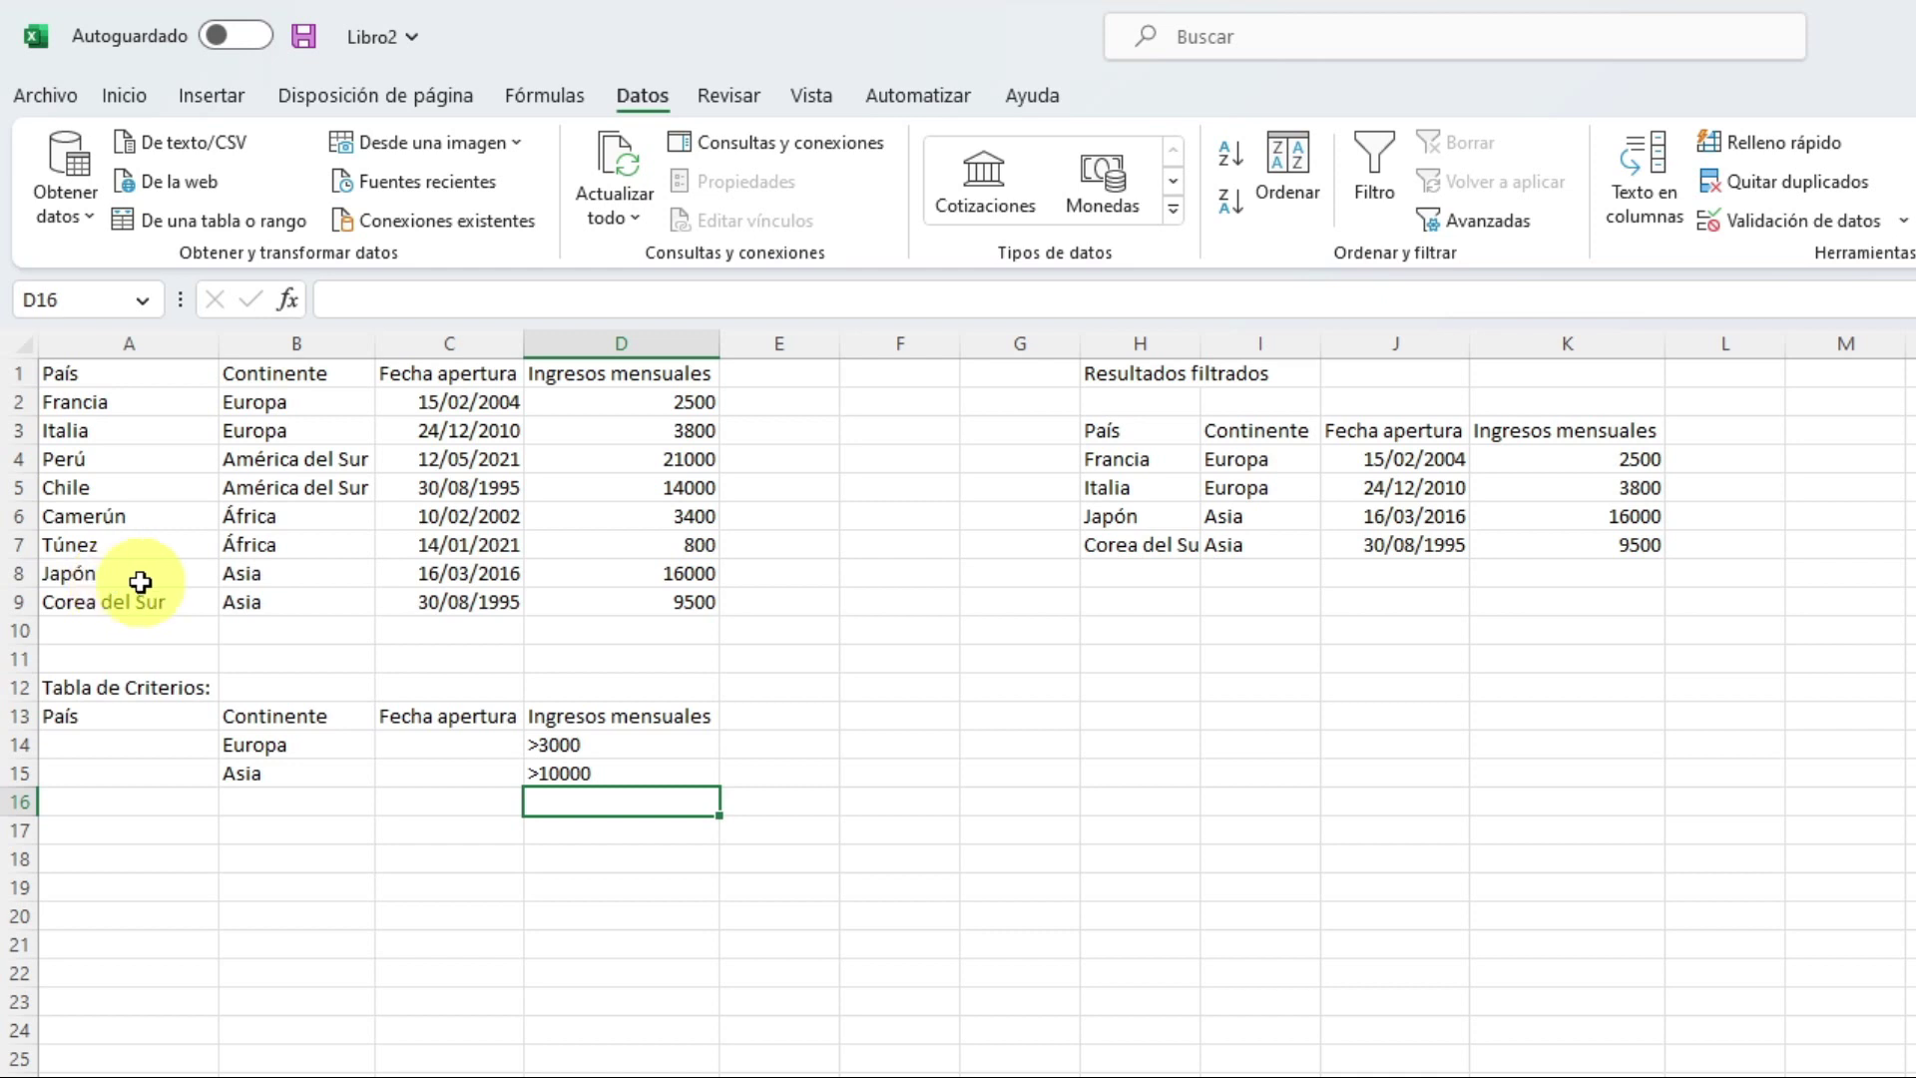
# - Run the advanced filter on A1:D9, copying to H3:K3, with criteria range A13:D15
pyautogui.click(1469, 220)
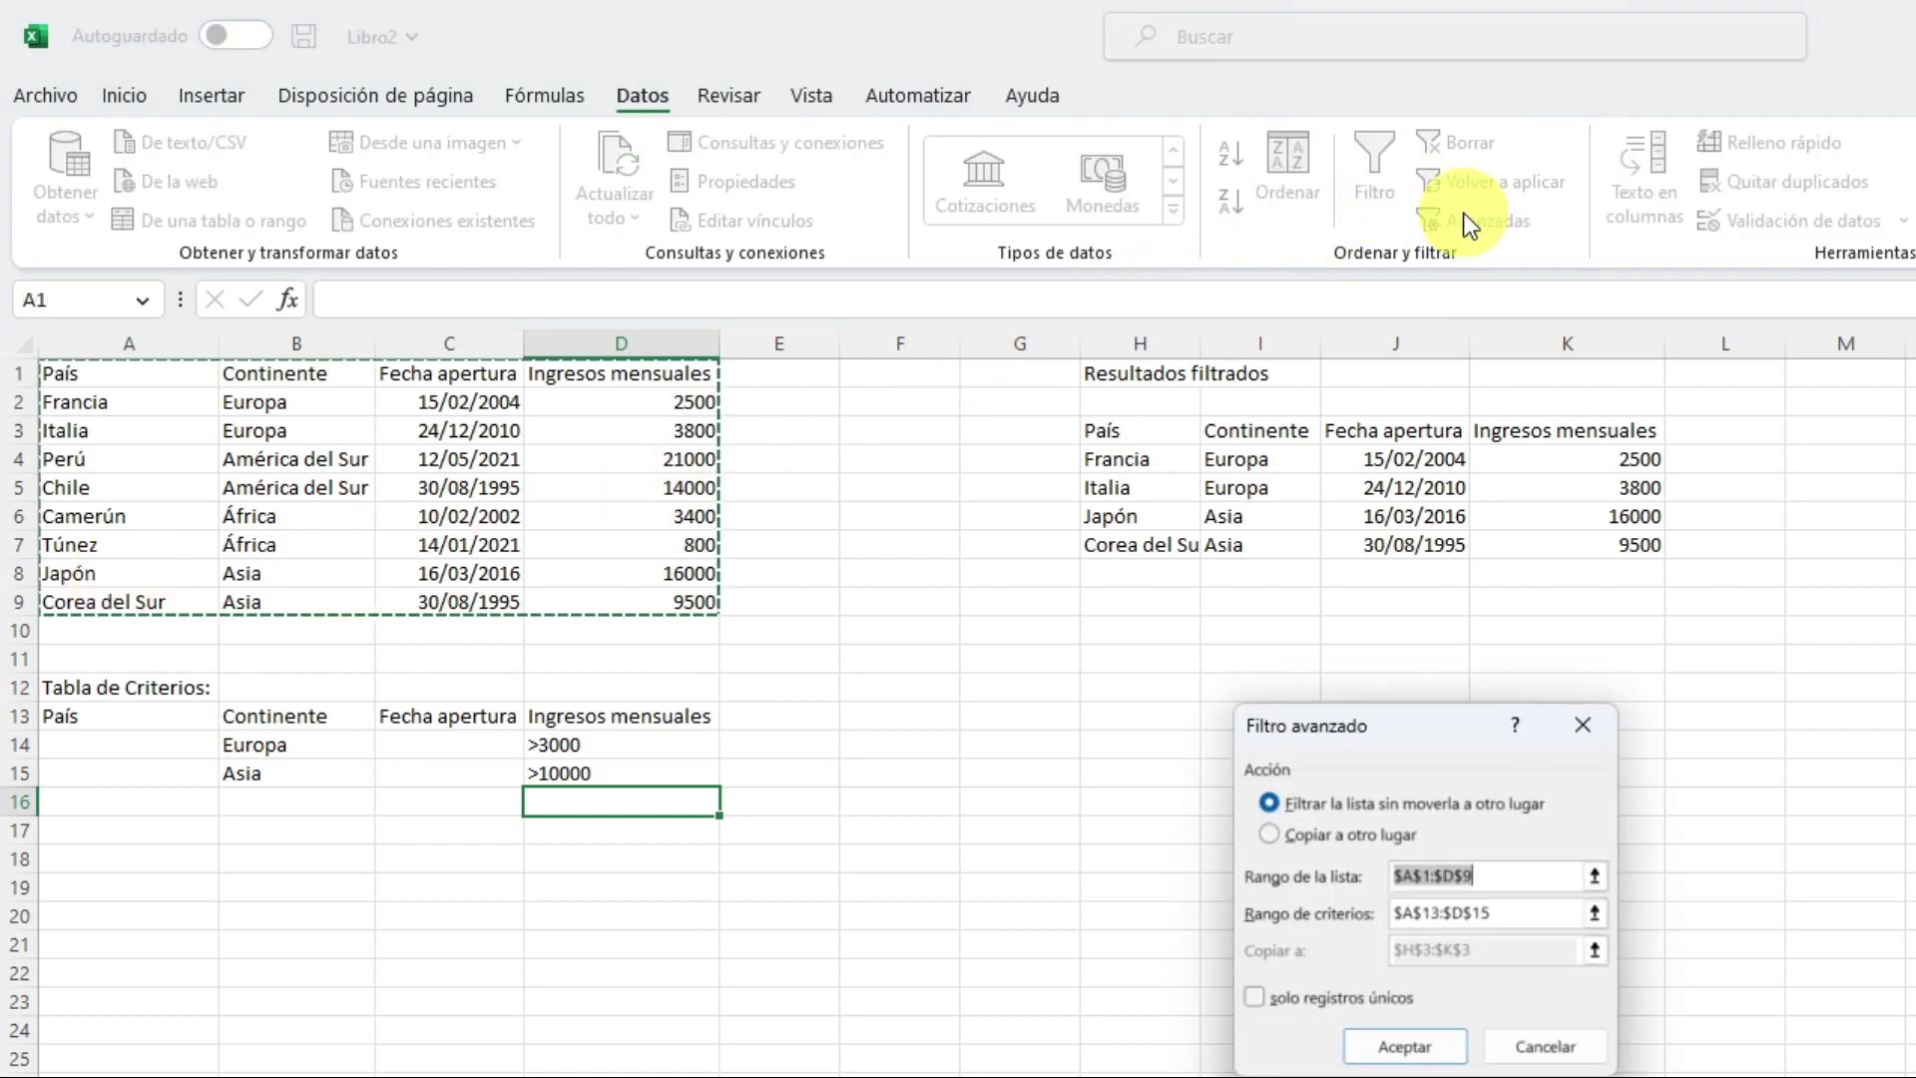
pyautogui.click(1309, 830)
pyautogui.click(1502, 875)
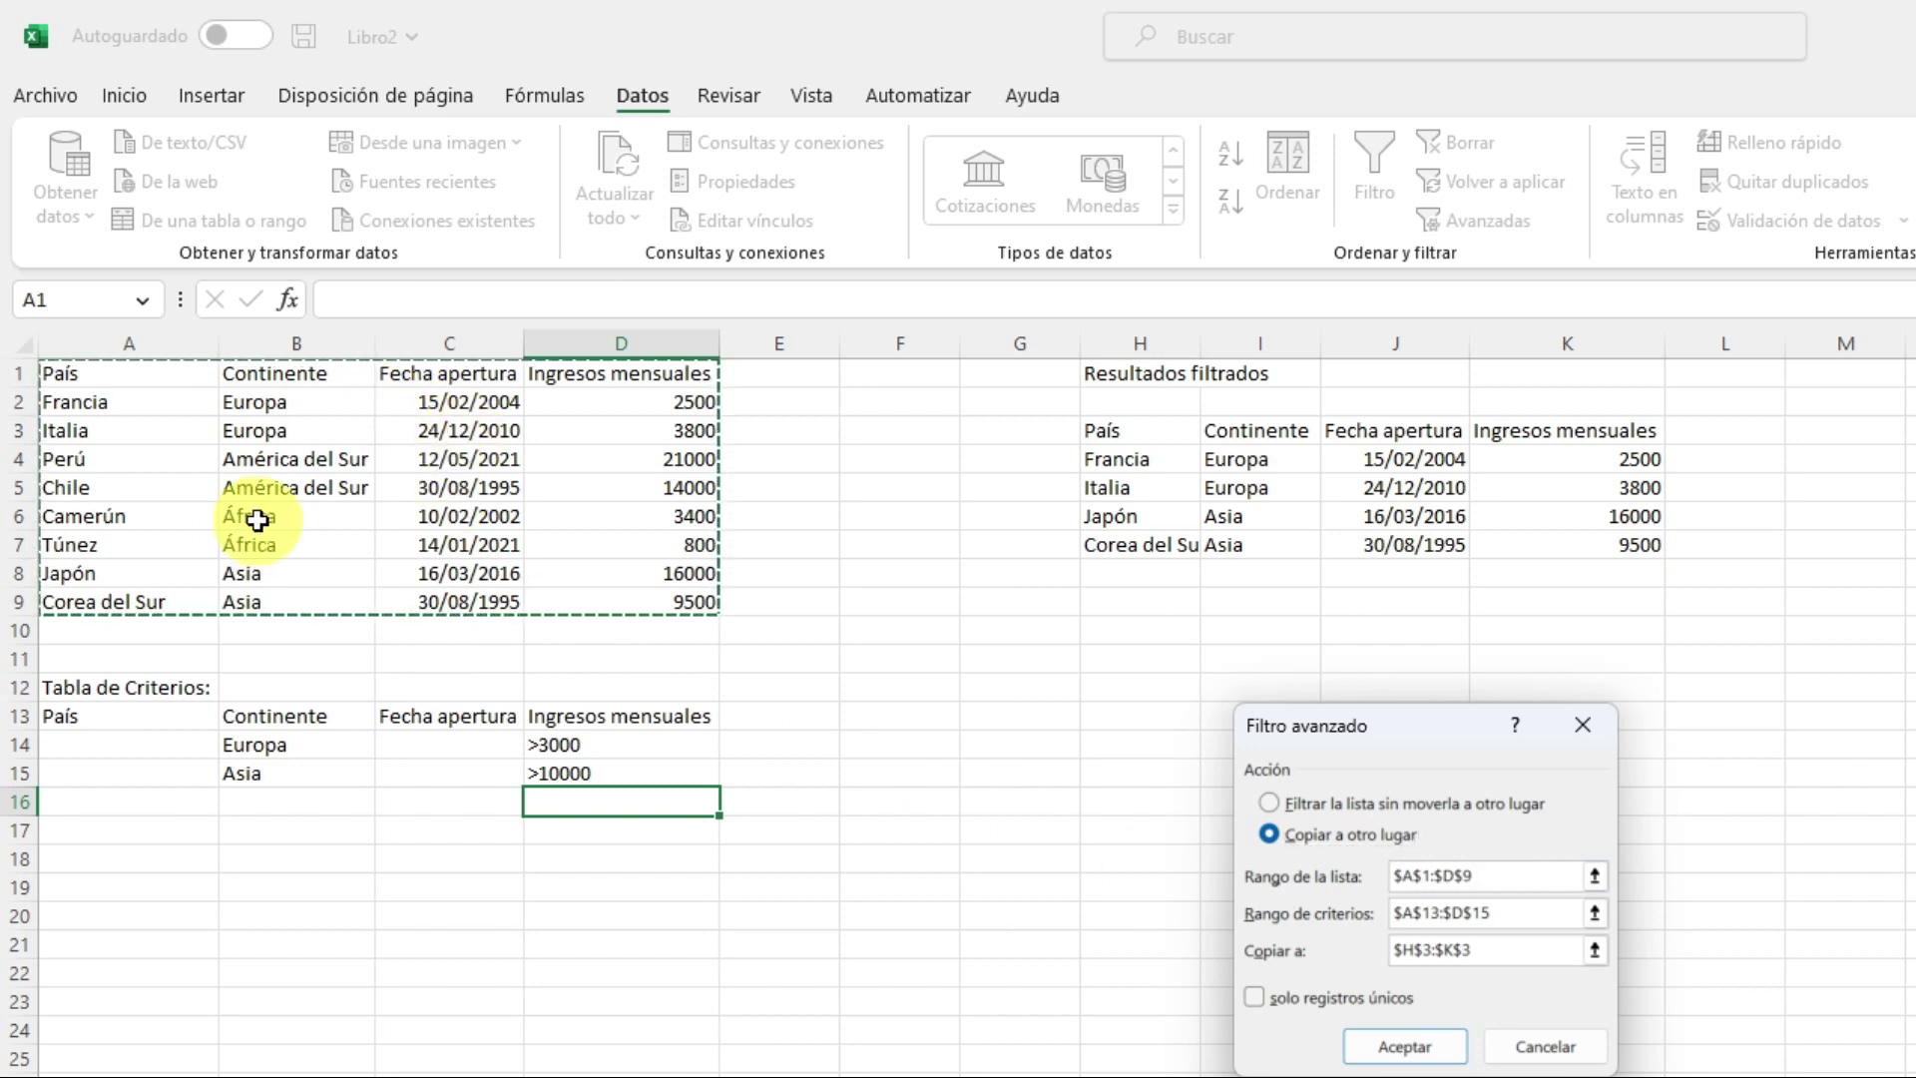
pyautogui.click(1504, 914)
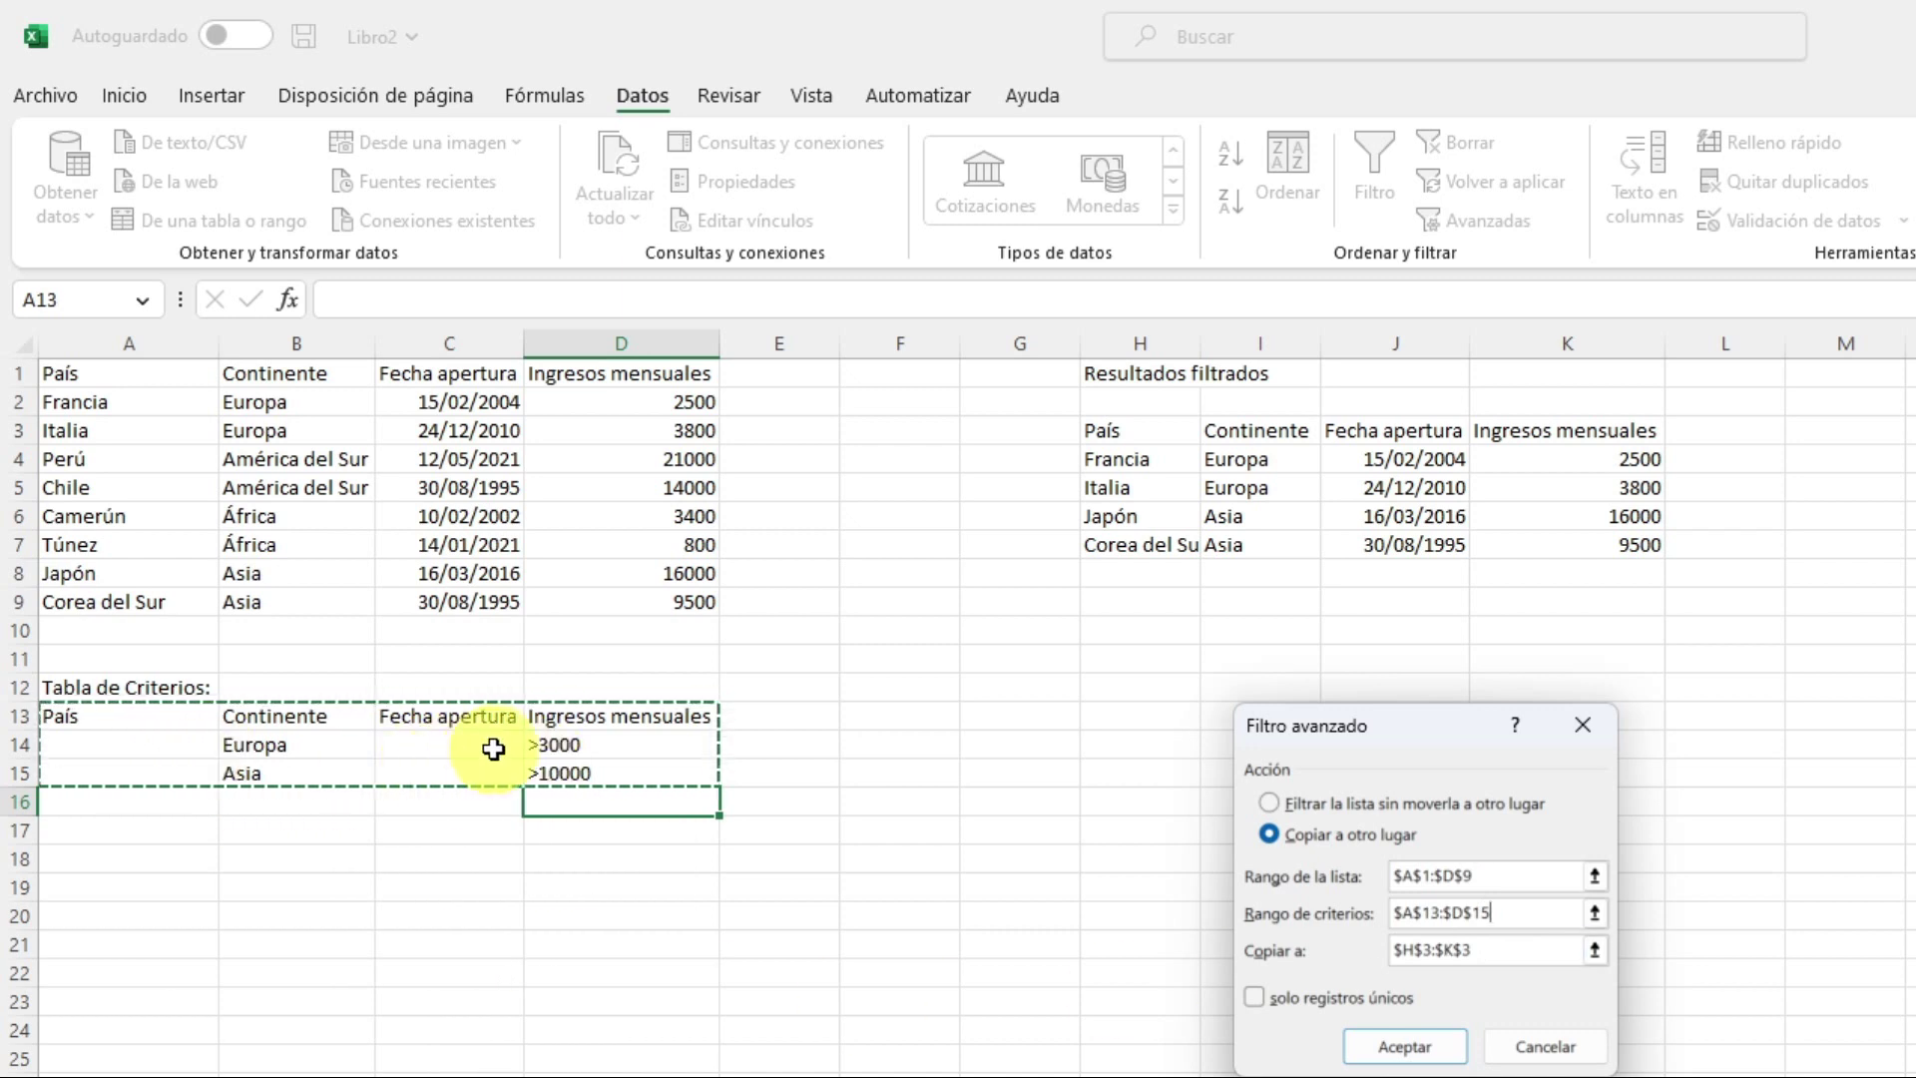
pyautogui.click(1496, 949)
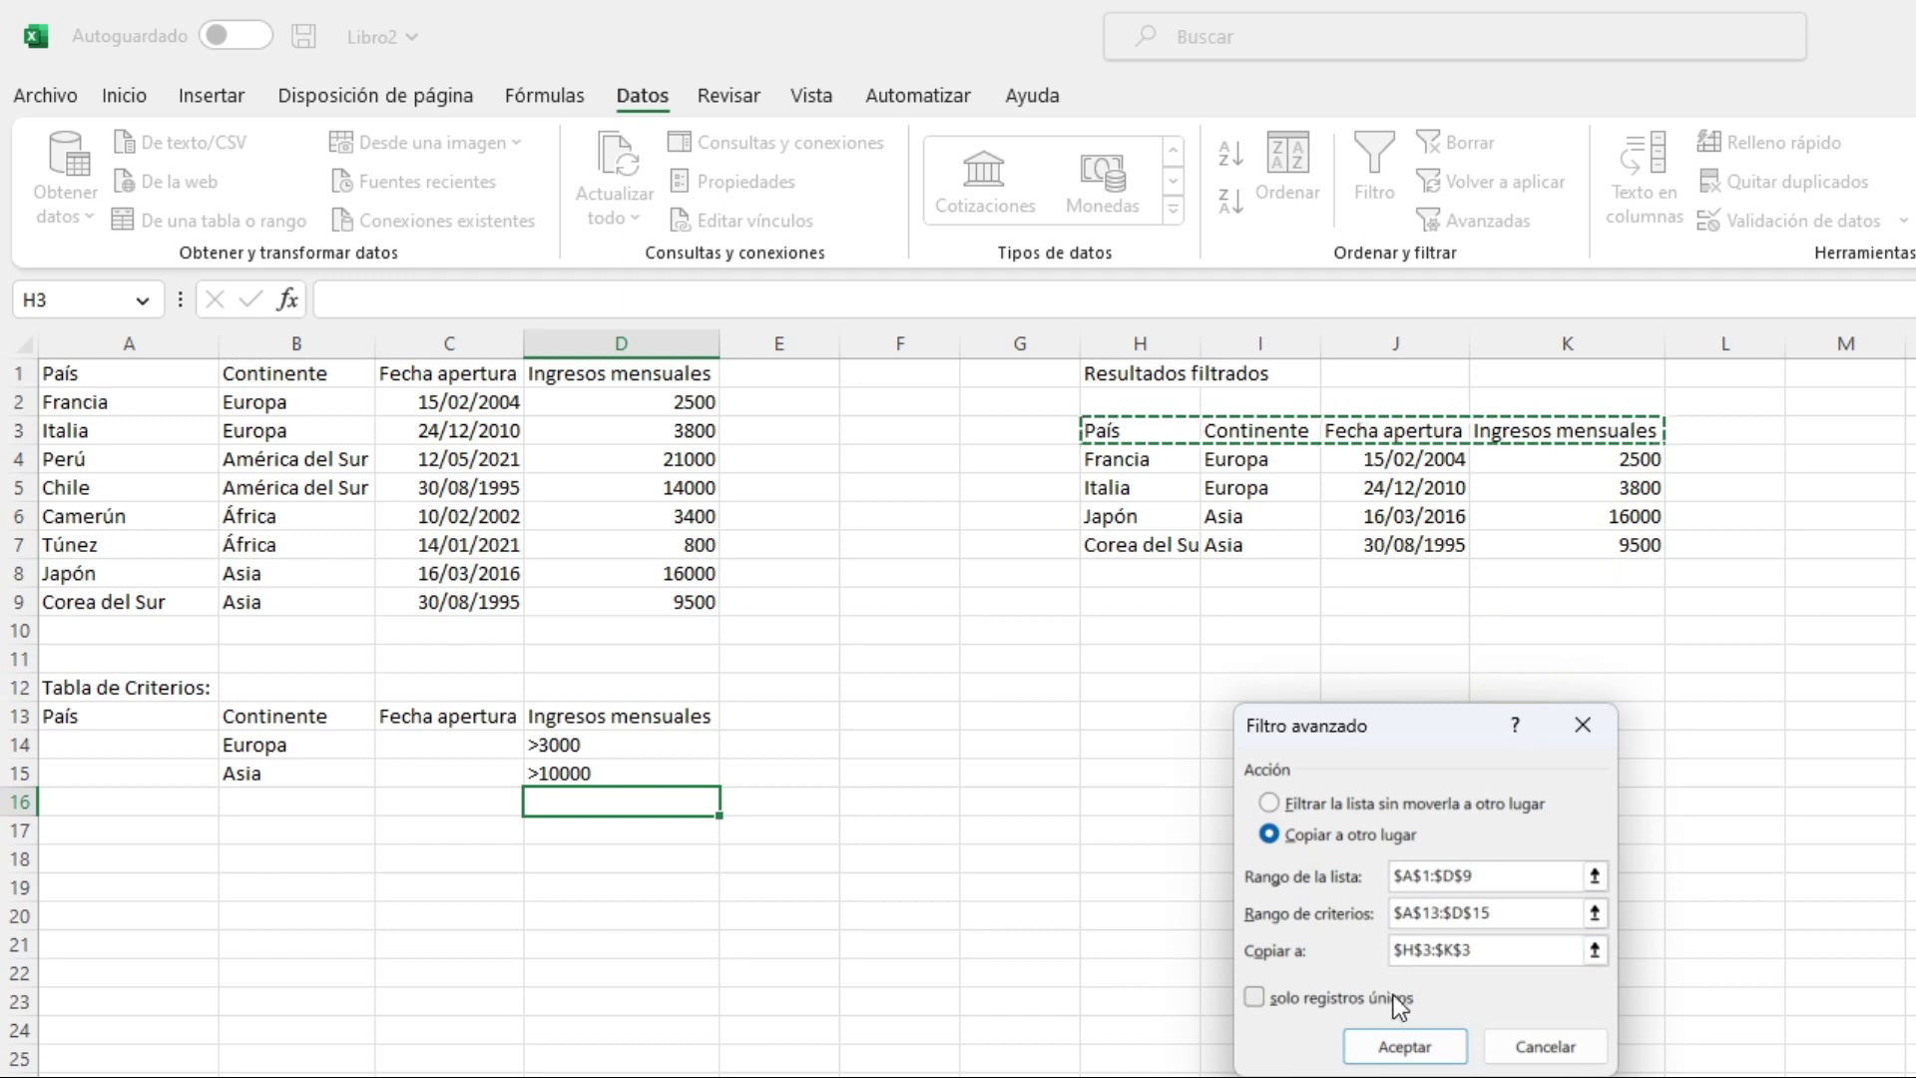
pyautogui.click(1401, 1033)
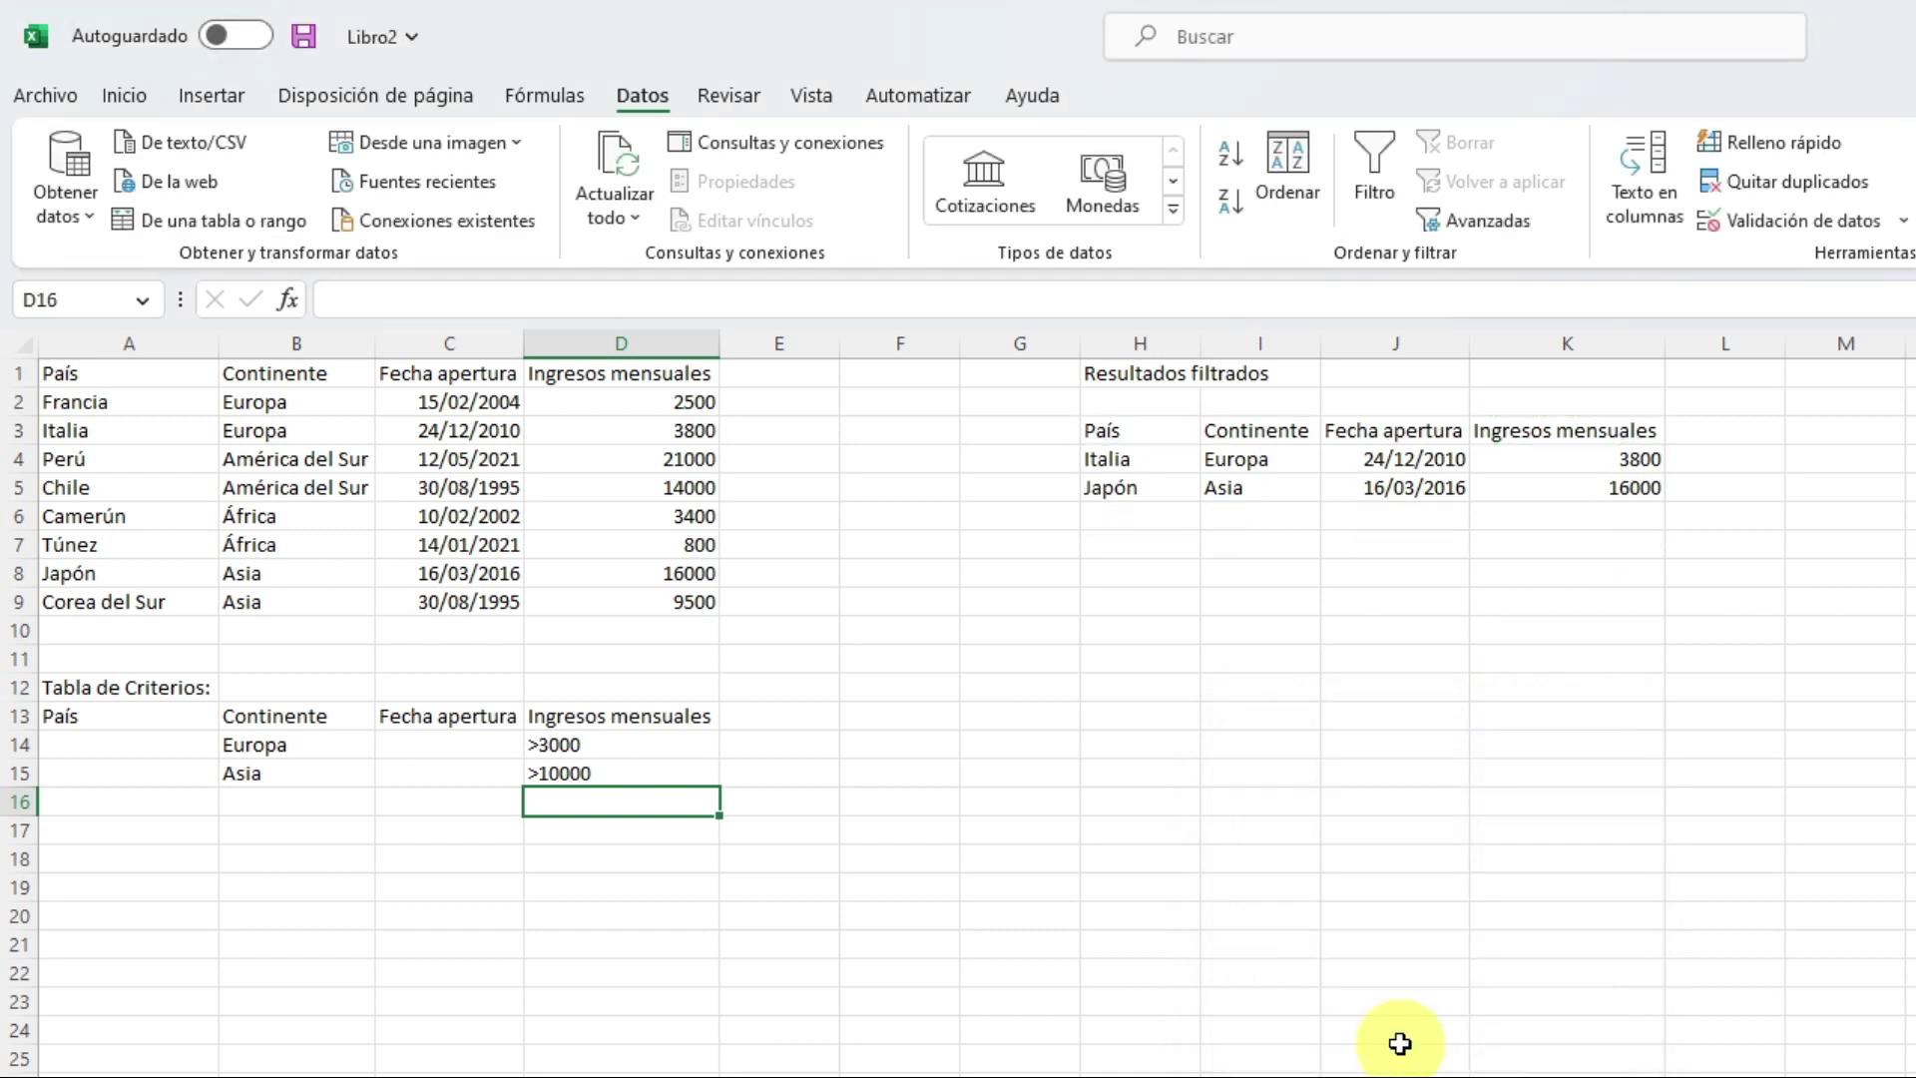
# - Check the País and Ingresos mensuales values of the rows copied under Resultados filtrados
pyautogui.click(1120, 458)
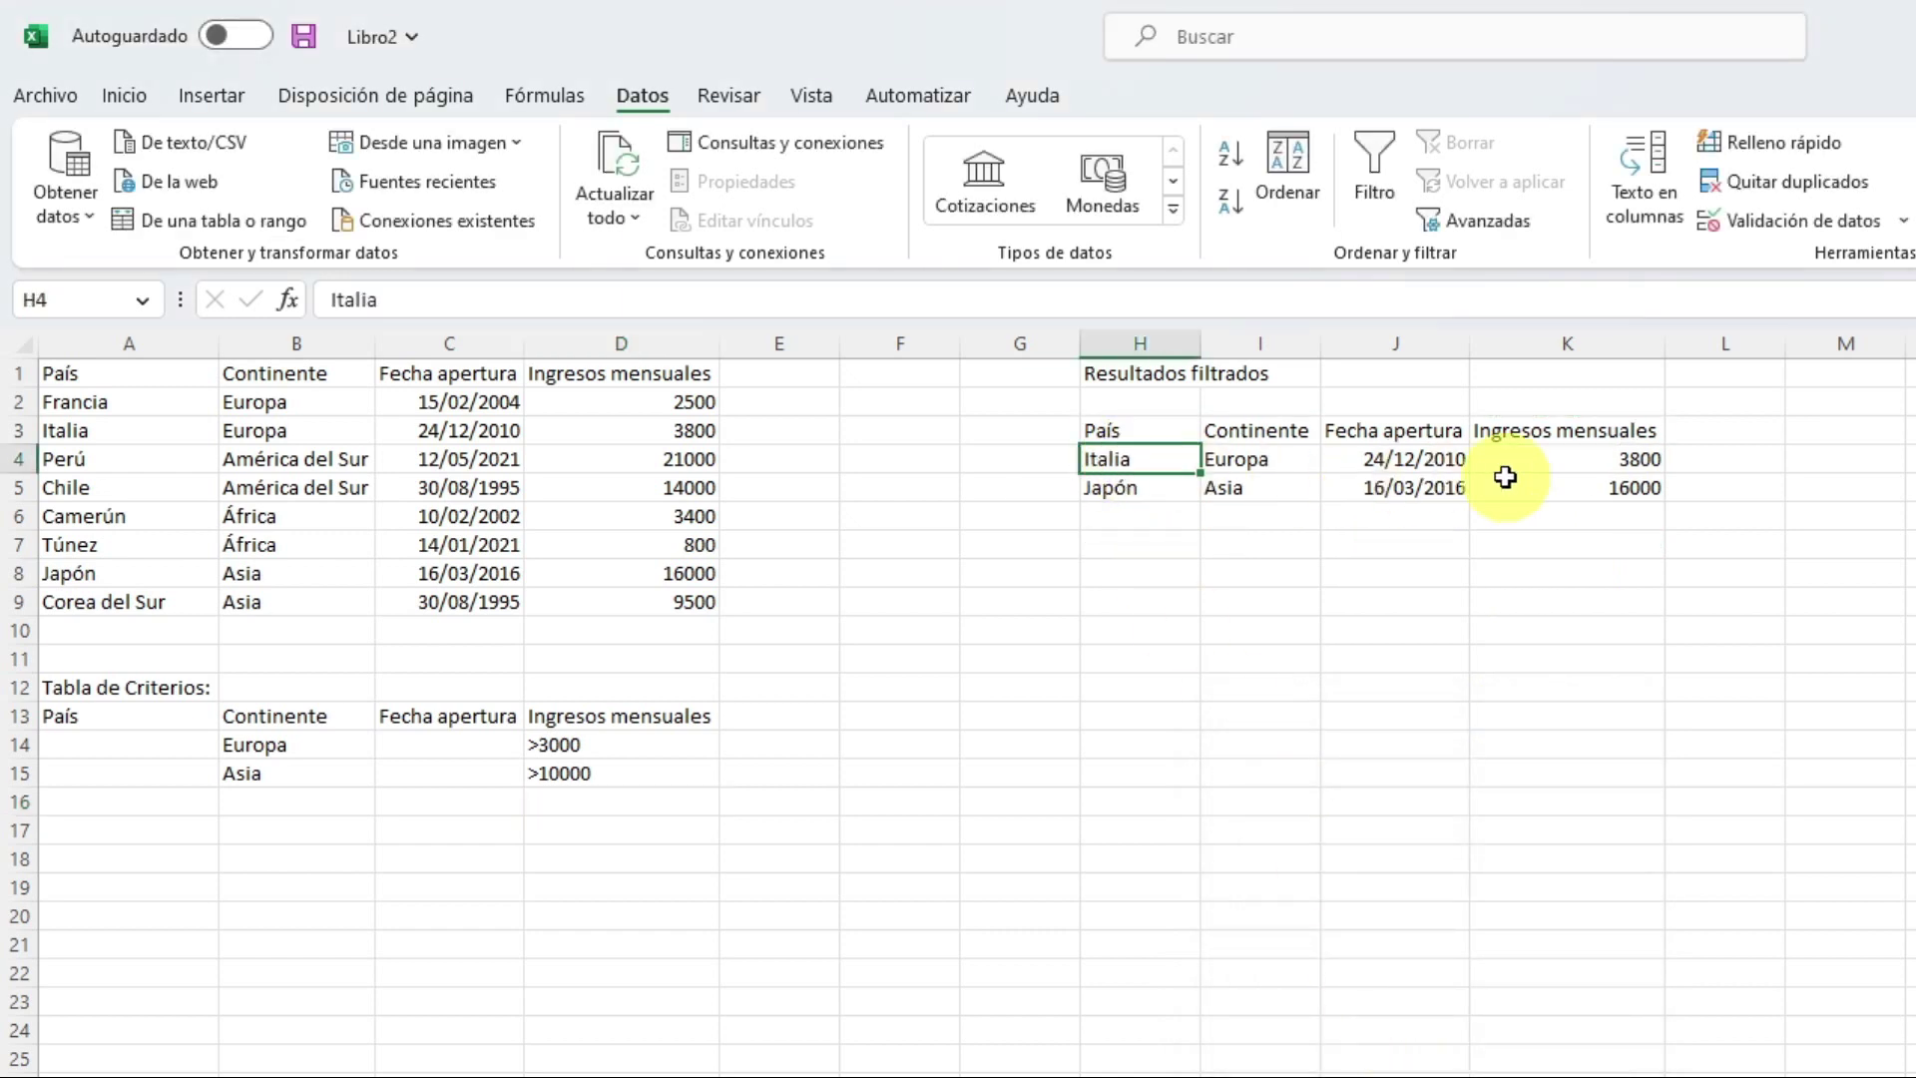
pyautogui.click(1597, 460)
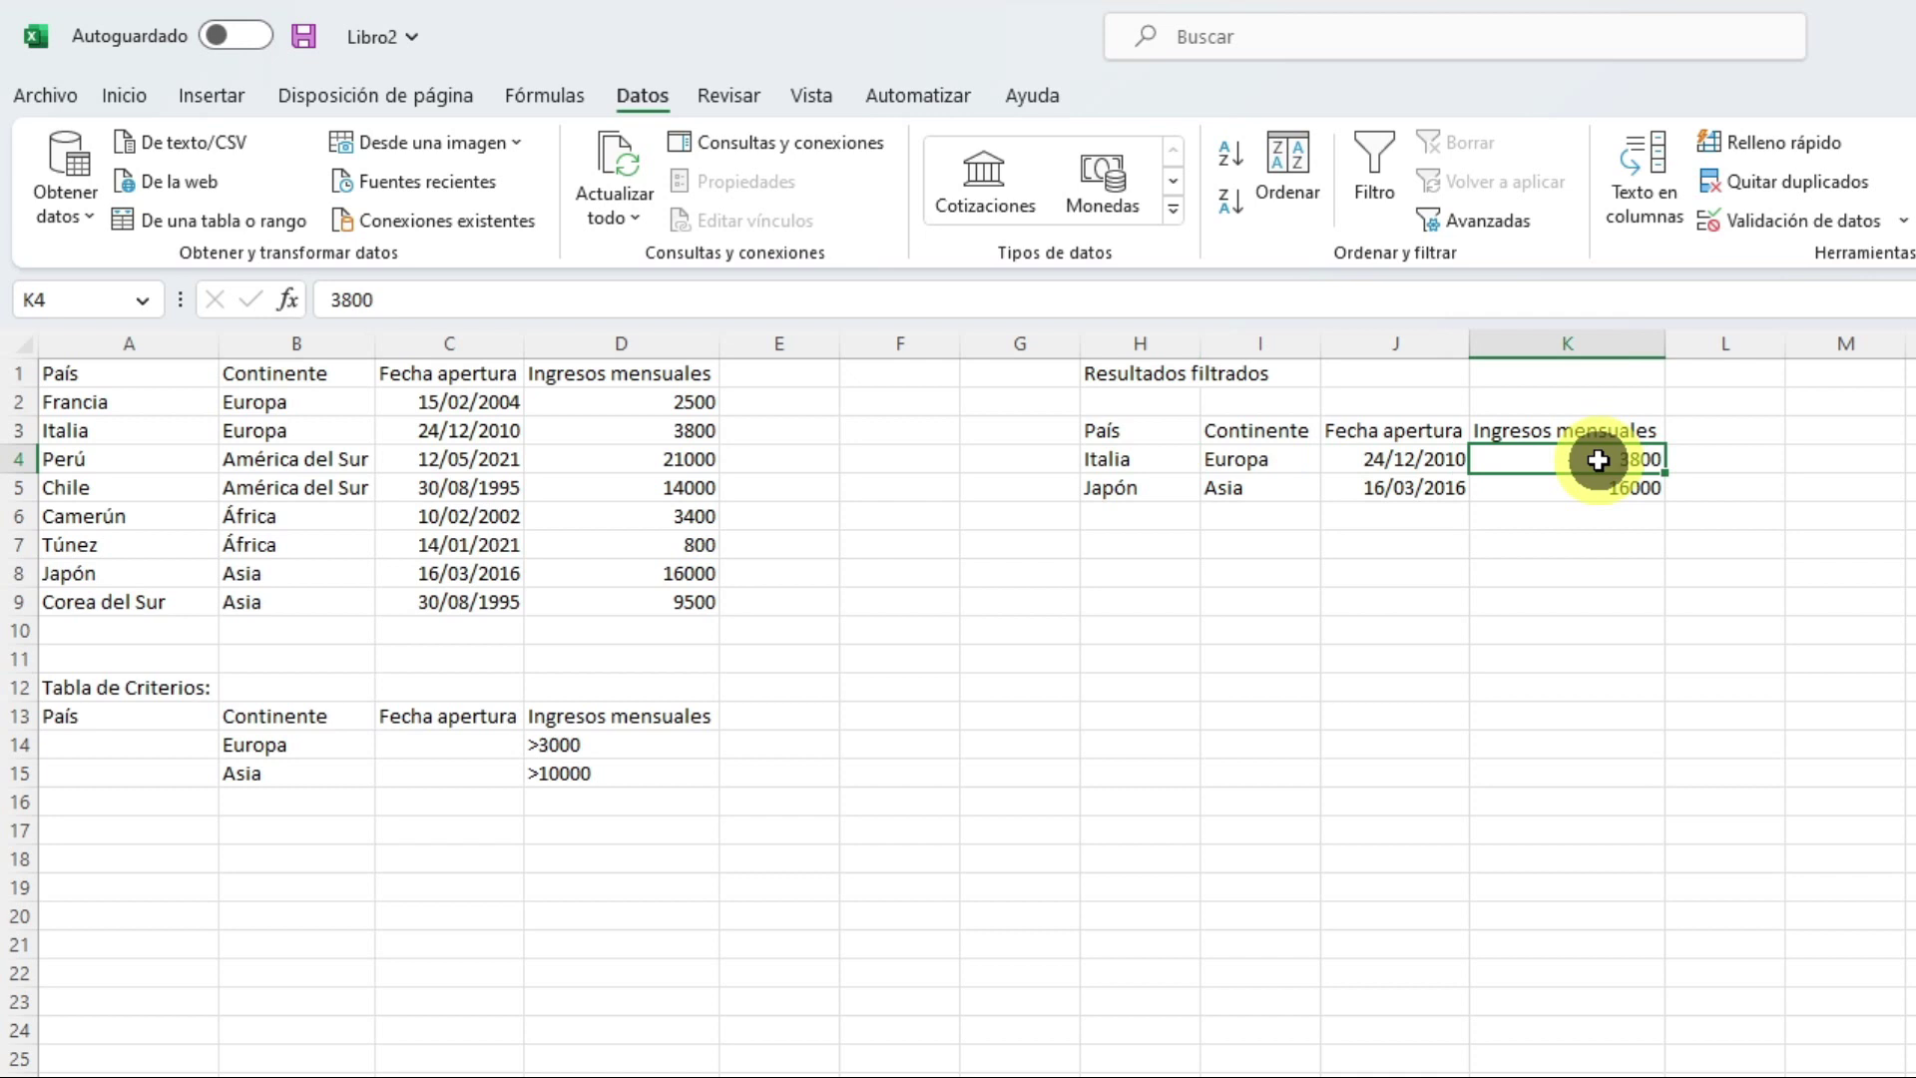
pyautogui.click(1128, 493)
pyautogui.click(1586, 496)
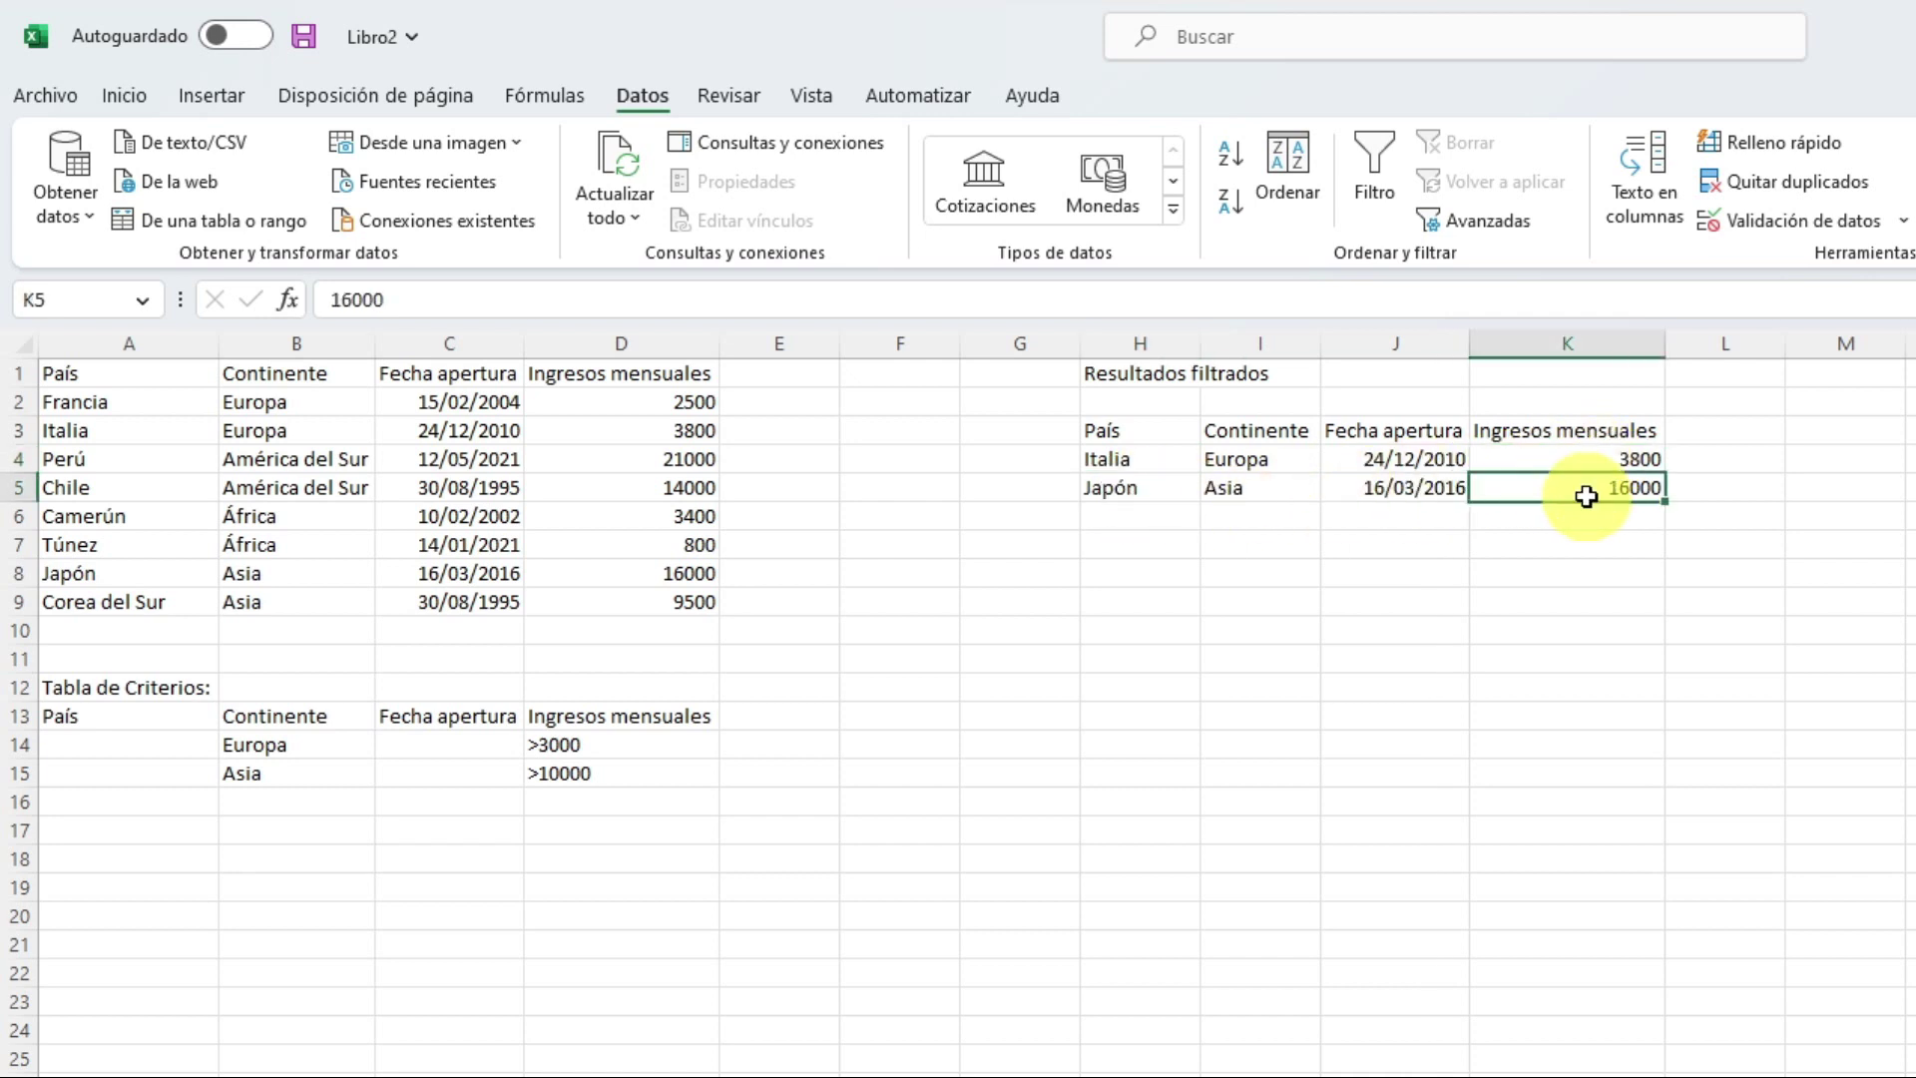
pyautogui.click(465, 871)
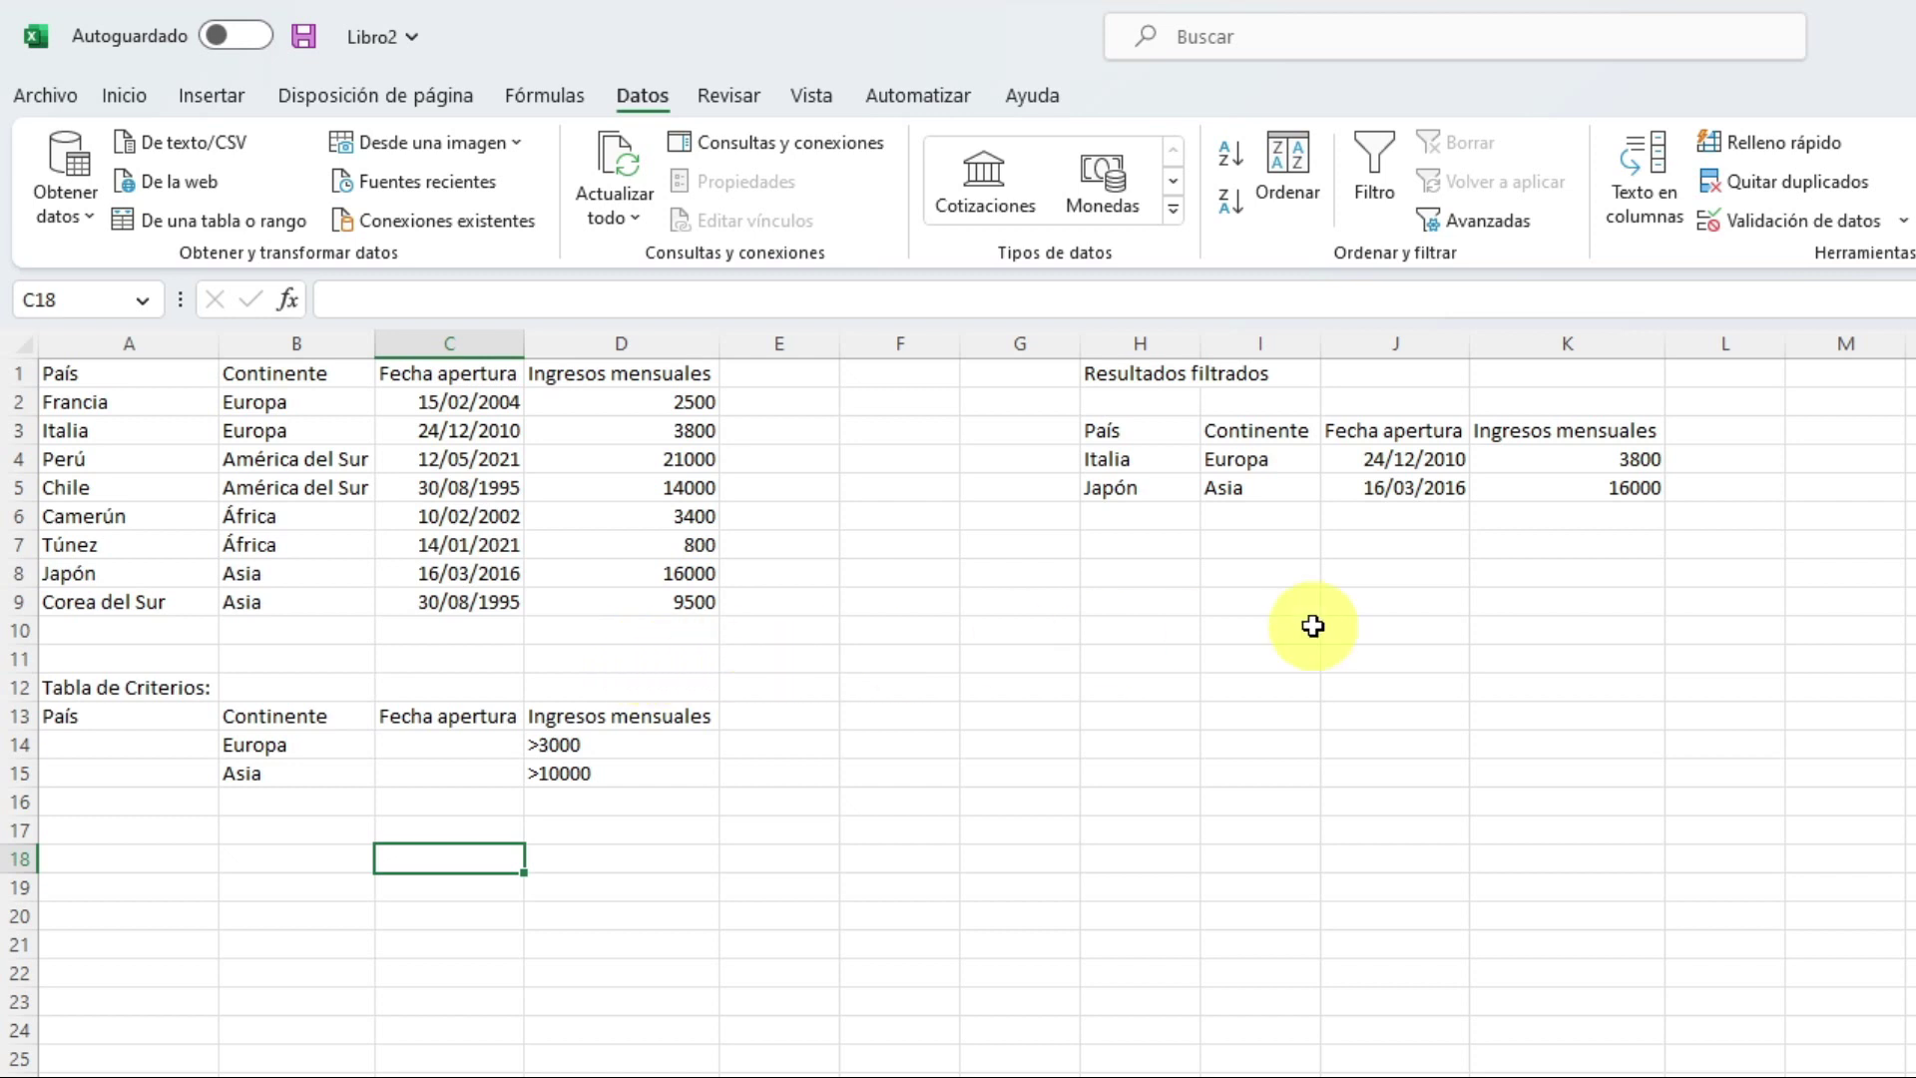
# - Enter the sample text "hola que tal" in cell L9 and clear it again
pyautogui.click(1699, 599)
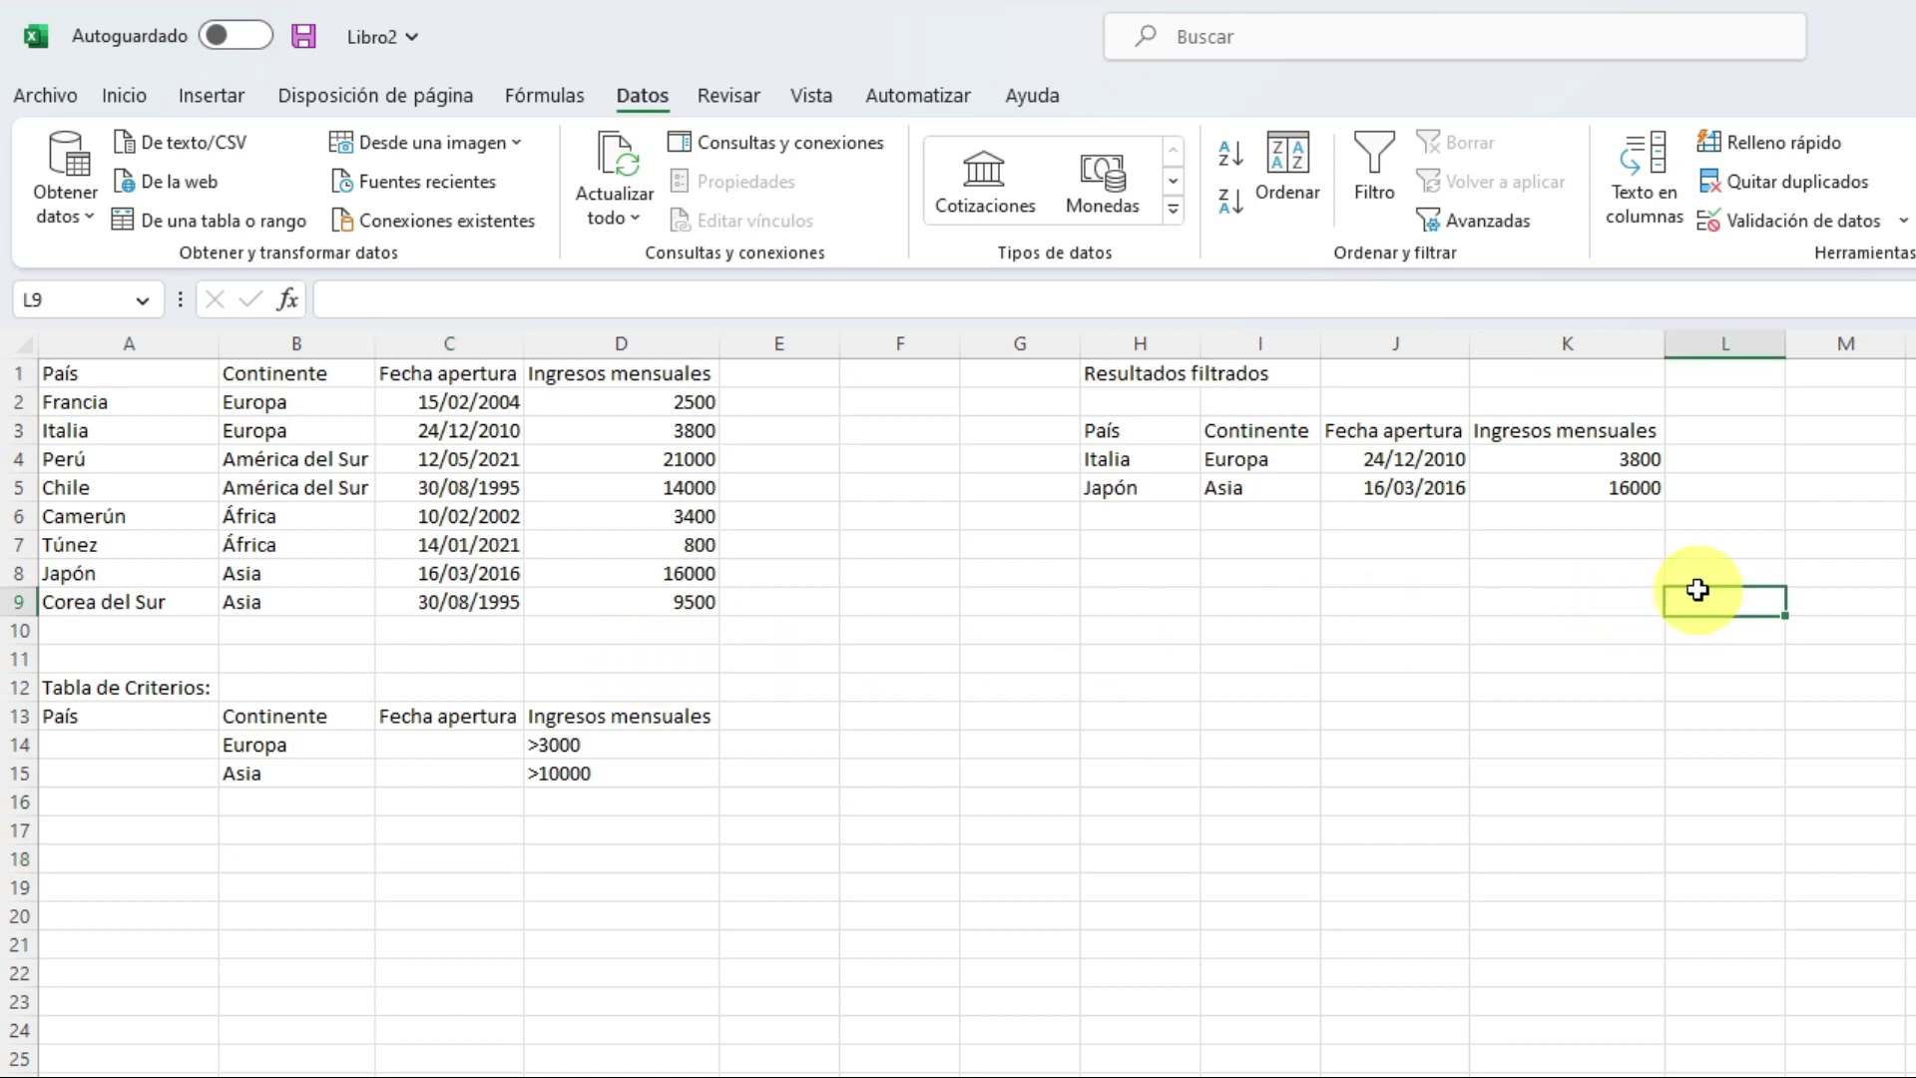
pyautogui.write('hola que tal')
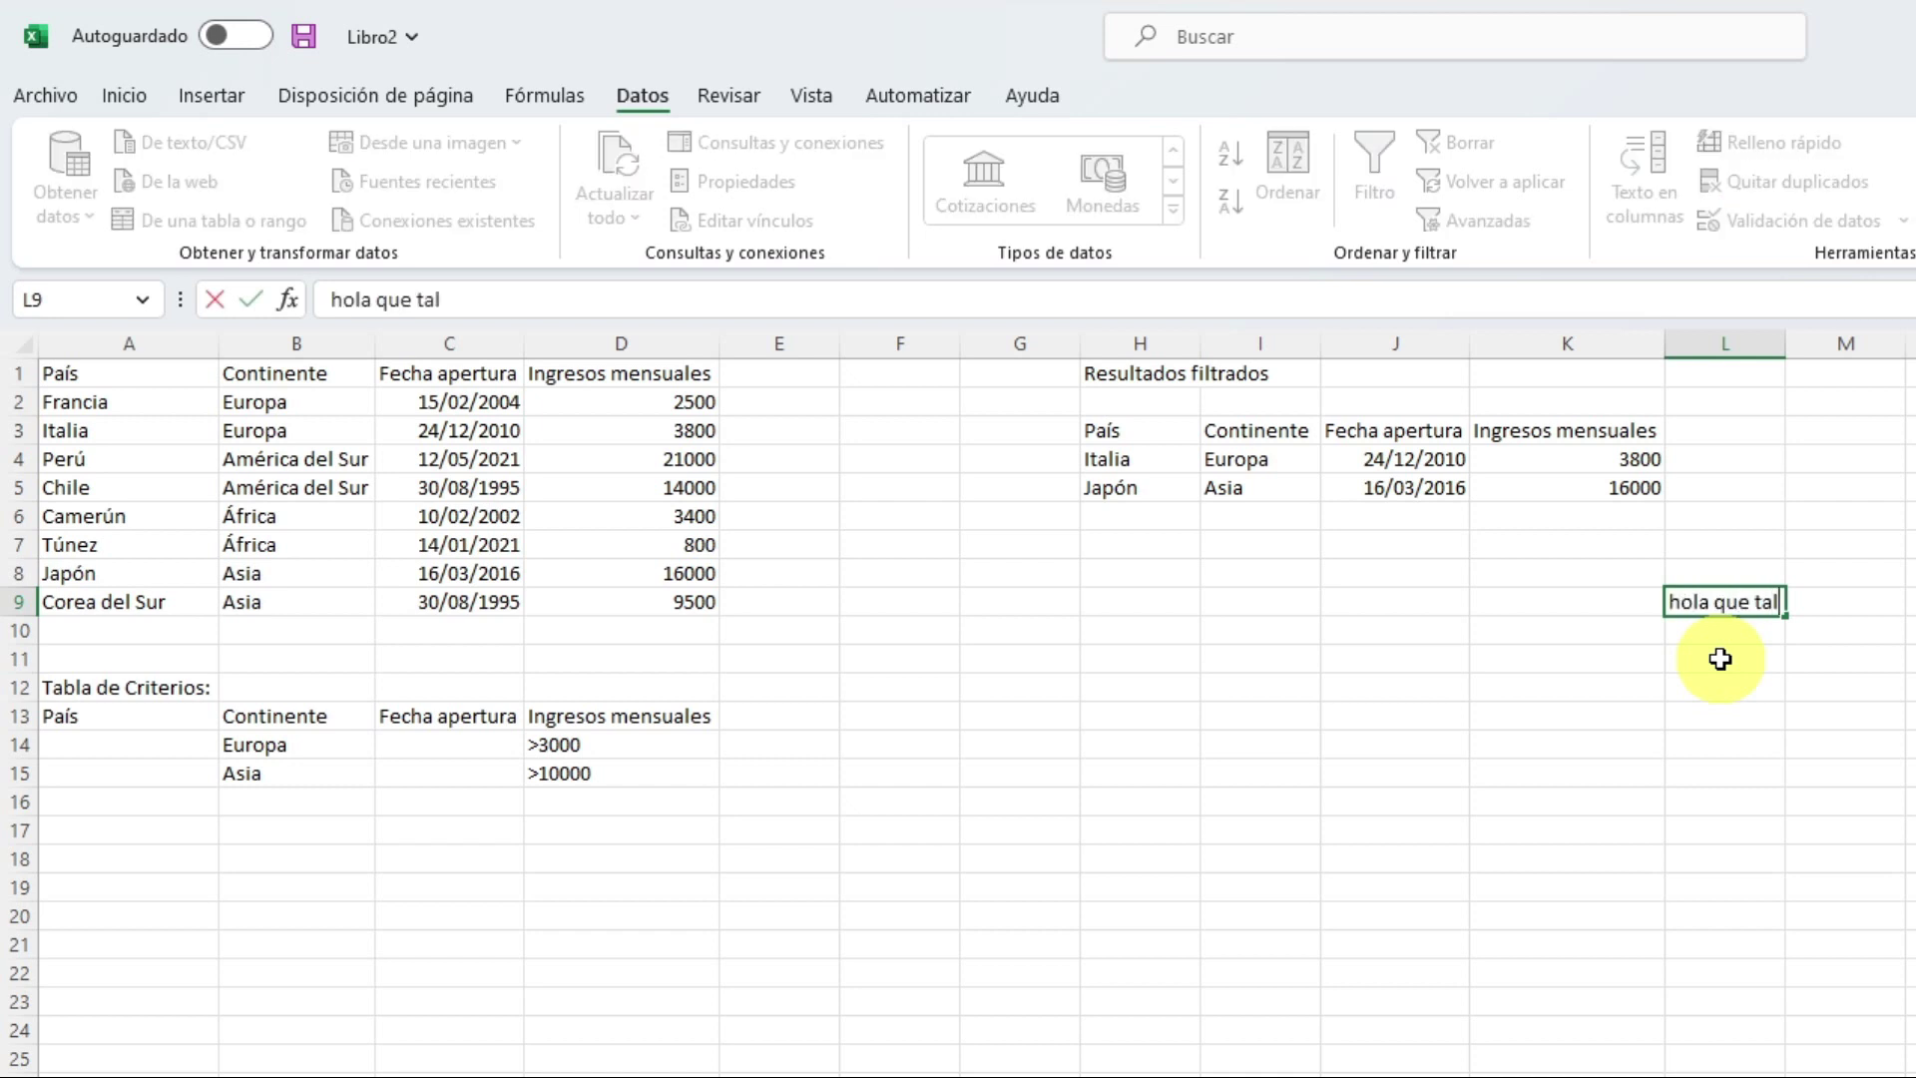
pyautogui.press('Return')
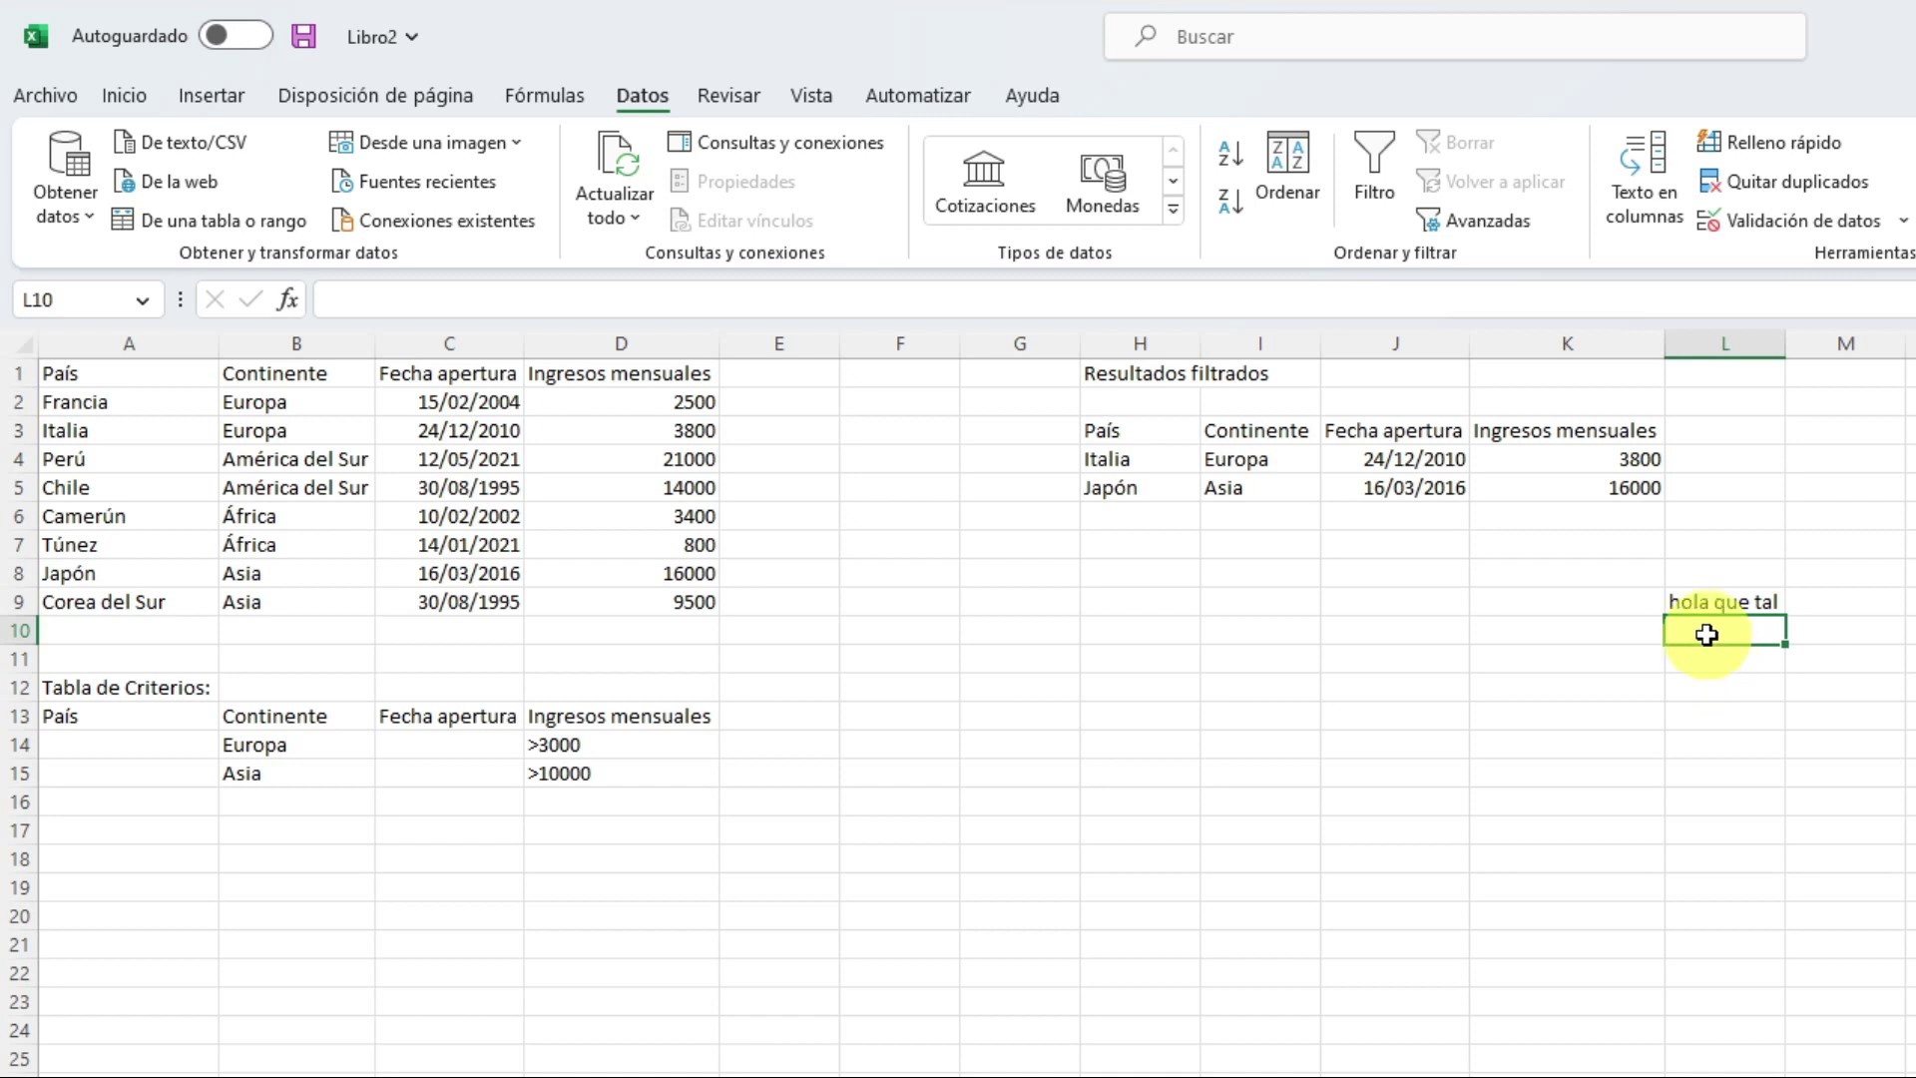
pyautogui.click(1711, 604)
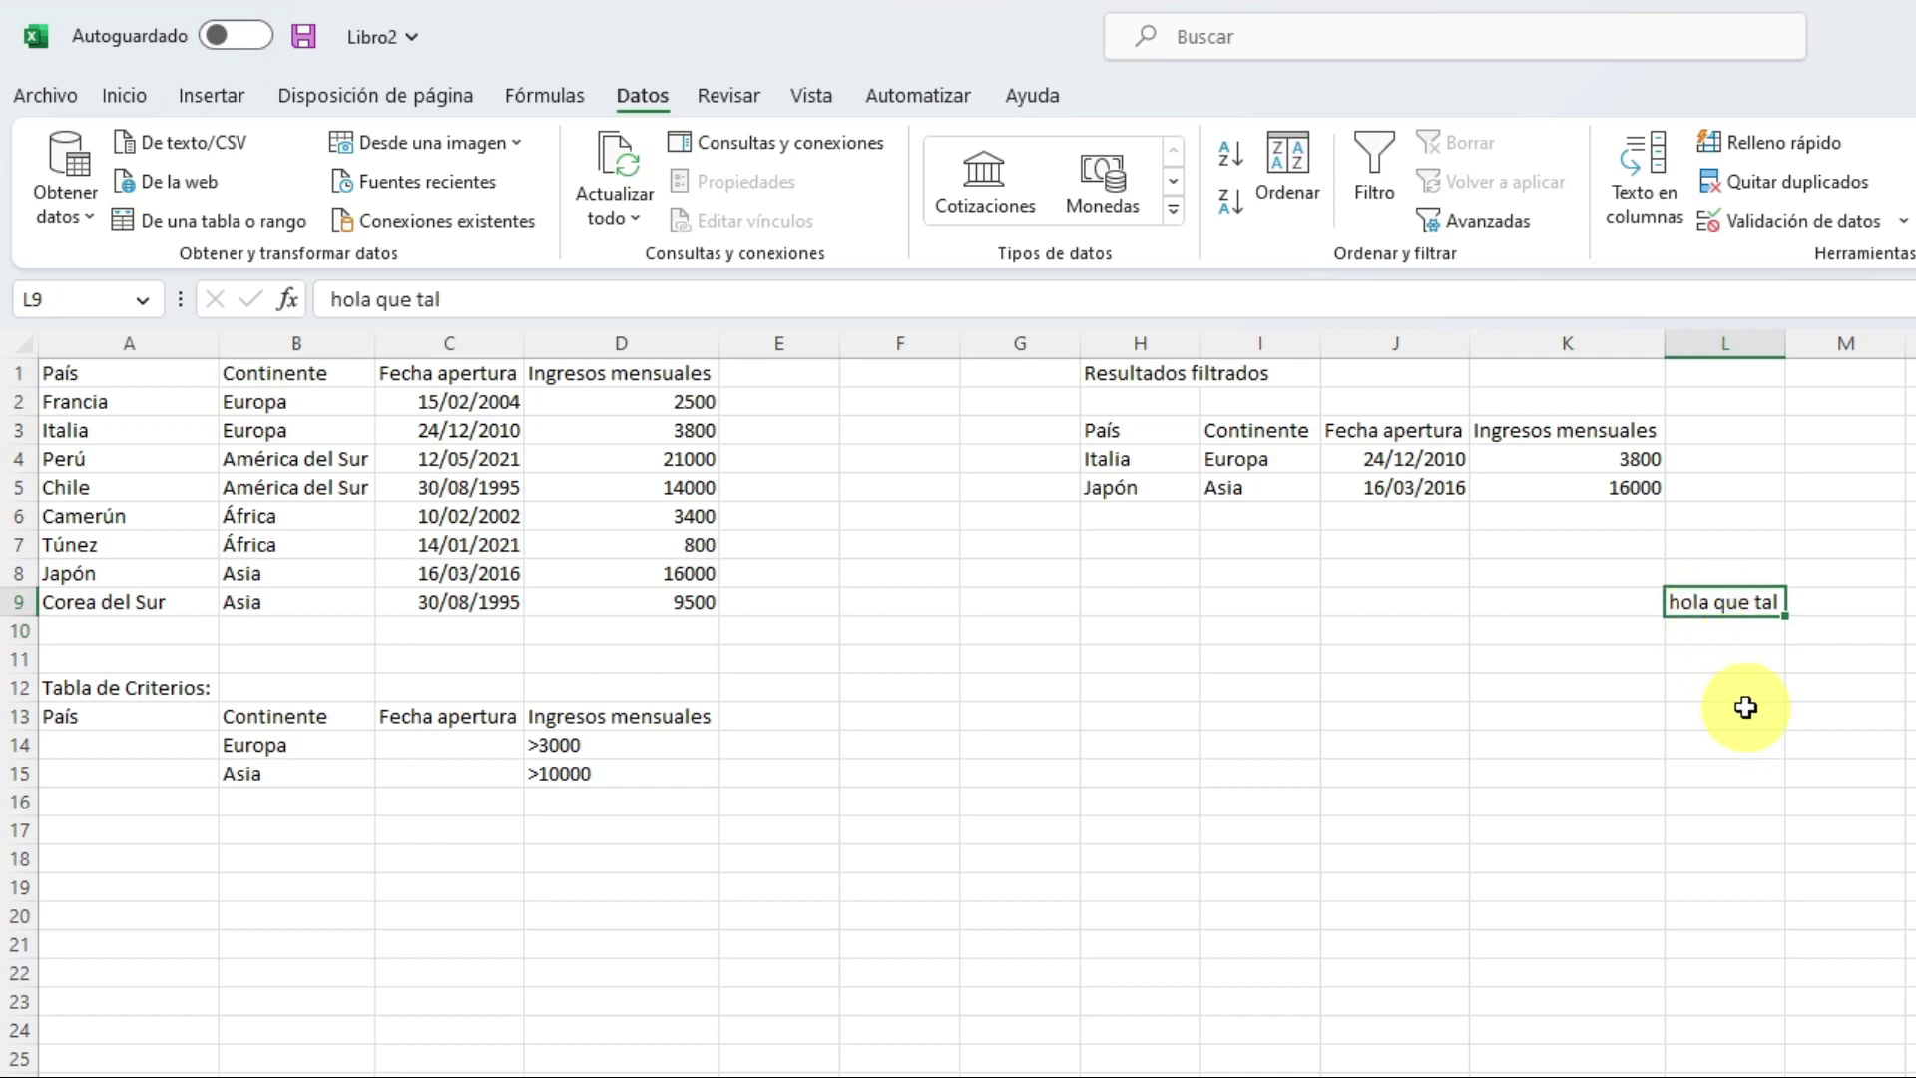
pyautogui.press('Delete')
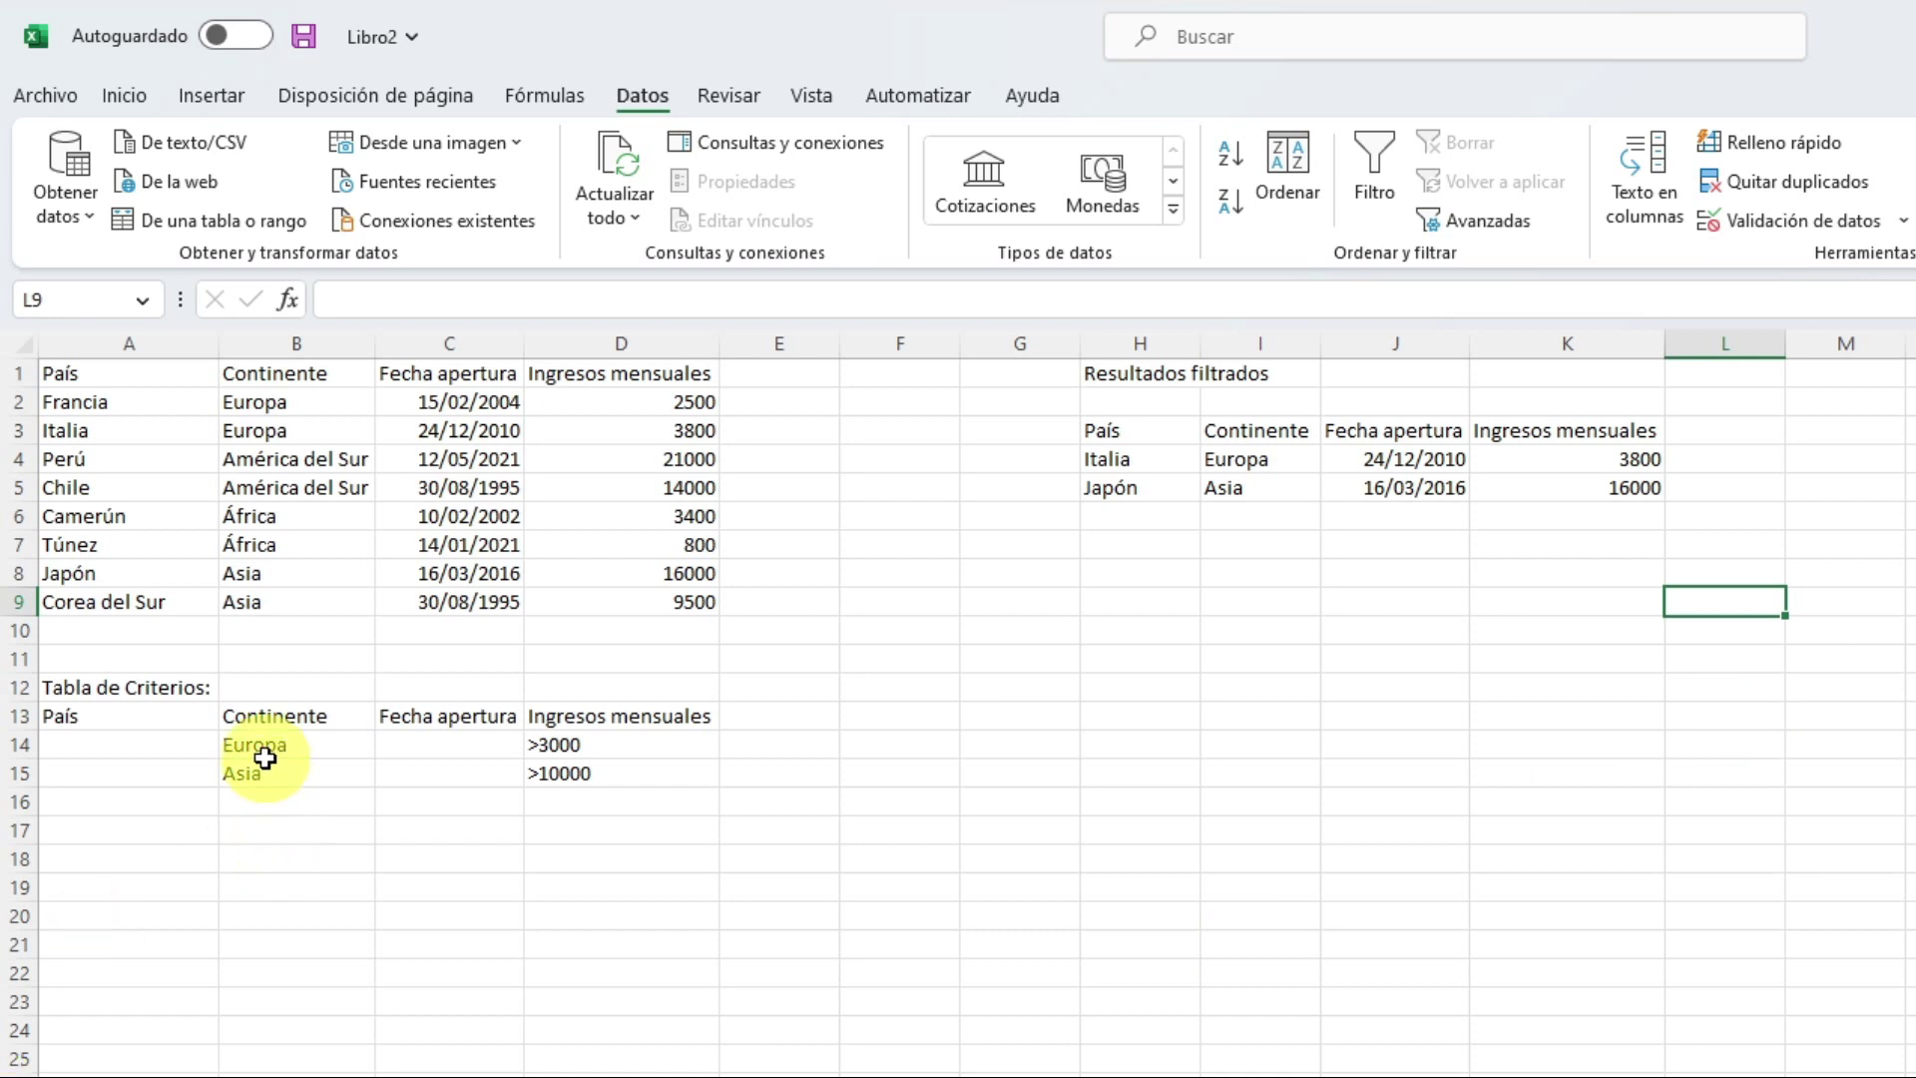
# - Clear the criteria in B14:D15 and set up a new macro recording named filtrosedesasia
pyautogui.moveTo(261, 757); pyautogui.dragTo(568, 770)
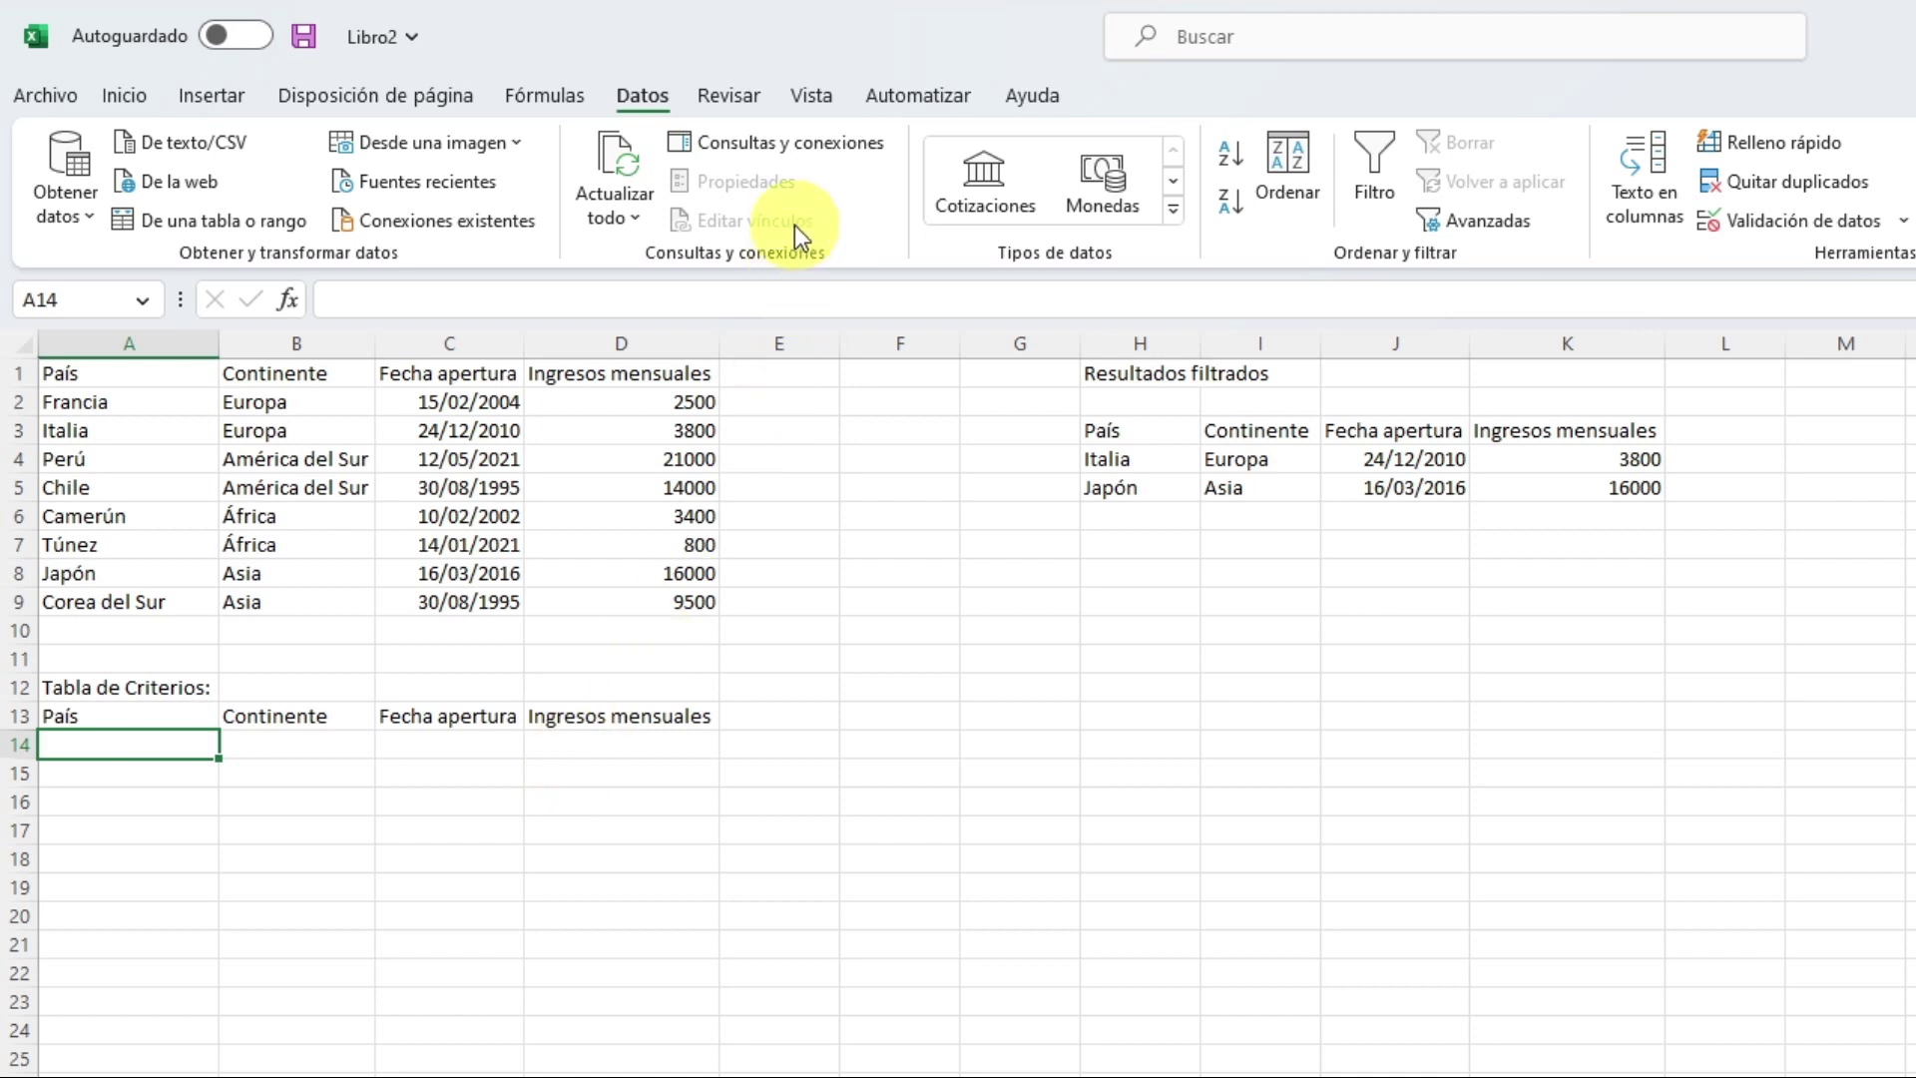
pyautogui.click(811, 100)
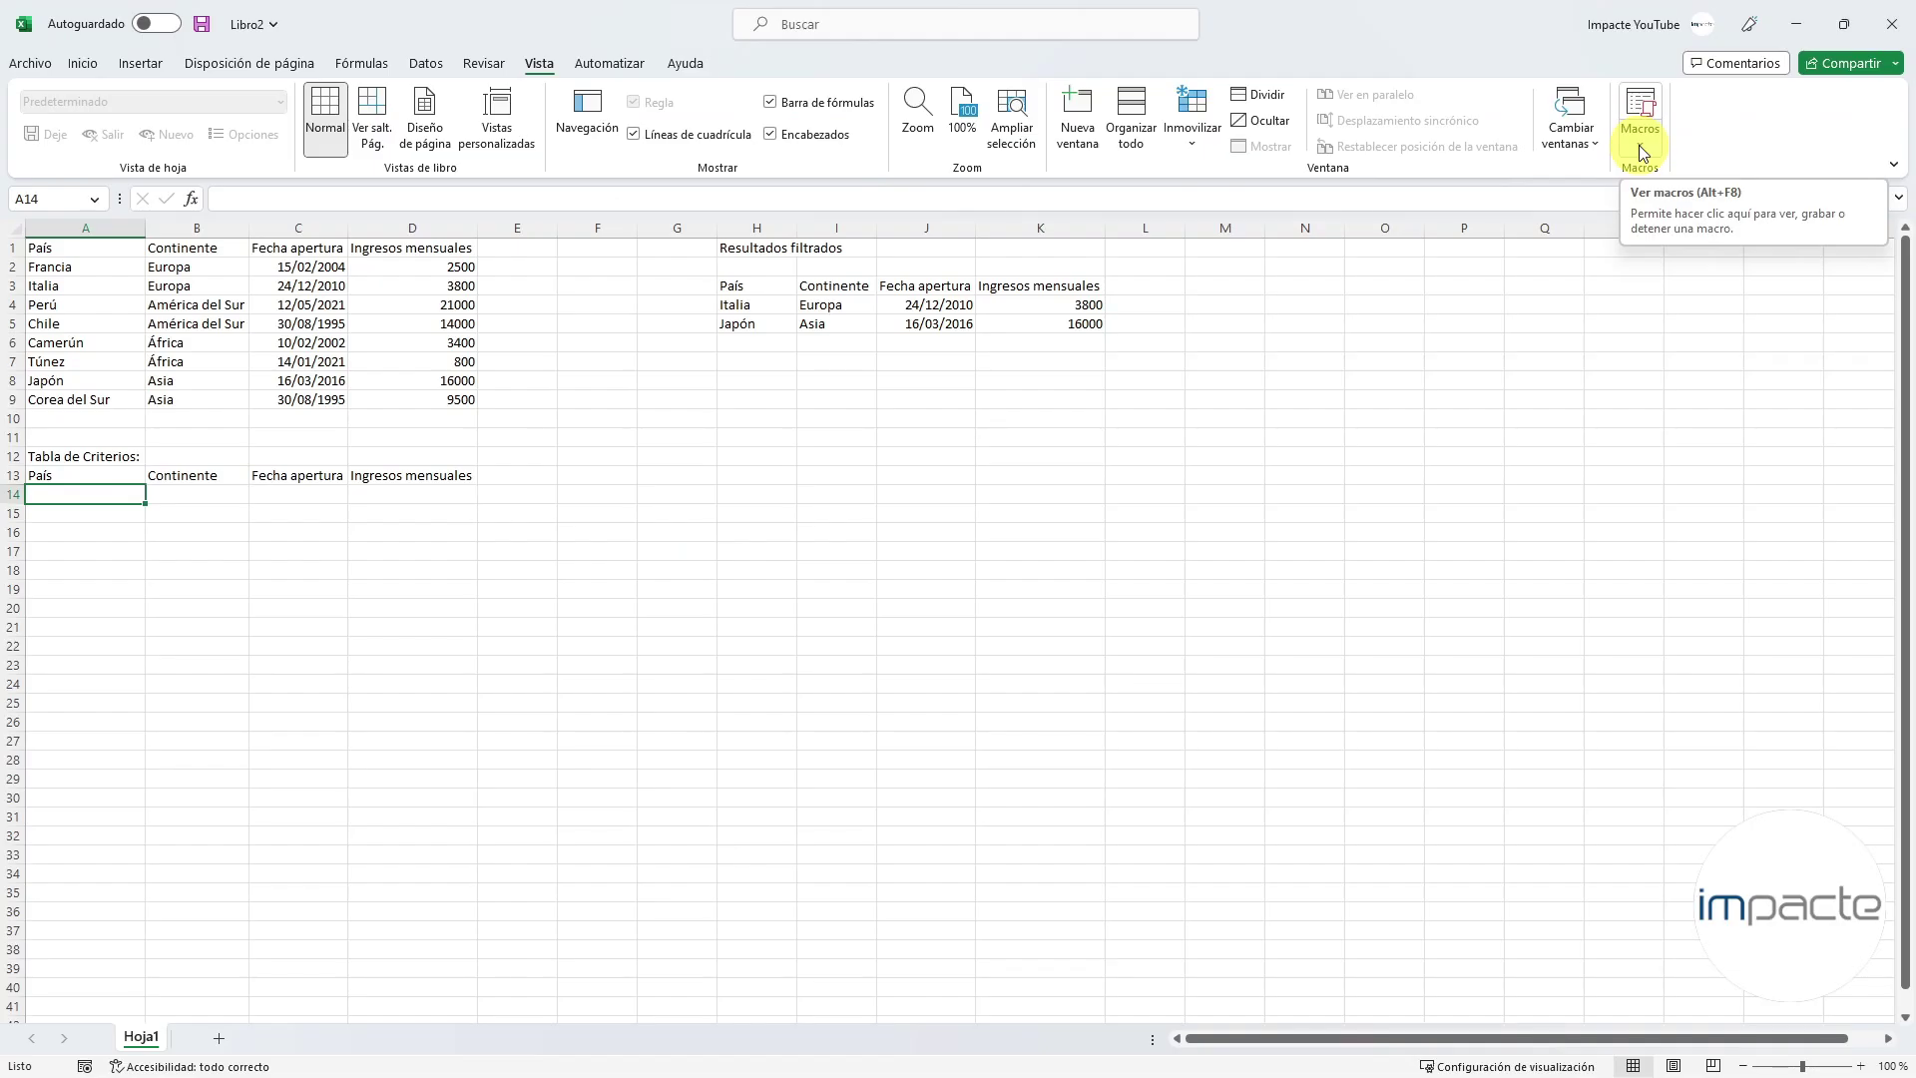
pyautogui.click(1641, 152)
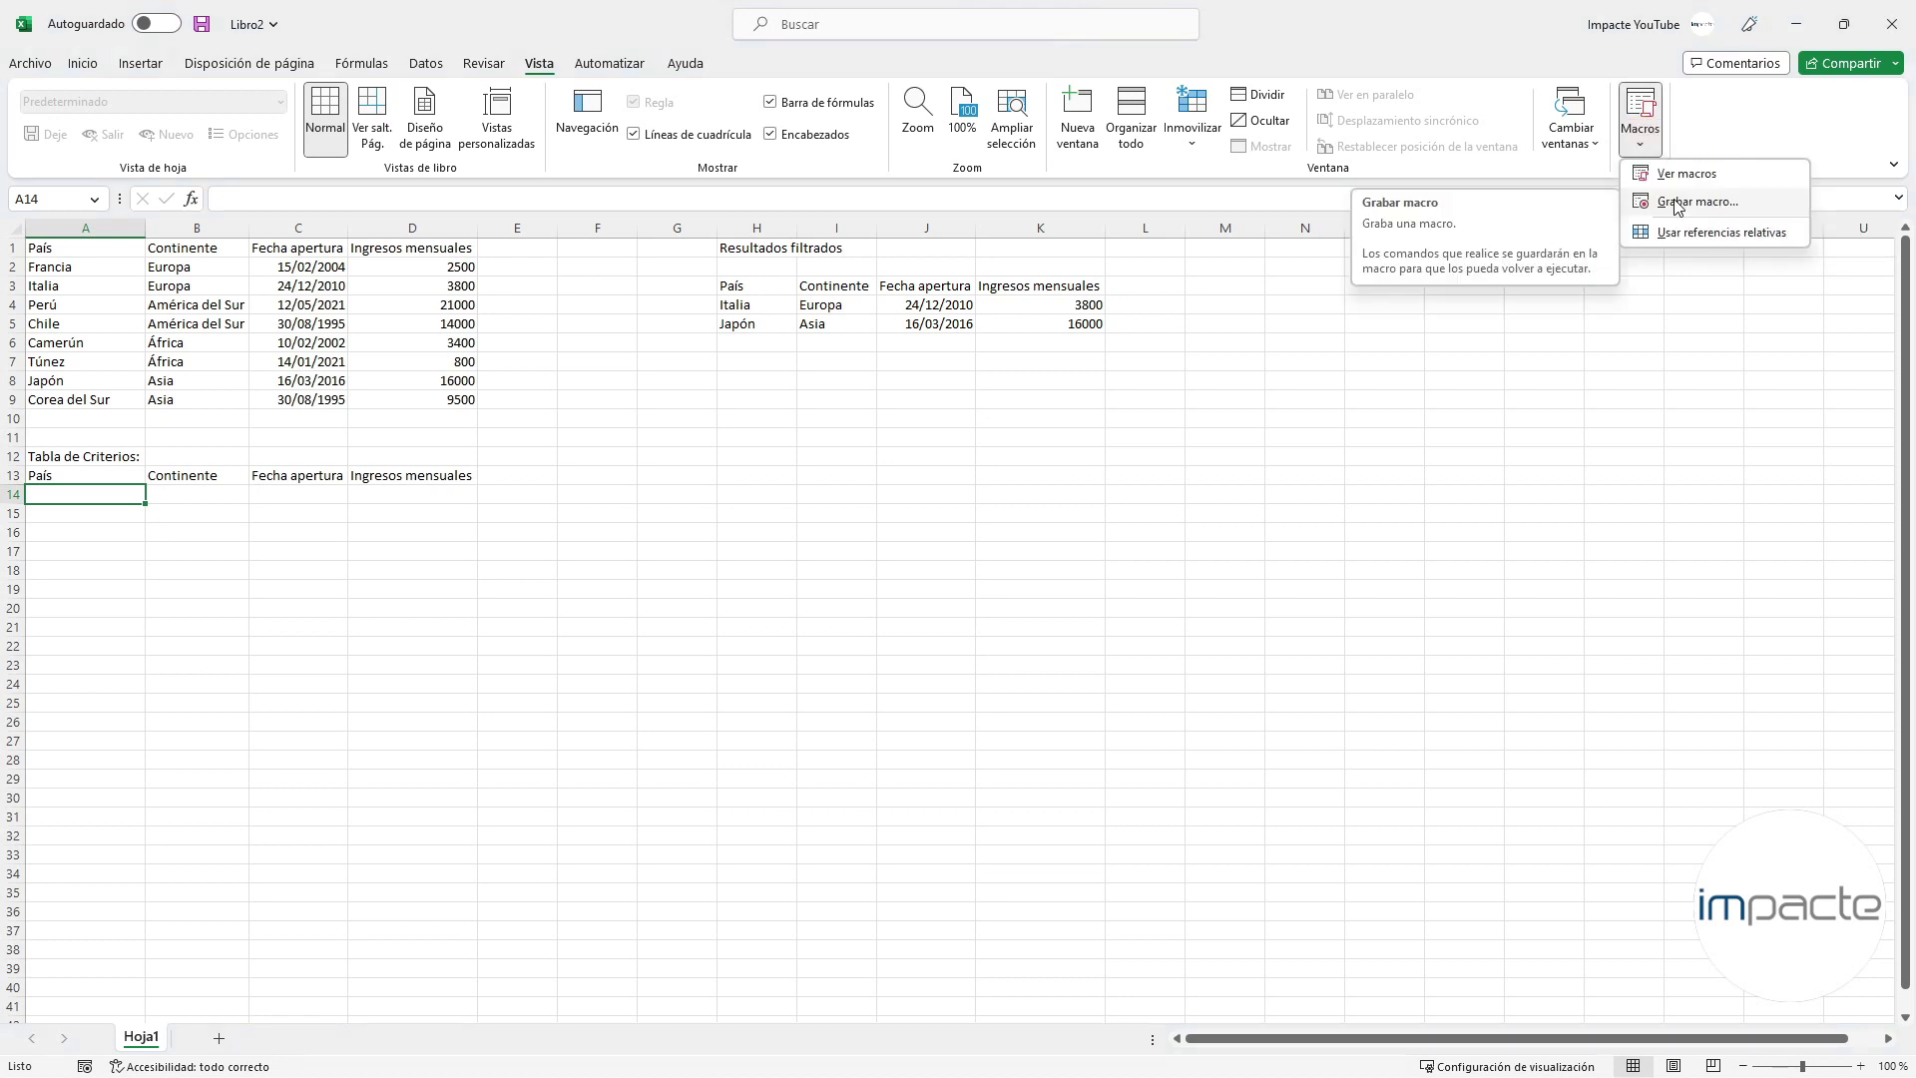
pyautogui.click(1697, 201)
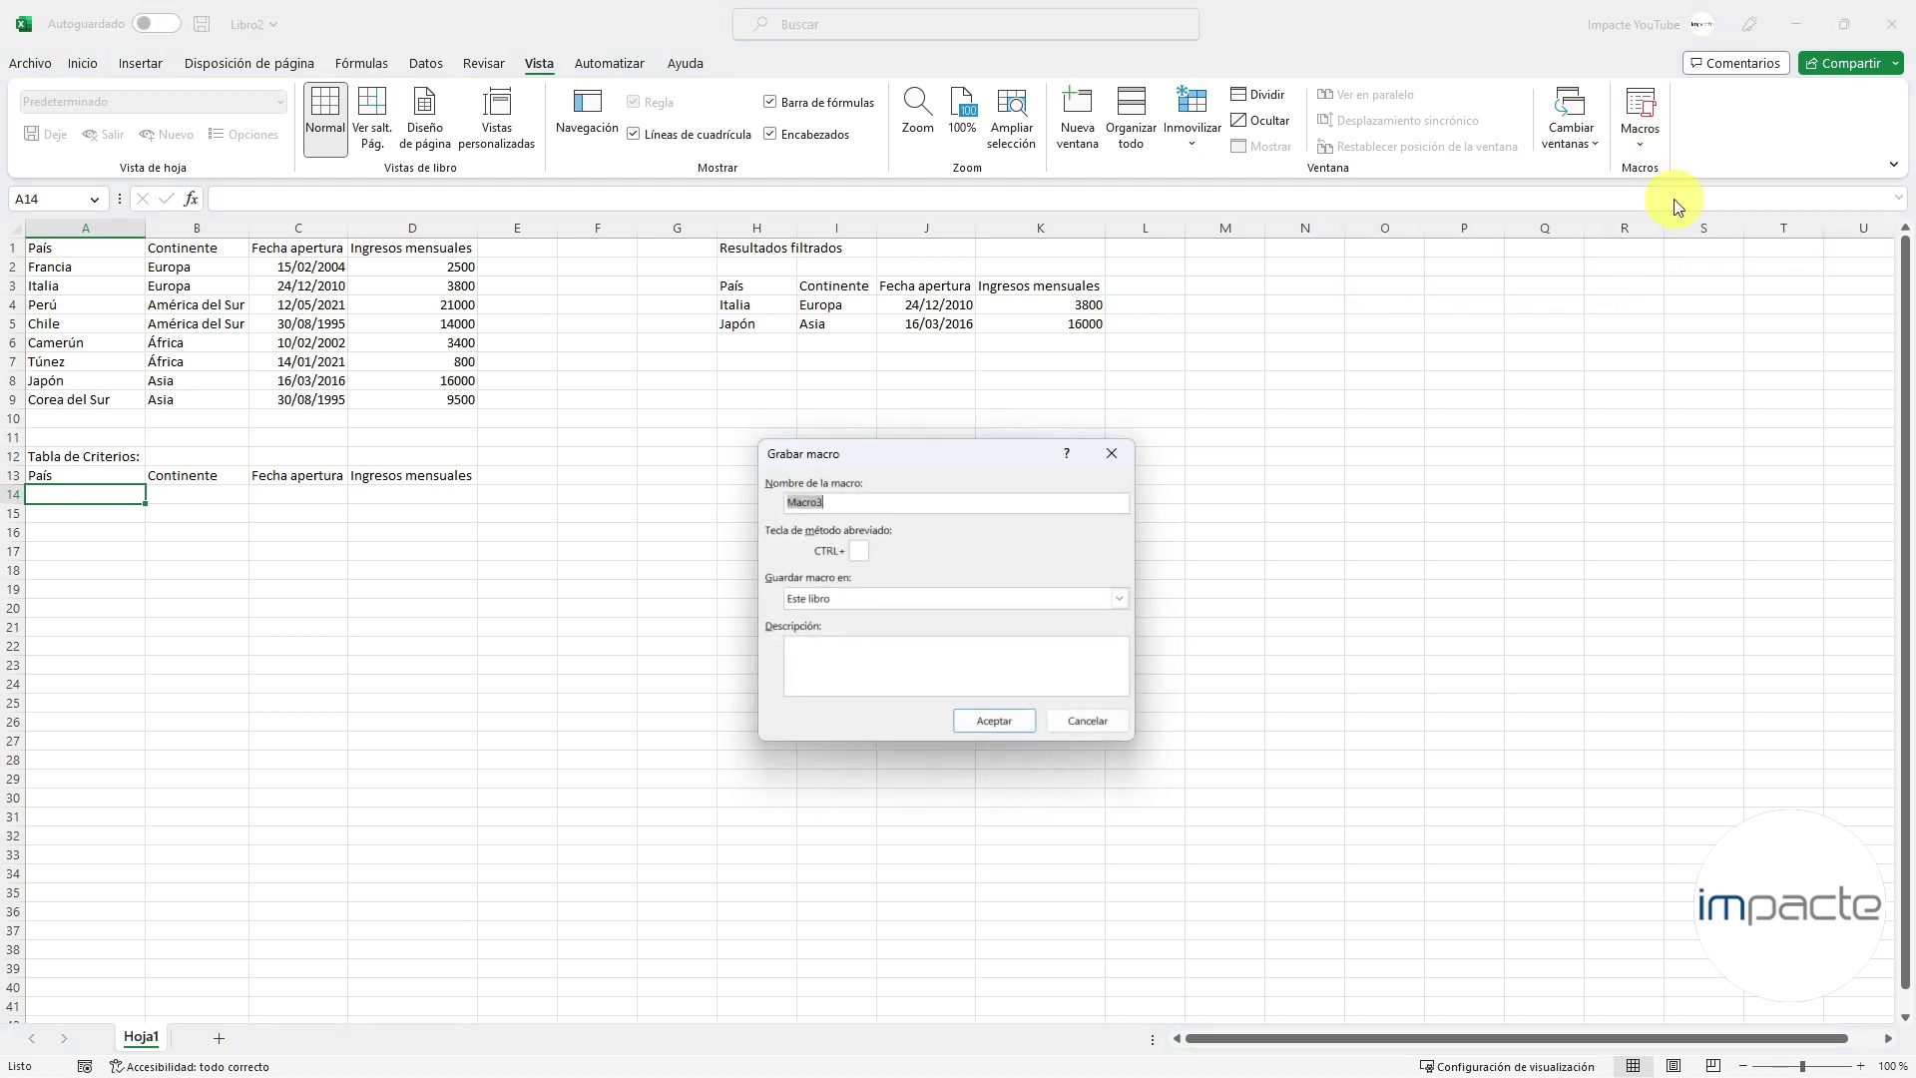
pyautogui.write('filtrosedesasia')
# - Describe the macro as "Ejecuta un filtro avanzado que devulve las sedes de Asia", assign shortcut letter f and start recording
pyautogui.click(1007, 659)
pyautogui.write('Ejecuta')
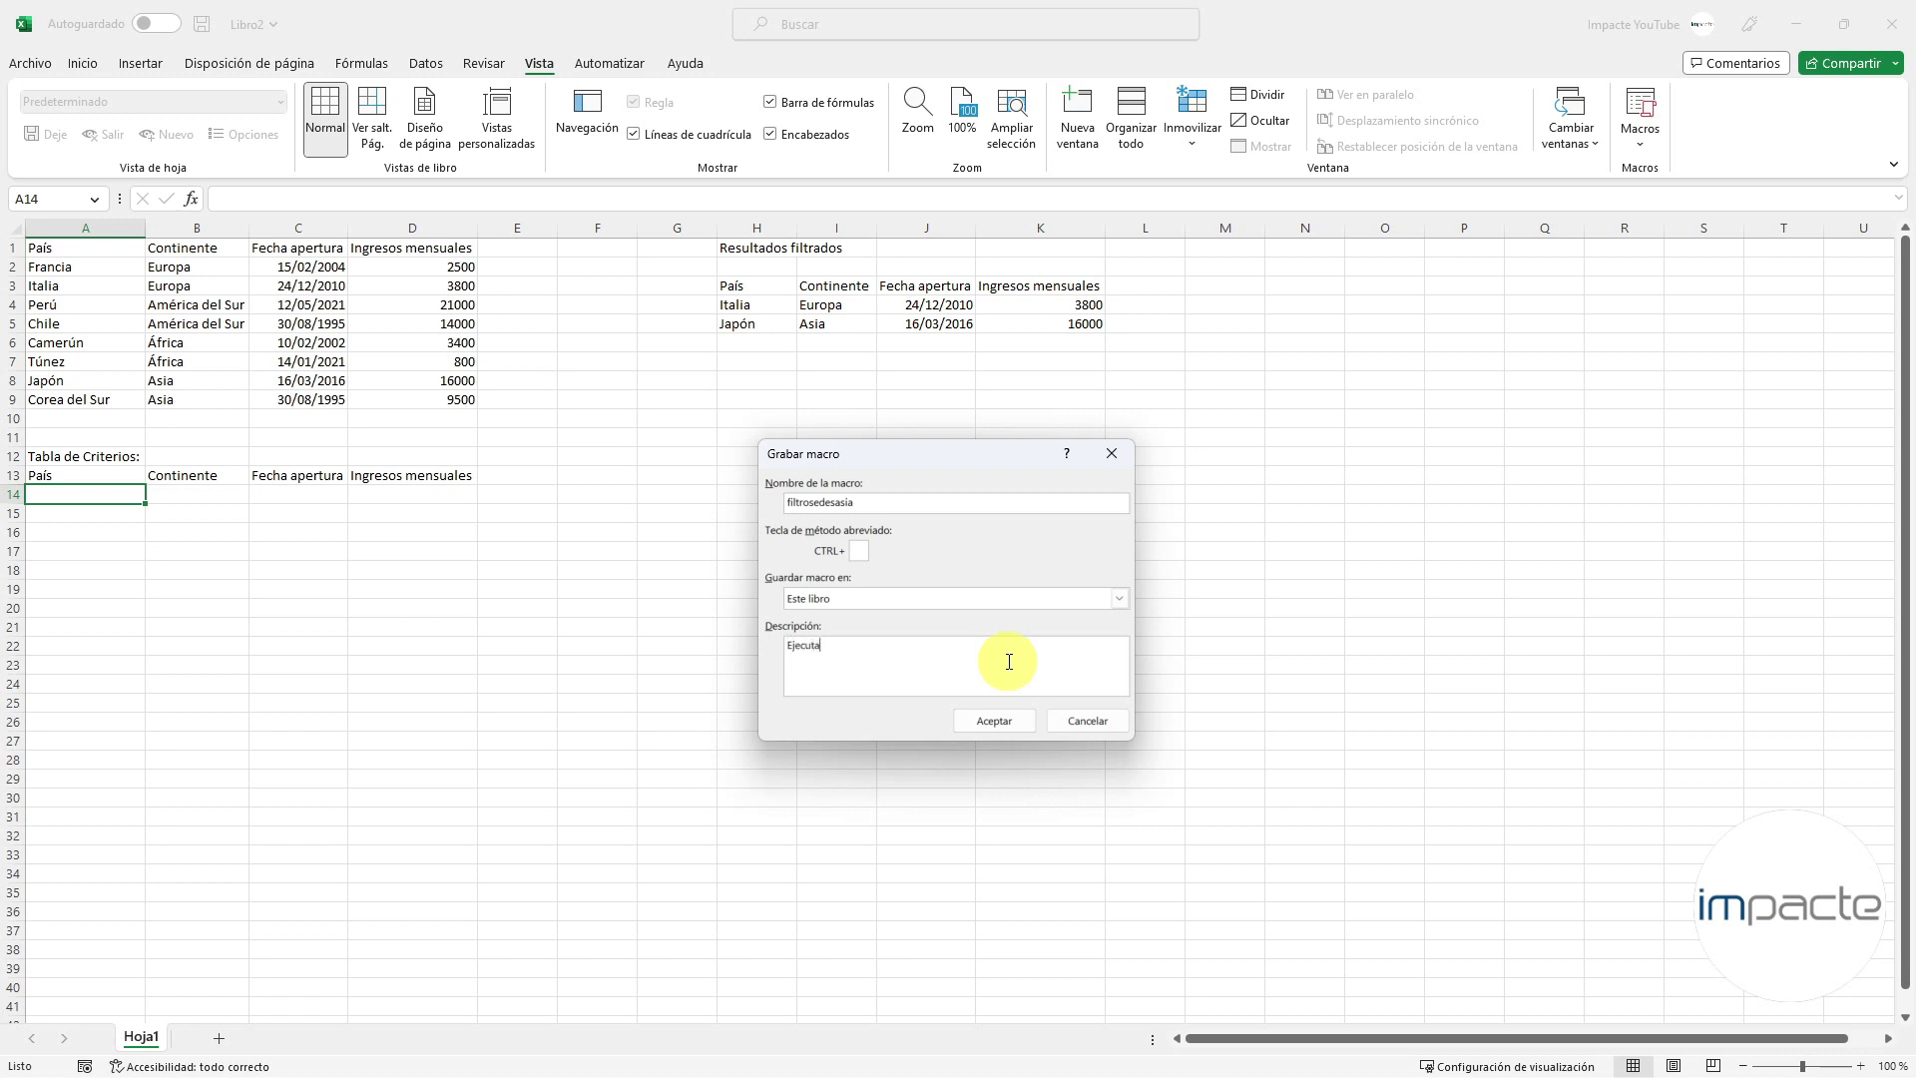
pyautogui.write(' un filtro avanzado que devulve las sedes de Asia')
pyautogui.click(865, 548)
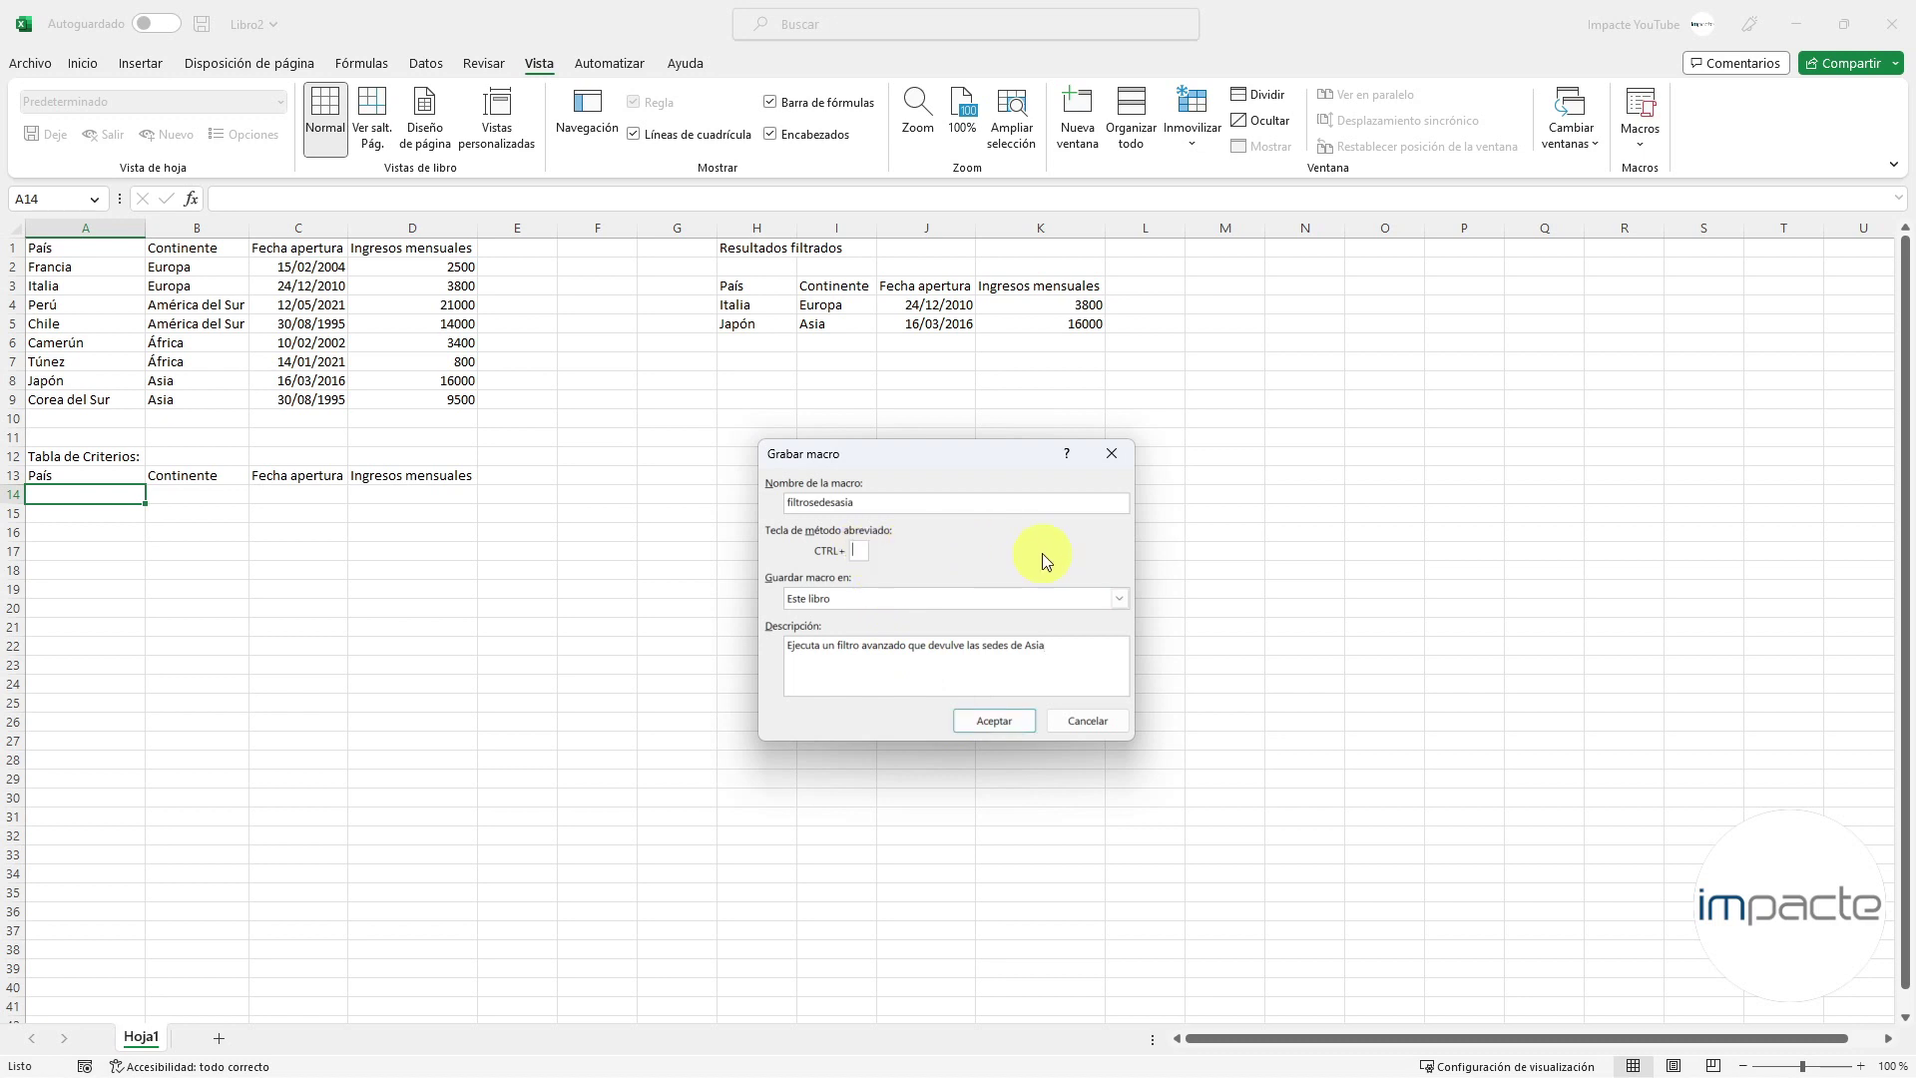
pyautogui.write('f')
pyautogui.click(1001, 720)
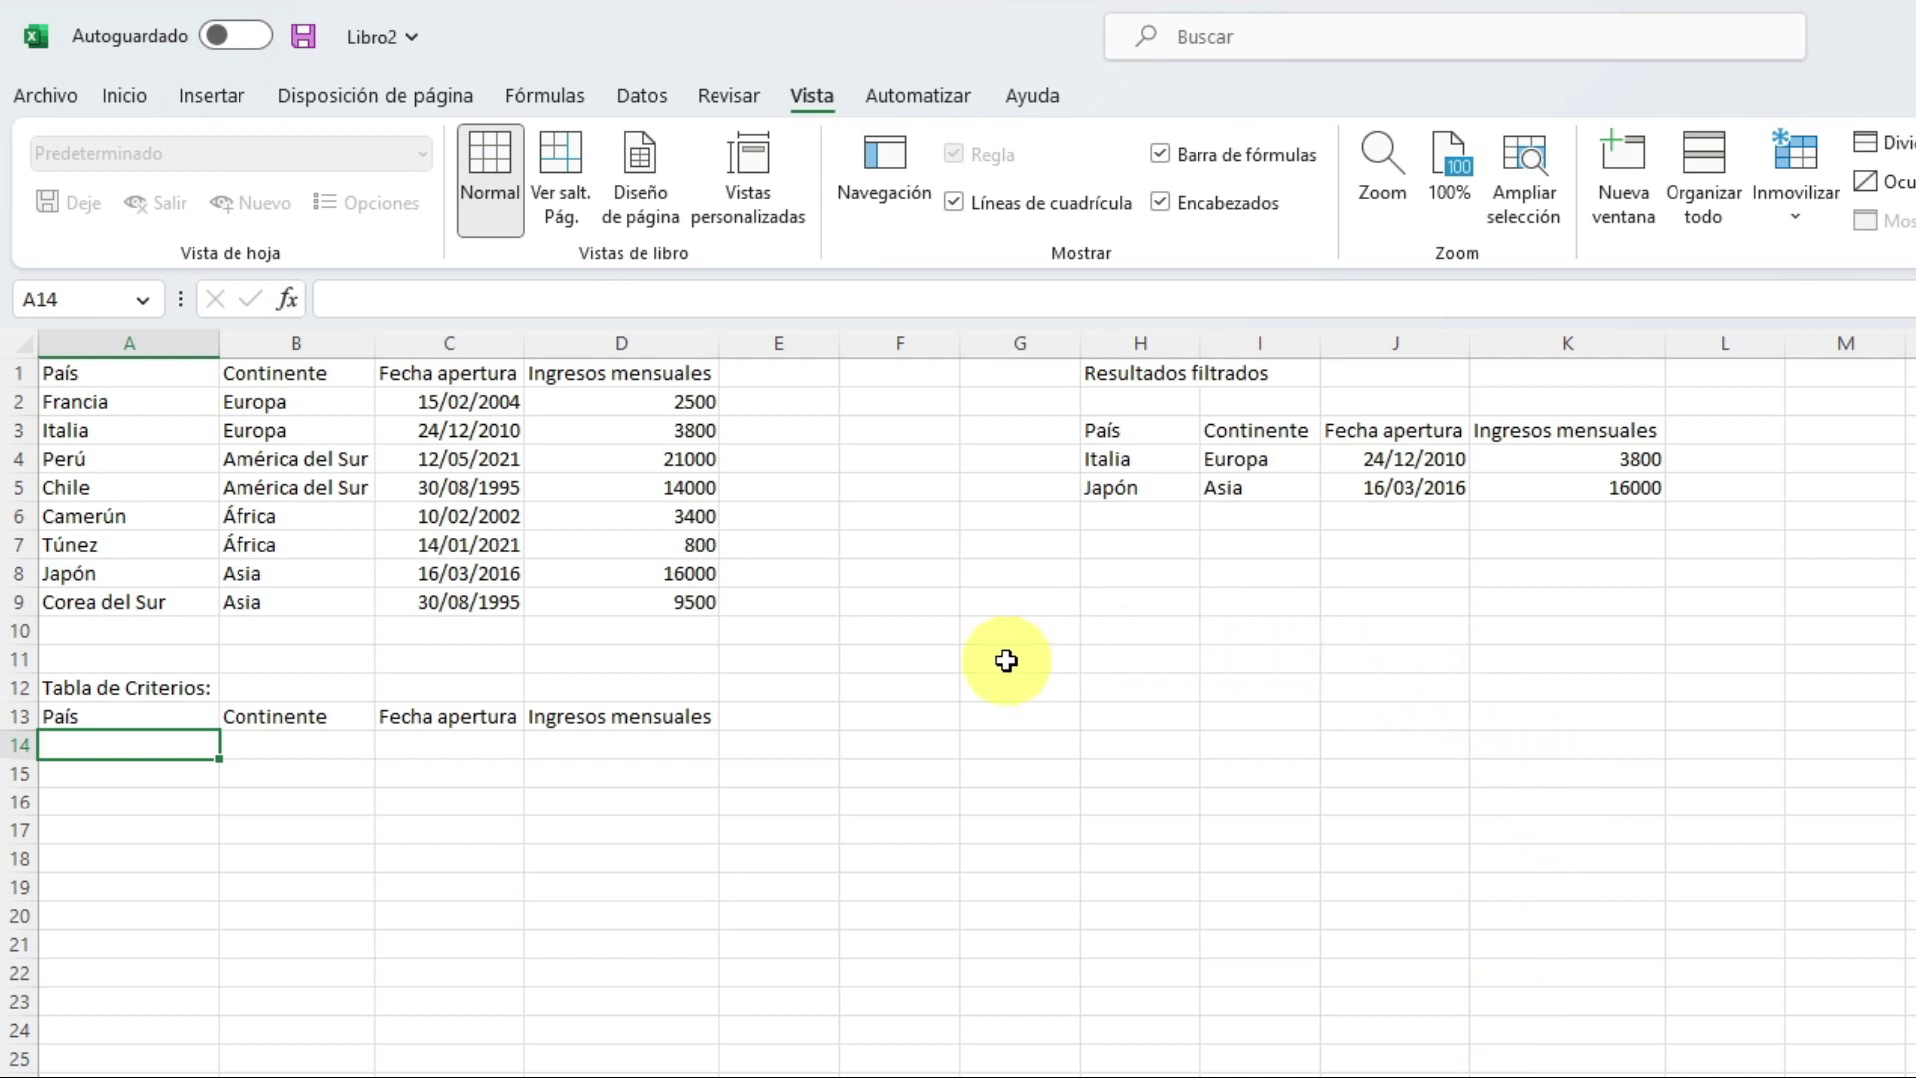
# - Enter Asia as the Continente criterion in cell B14 of the criteria table
pyautogui.click(275, 748)
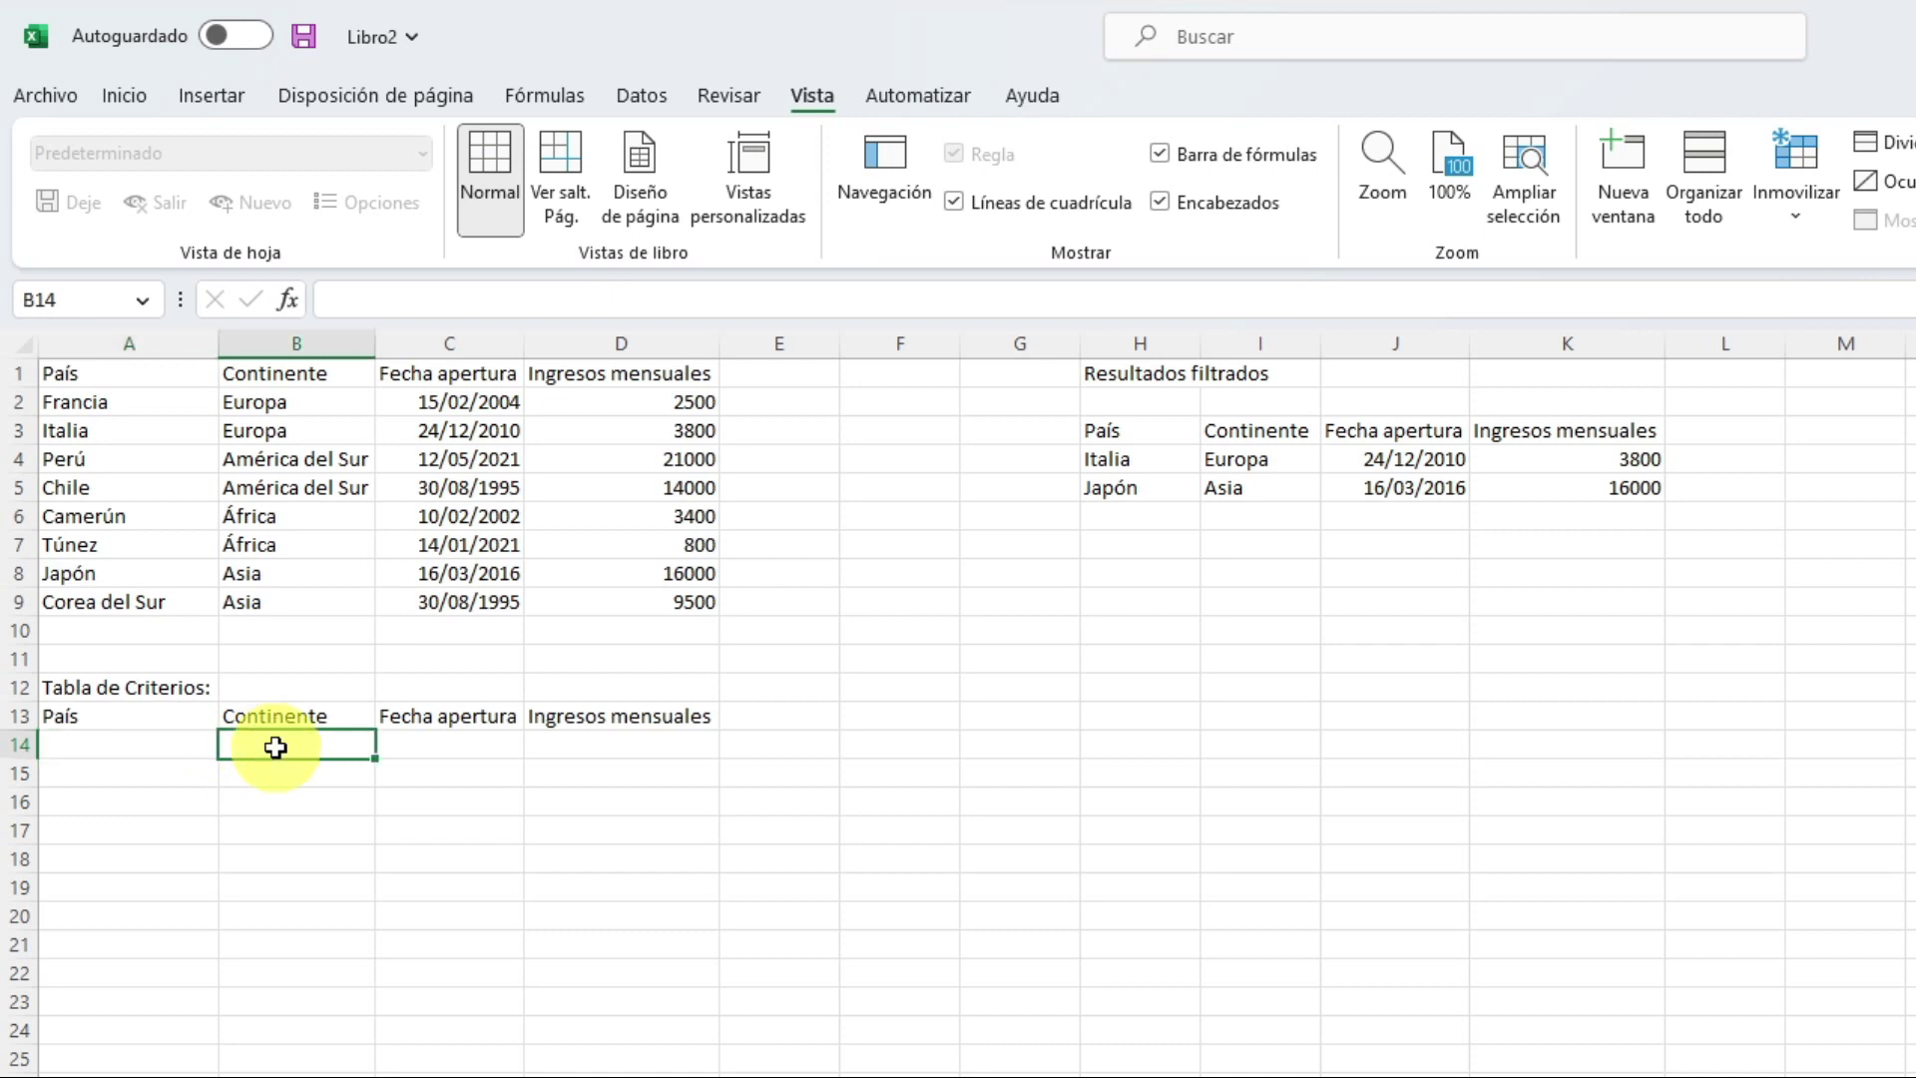
pyautogui.write('Asi')
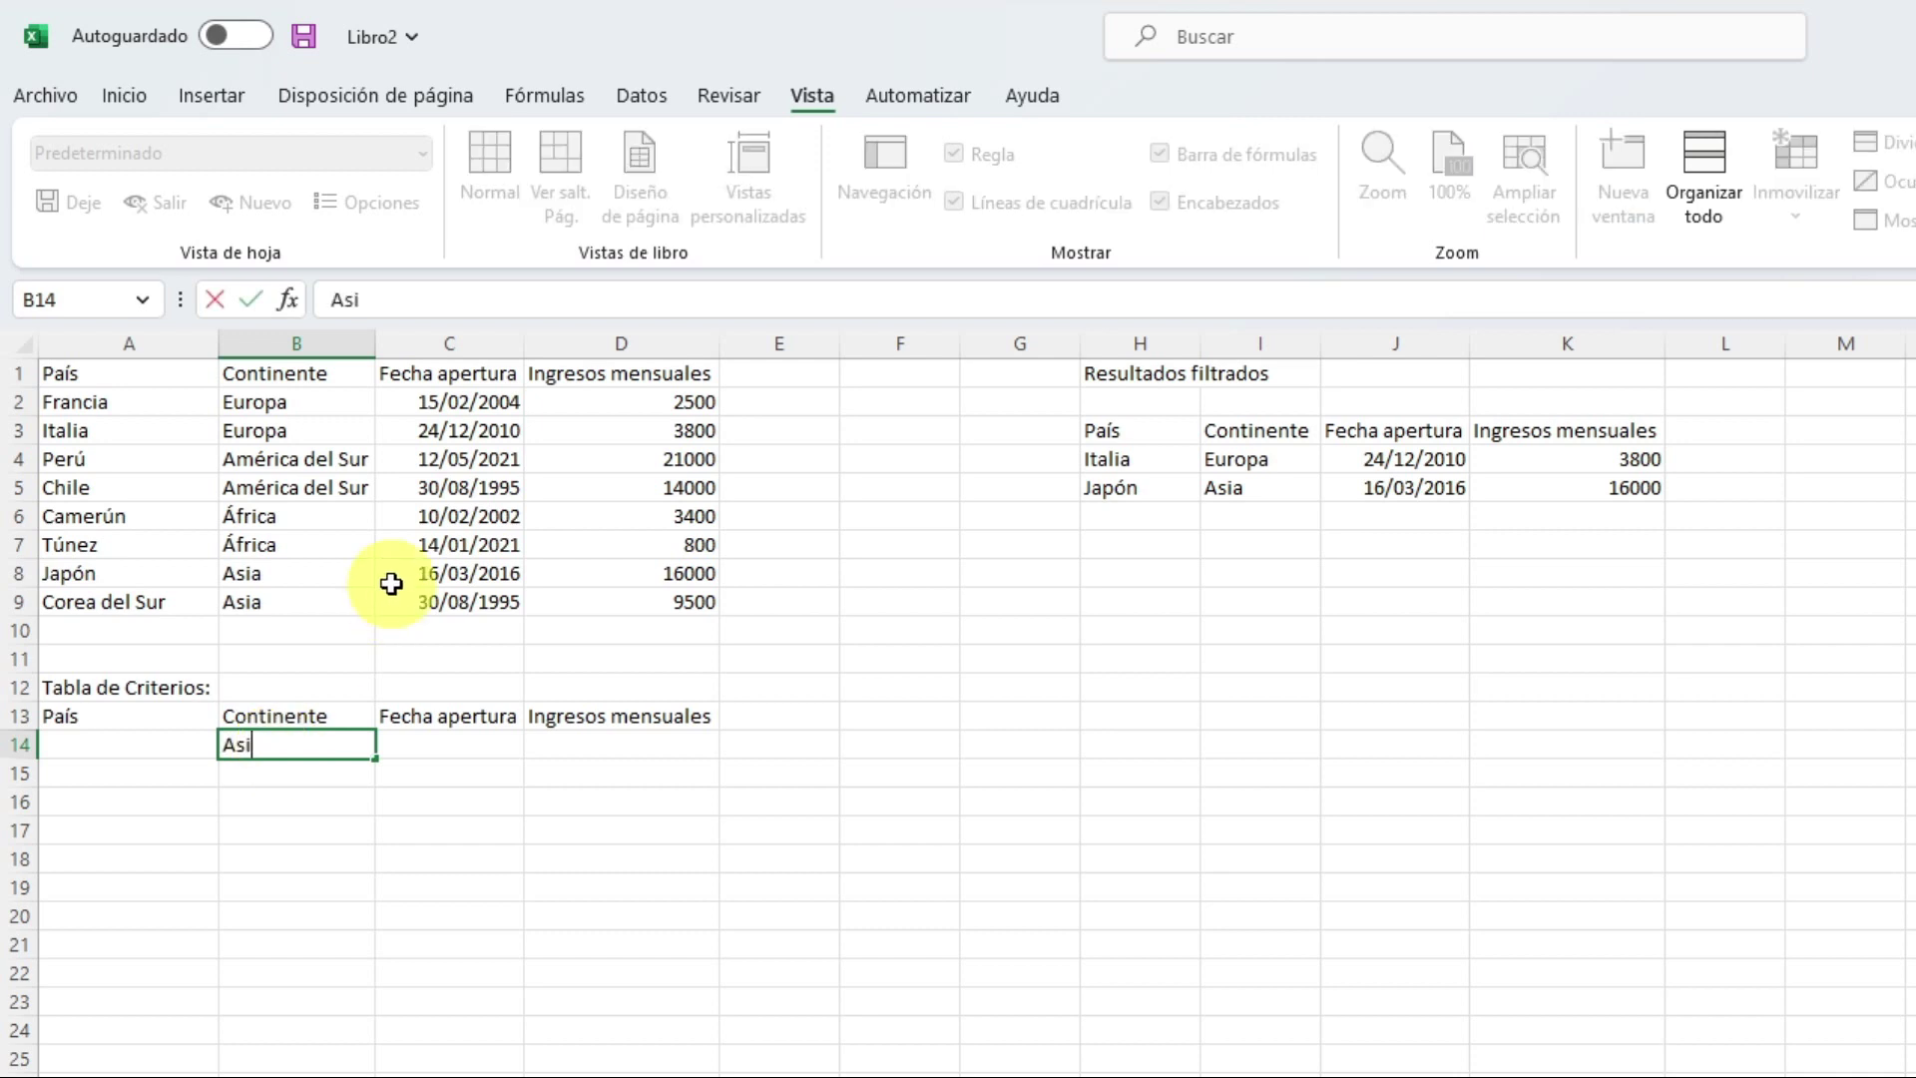
pyautogui.write('a')
pyautogui.press('Return')
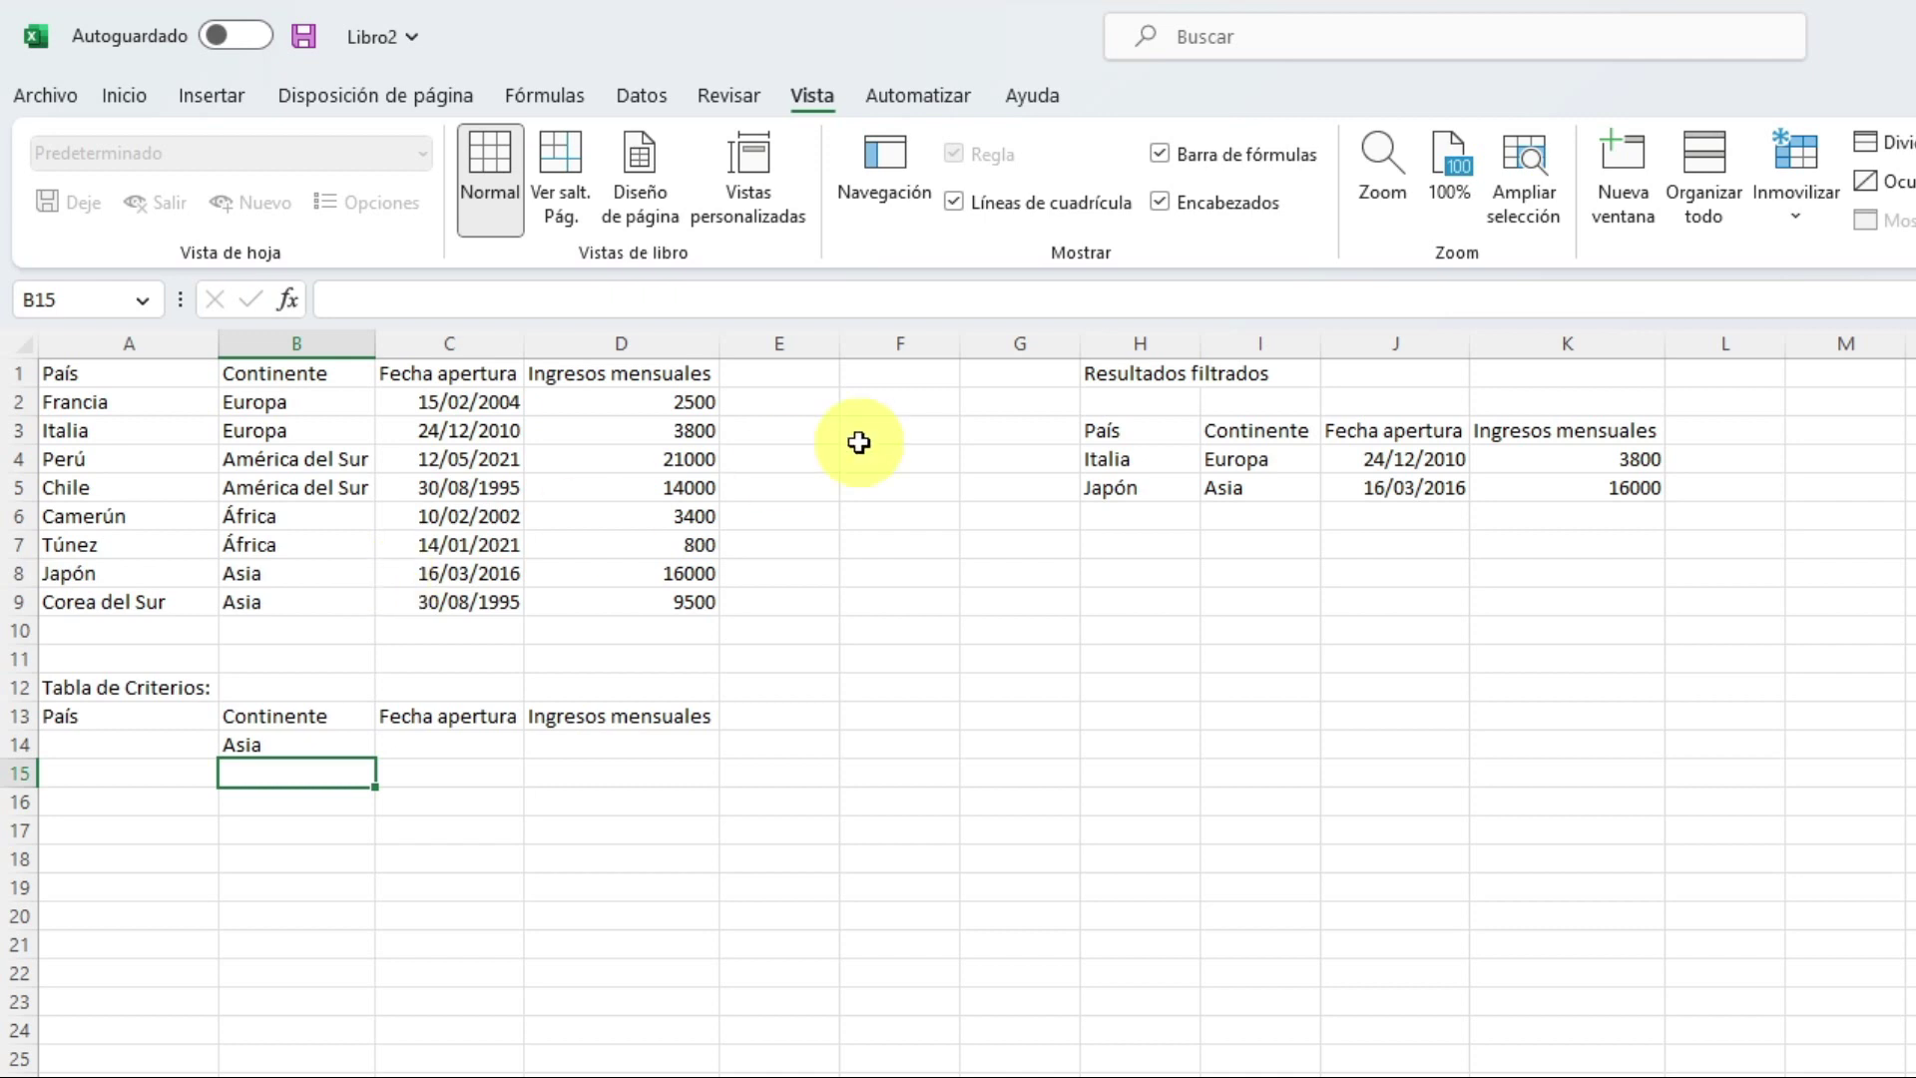
# - Set up an advanced filter that copies to another location, using A1:D9 as the list range
pyautogui.click(625, 99)
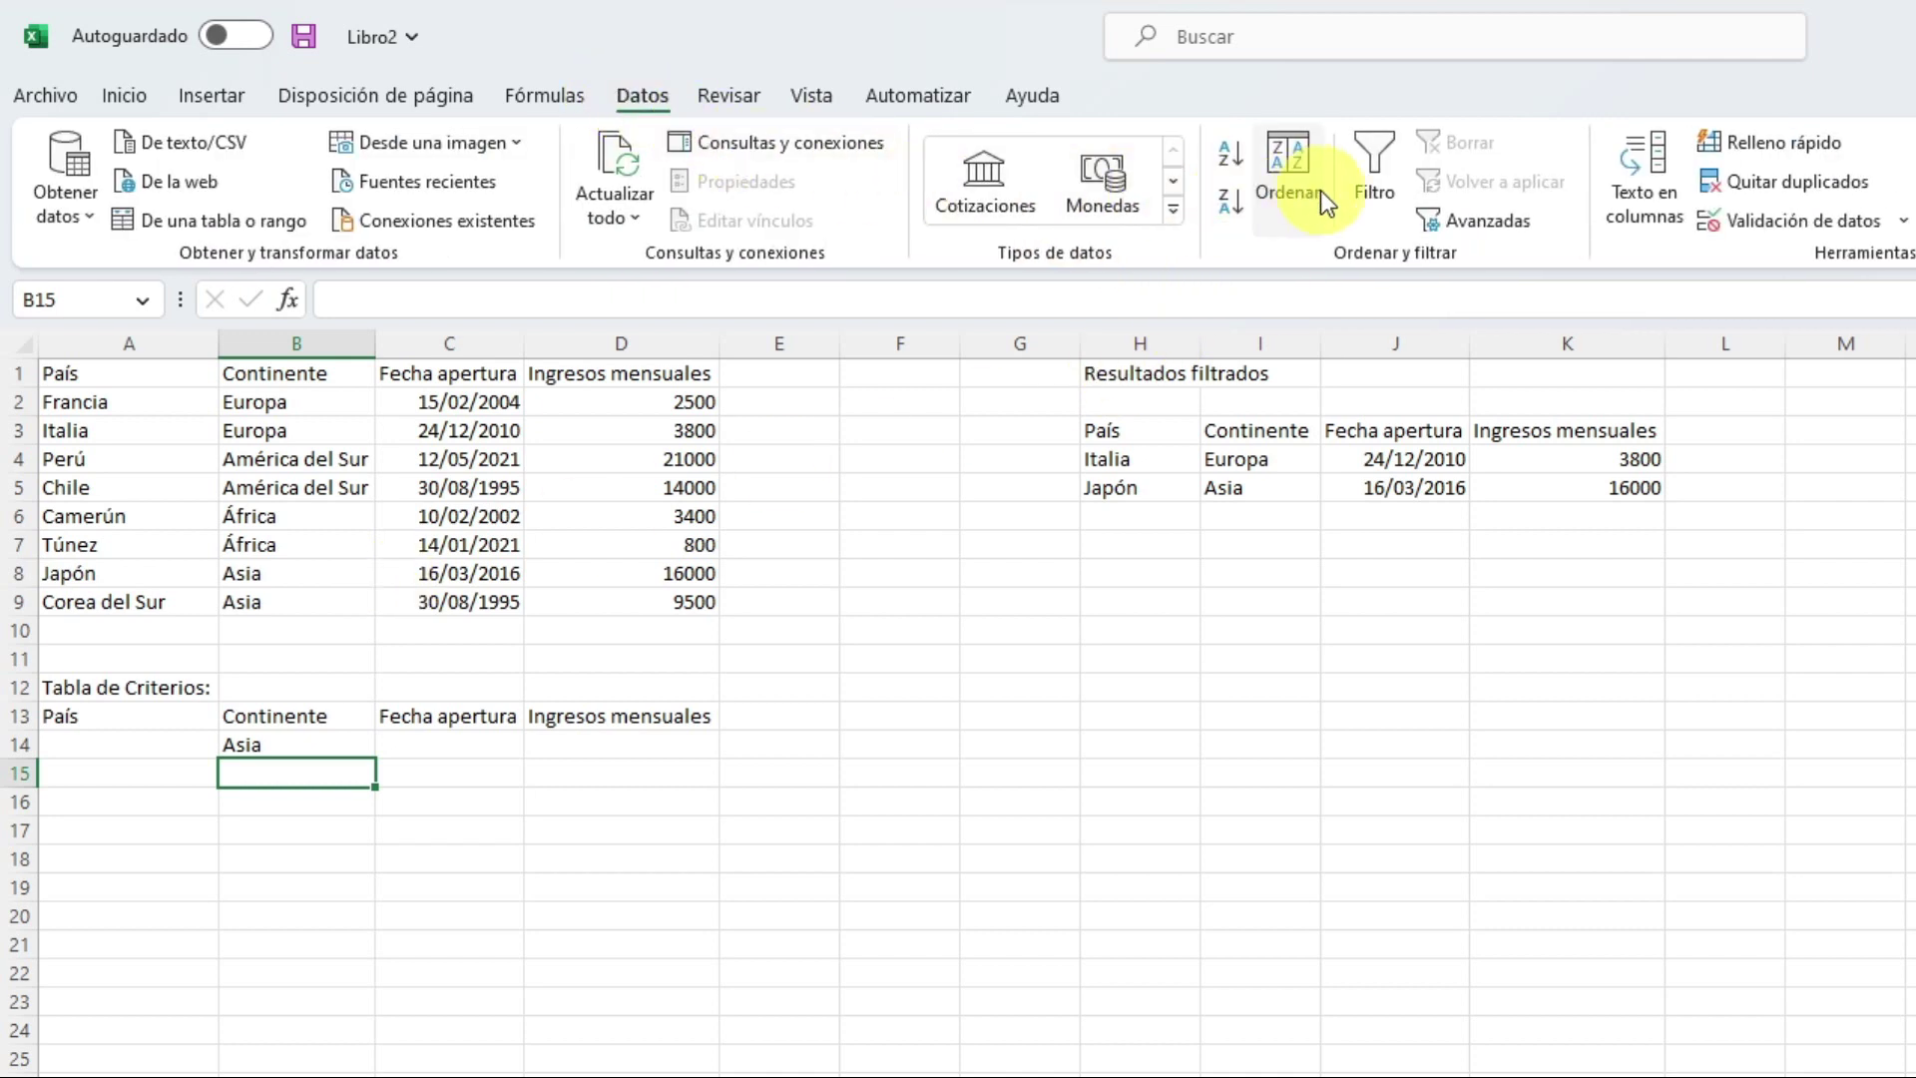
pyautogui.click(1475, 218)
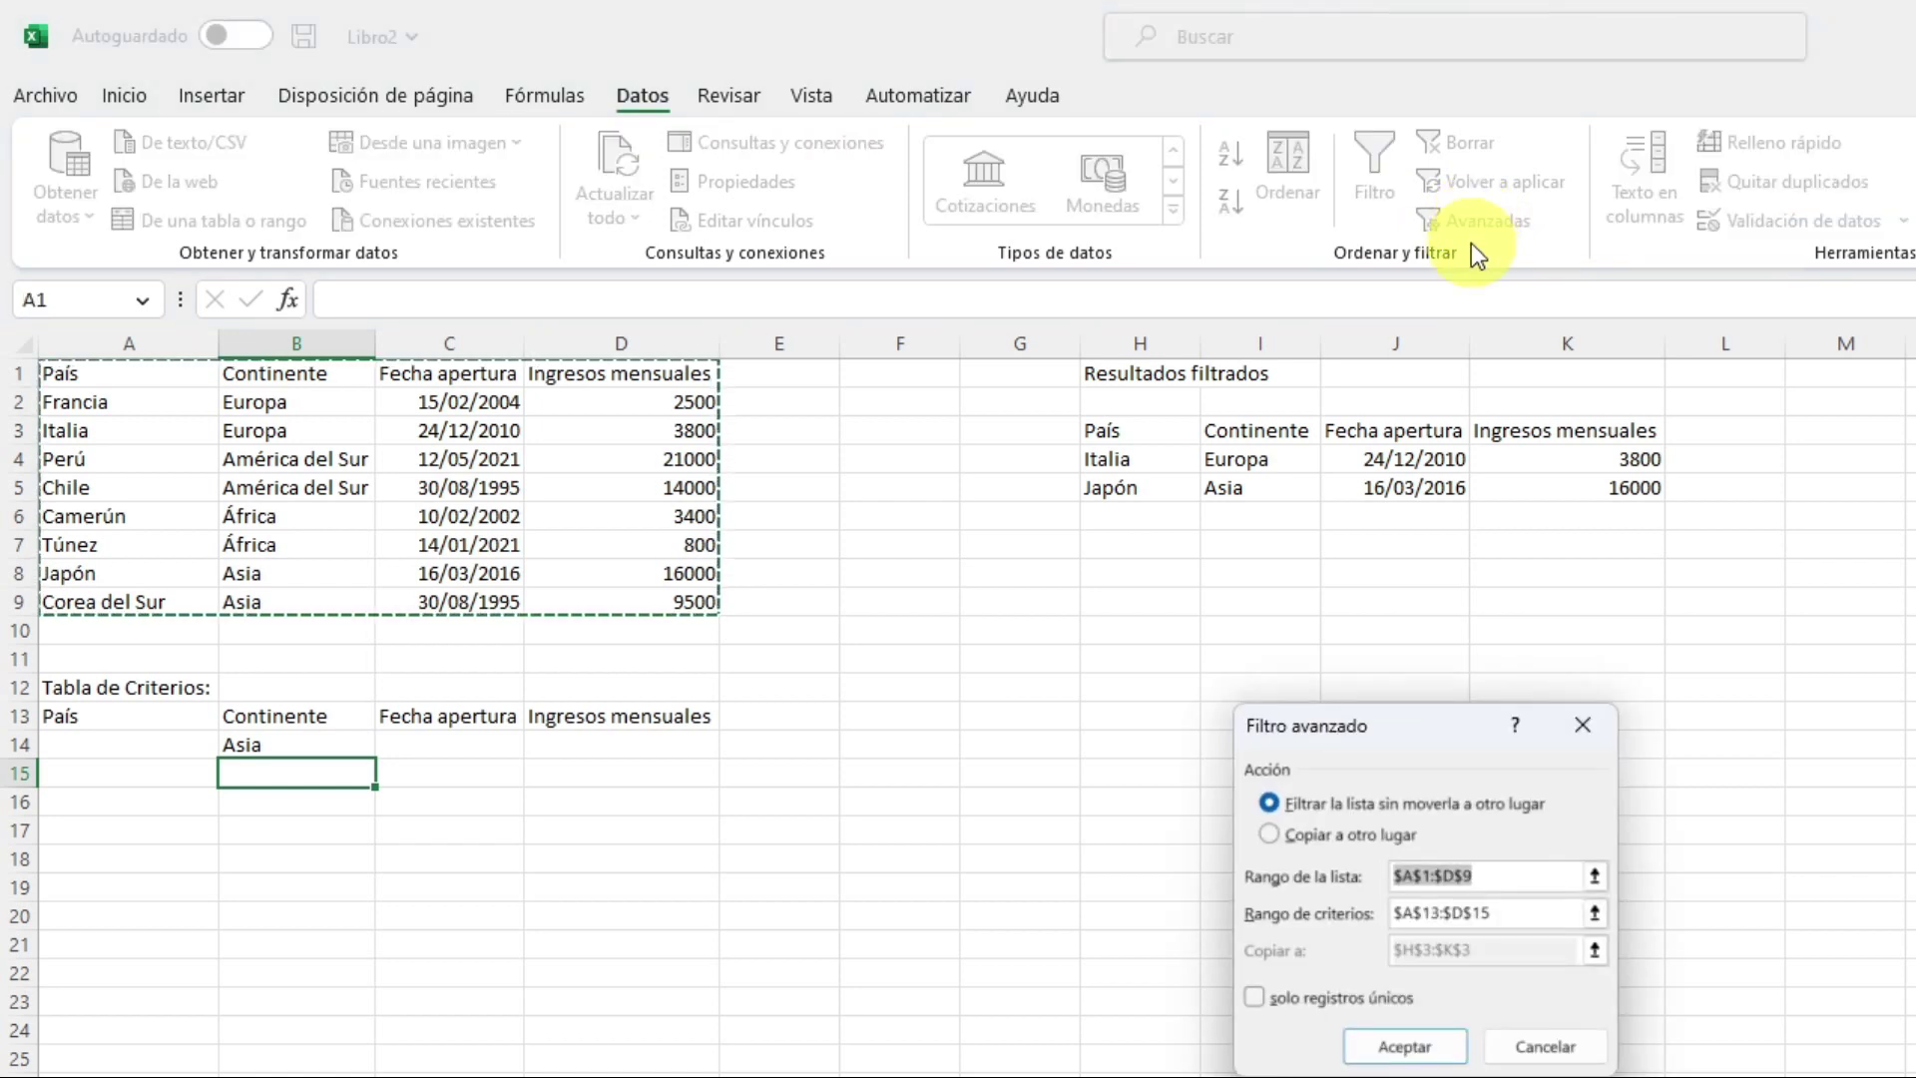
pyautogui.click(1275, 841)
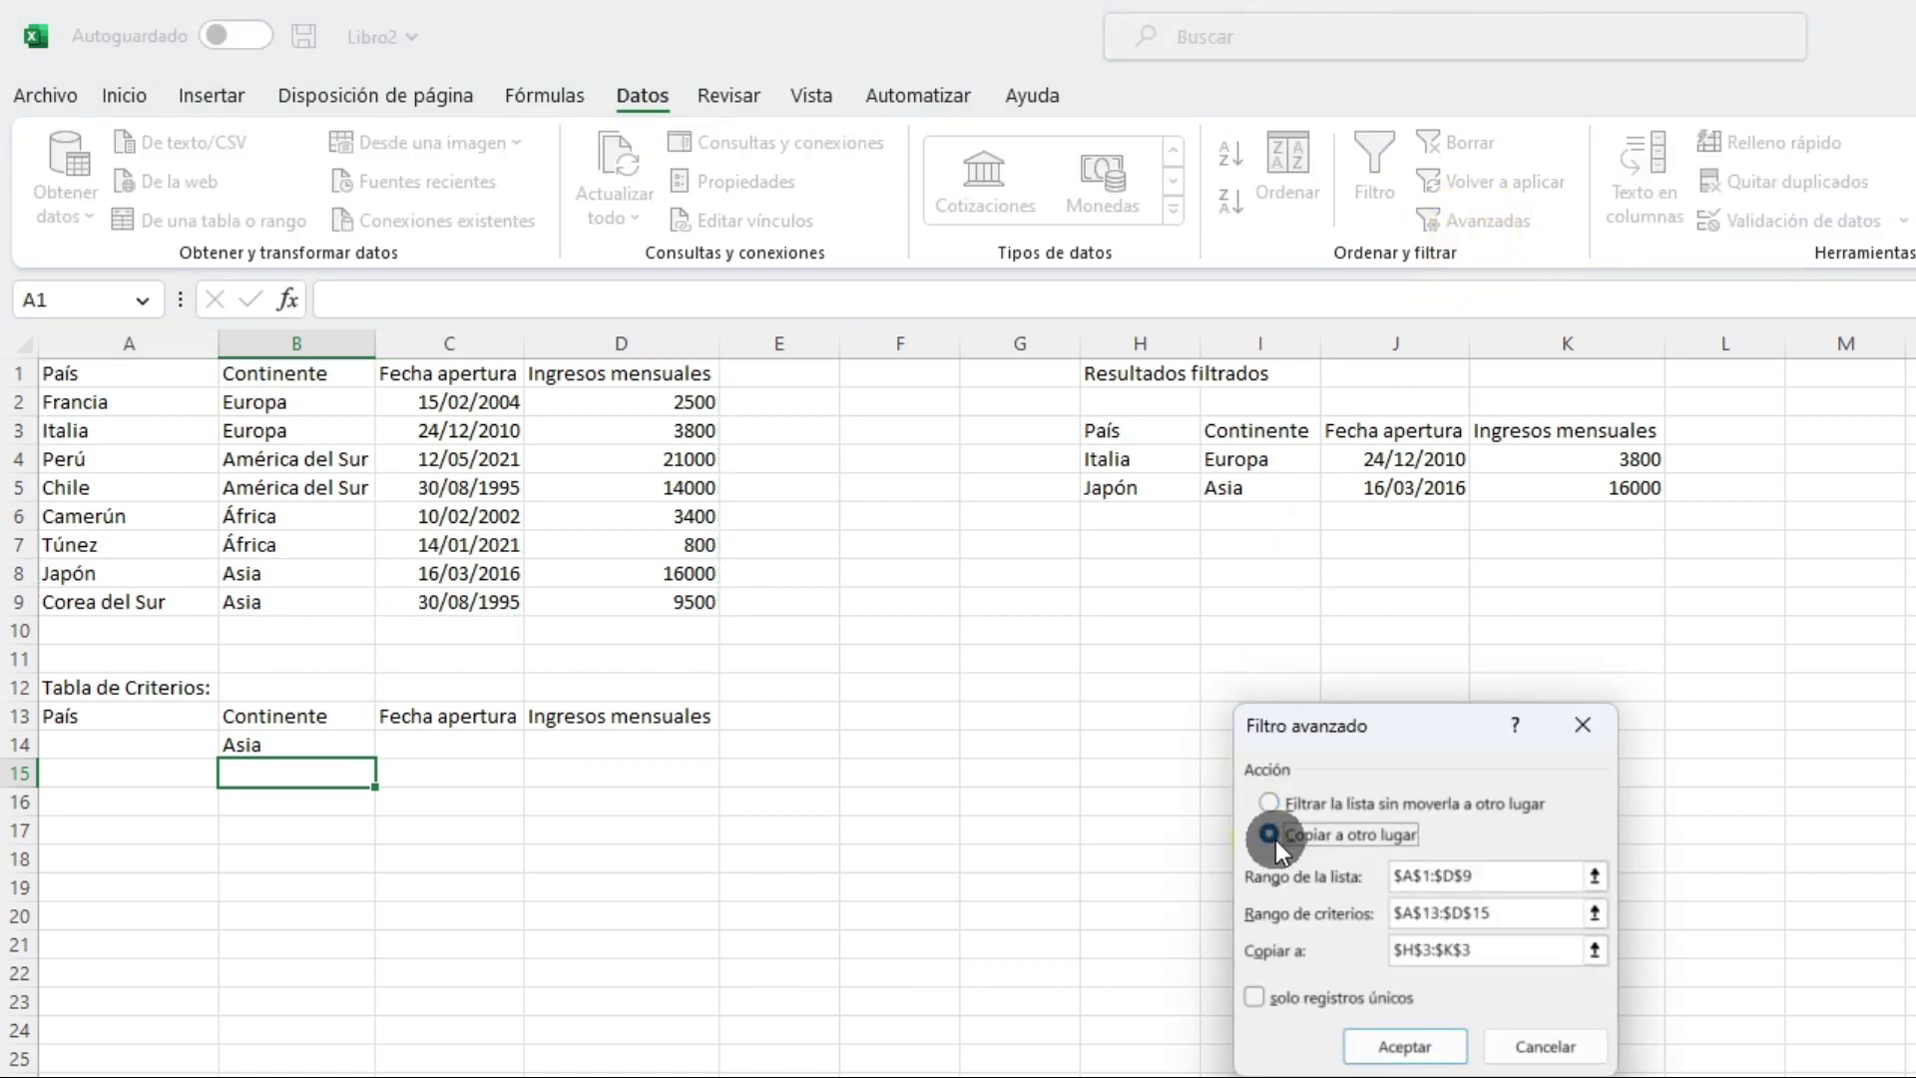
pyautogui.click(1494, 874)
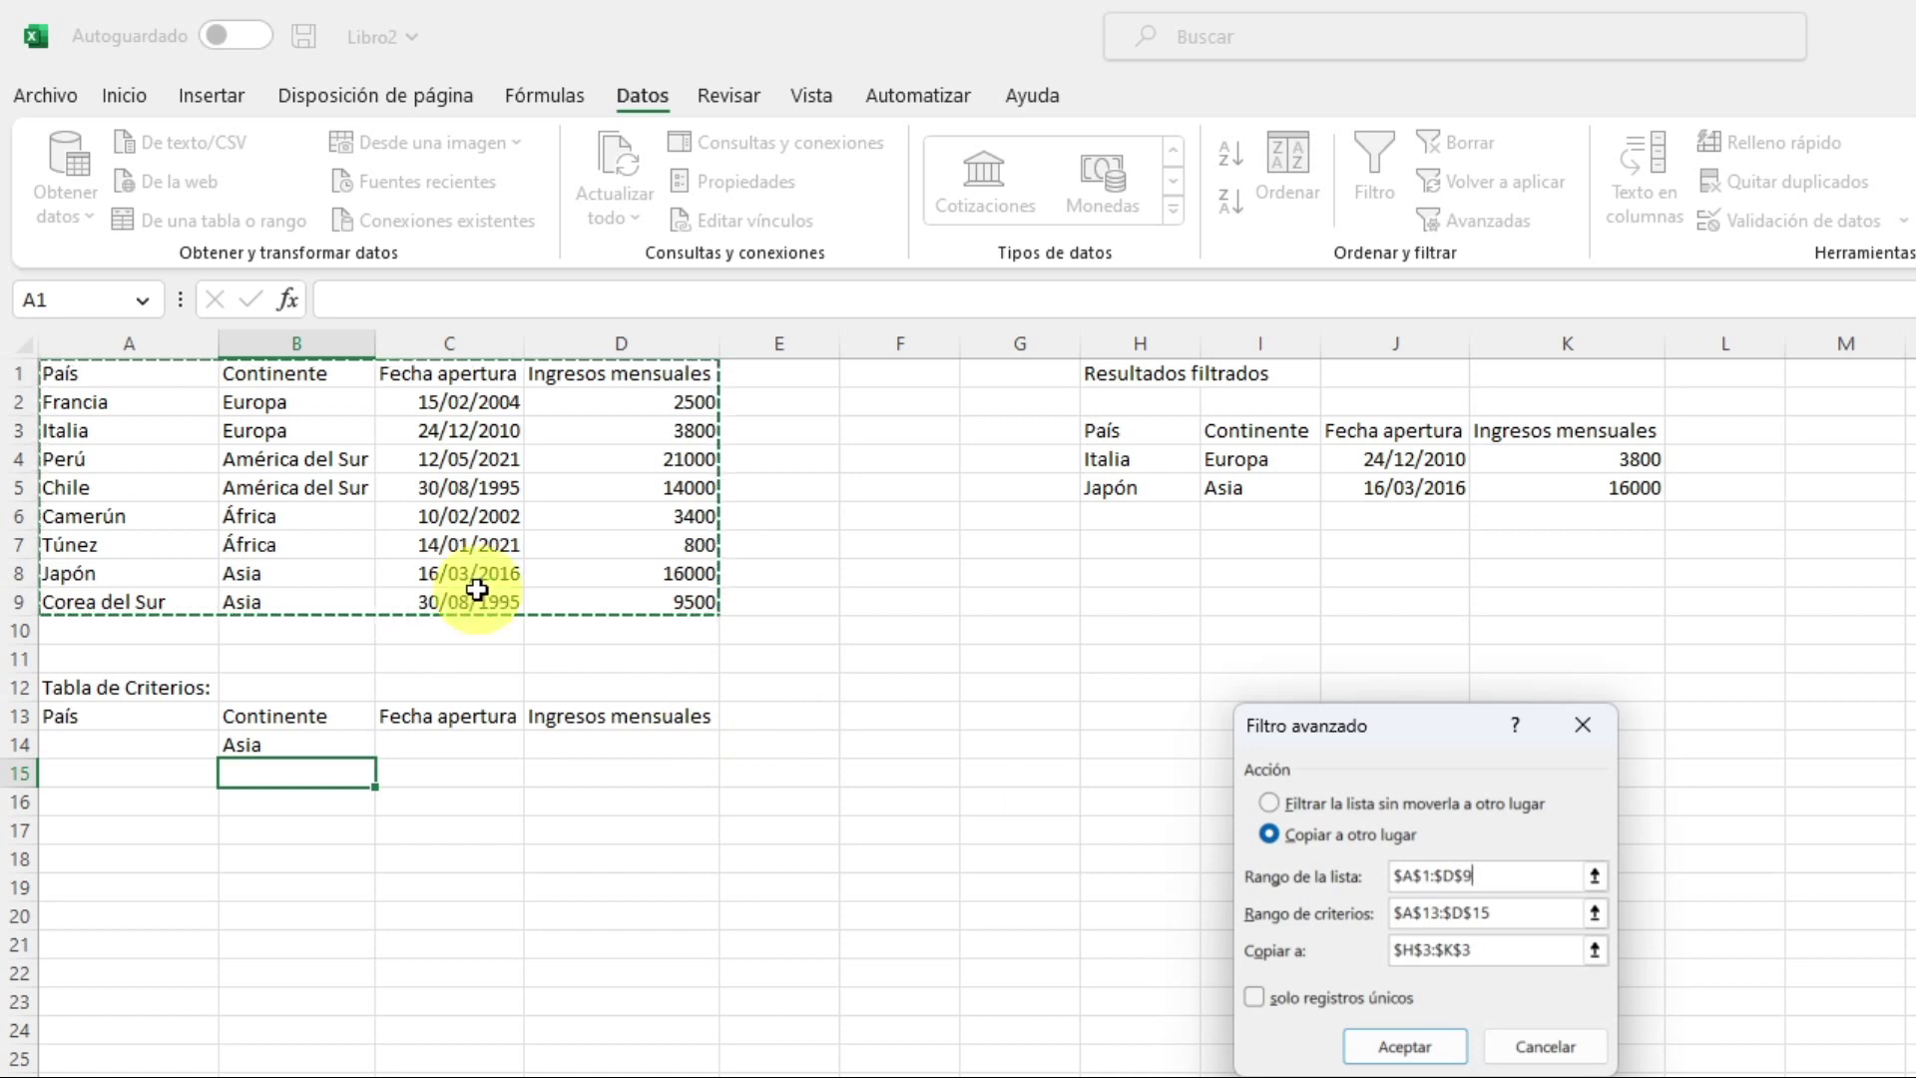
pyautogui.moveTo(123, 371); pyautogui.dragTo(594, 599)
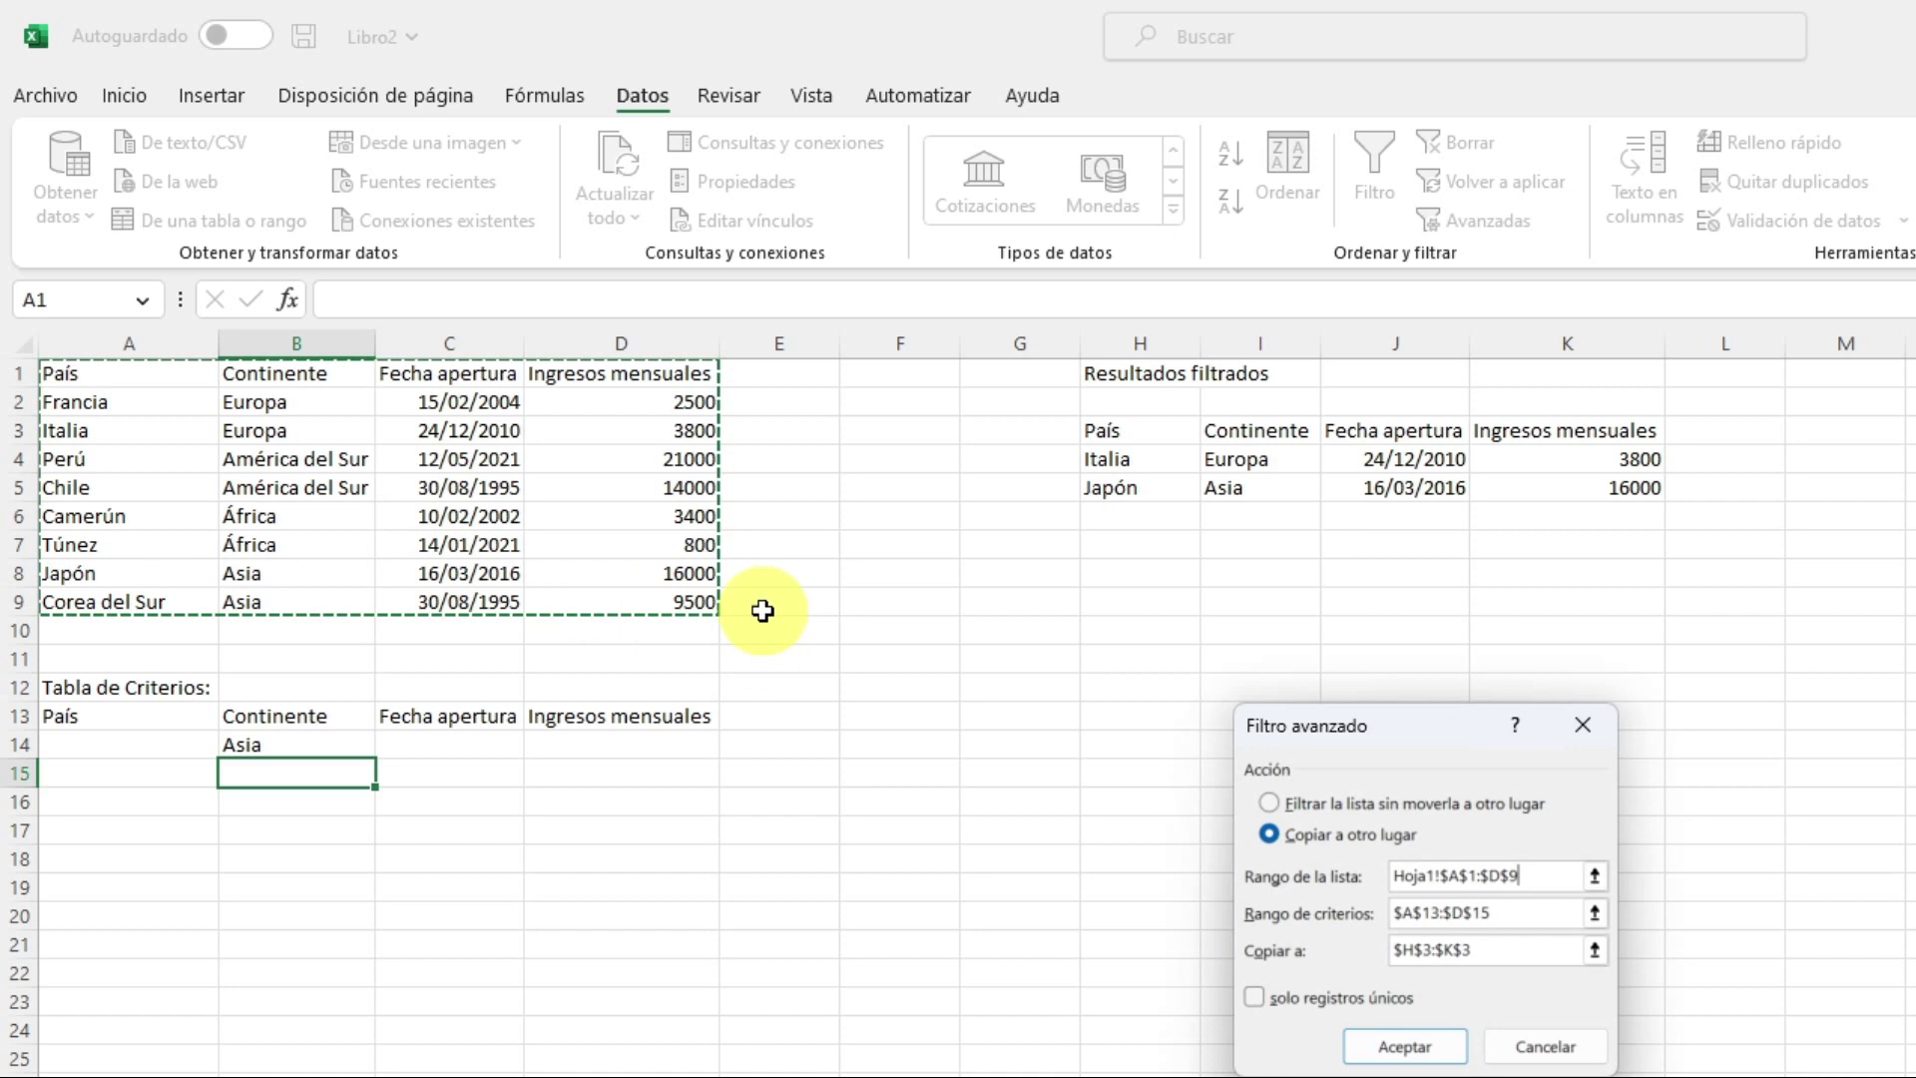
# - Set the criteria range to A13:D14 and the copy destination to the headers in H3:K3, and run the advanced filter
pyautogui.click(1518, 911)
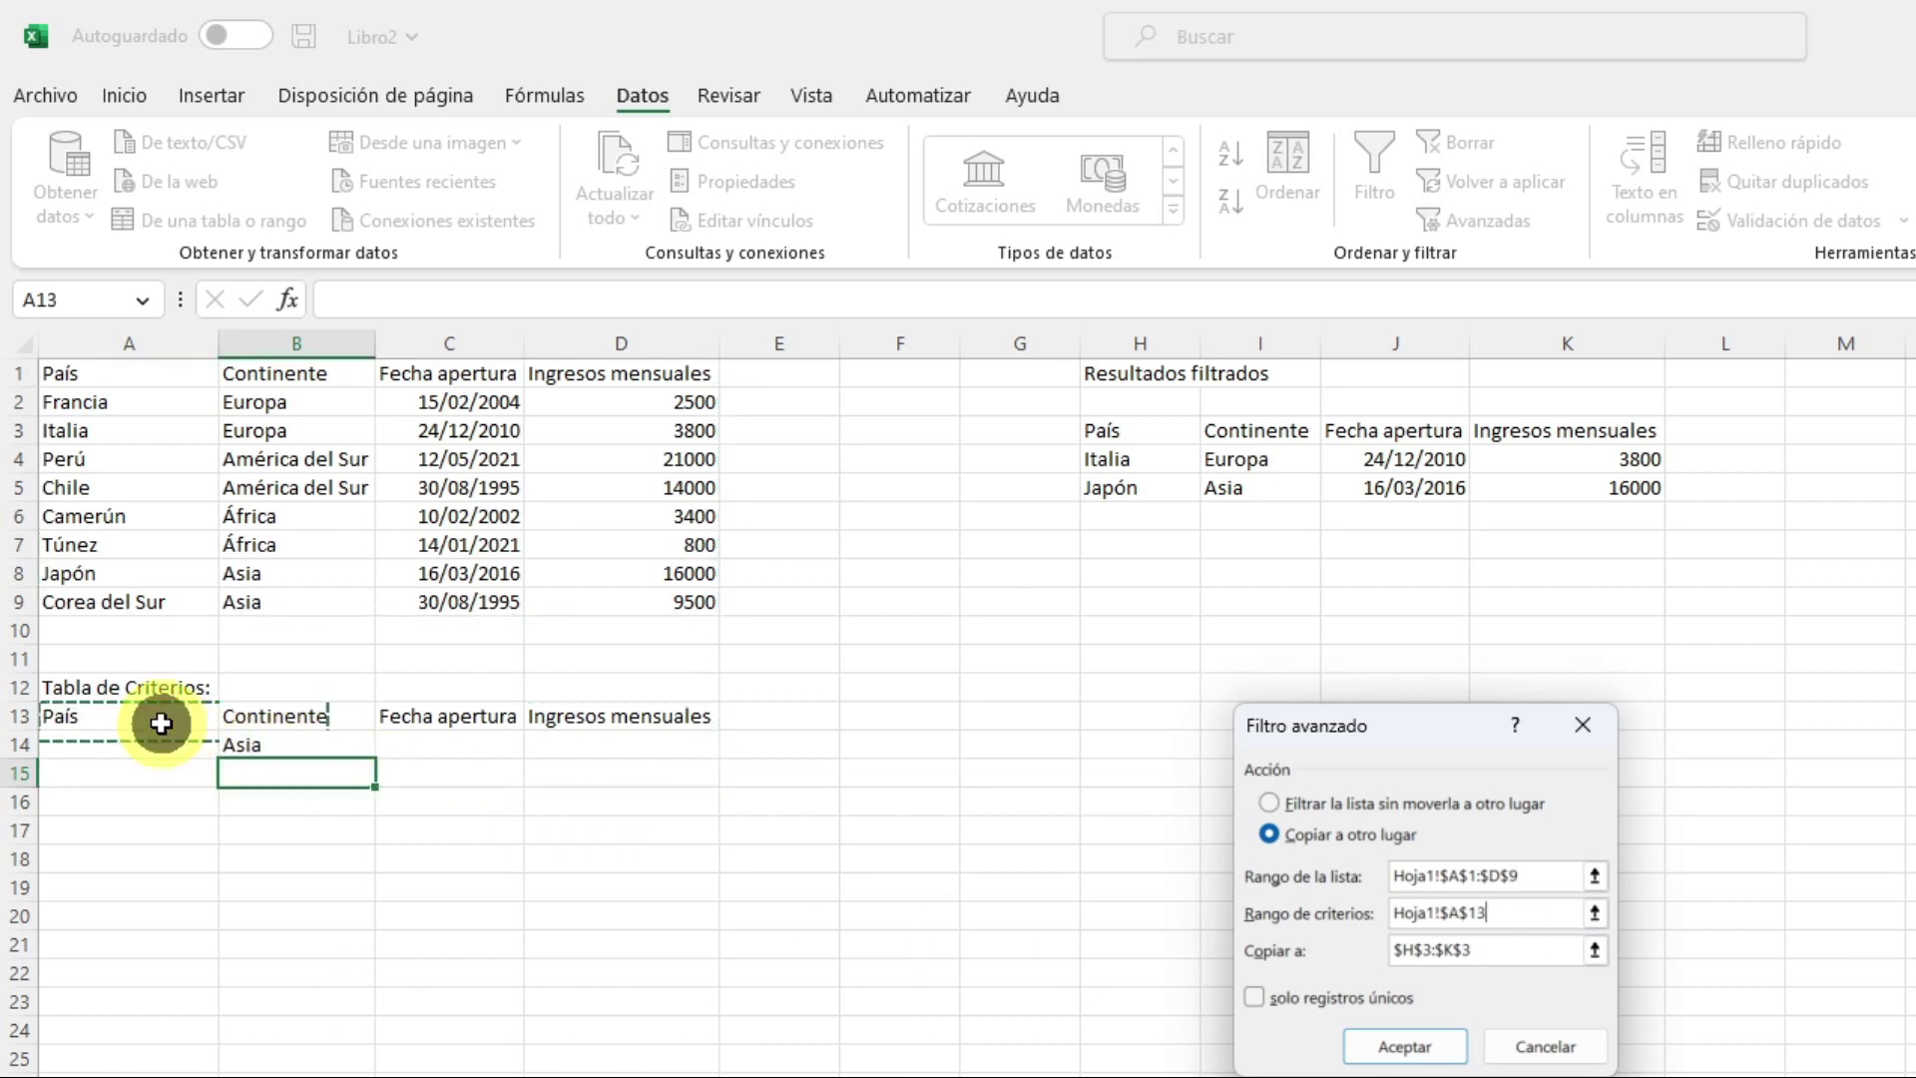
pyautogui.moveTo(159, 719); pyautogui.dragTo(633, 735)
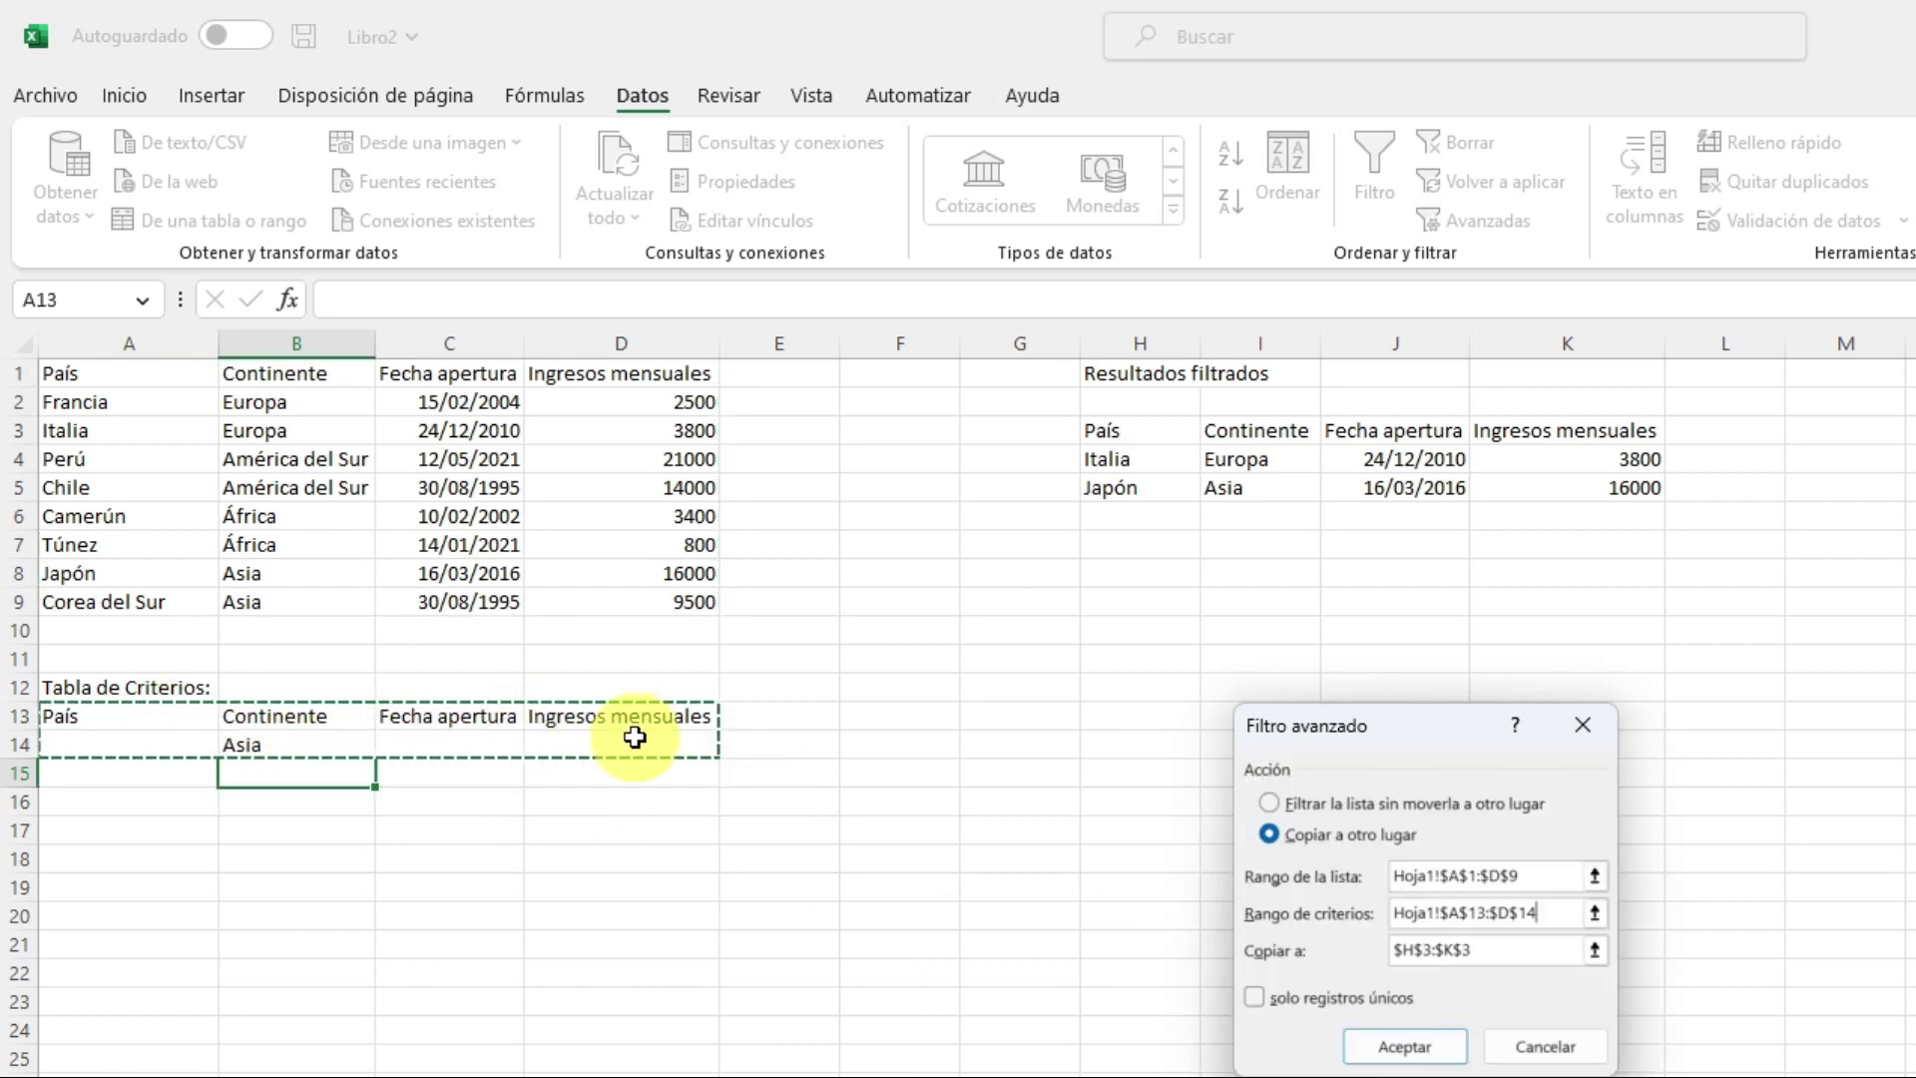
pyautogui.click(1496, 943)
pyautogui.click(1114, 435)
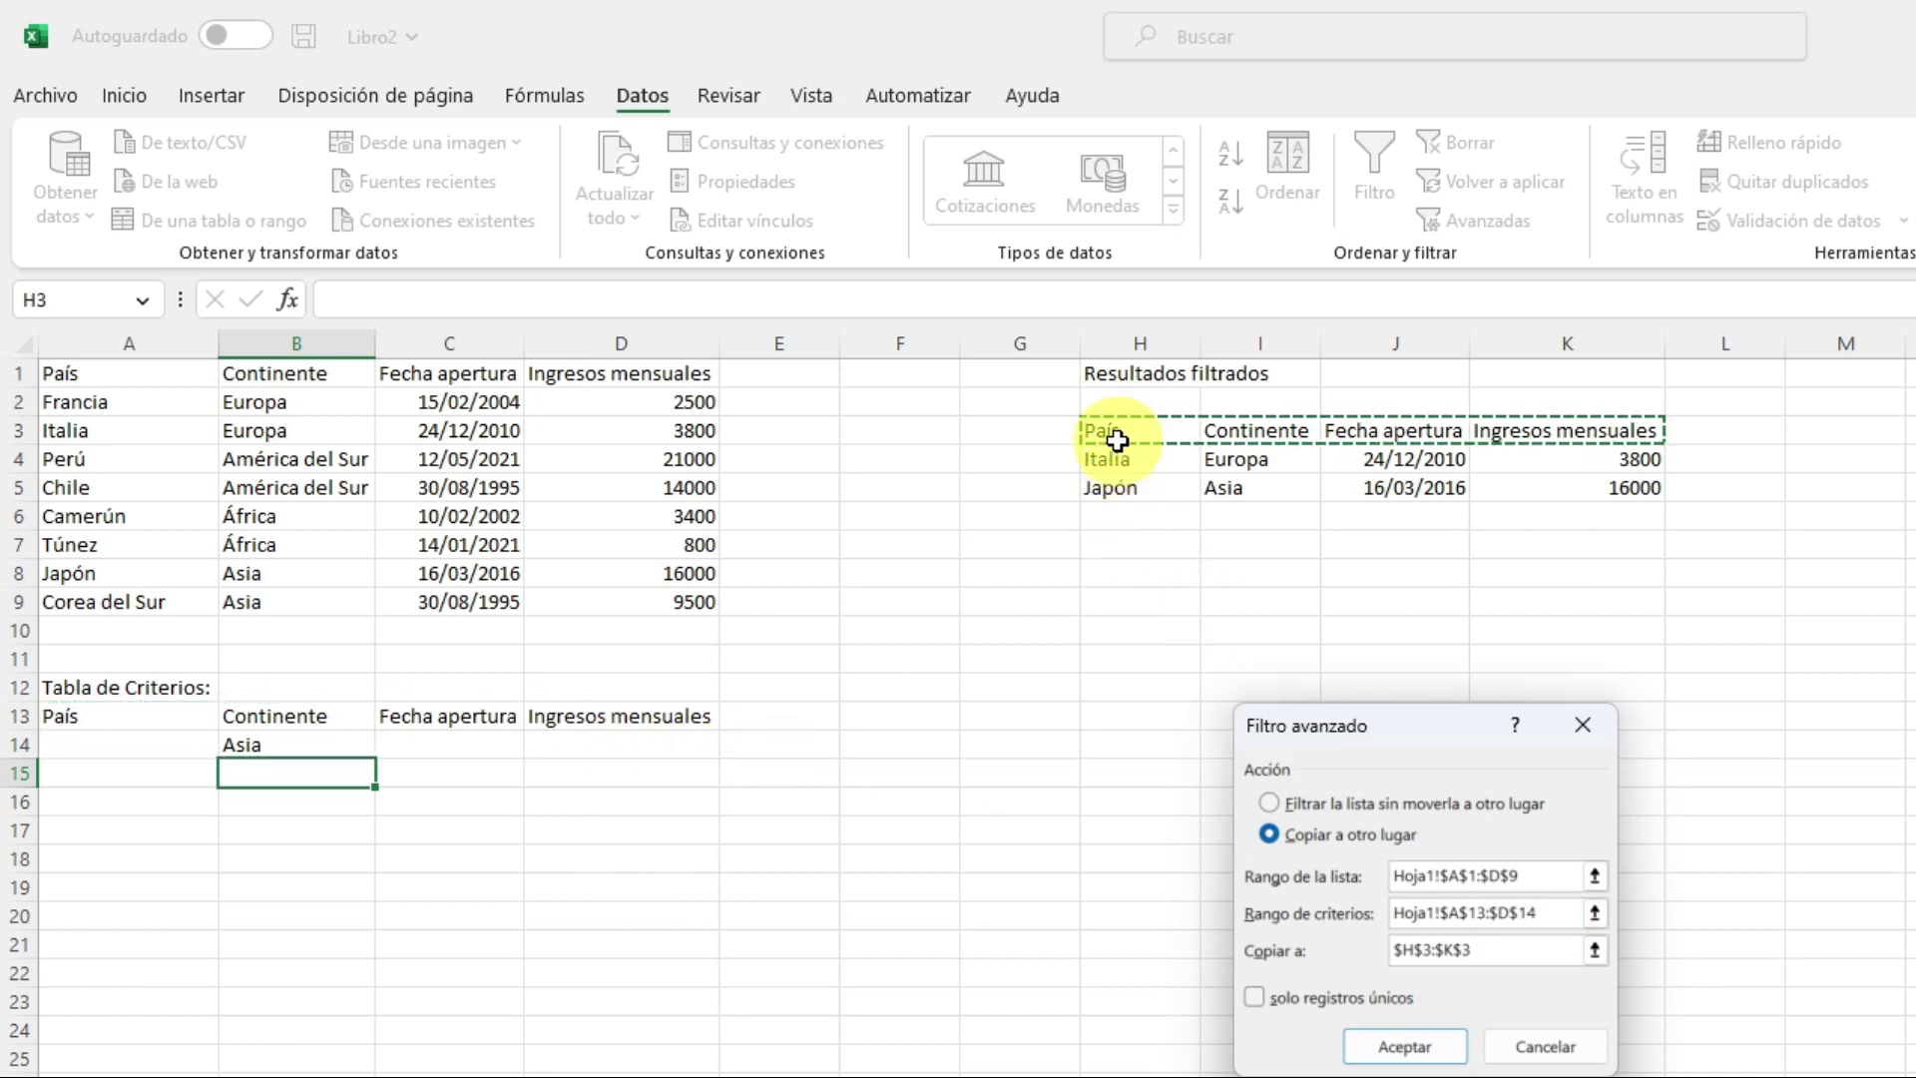
pyautogui.moveTo(1116, 440); pyautogui.dragTo(1505, 420)
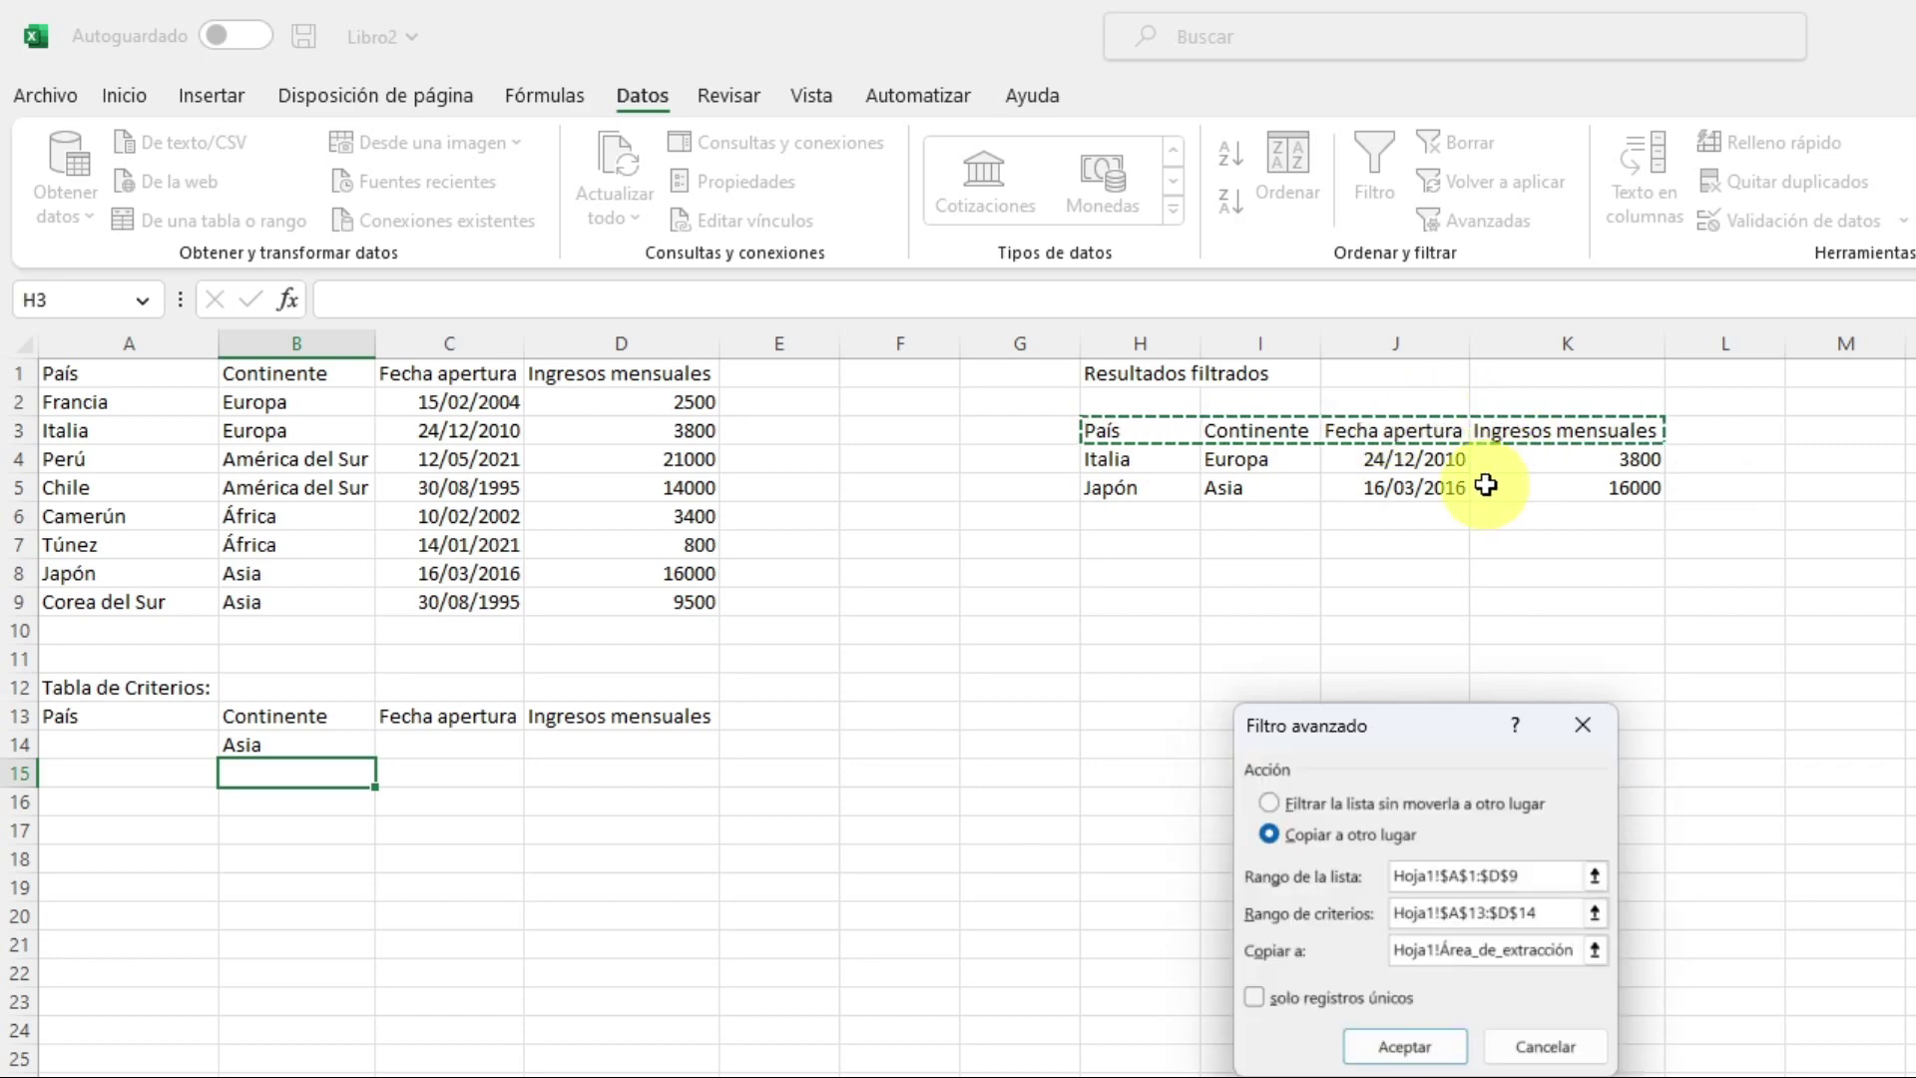
pyautogui.click(1387, 1046)
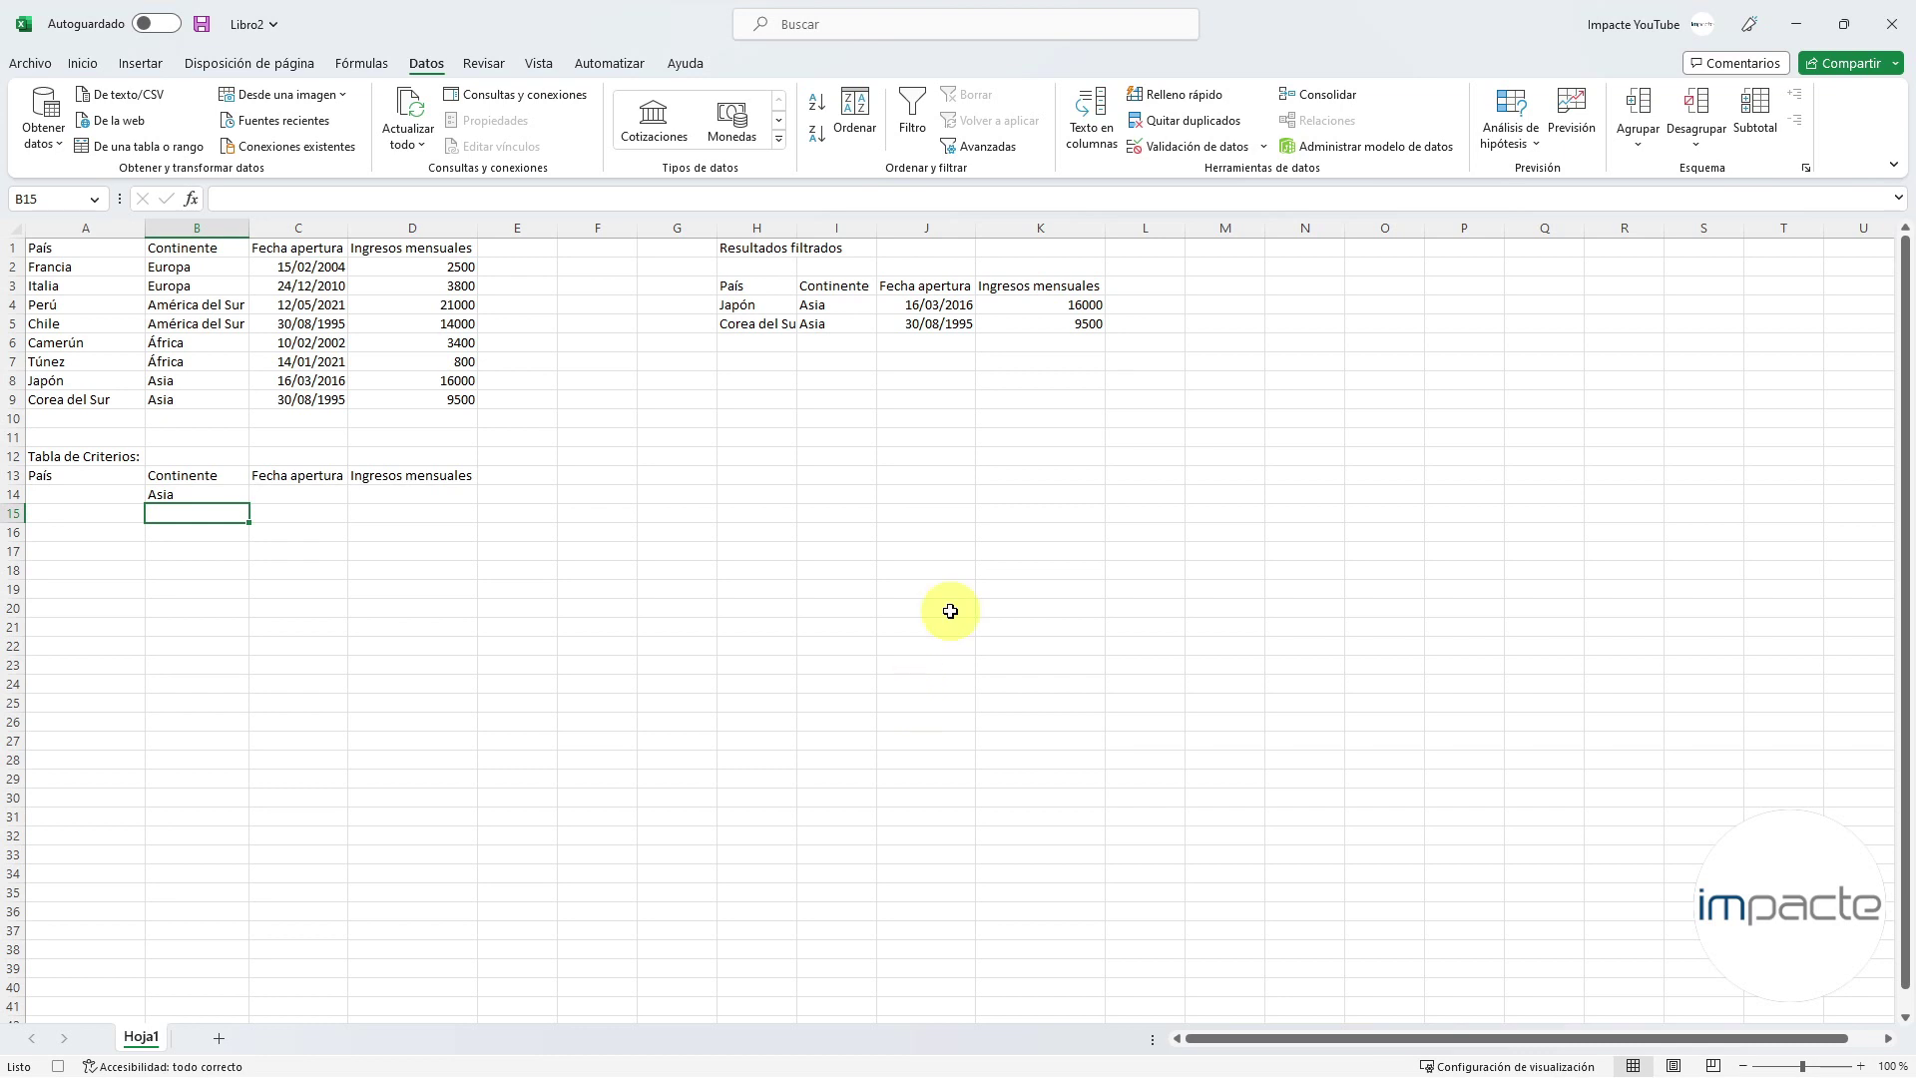
# - Stop recording the macro
pyautogui.click(529, 66)
pyautogui.click(1629, 155)
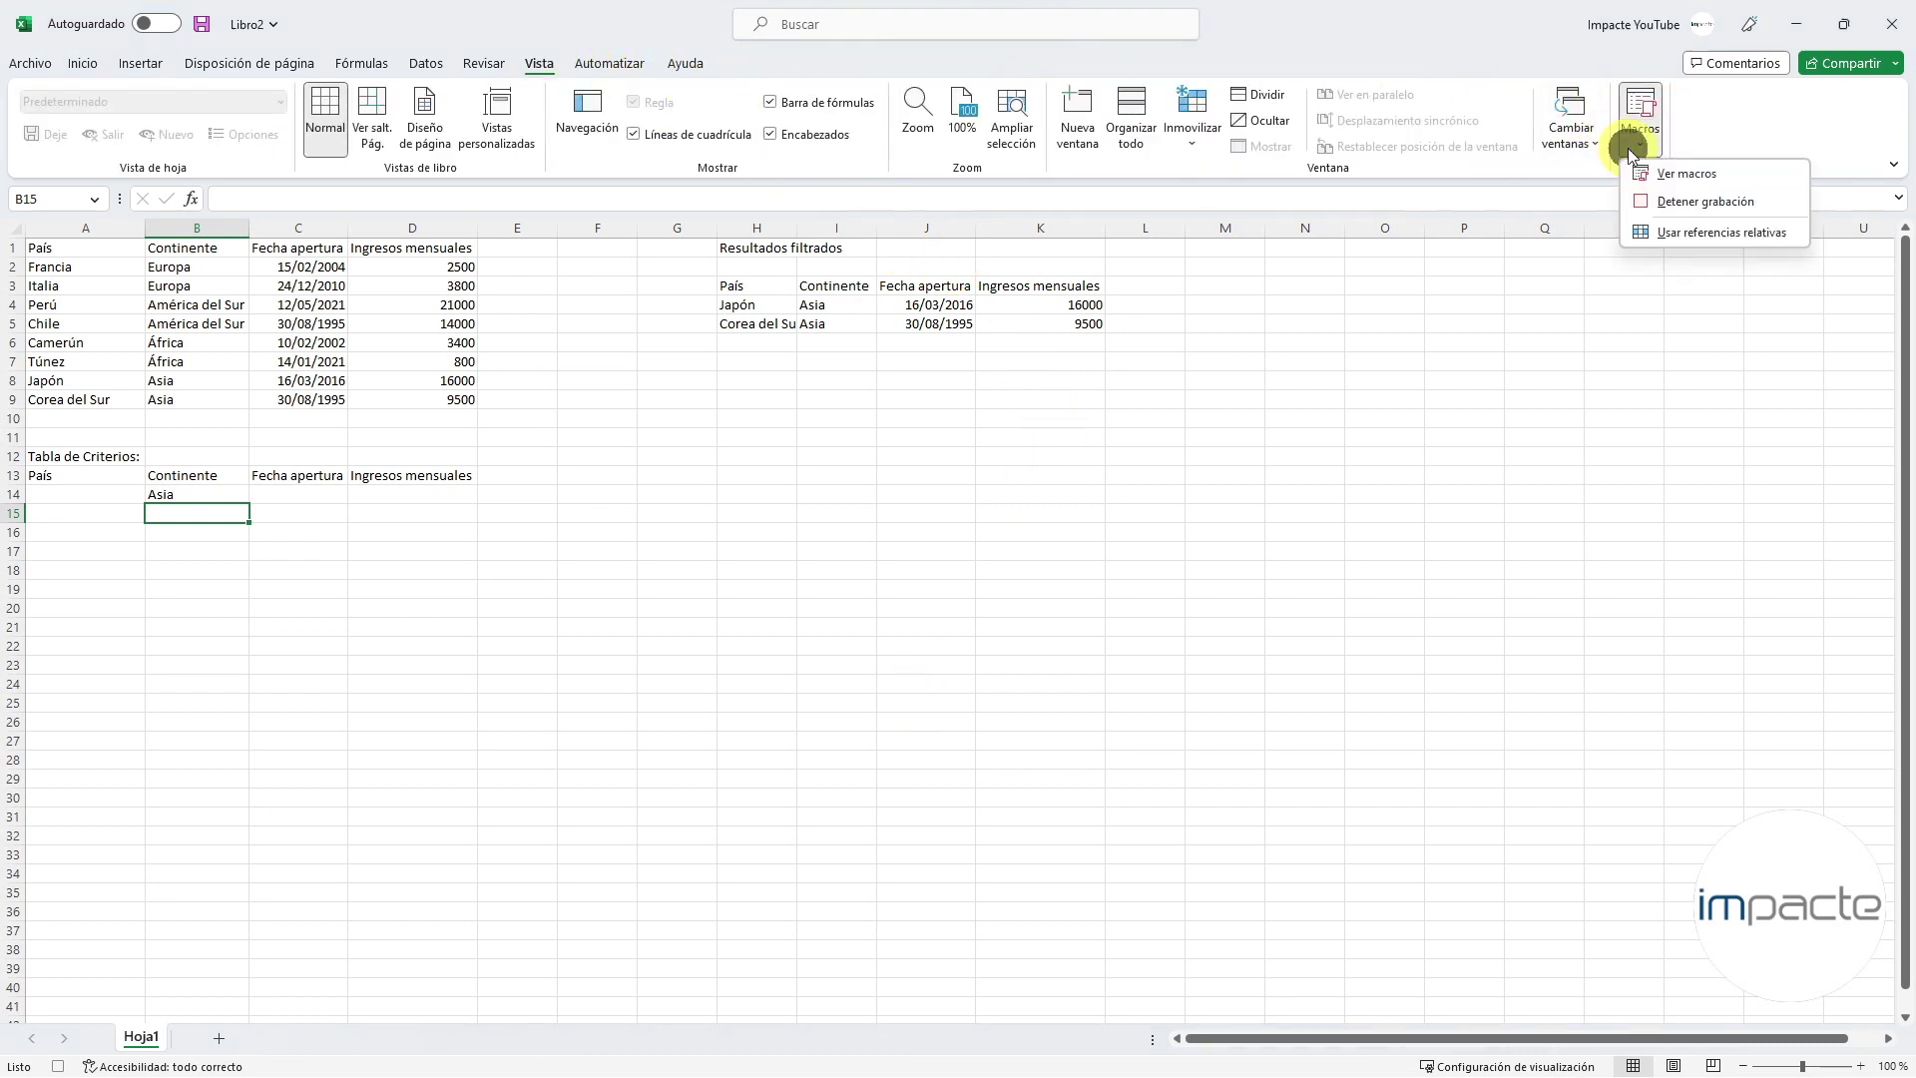
pyautogui.click(1659, 196)
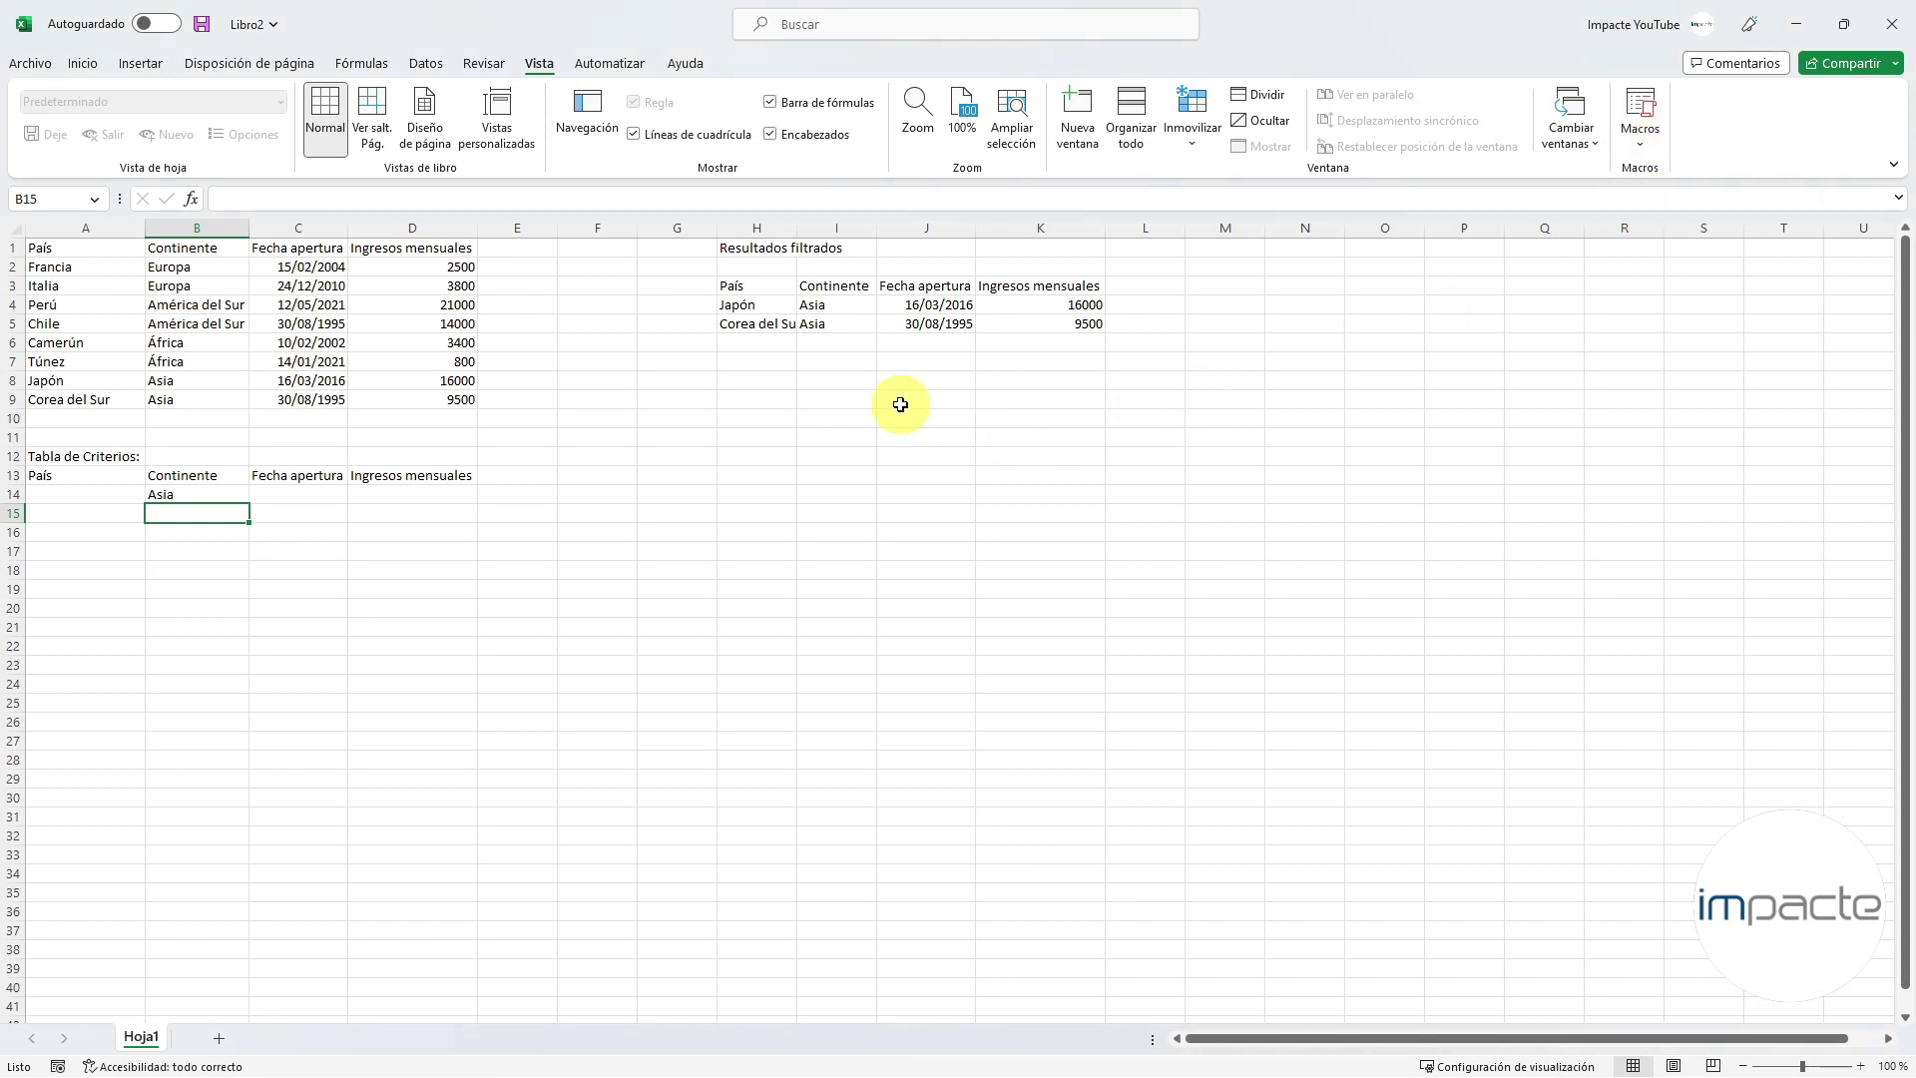
# - Clear the filtered results in H4:K5 and the criteria row A14:D14
pyautogui.moveTo(761, 305); pyautogui.dragTo(845, 322)
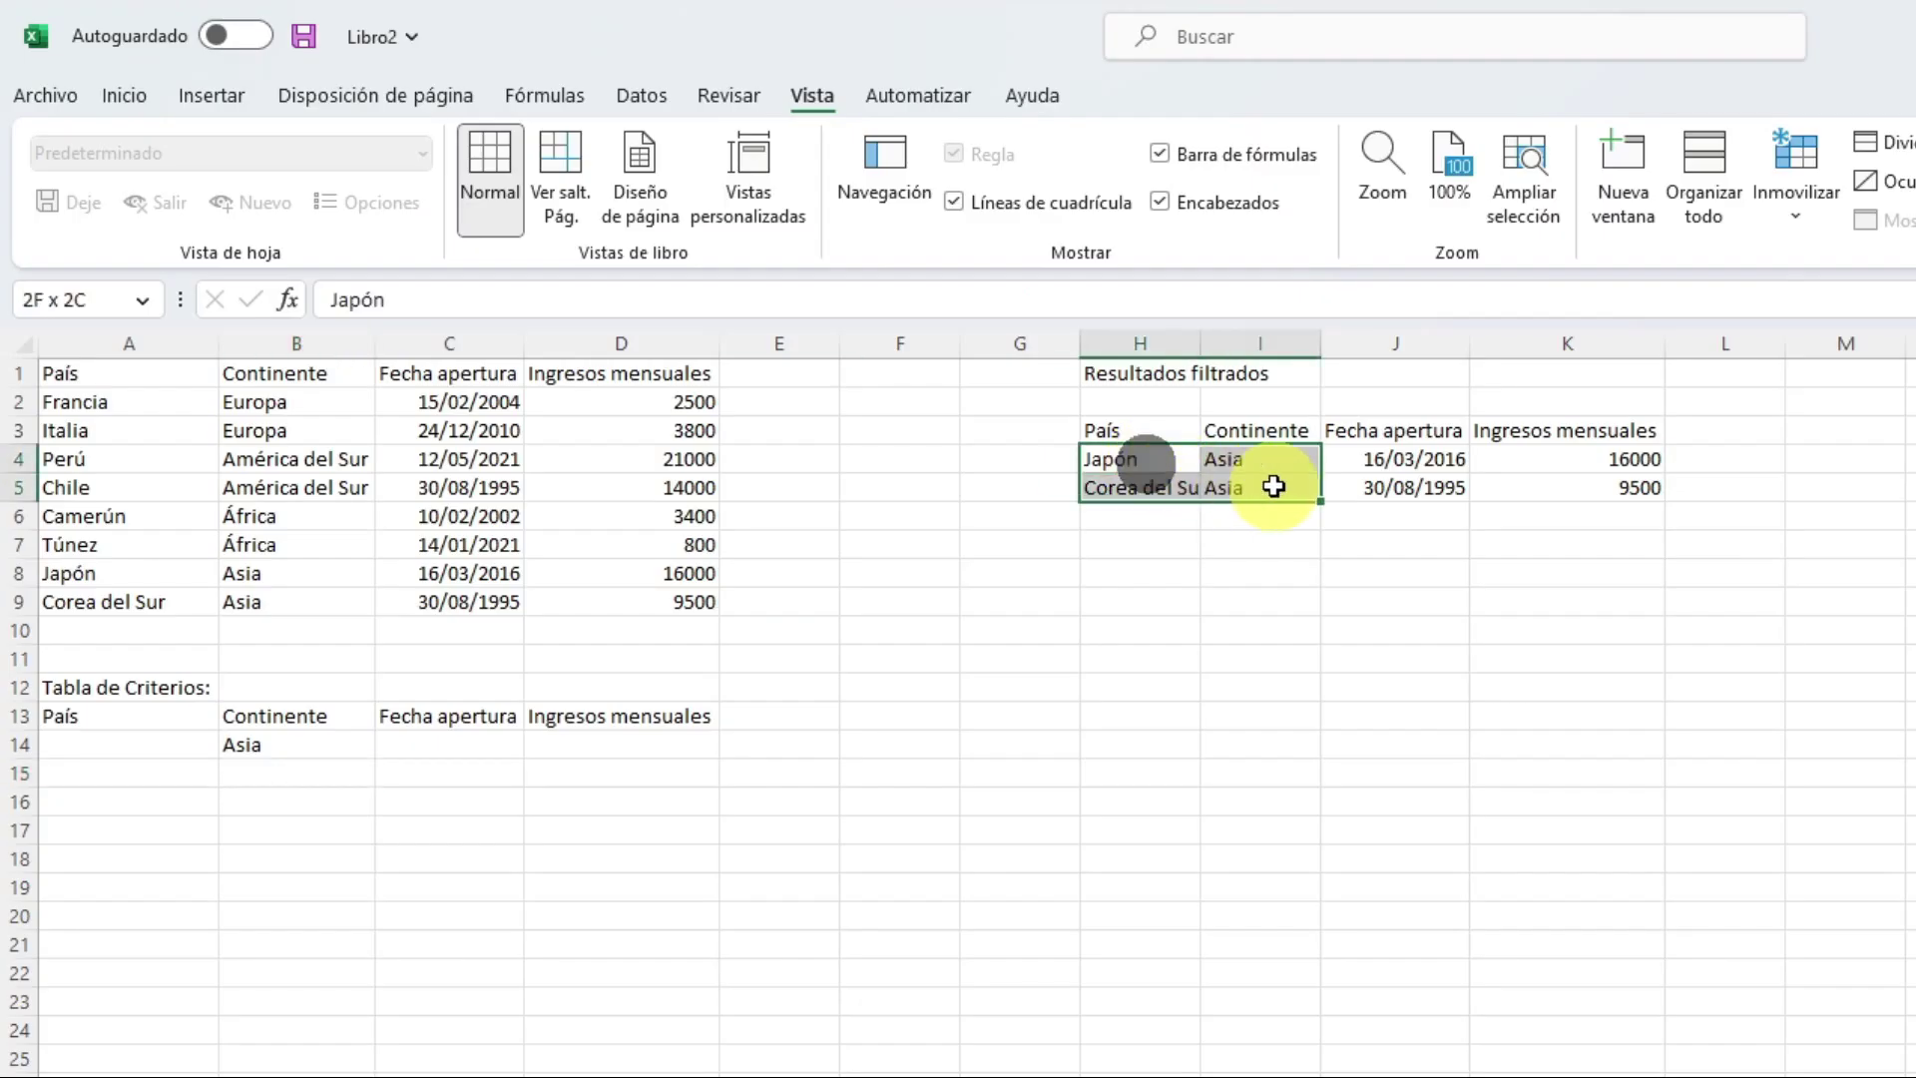
pyautogui.moveTo(1274, 486); pyautogui.dragTo(1513, 480)
pyautogui.press('Delete')
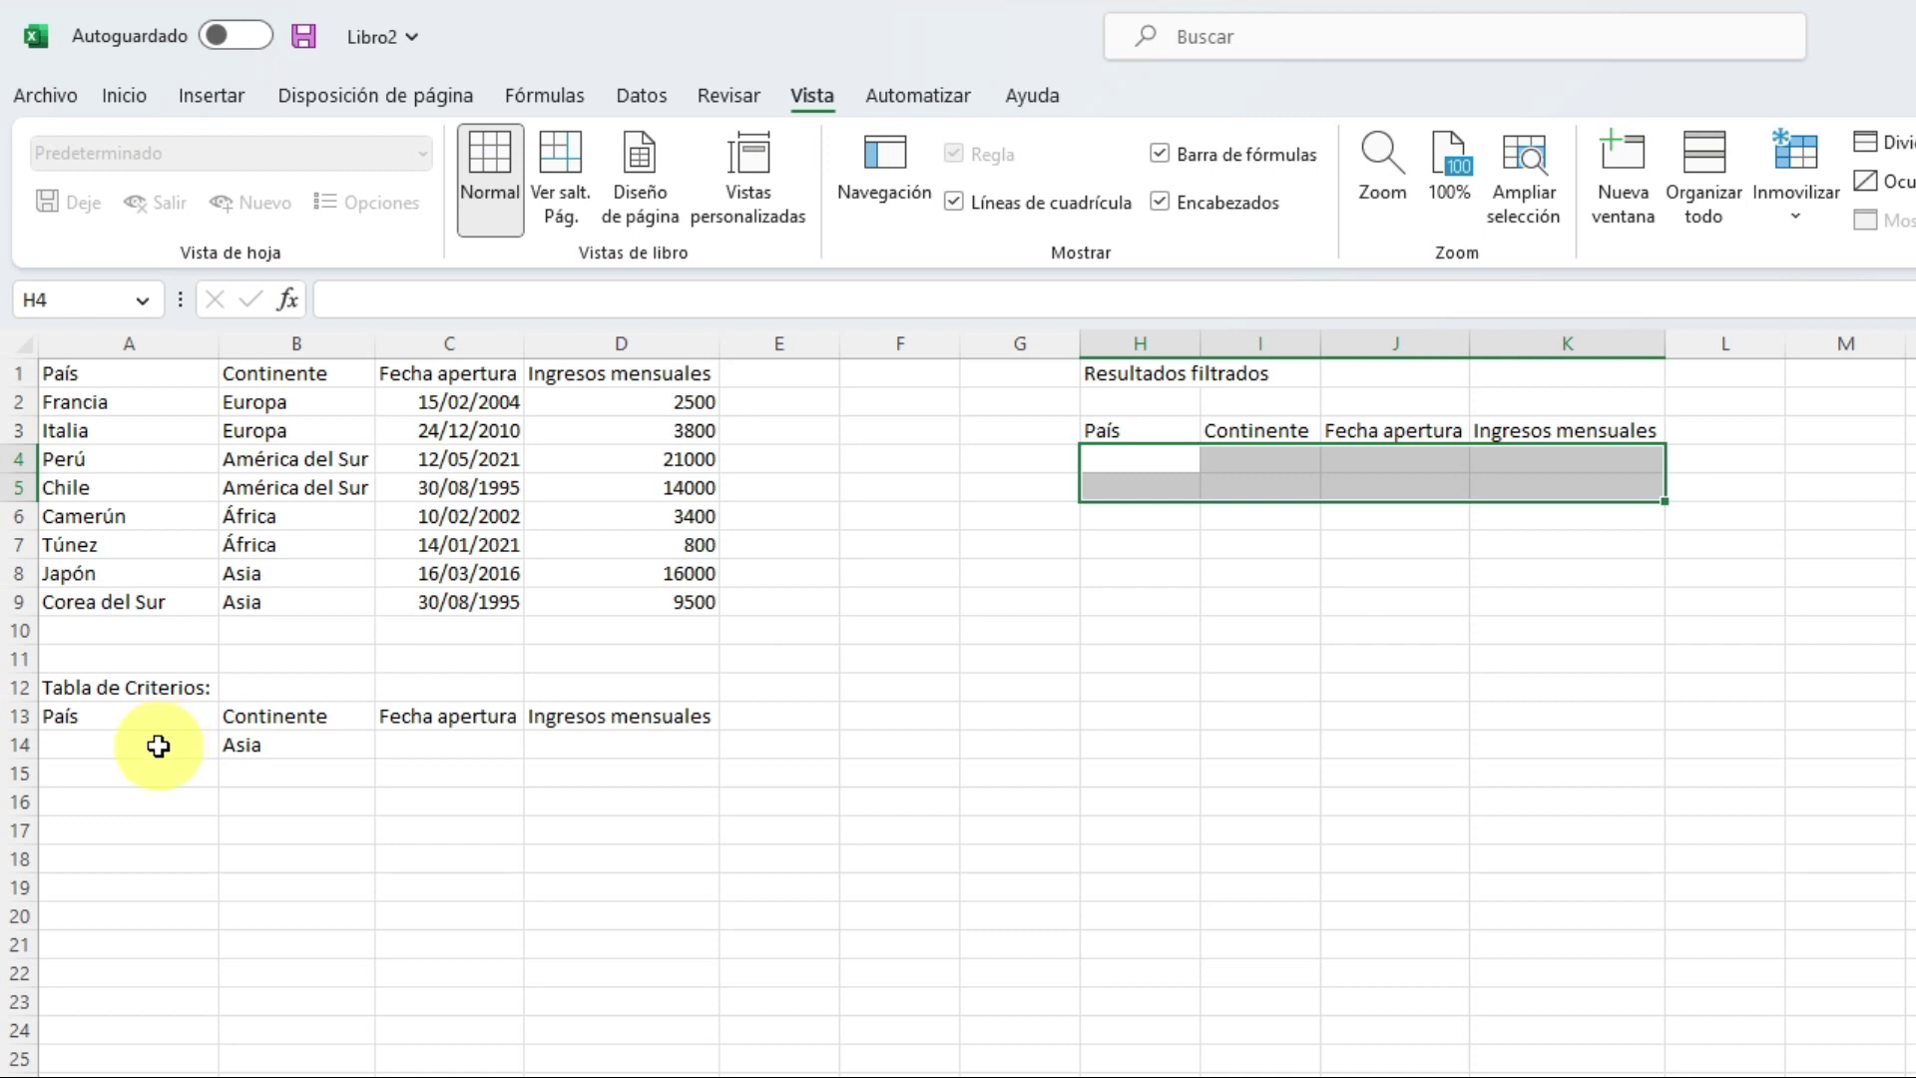
pyautogui.moveTo(159, 743); pyautogui.dragTo(626, 747)
pyautogui.press('Delete')
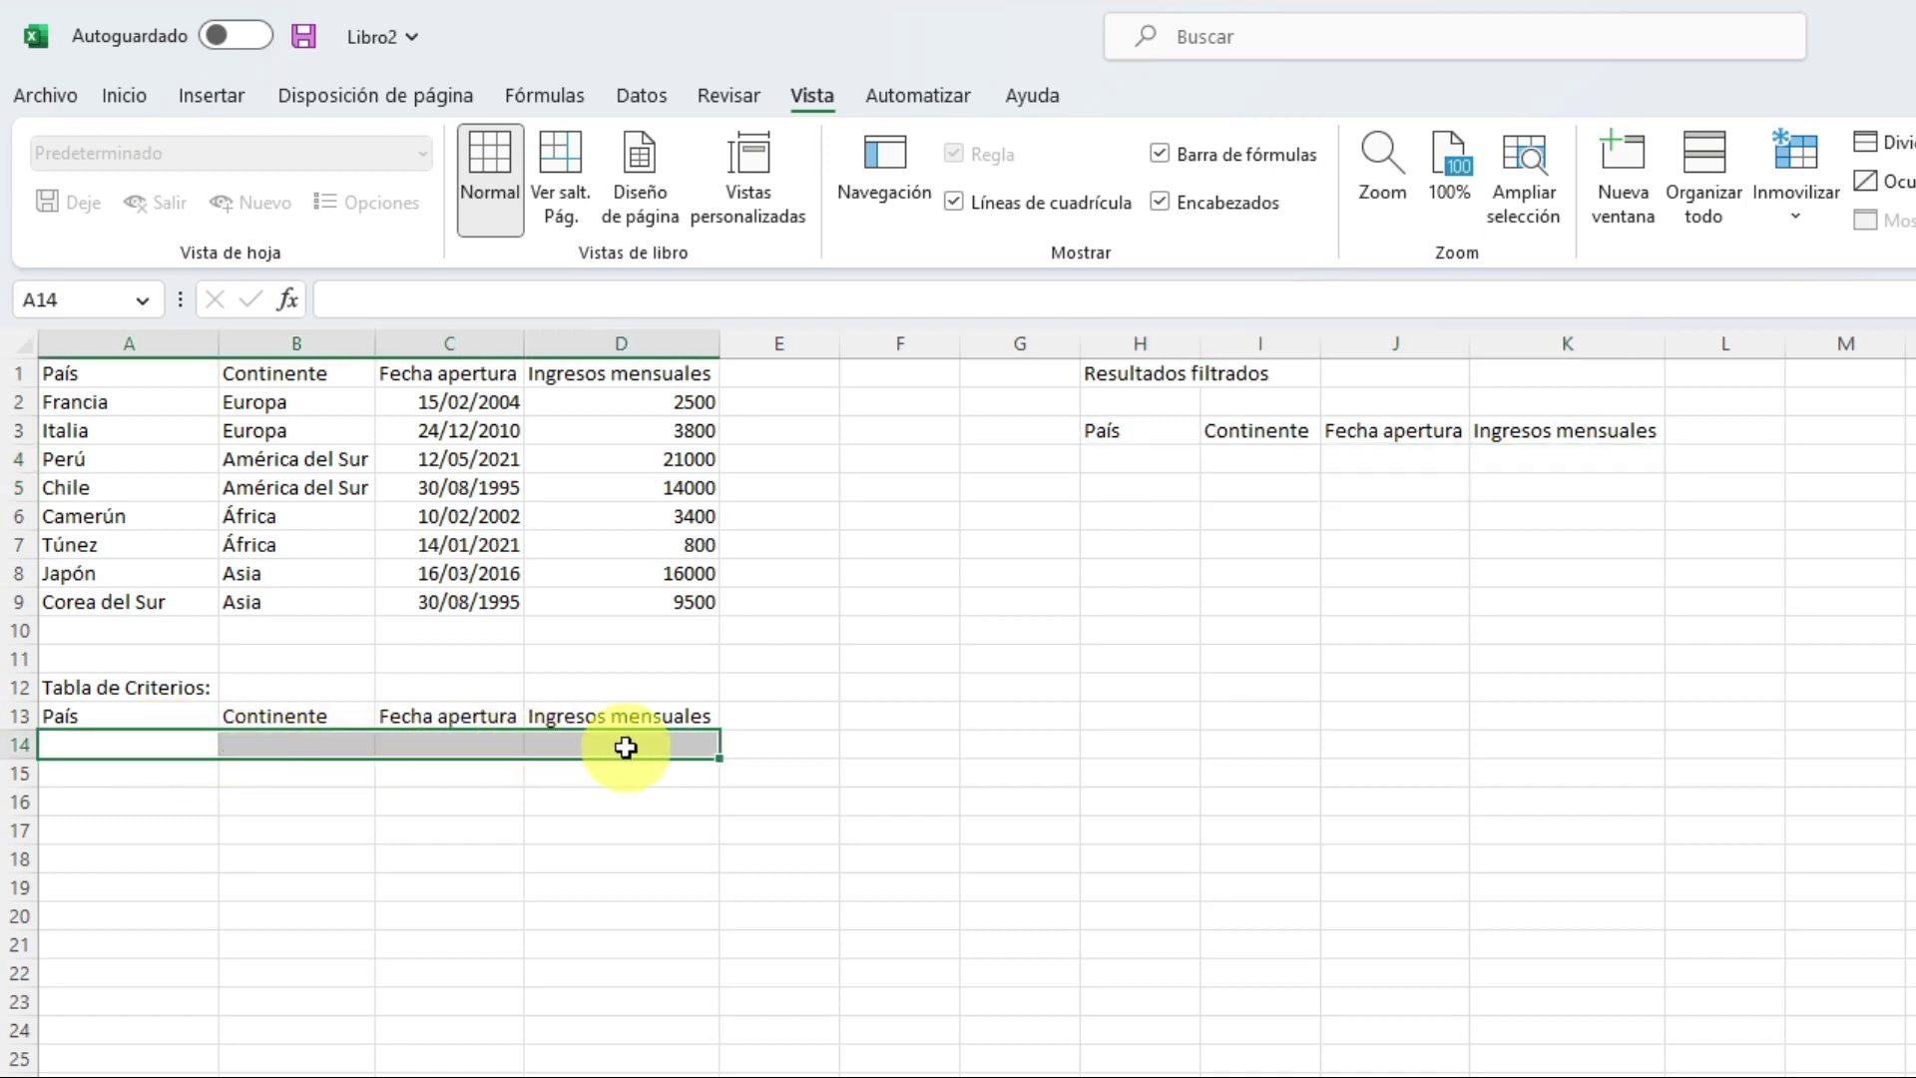
pyautogui.click(670, 933)
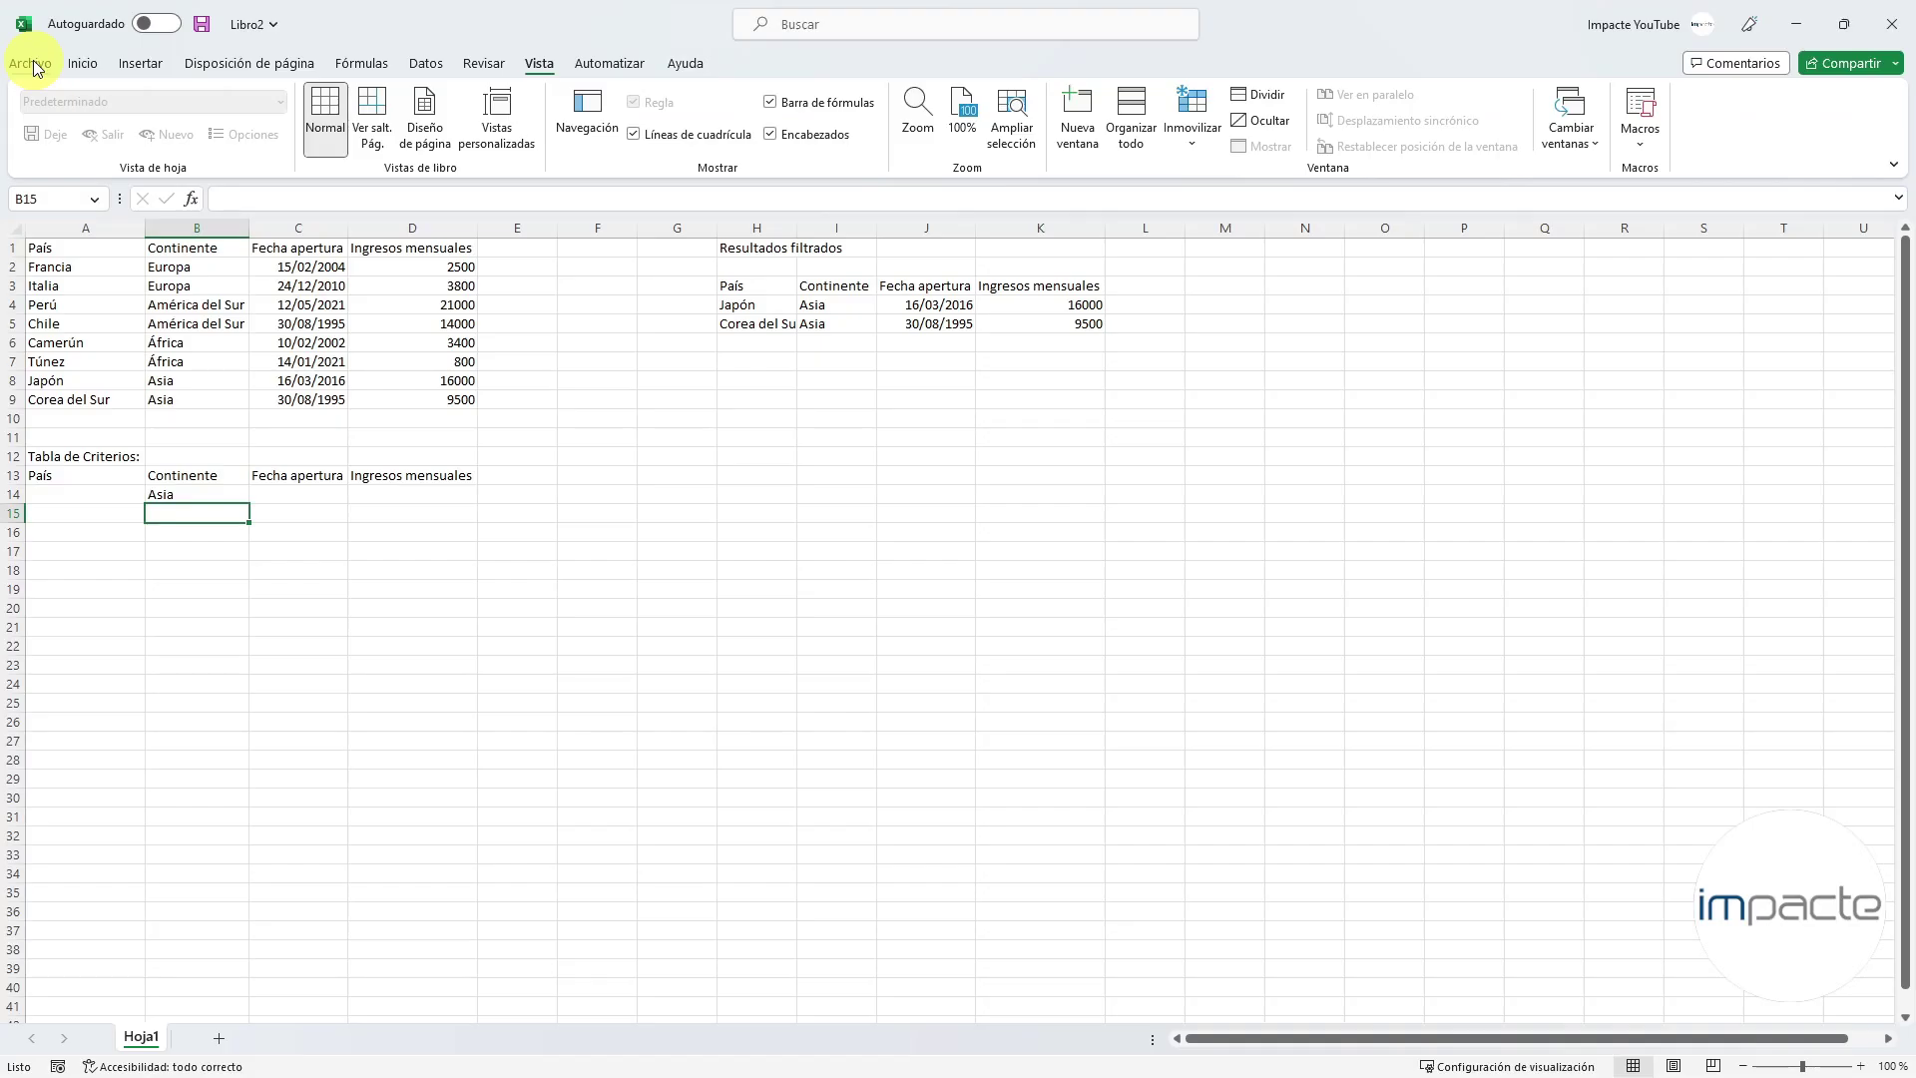
# - Enable the Programador tab in the ribbon customization options
pyautogui.click(33, 64)
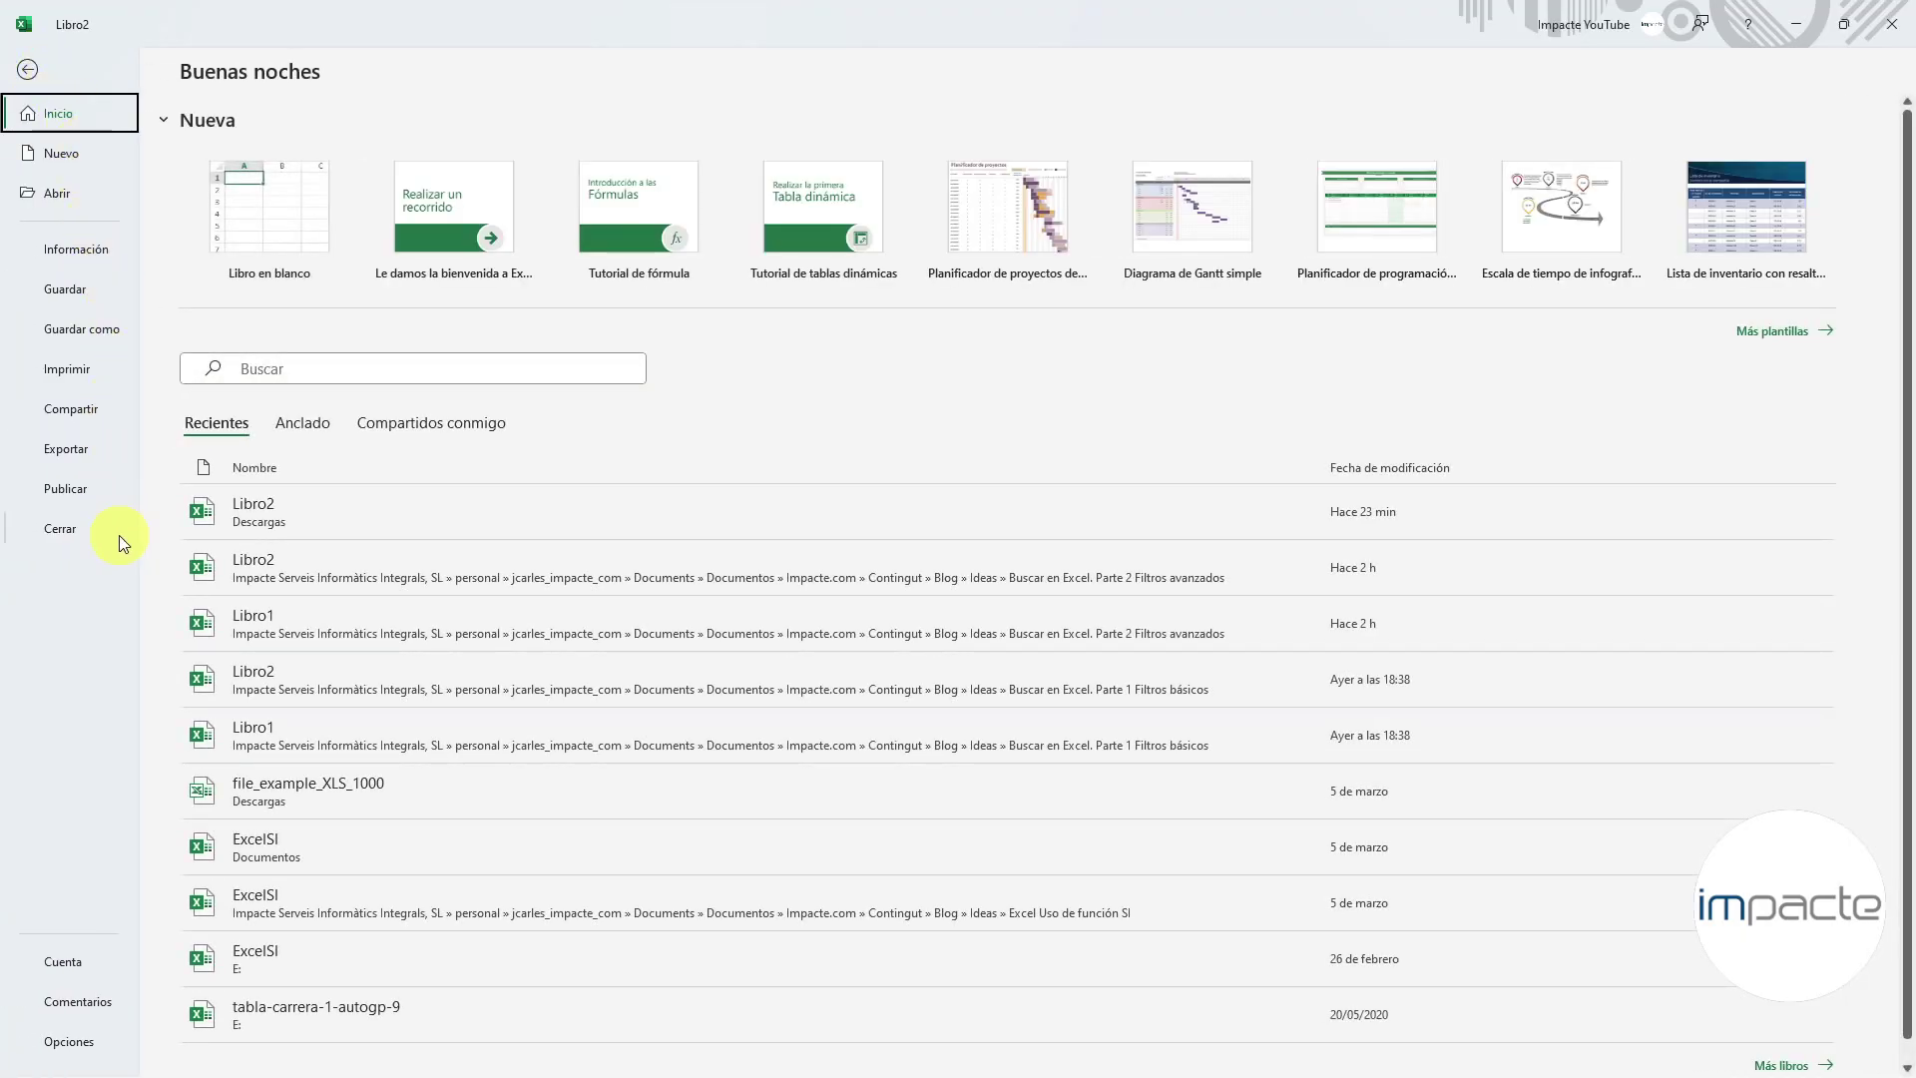
pyautogui.click(84, 1042)
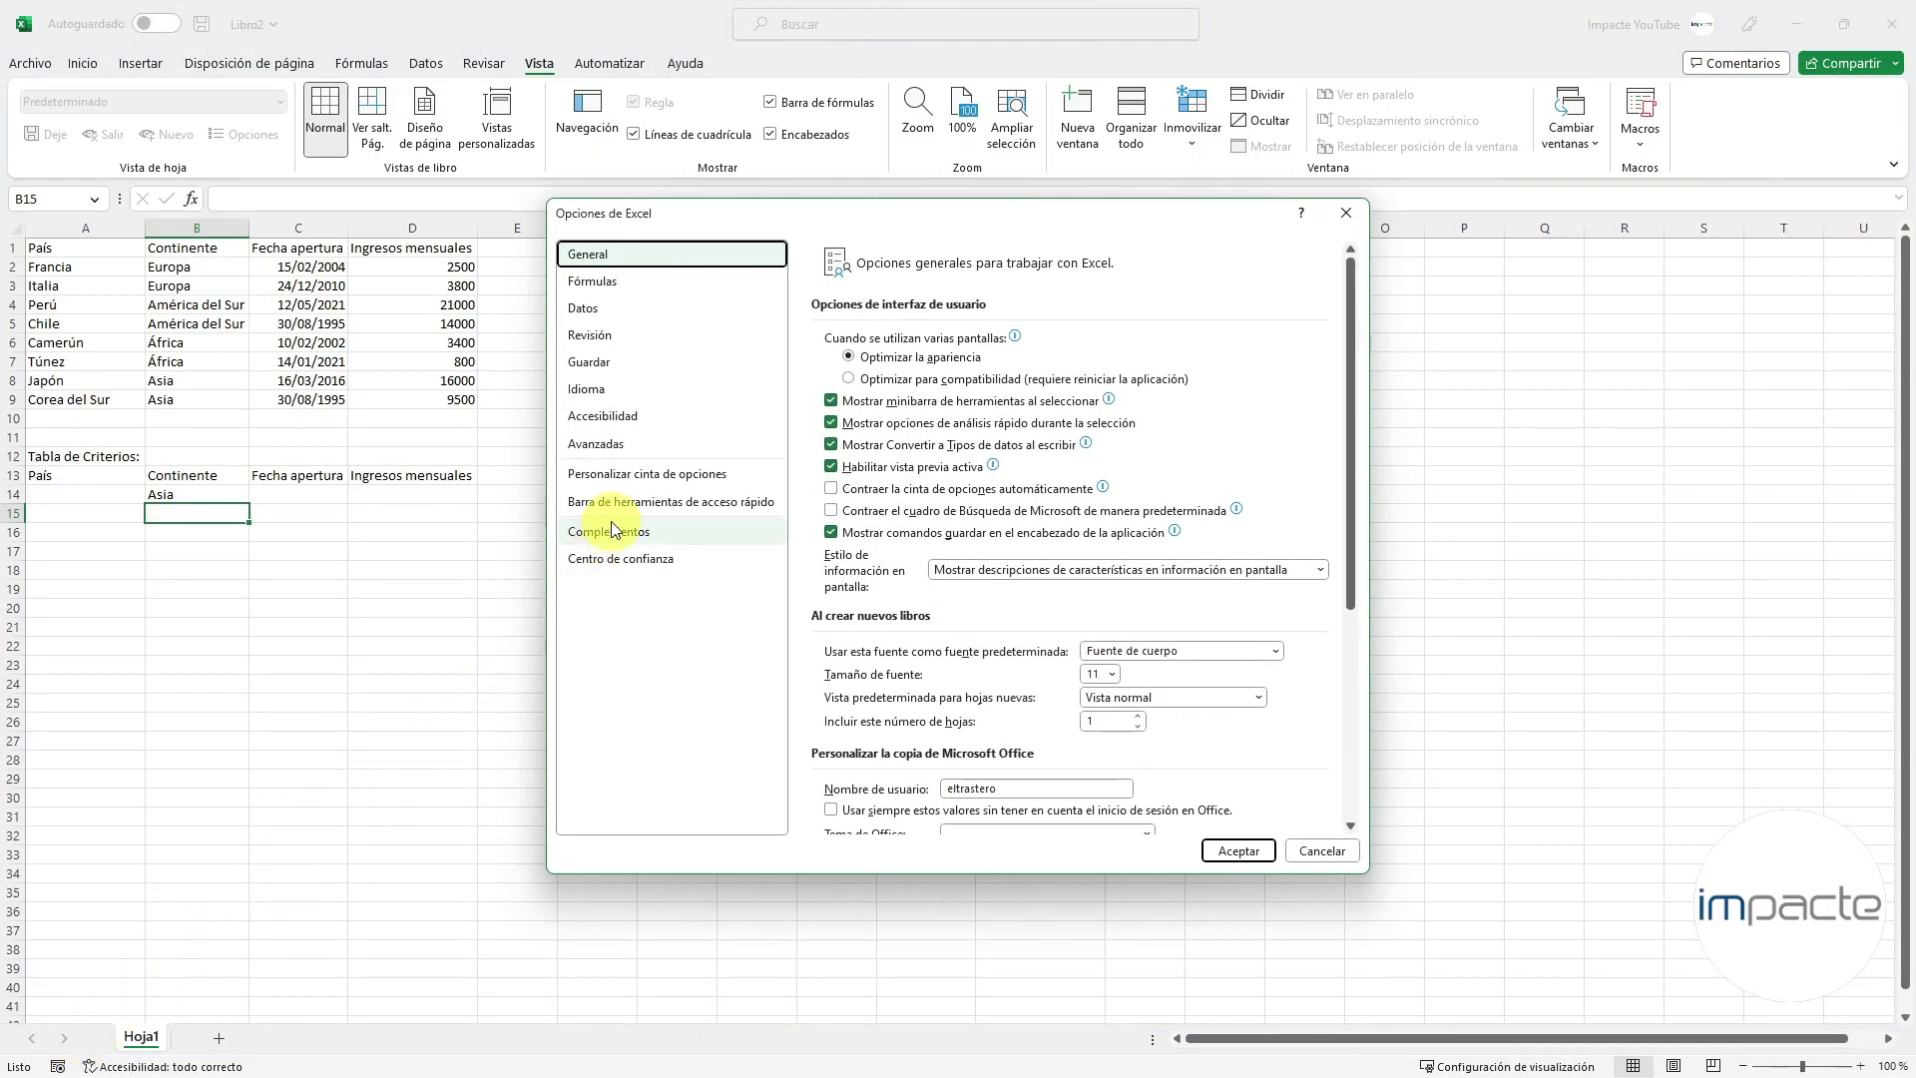
pyautogui.click(641, 481)
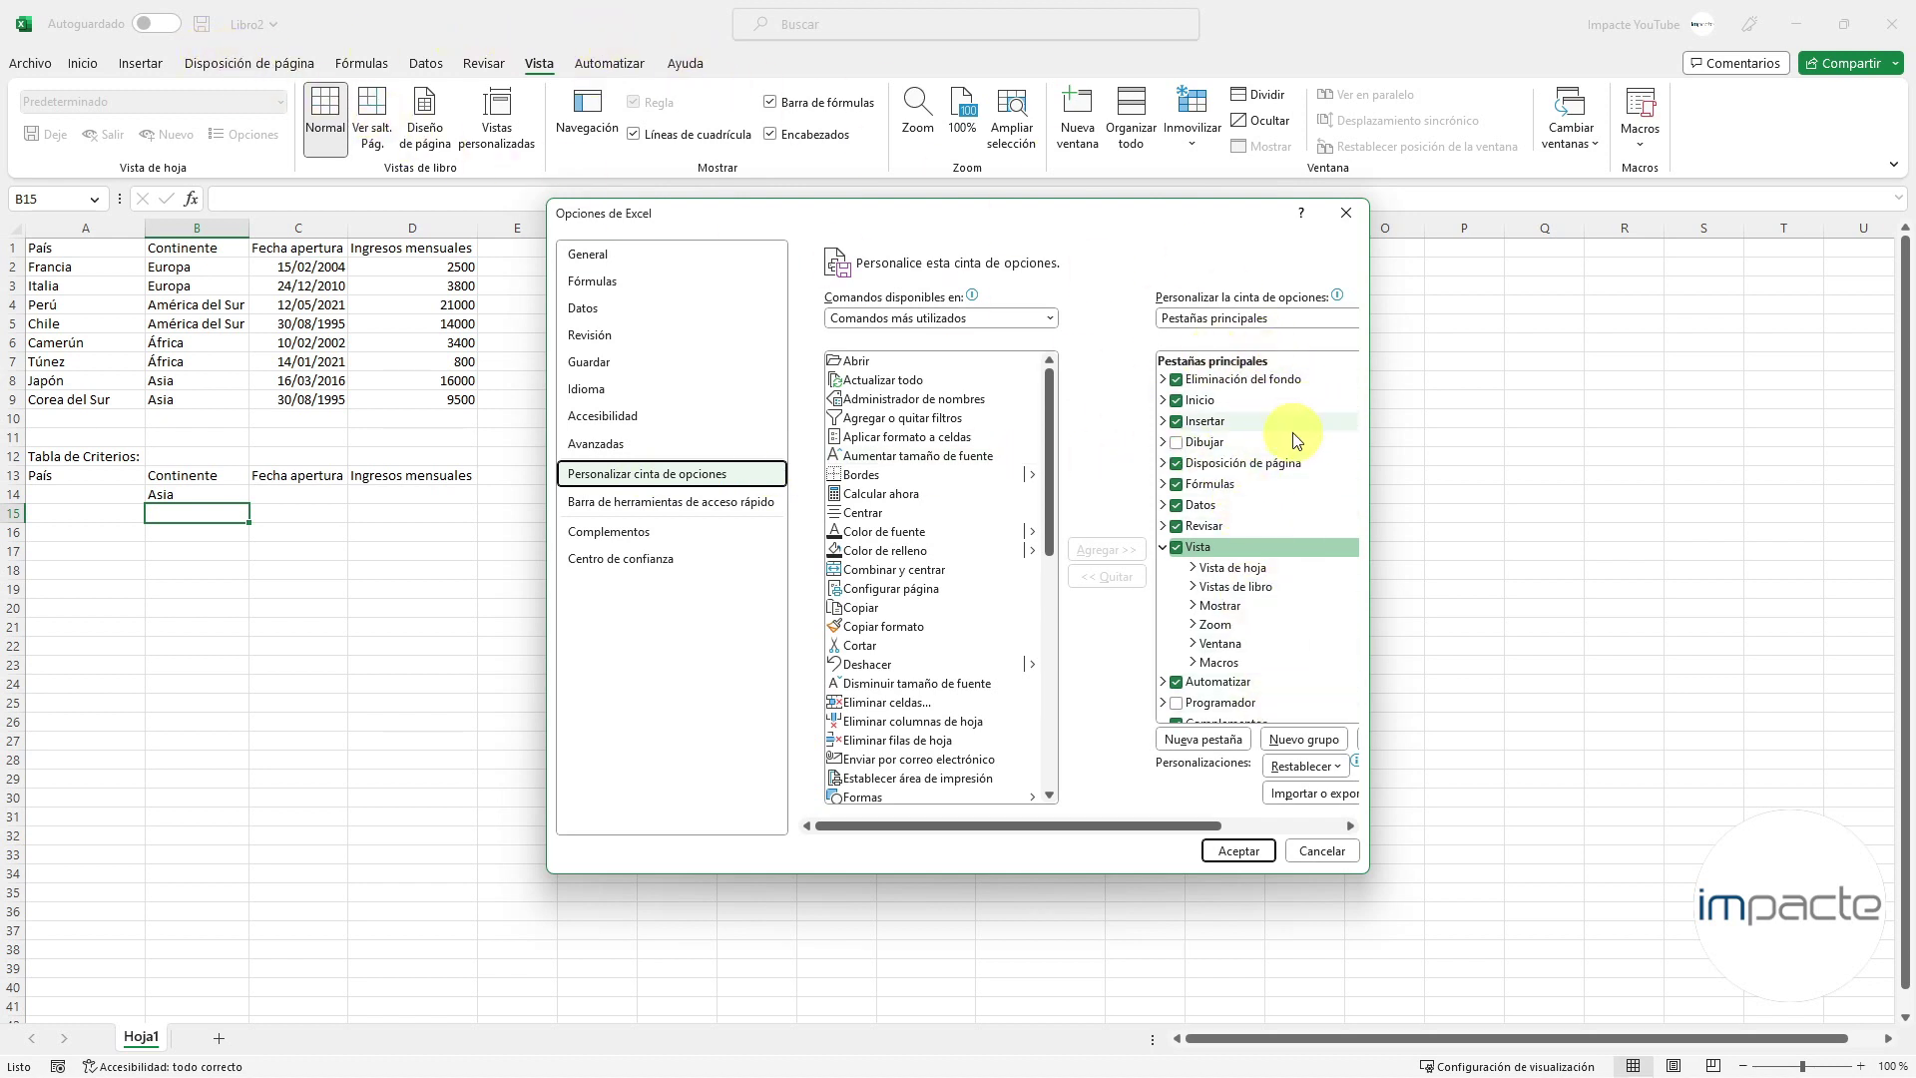
pyautogui.scroll(-1, 1269, 521)
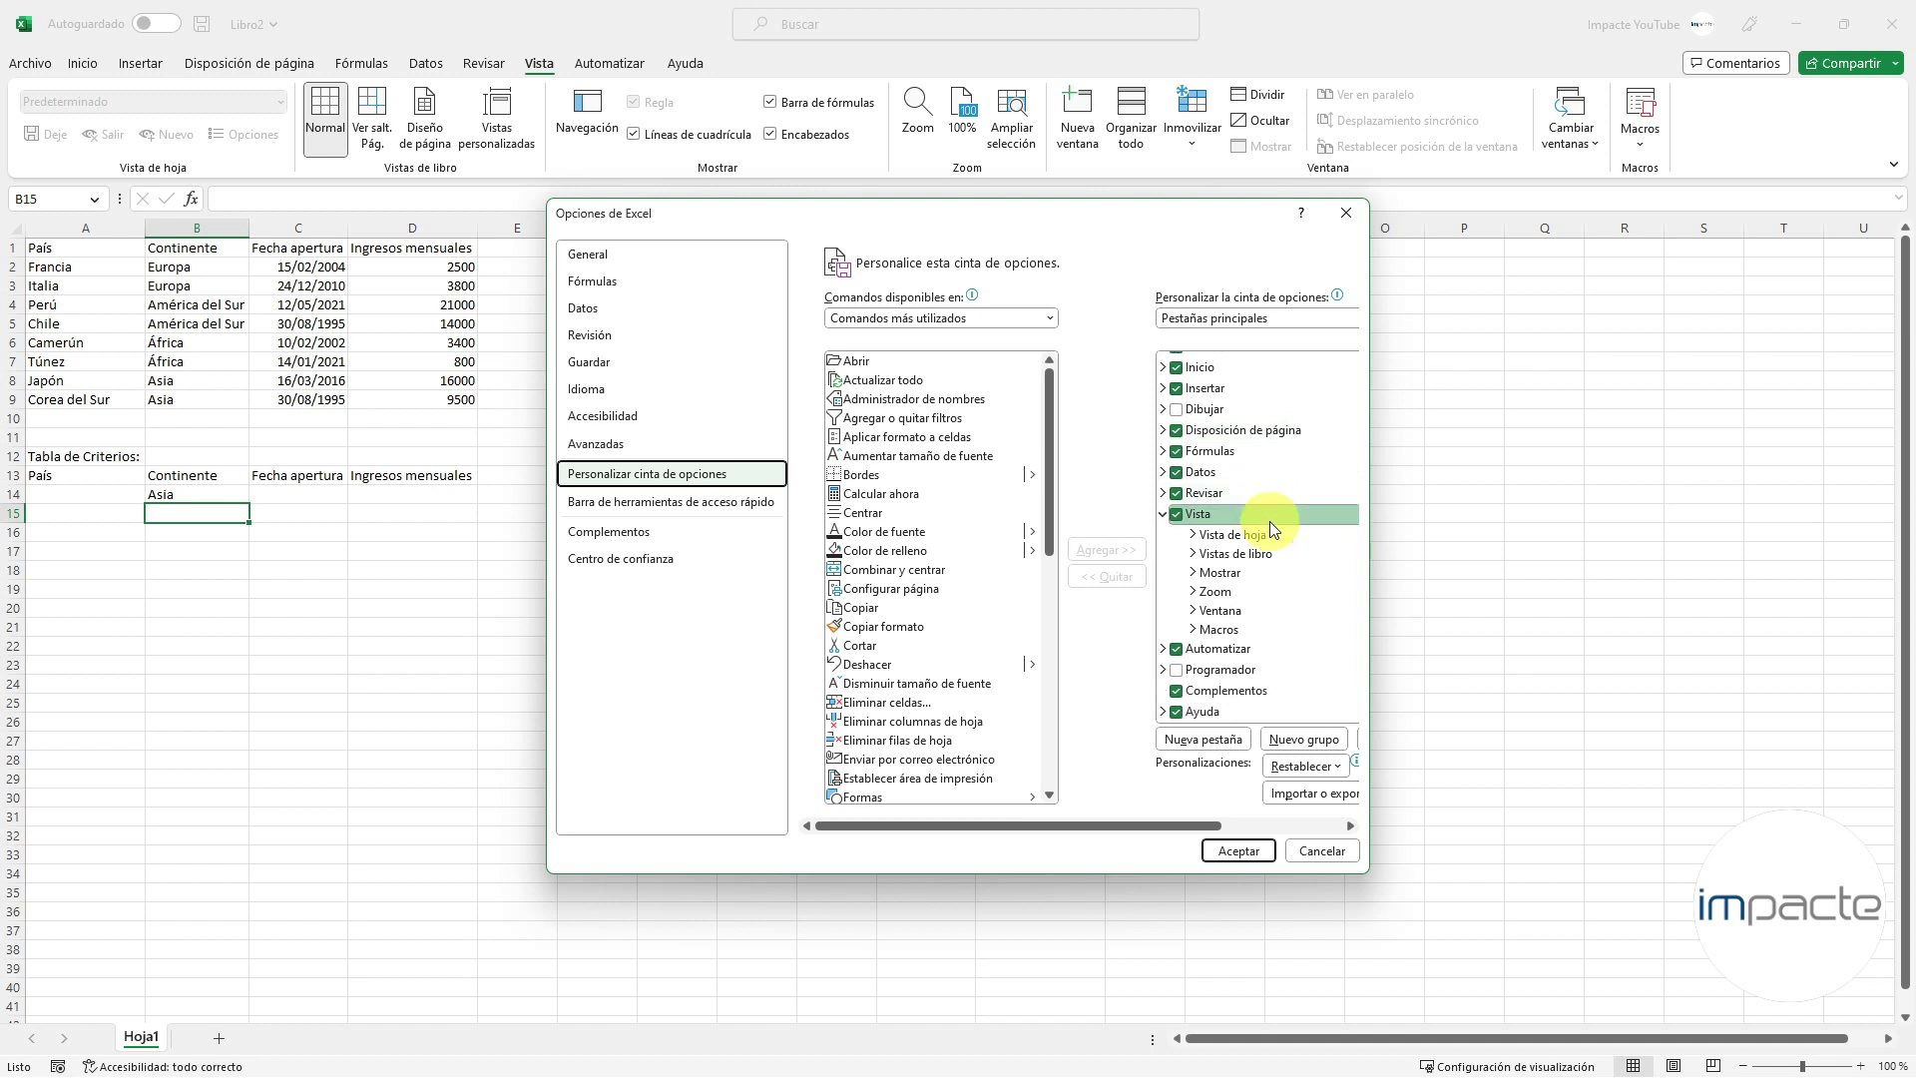
pyautogui.click(1177, 669)
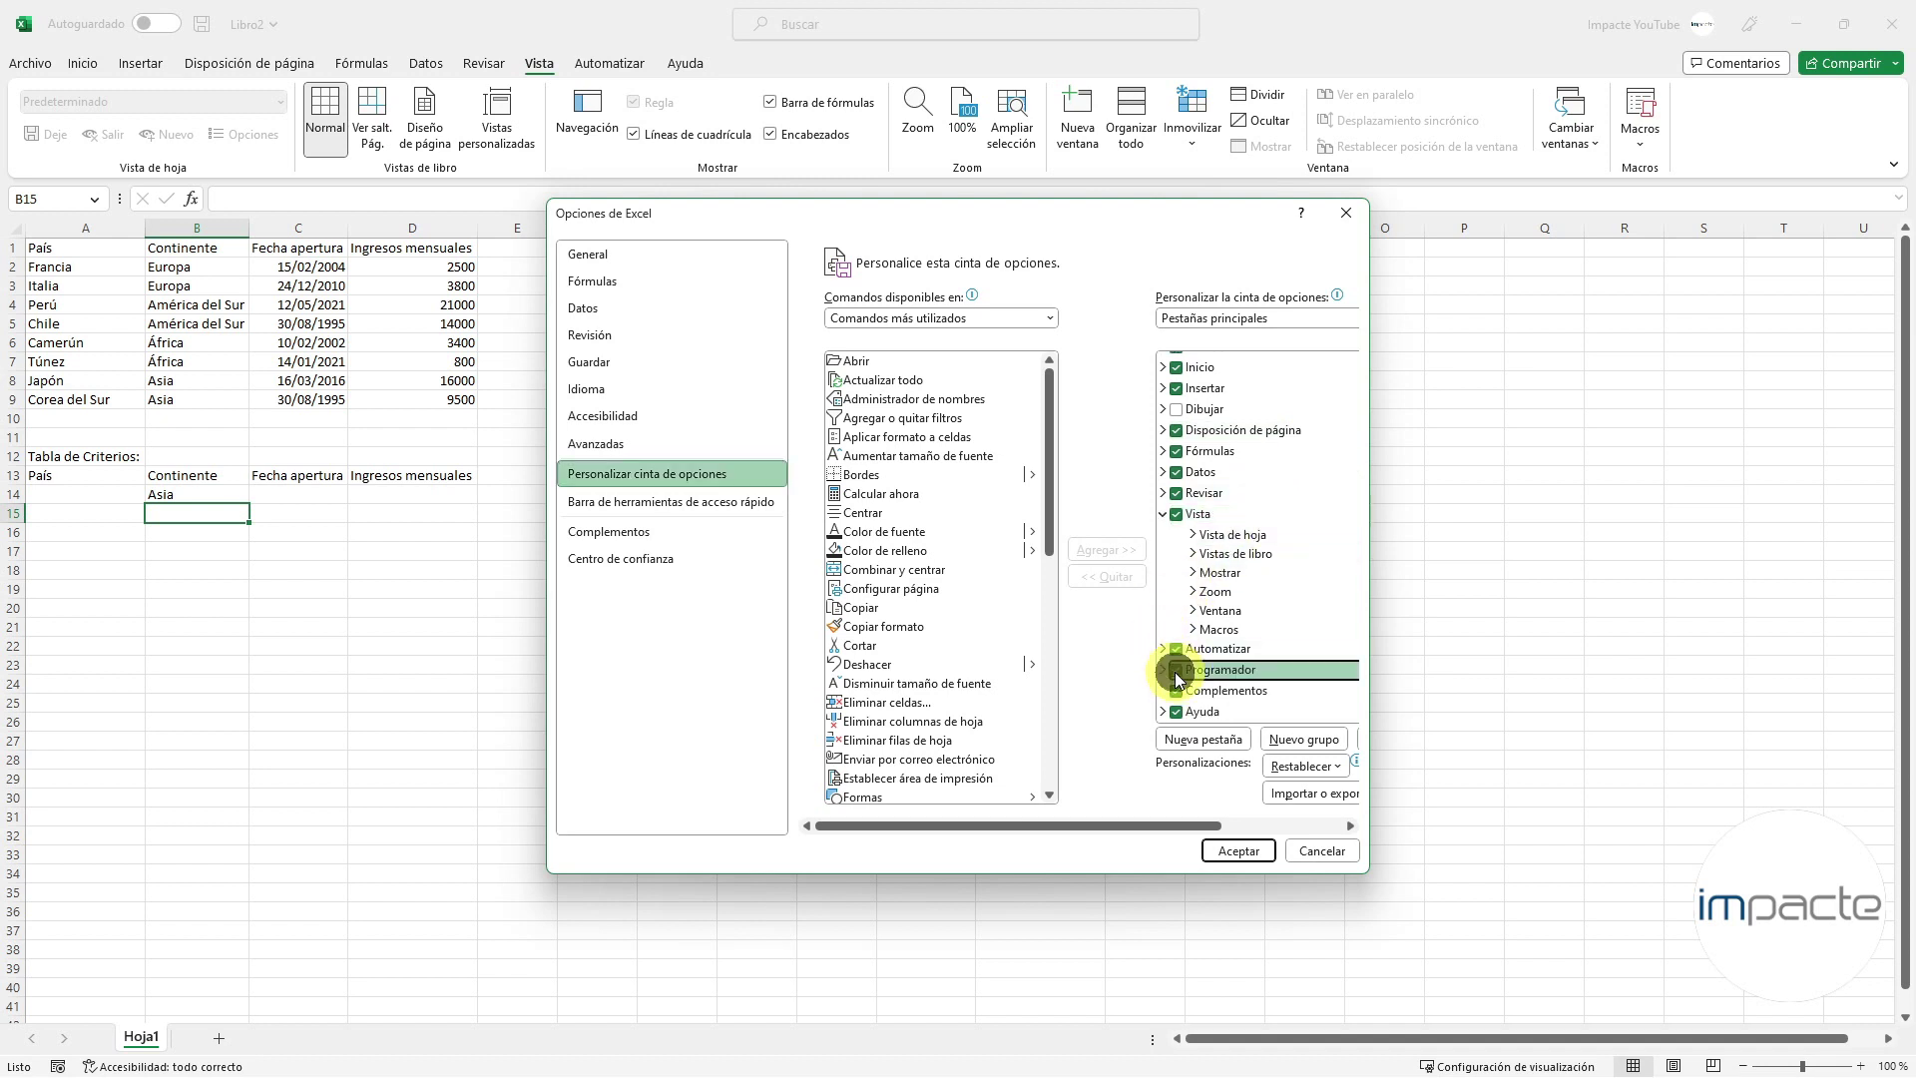
pyautogui.click(1238, 850)
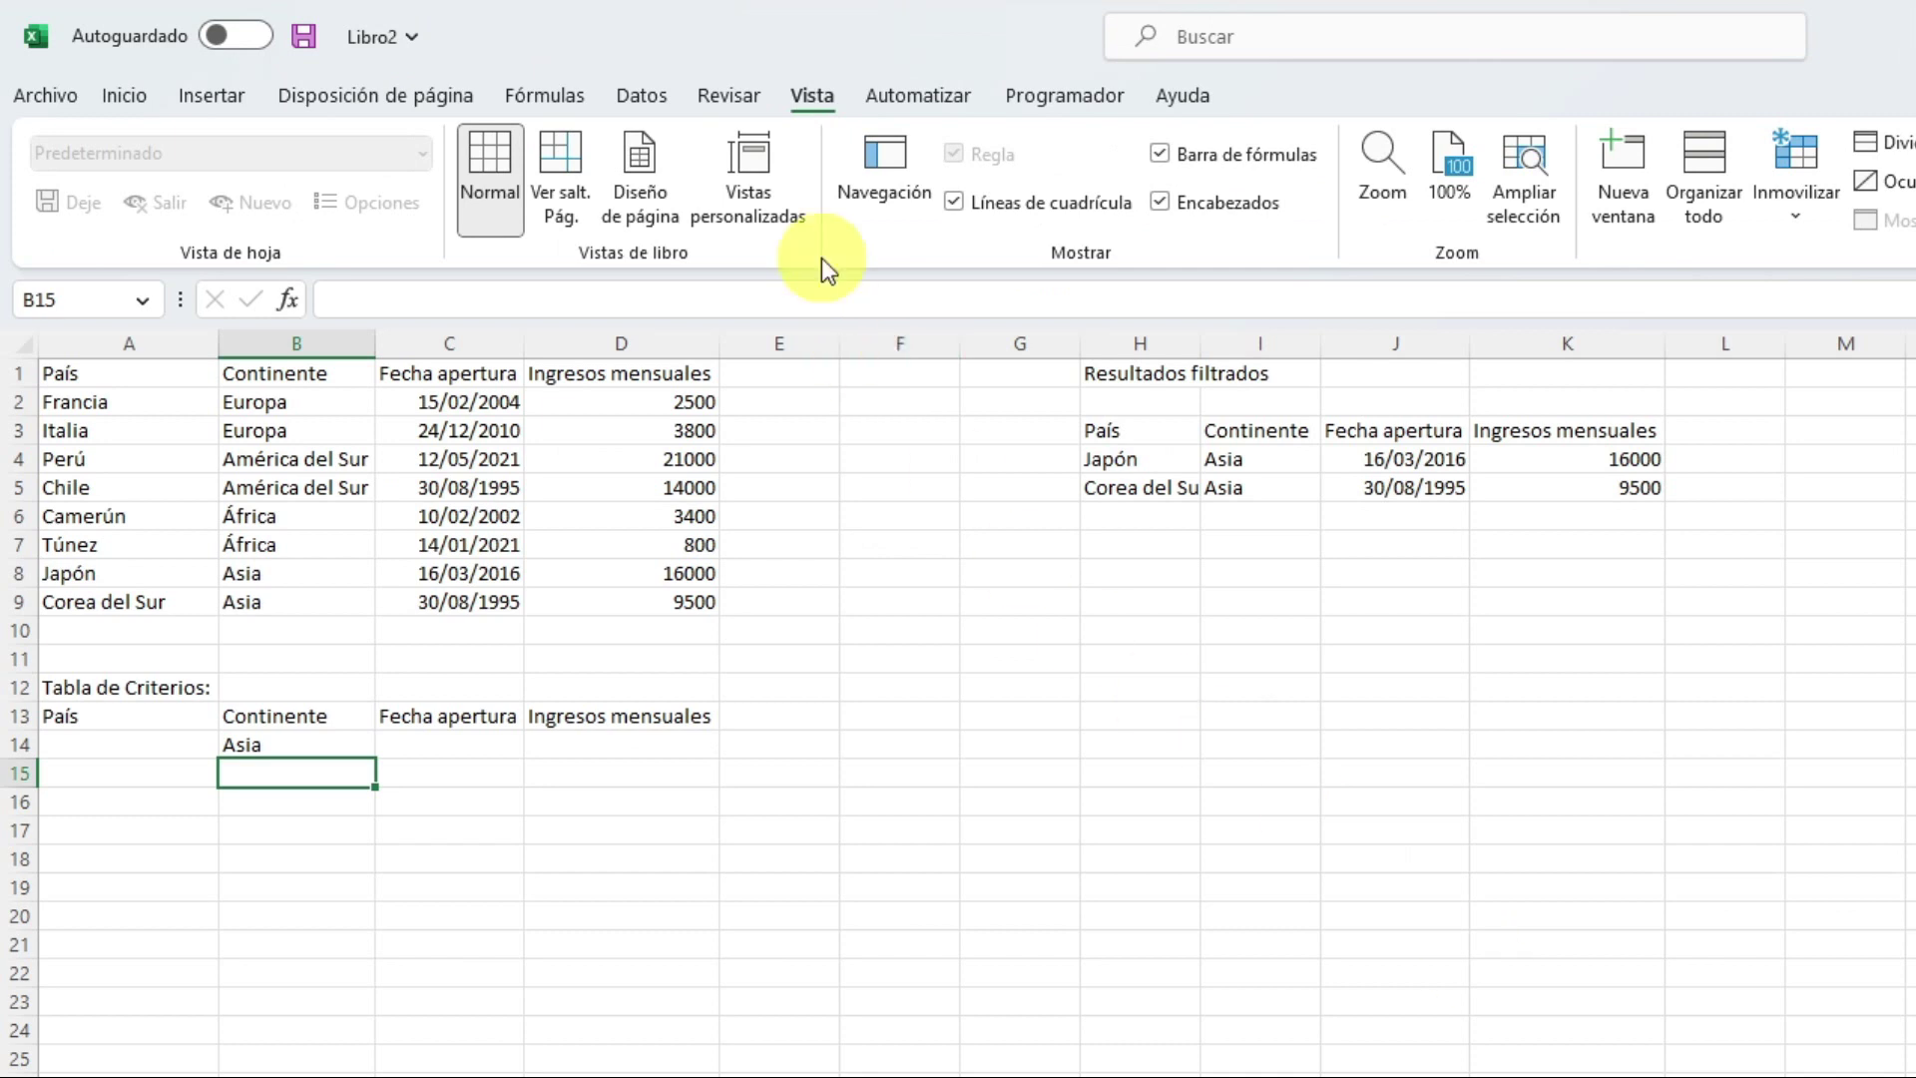
# - Insert a form control button over about H12:I14, below the filtered results, and assign it the filtrosedesasia macro
pyautogui.click(1066, 95)
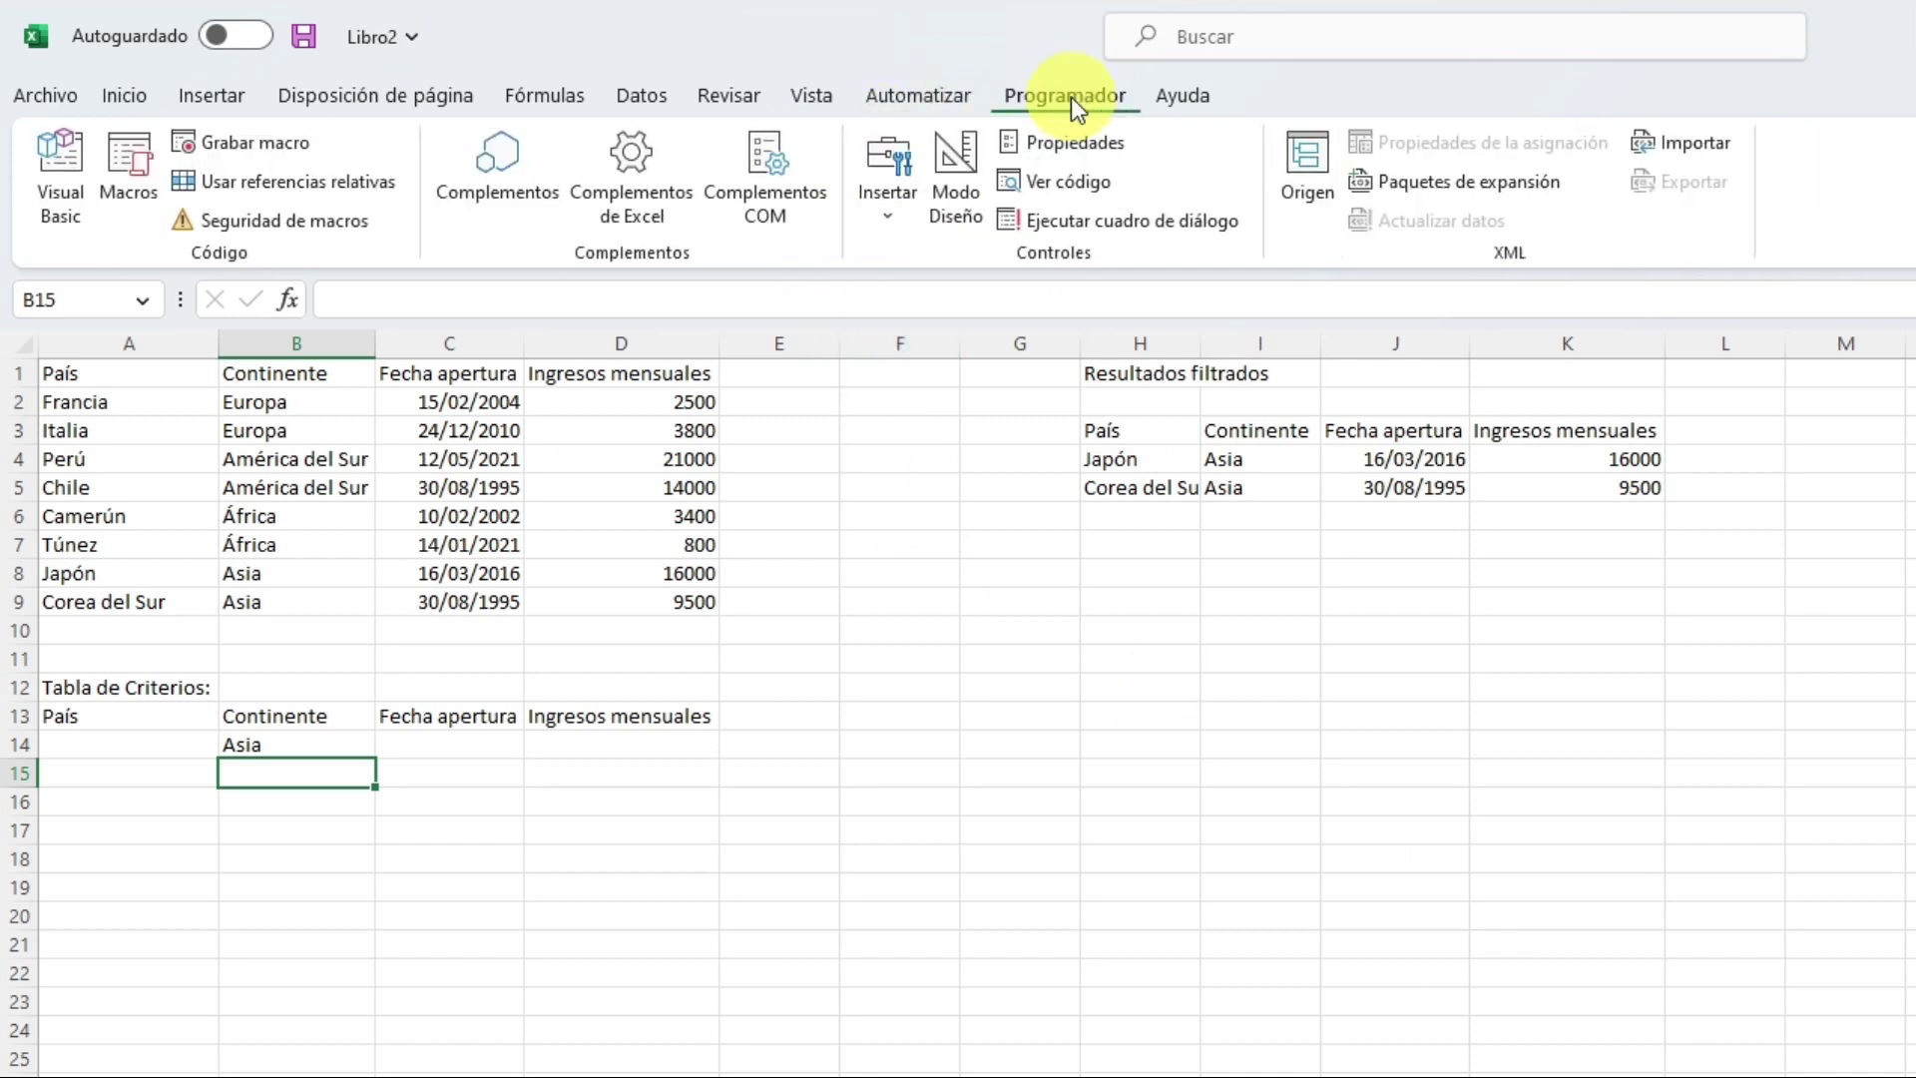
pyautogui.click(898, 230)
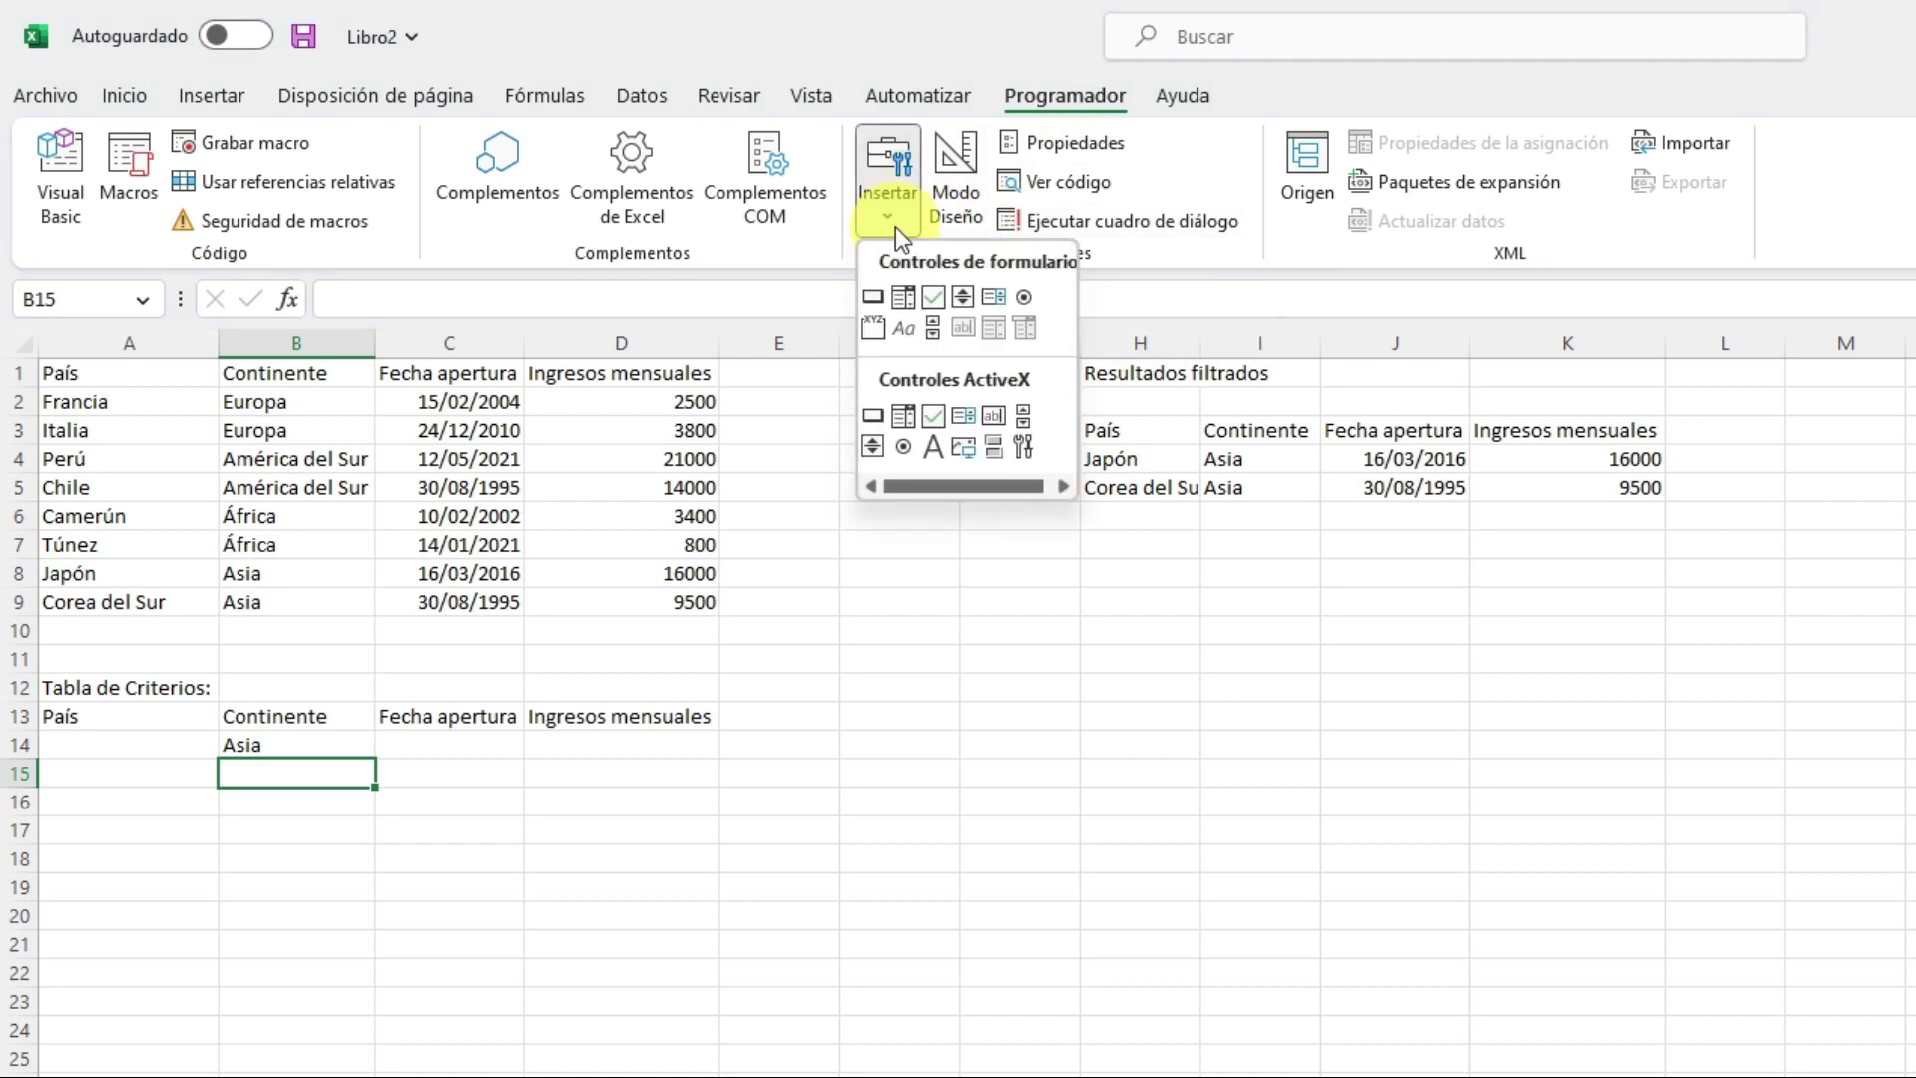
pyautogui.click(871, 300)
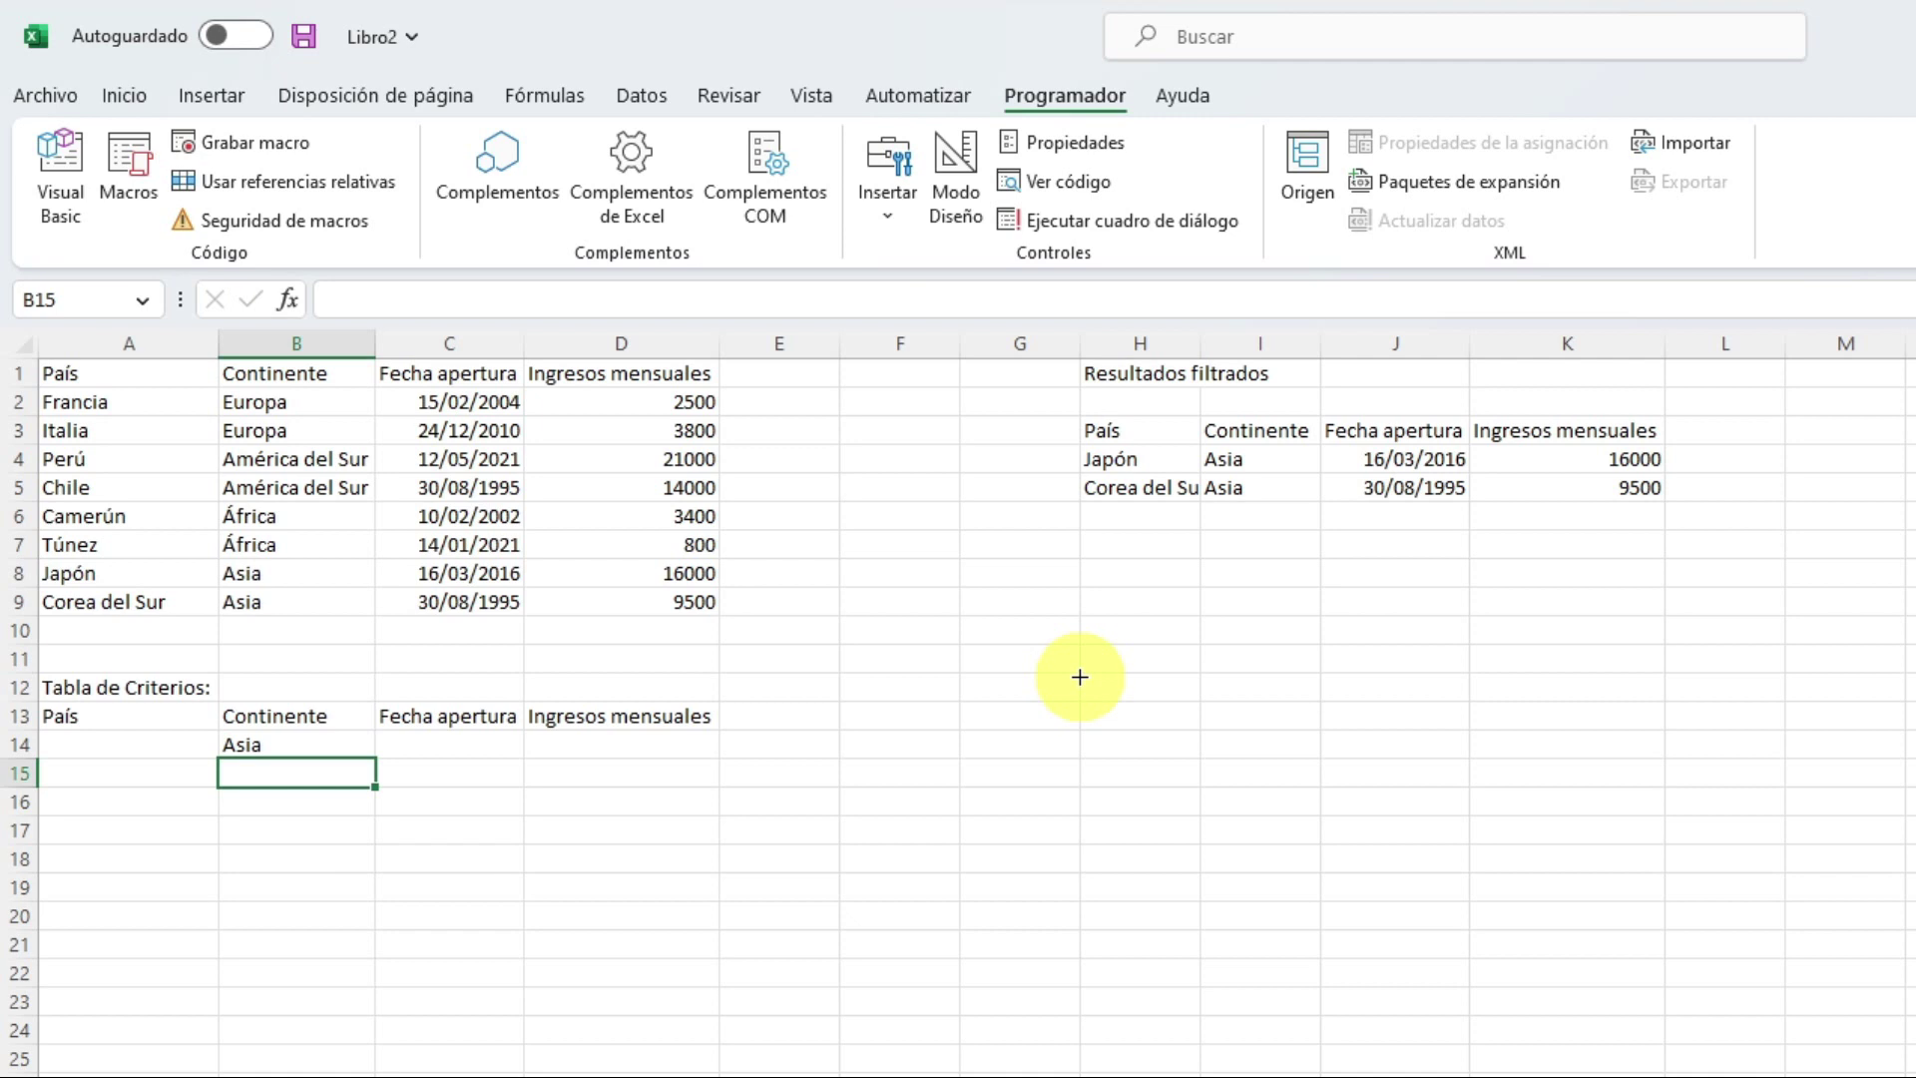
pyautogui.moveTo(1079, 677); pyautogui.dragTo(1262, 760)
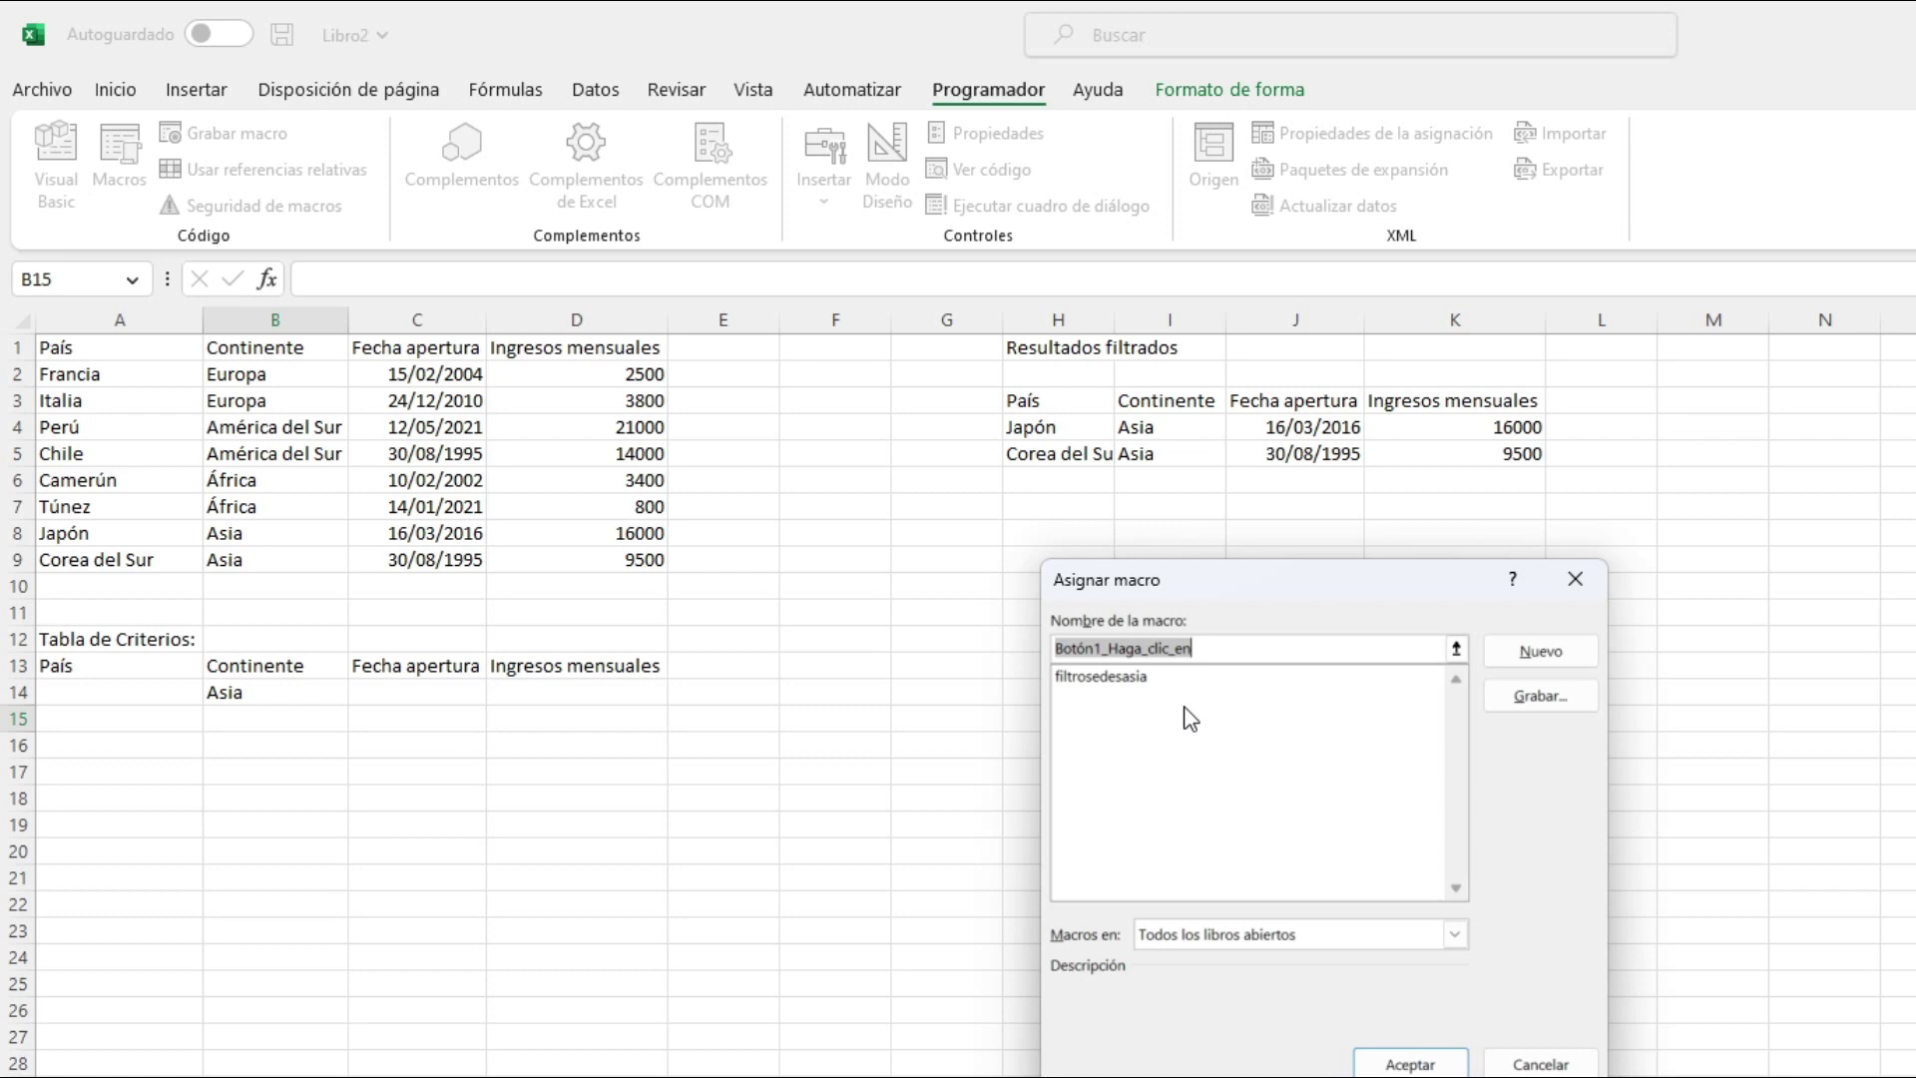
pyautogui.click(1137, 676)
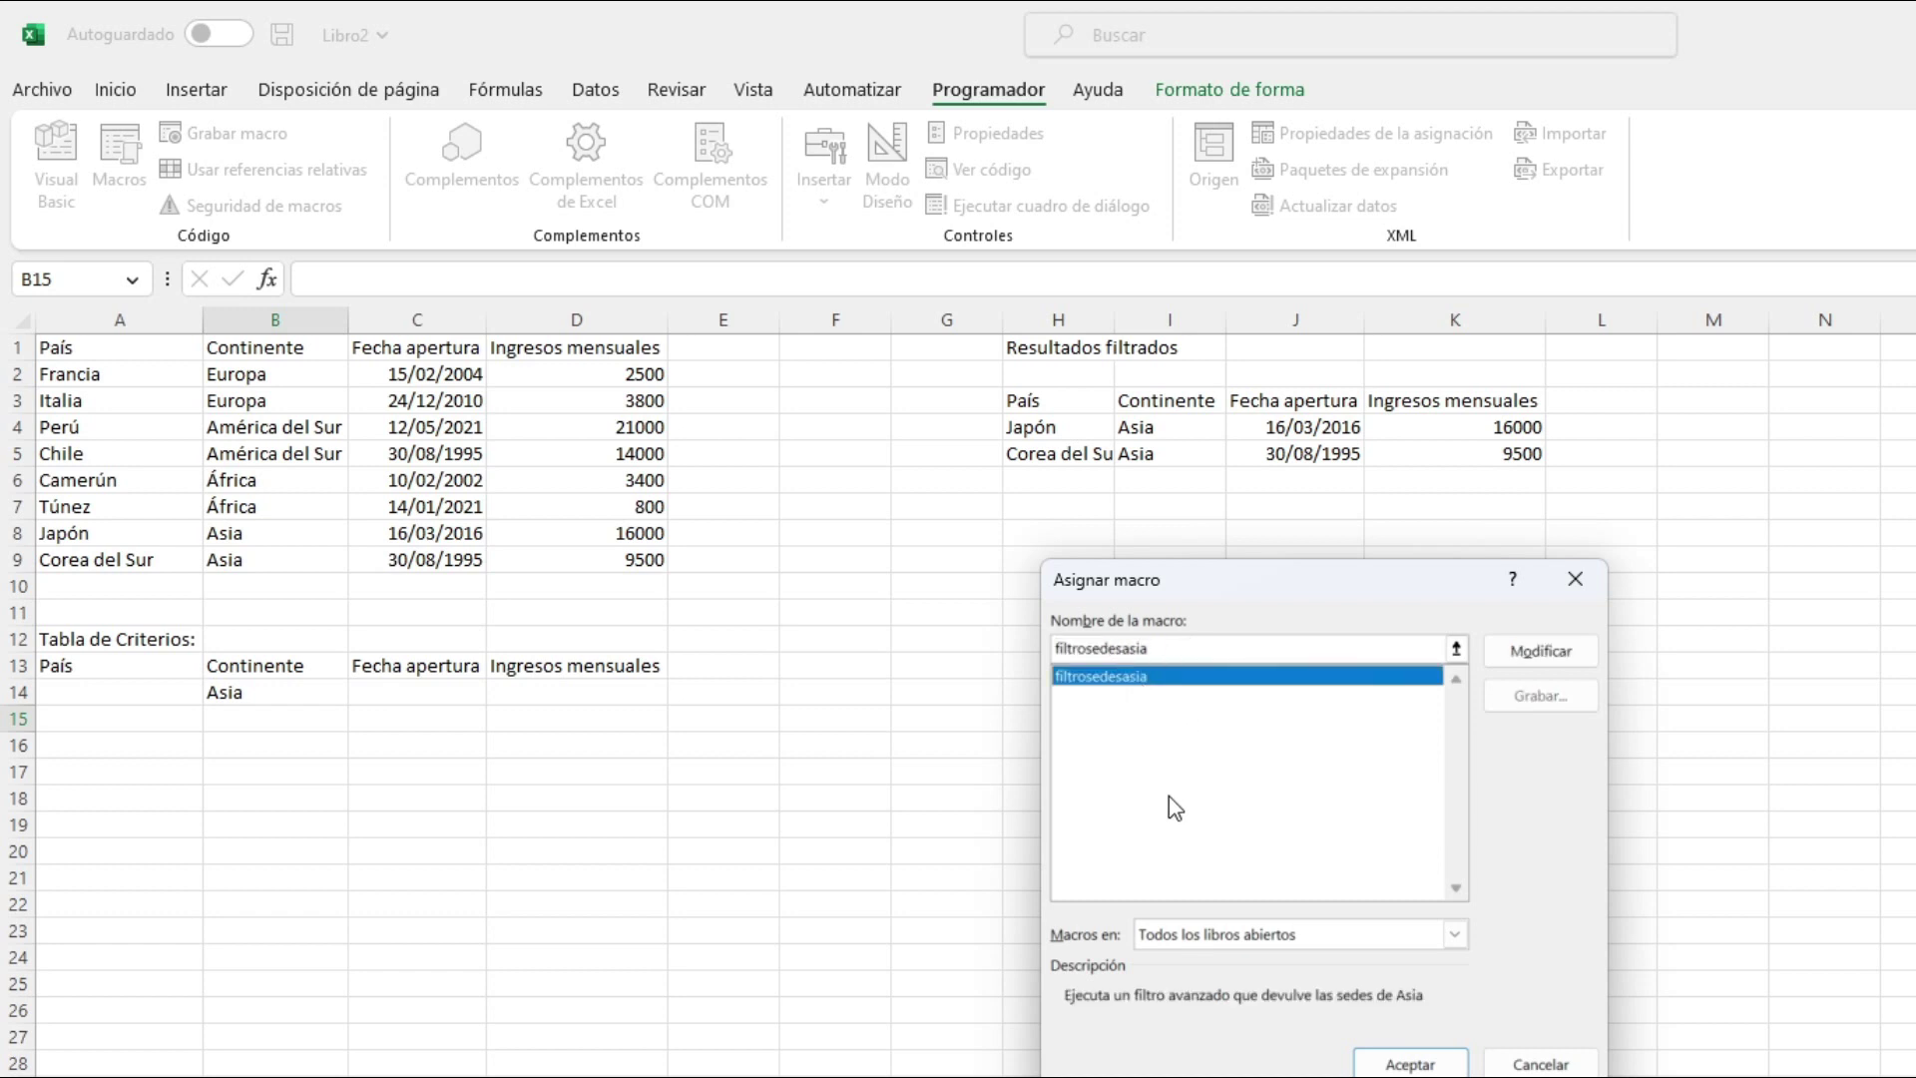
pyautogui.click(1388, 1062)
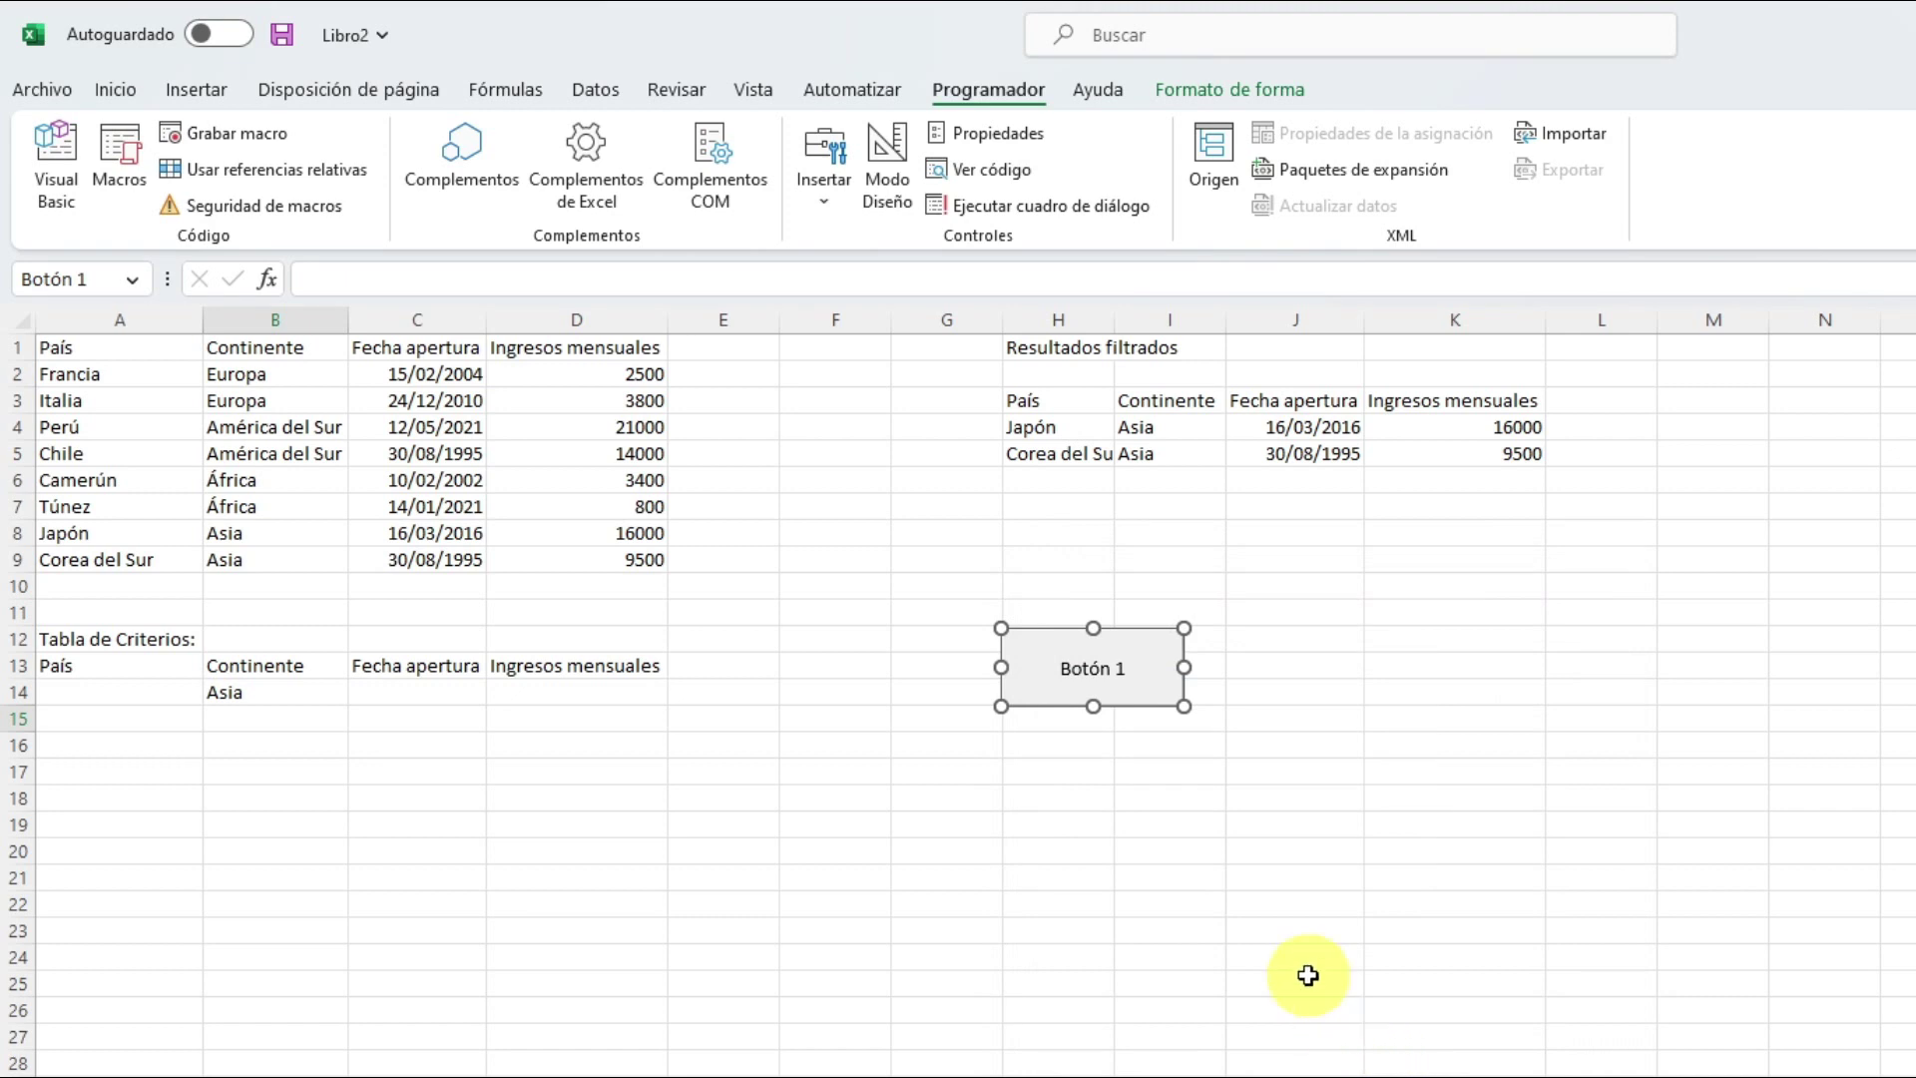
# - Relabel the button "Filtrar sedes de Asia" and enlarge it slightly to fit the text
pyautogui.click(1117, 668)
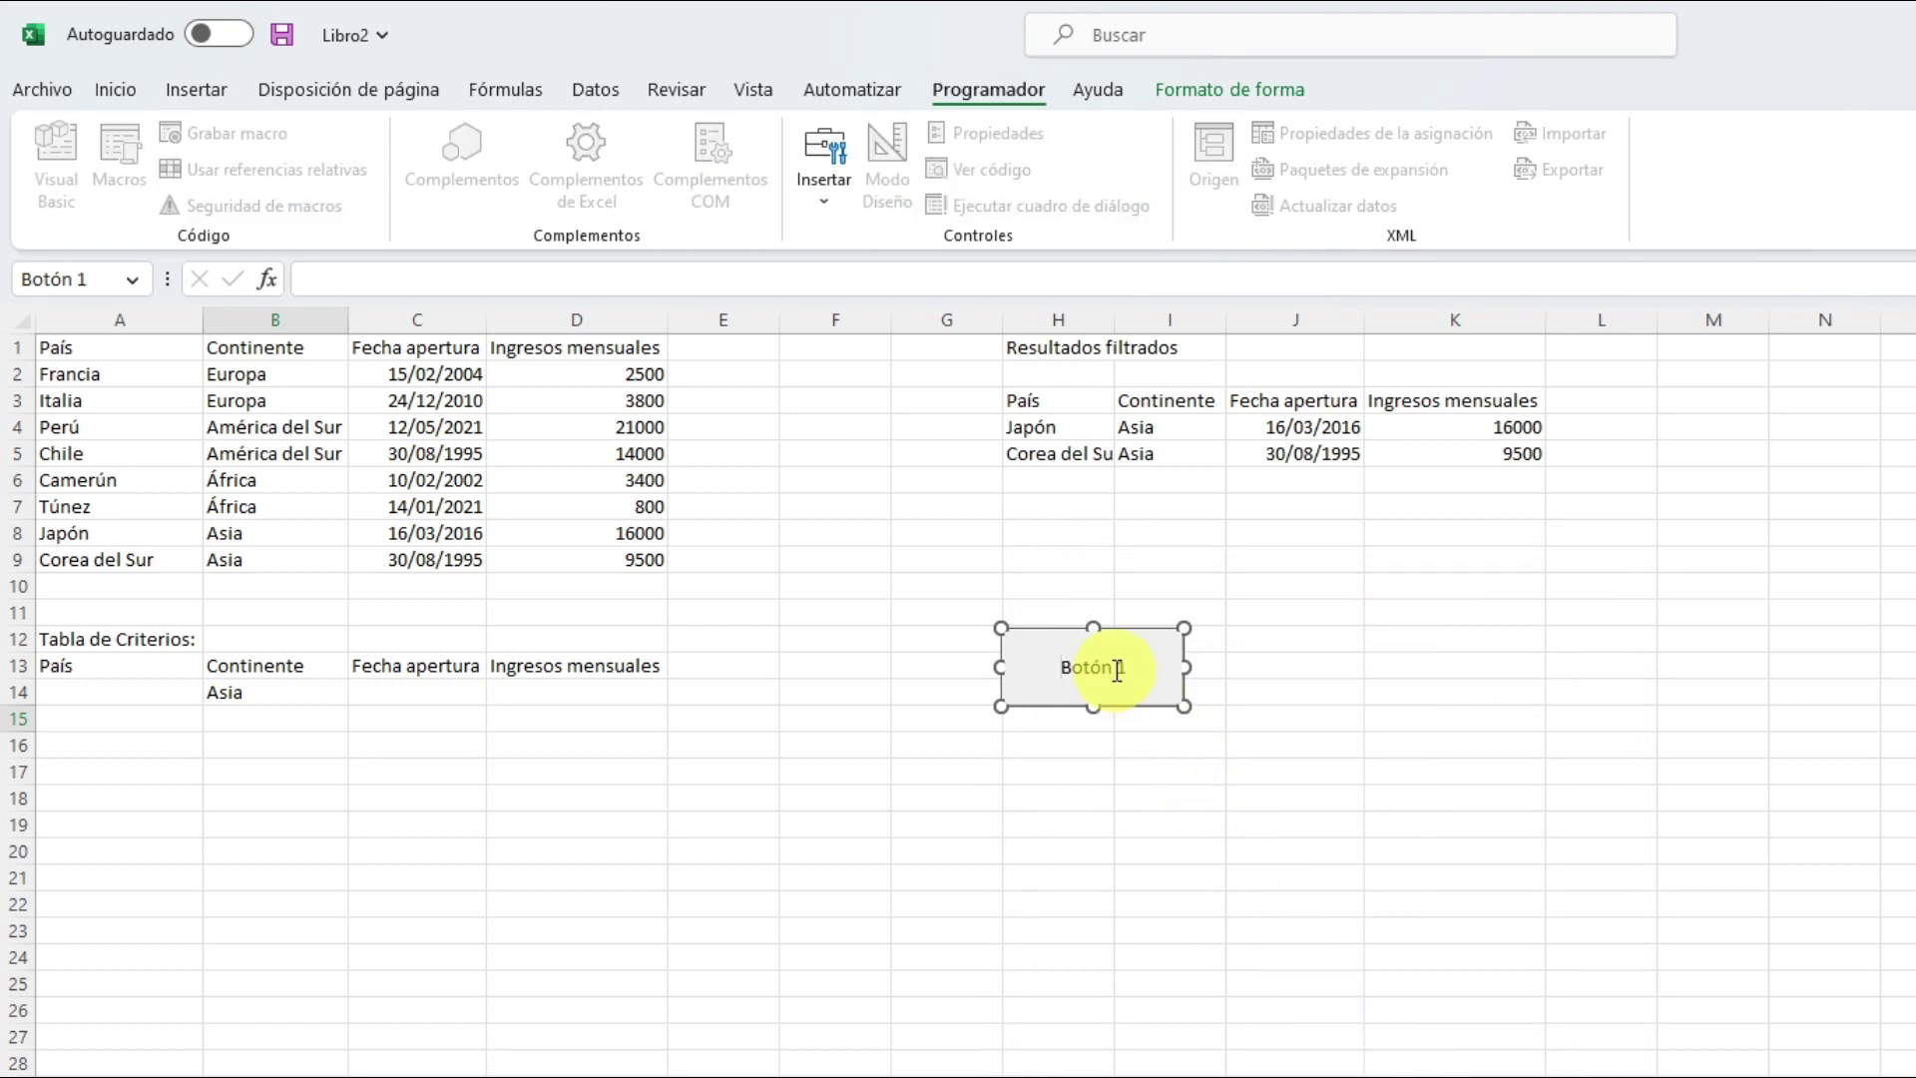
pyautogui.press('BackSpace')
pyautogui.press('BackSpace')
pyautogui.press('BackSpace')
pyautogui.press('BackSpace')
pyautogui.press('BackSpace')
pyautogui.press('BackSpace')
pyautogui.press('BackSpace')
pyautogui.write('Filtrar sedes de Asia')
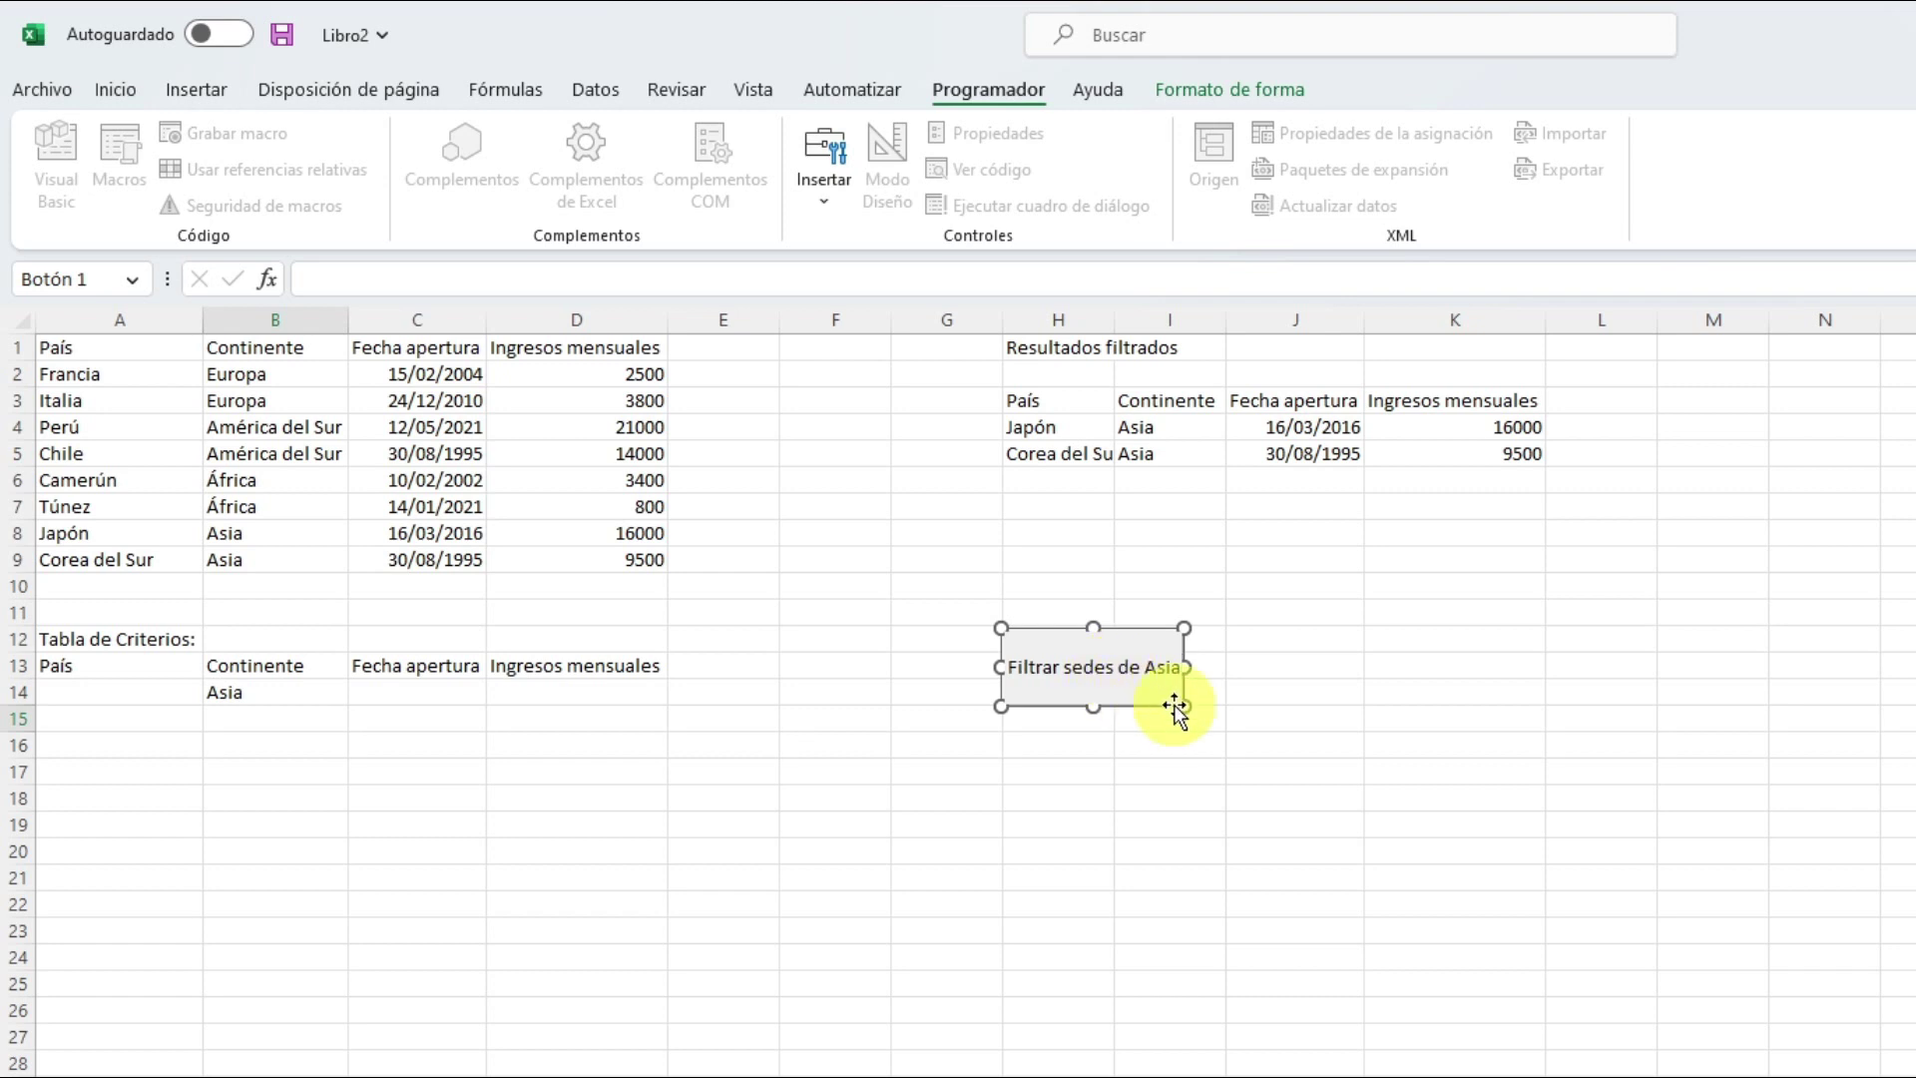
pyautogui.moveTo(1183, 707)
pyautogui.mouseDown()
pyautogui.moveTo(1295, 767)
pyautogui.moveTo(1189, 713)
pyautogui.mouseUp()
pyautogui.click(1390, 790)
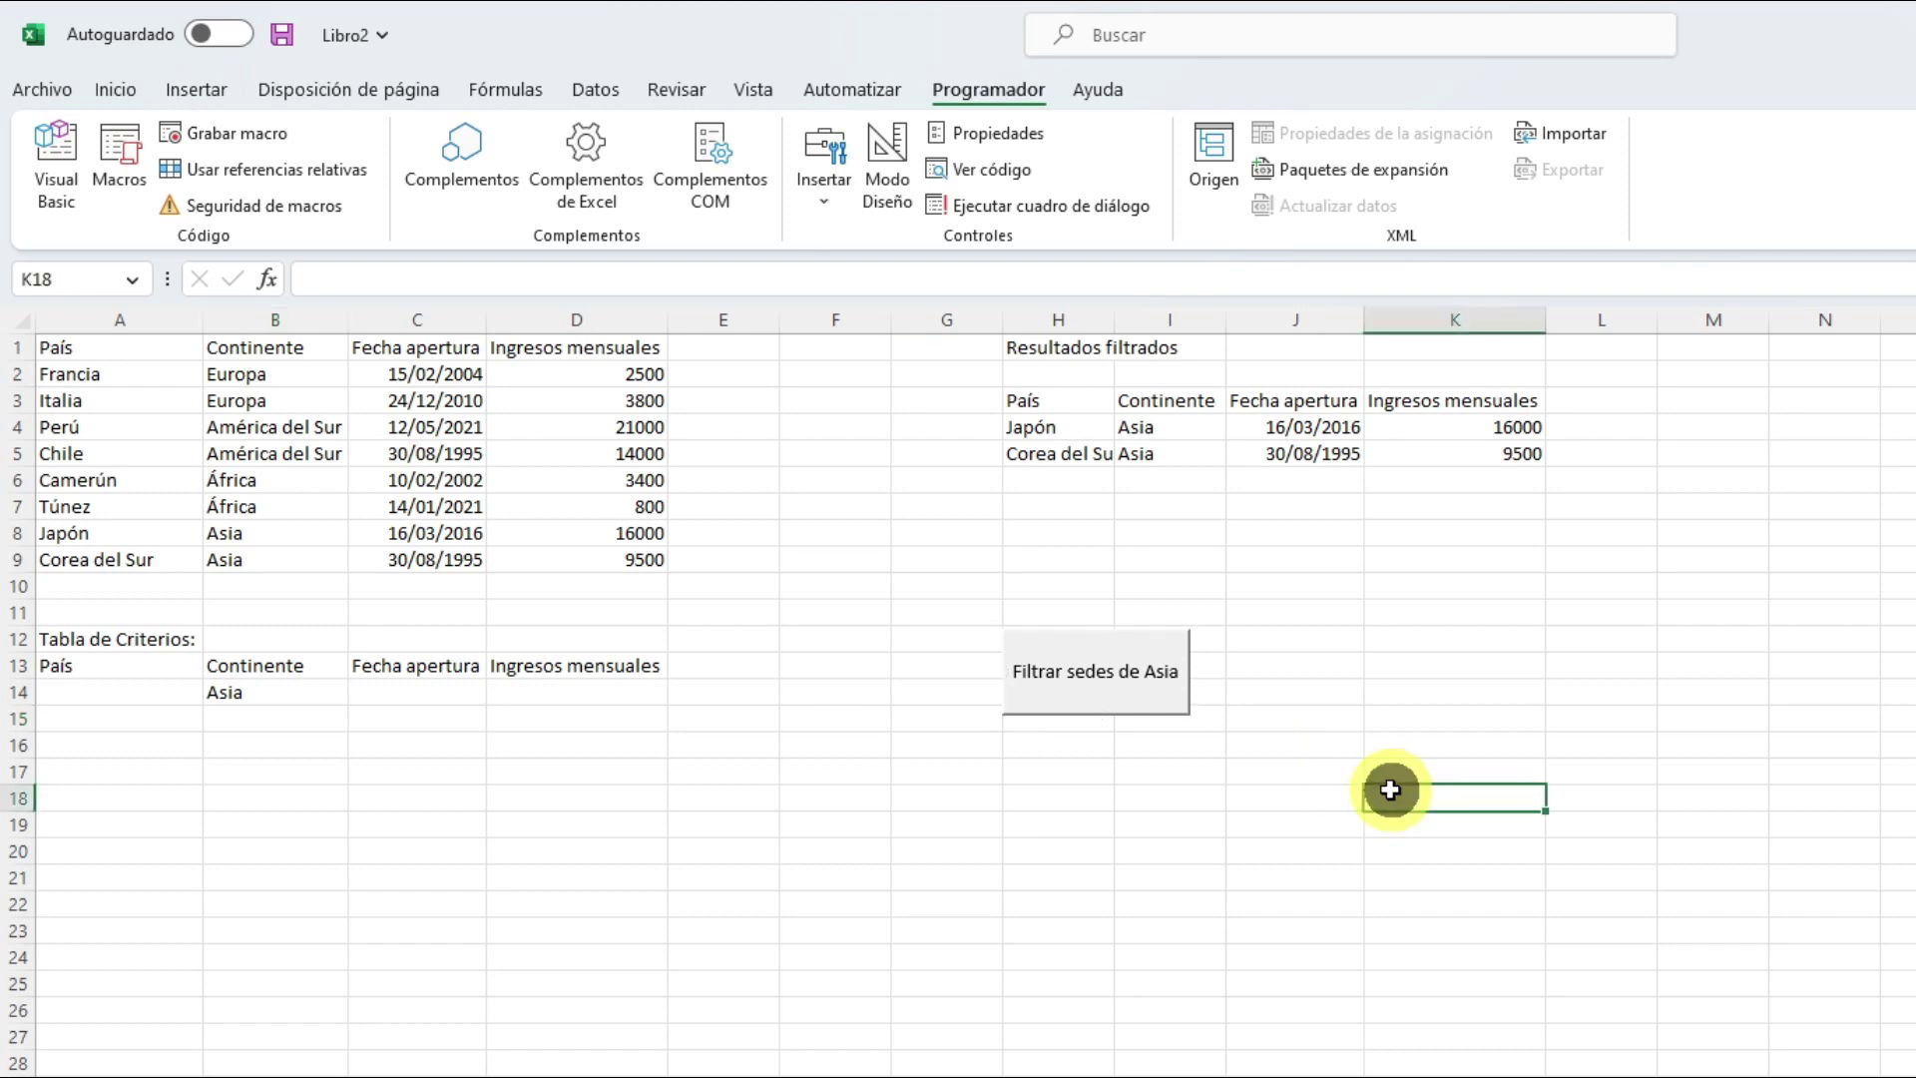
# - Clear the filtered results in H4:K5 and the Continente criterion in B14
pyautogui.moveTo(1031, 429); pyautogui.dragTo(1443, 446)
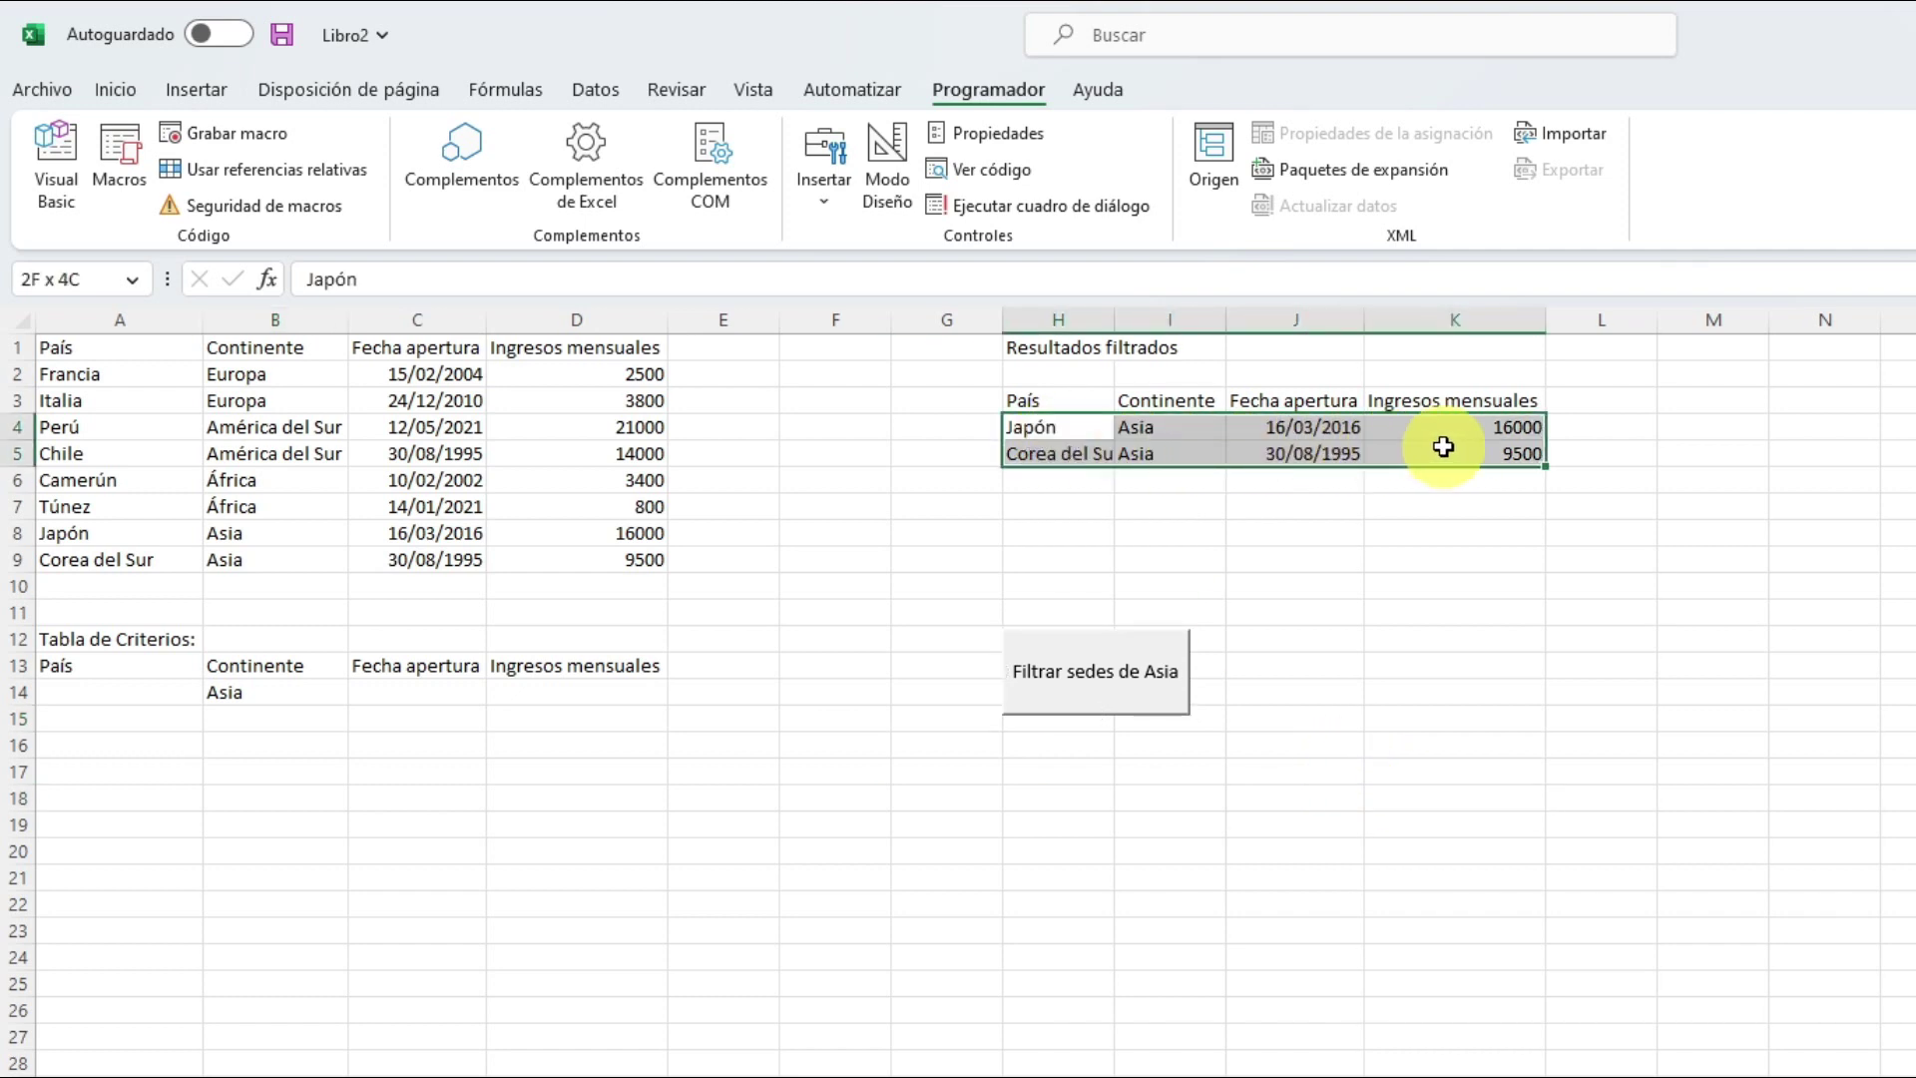
pyautogui.press('Delete')
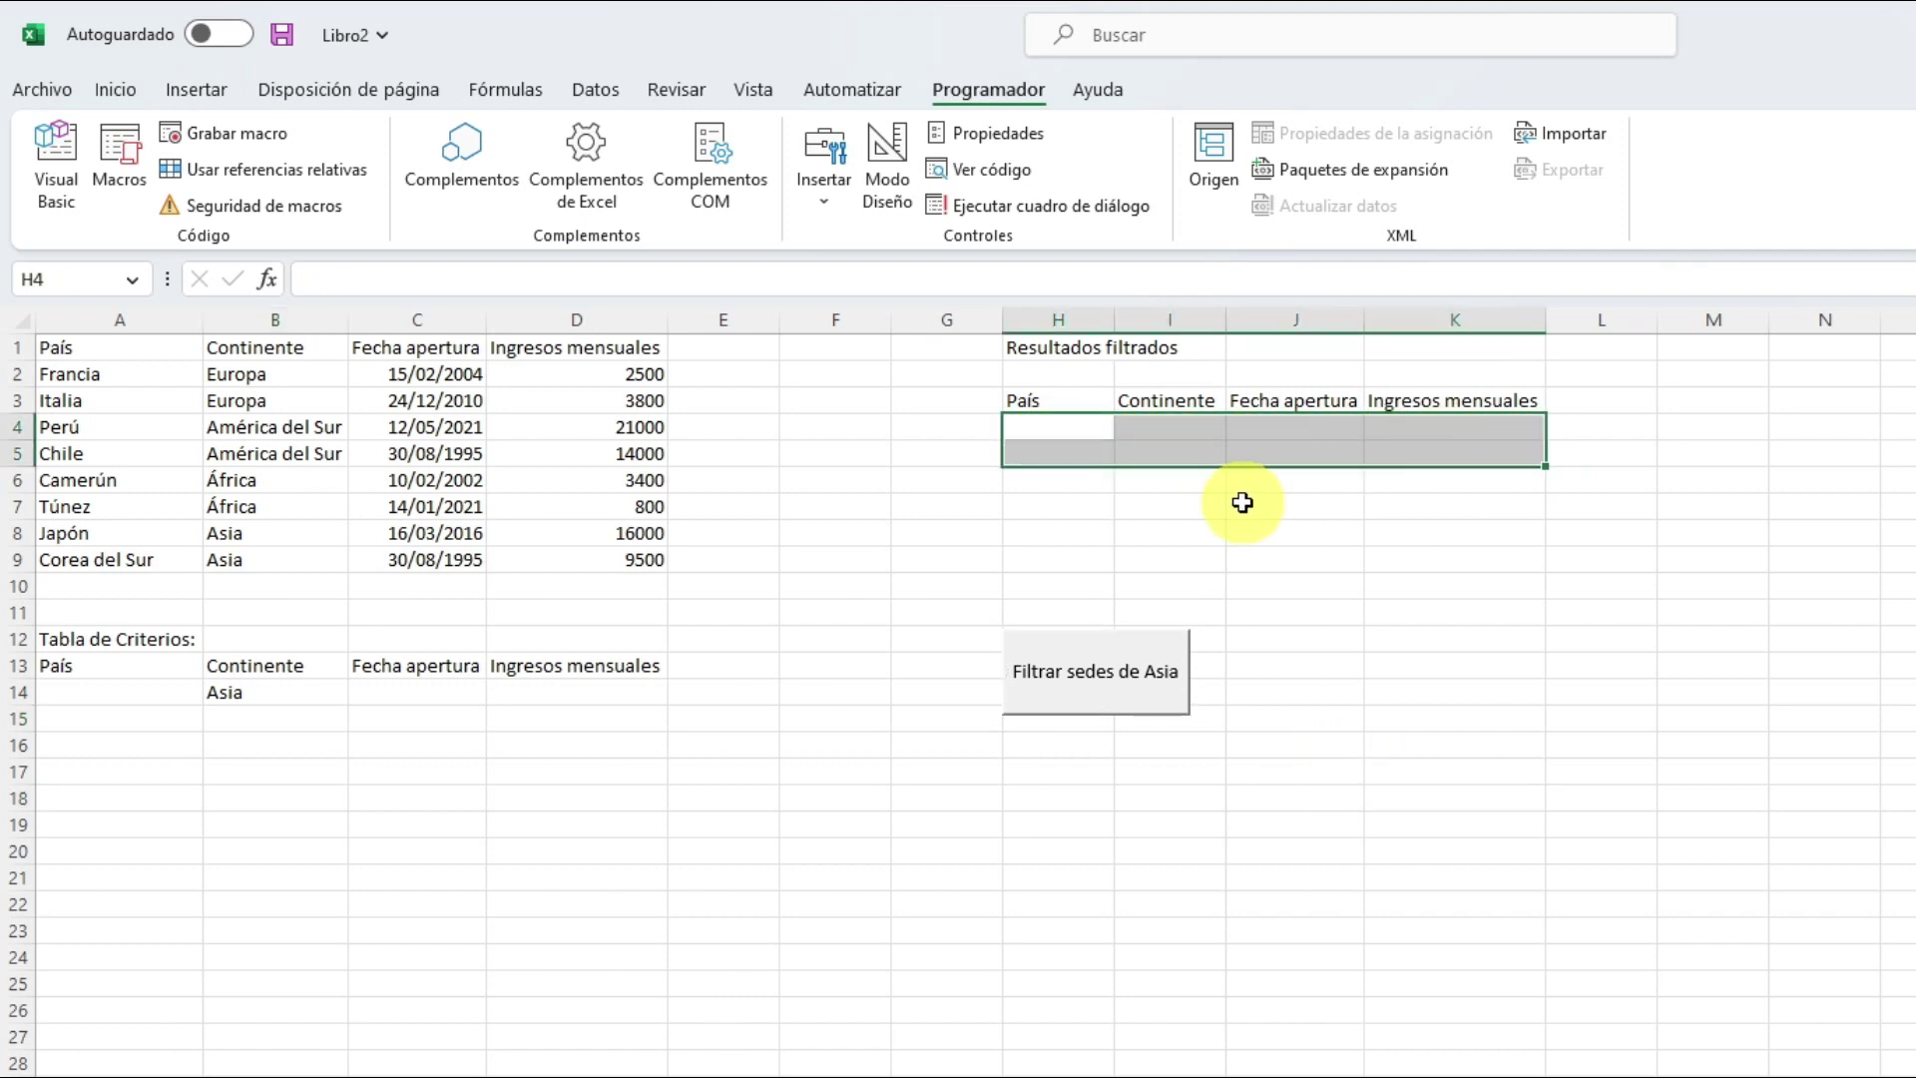
pyautogui.click(291, 701)
pyautogui.press('Delete')
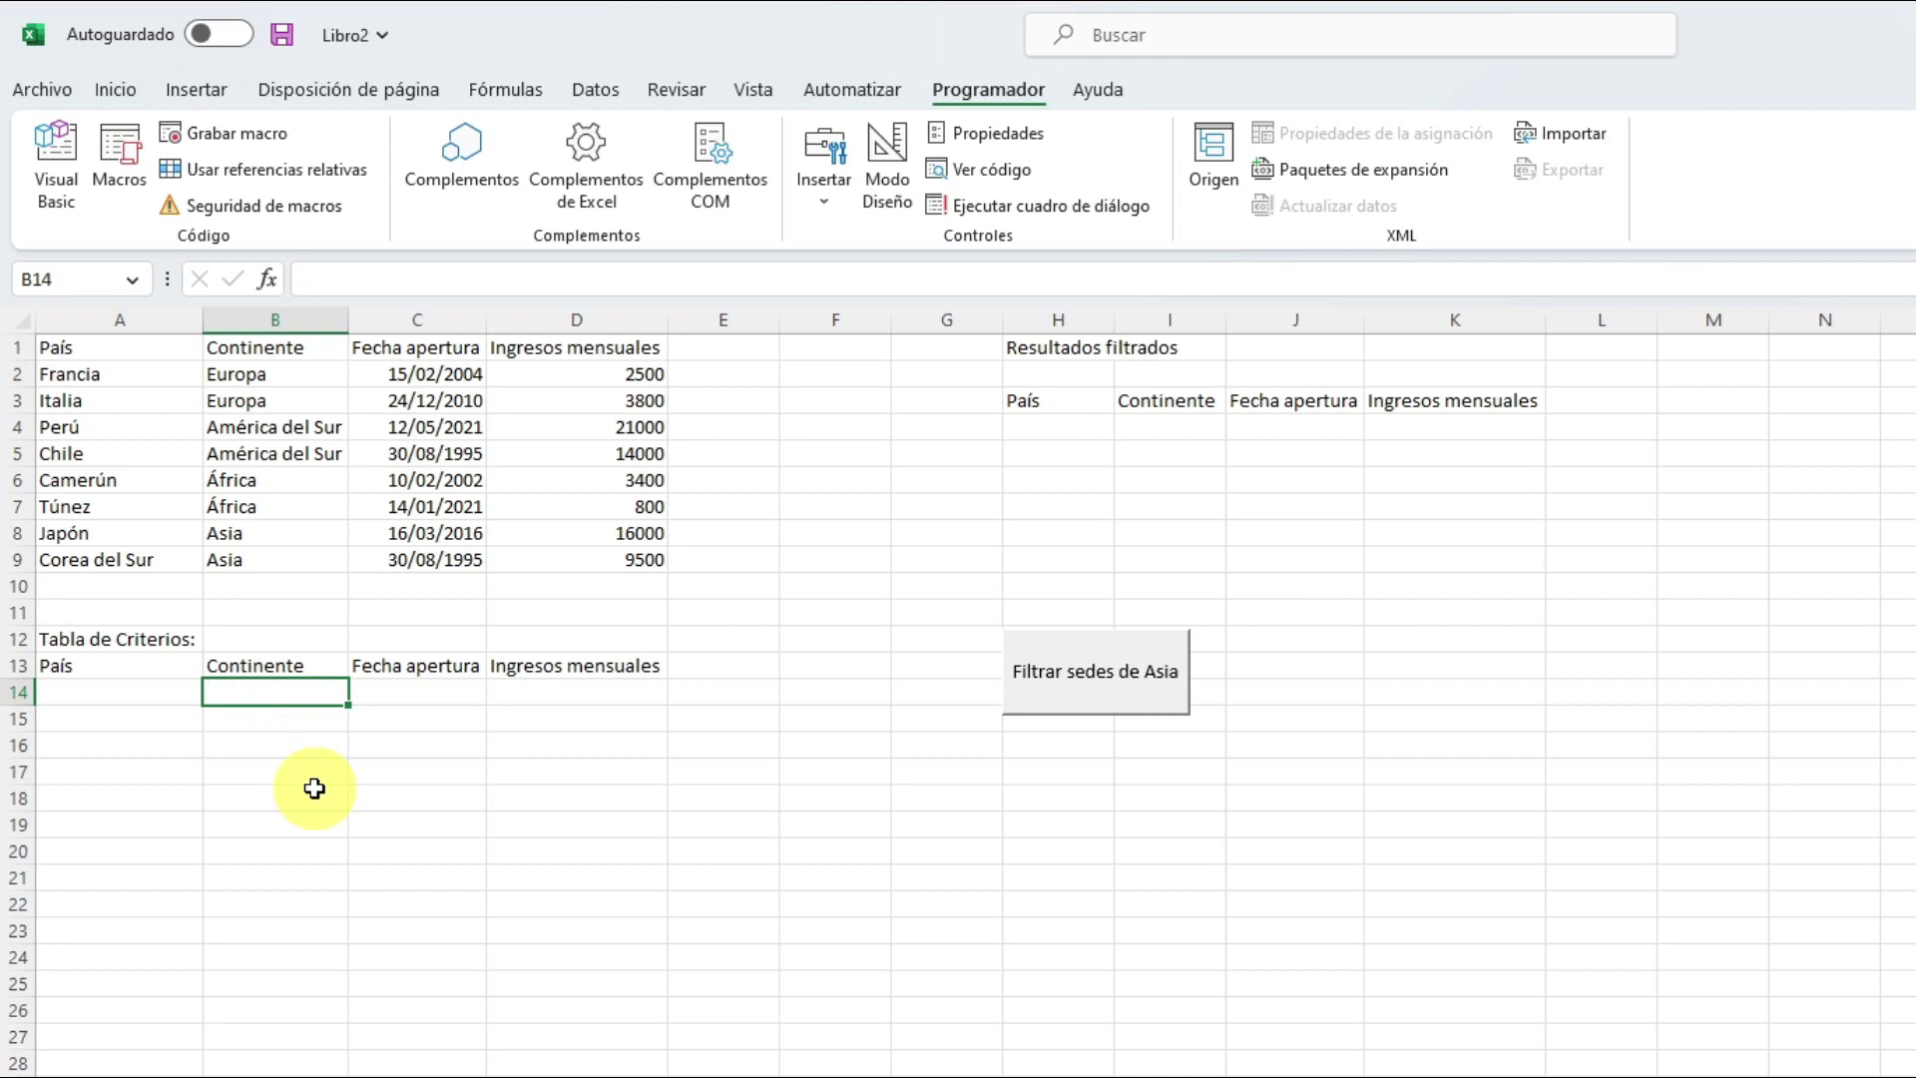
pyautogui.click(1071, 955)
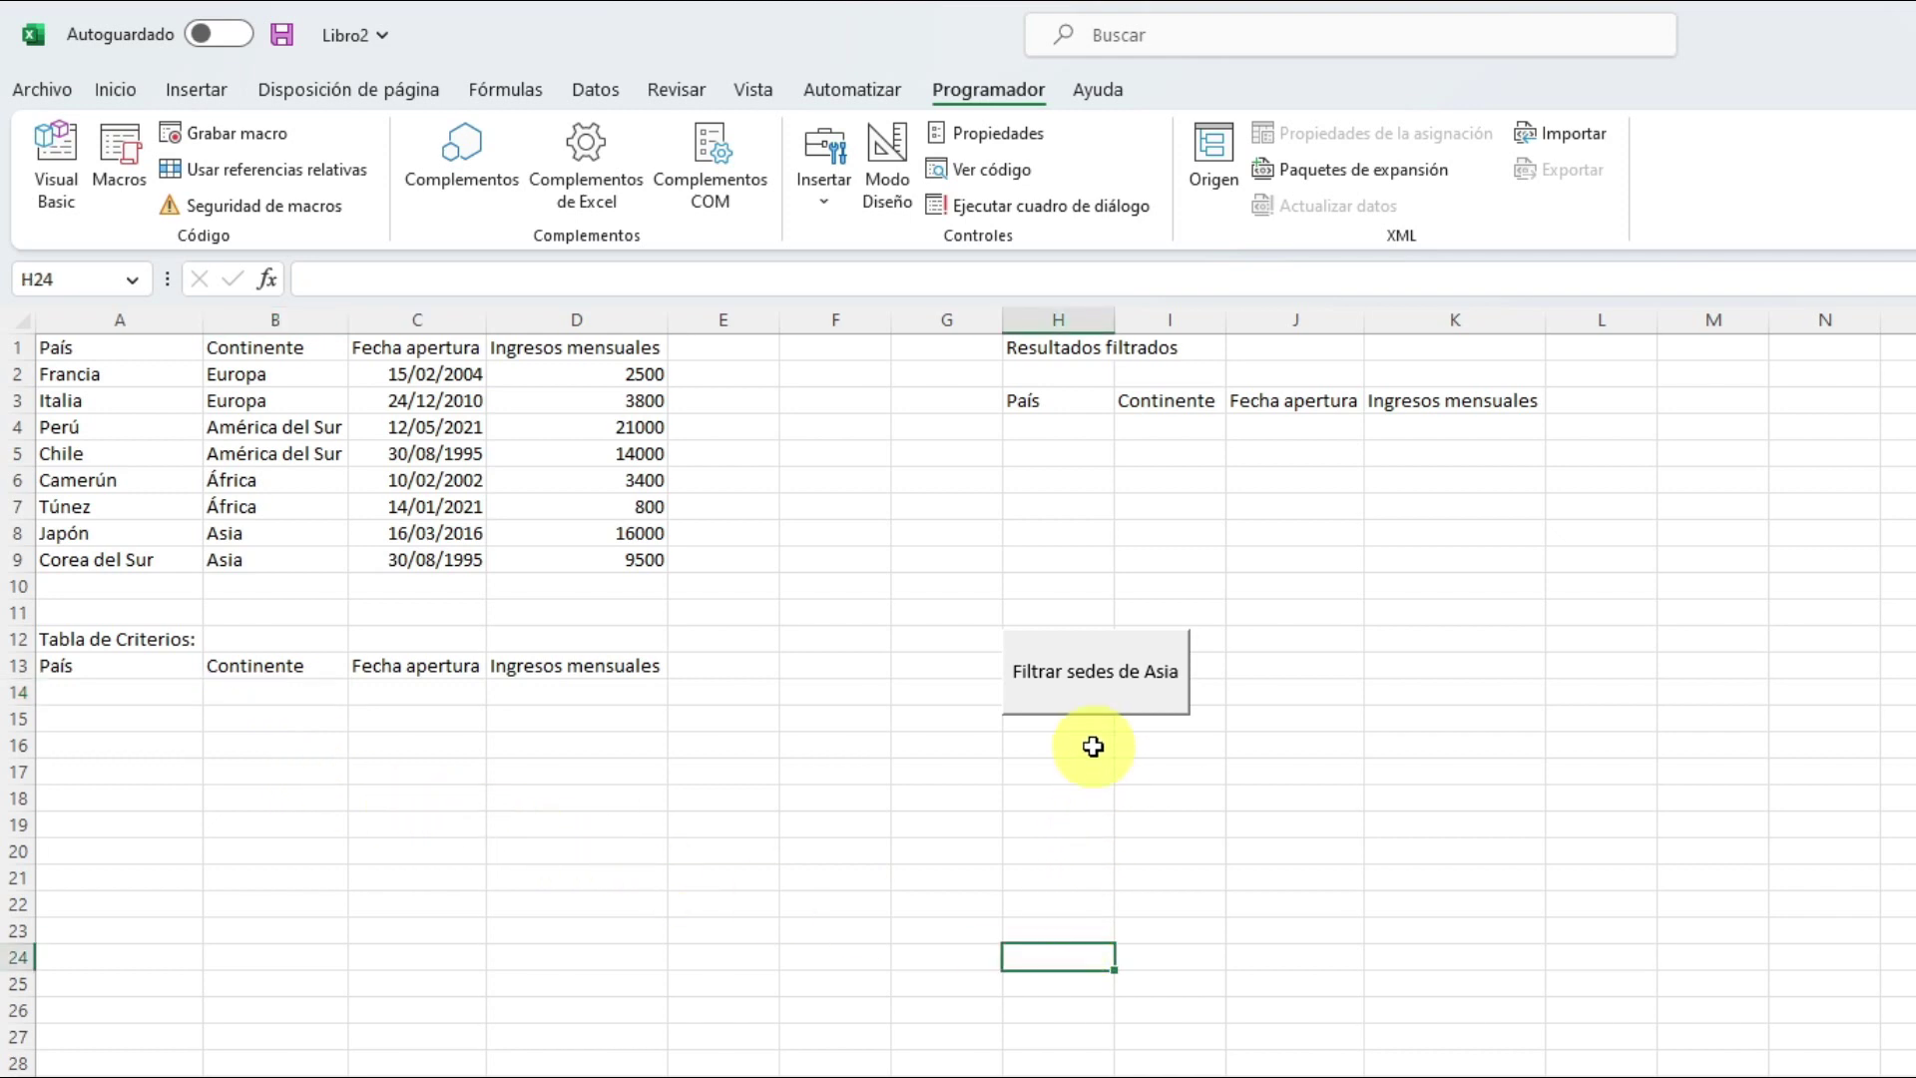
# - Run the macro from the "Filtrar sedes de Asia" button to filter the Asia offices into the results table
pyautogui.click(1098, 695)
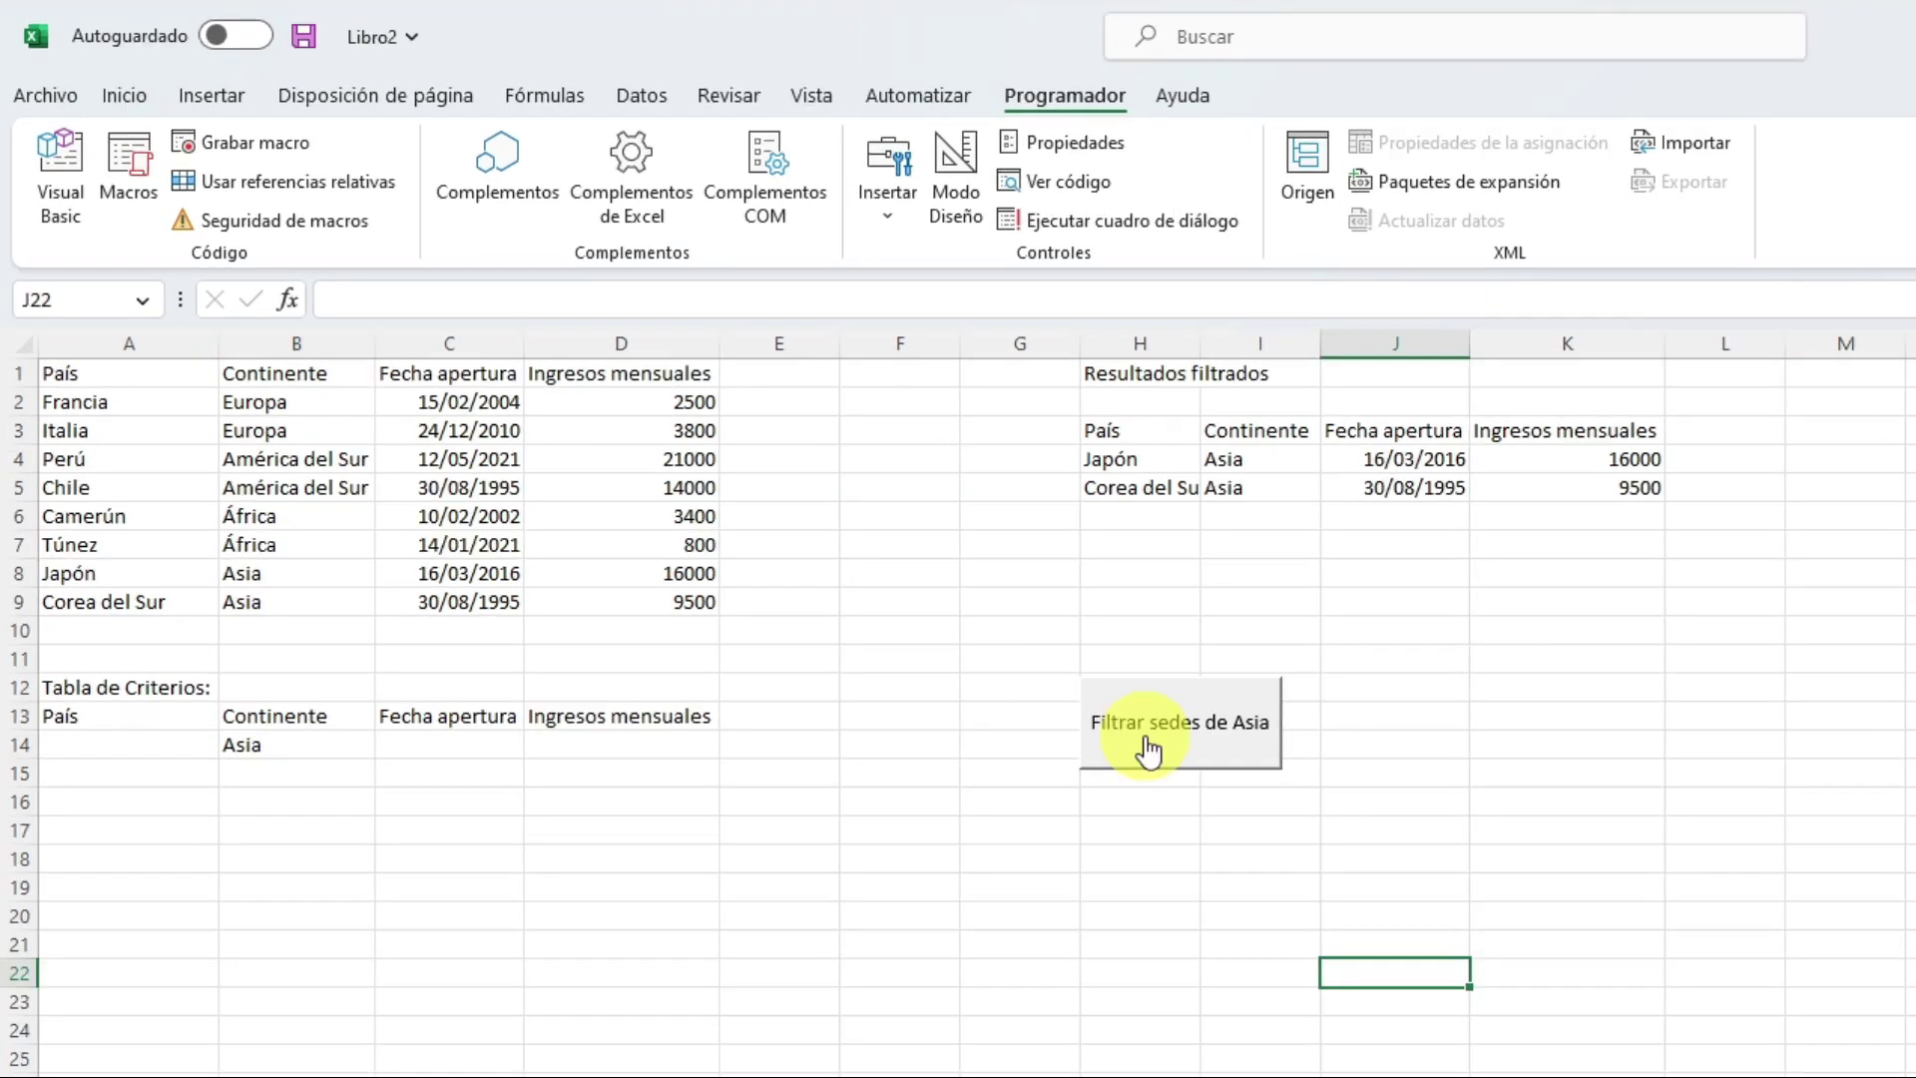
pyautogui.click(1247, 888)
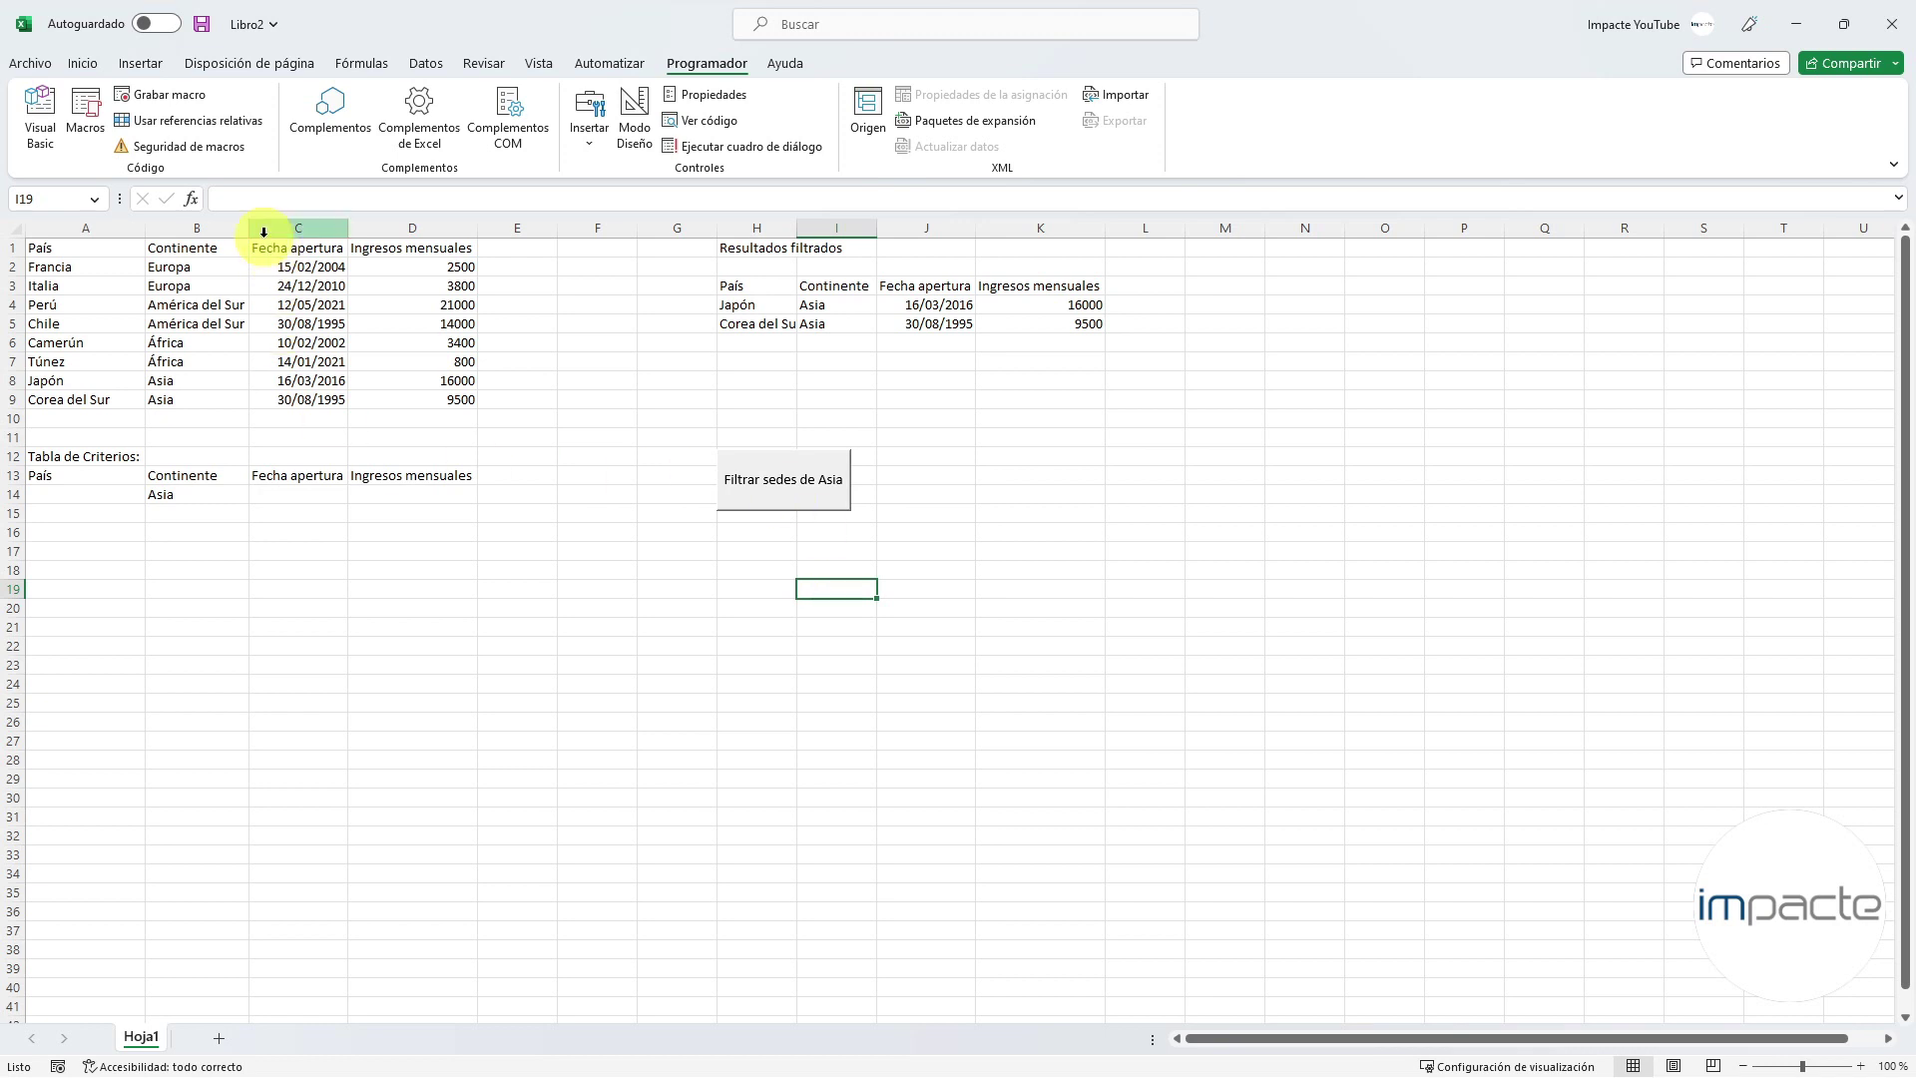
# - Save a copy of the workbook in Descargas as Libro2, using the file type "Libro de Excel habilitado para macros"
pyautogui.click(30, 63)
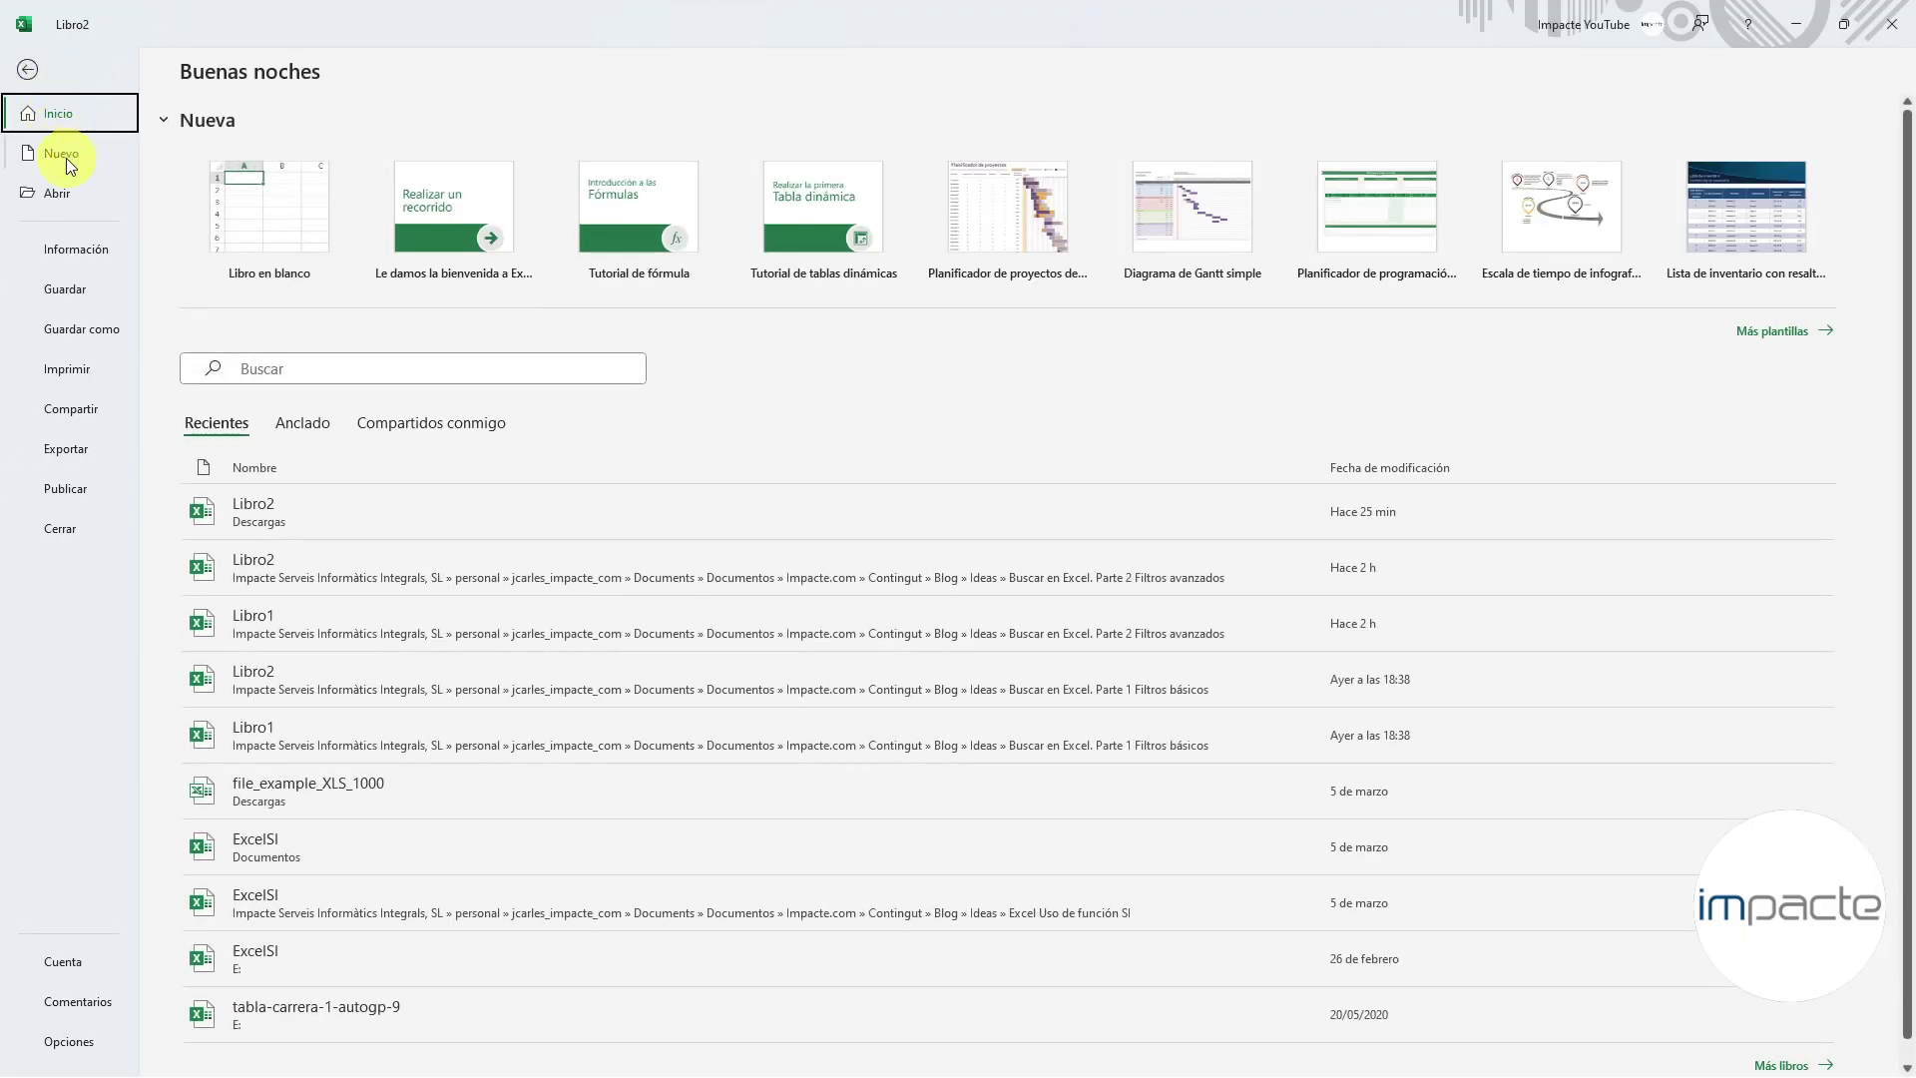
pyautogui.click(75, 331)
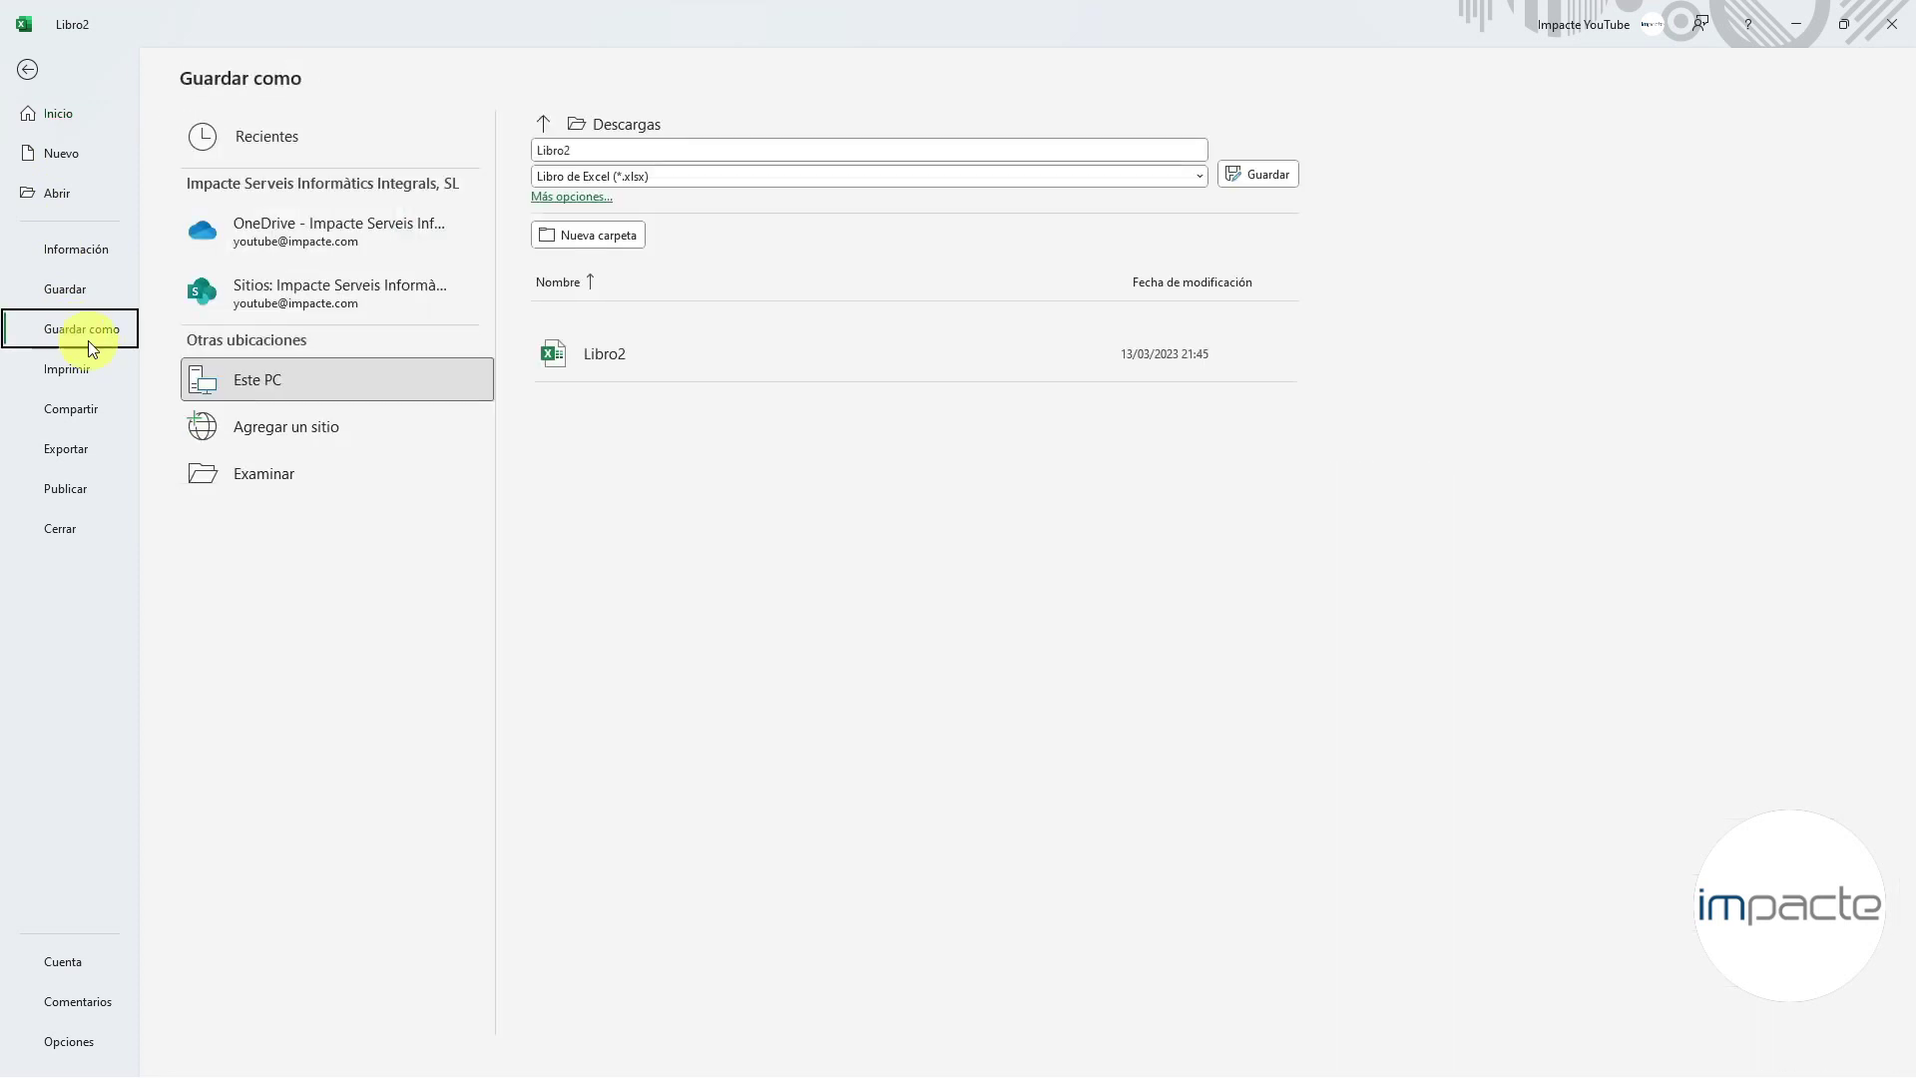
pyautogui.click(280, 465)
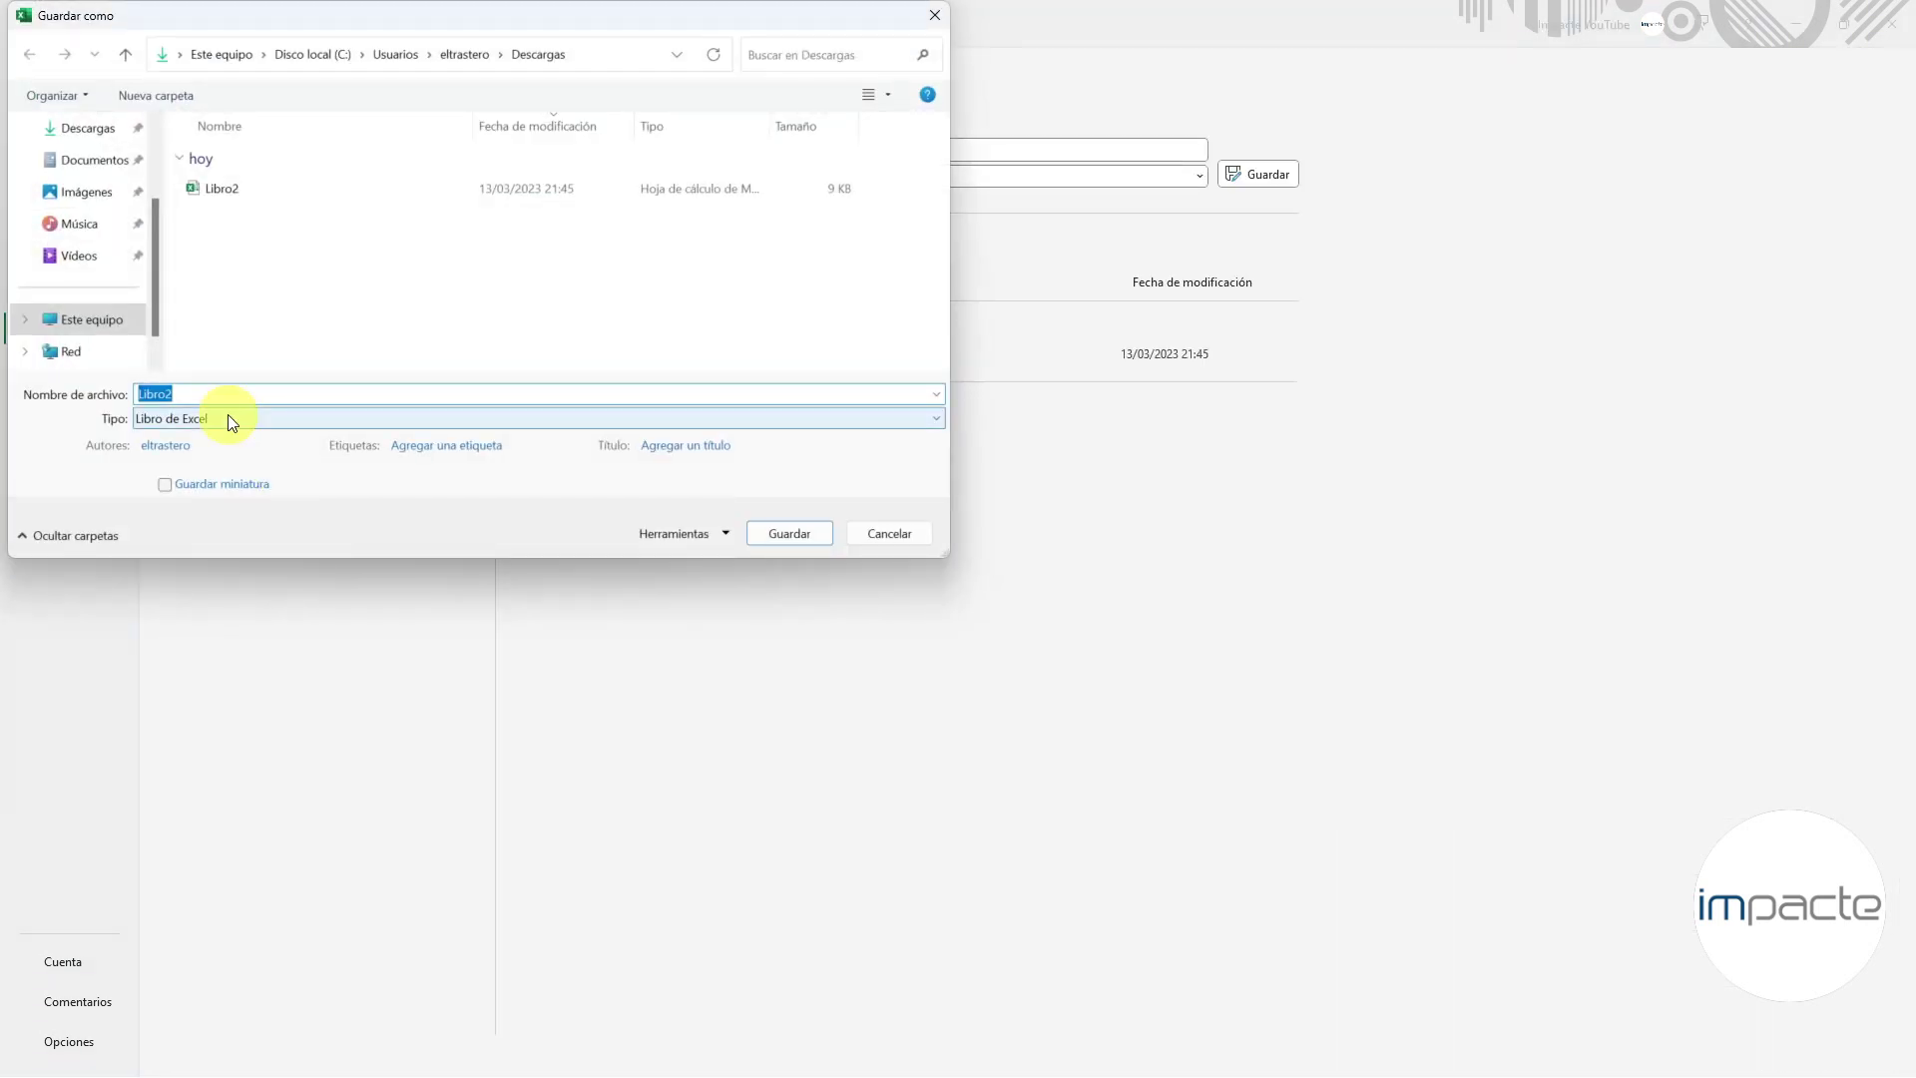
pyautogui.click(228, 418)
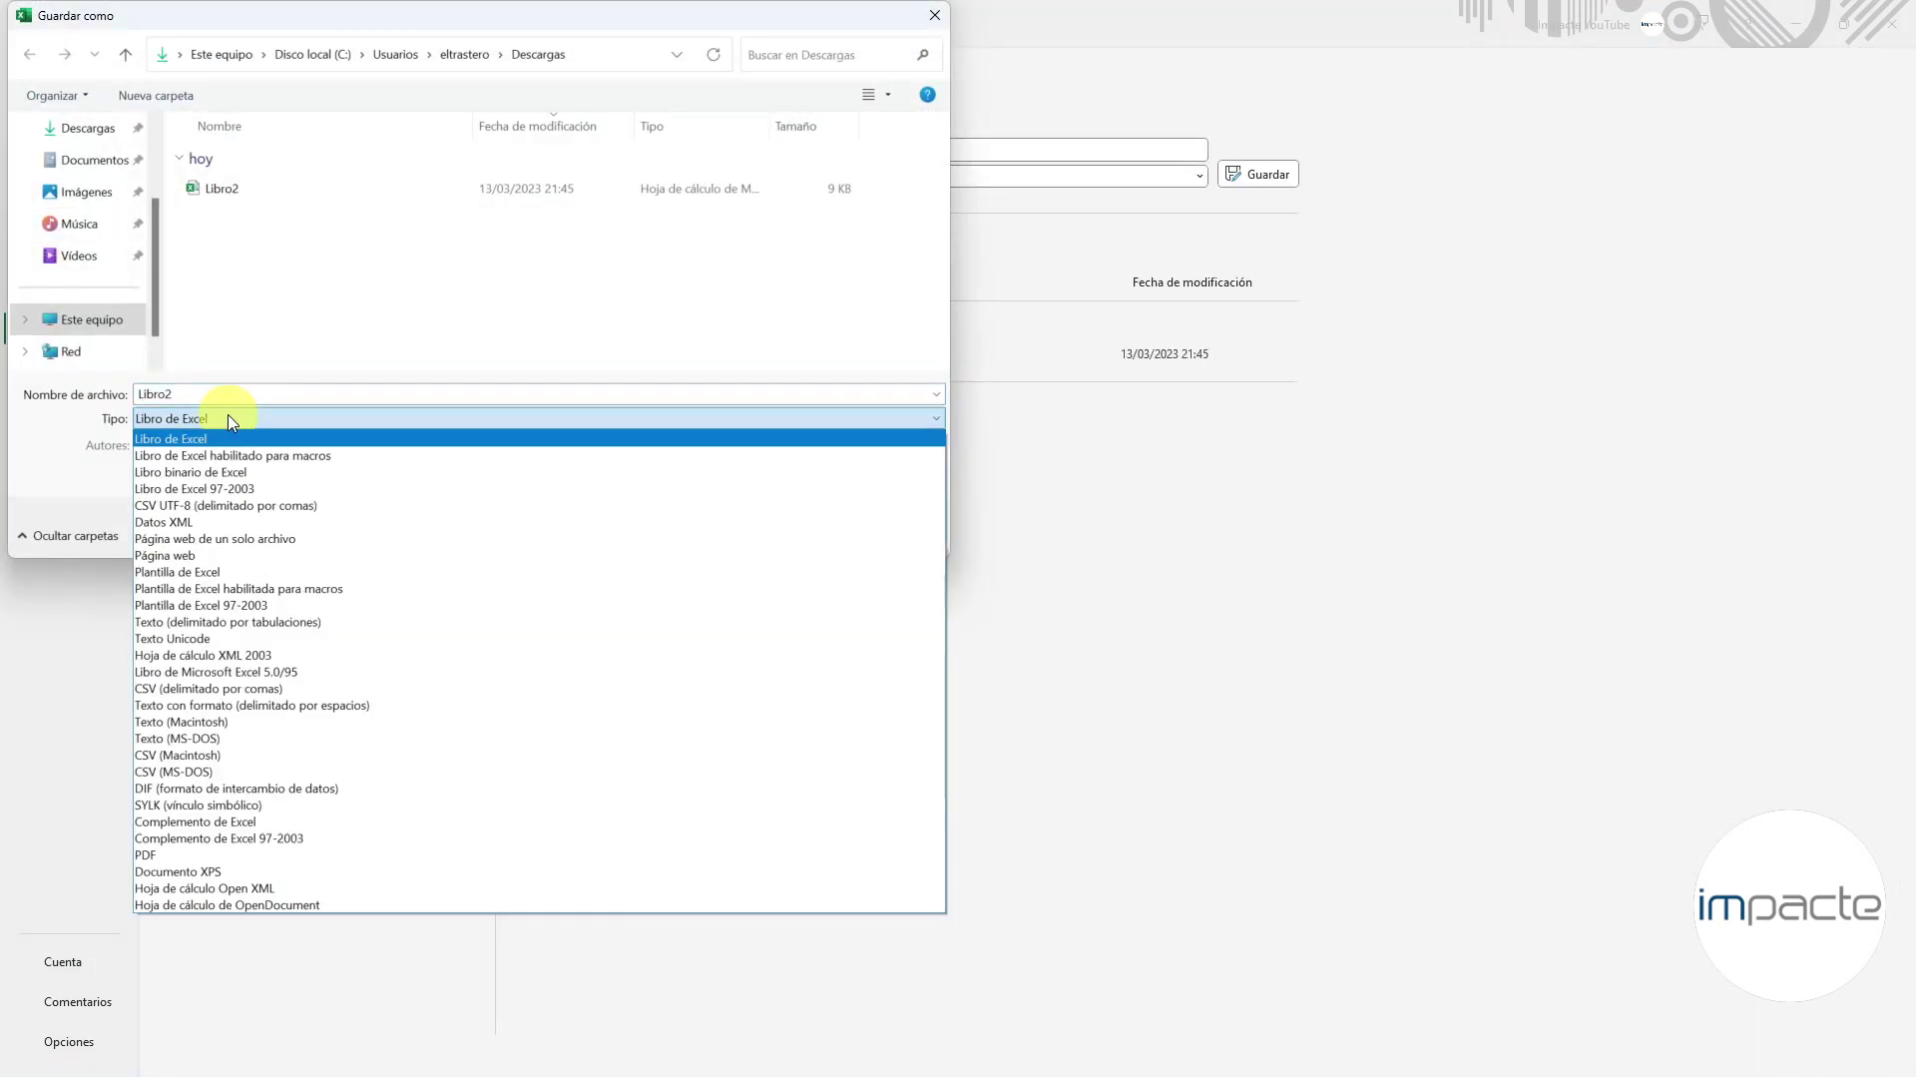
pyautogui.click(337, 456)
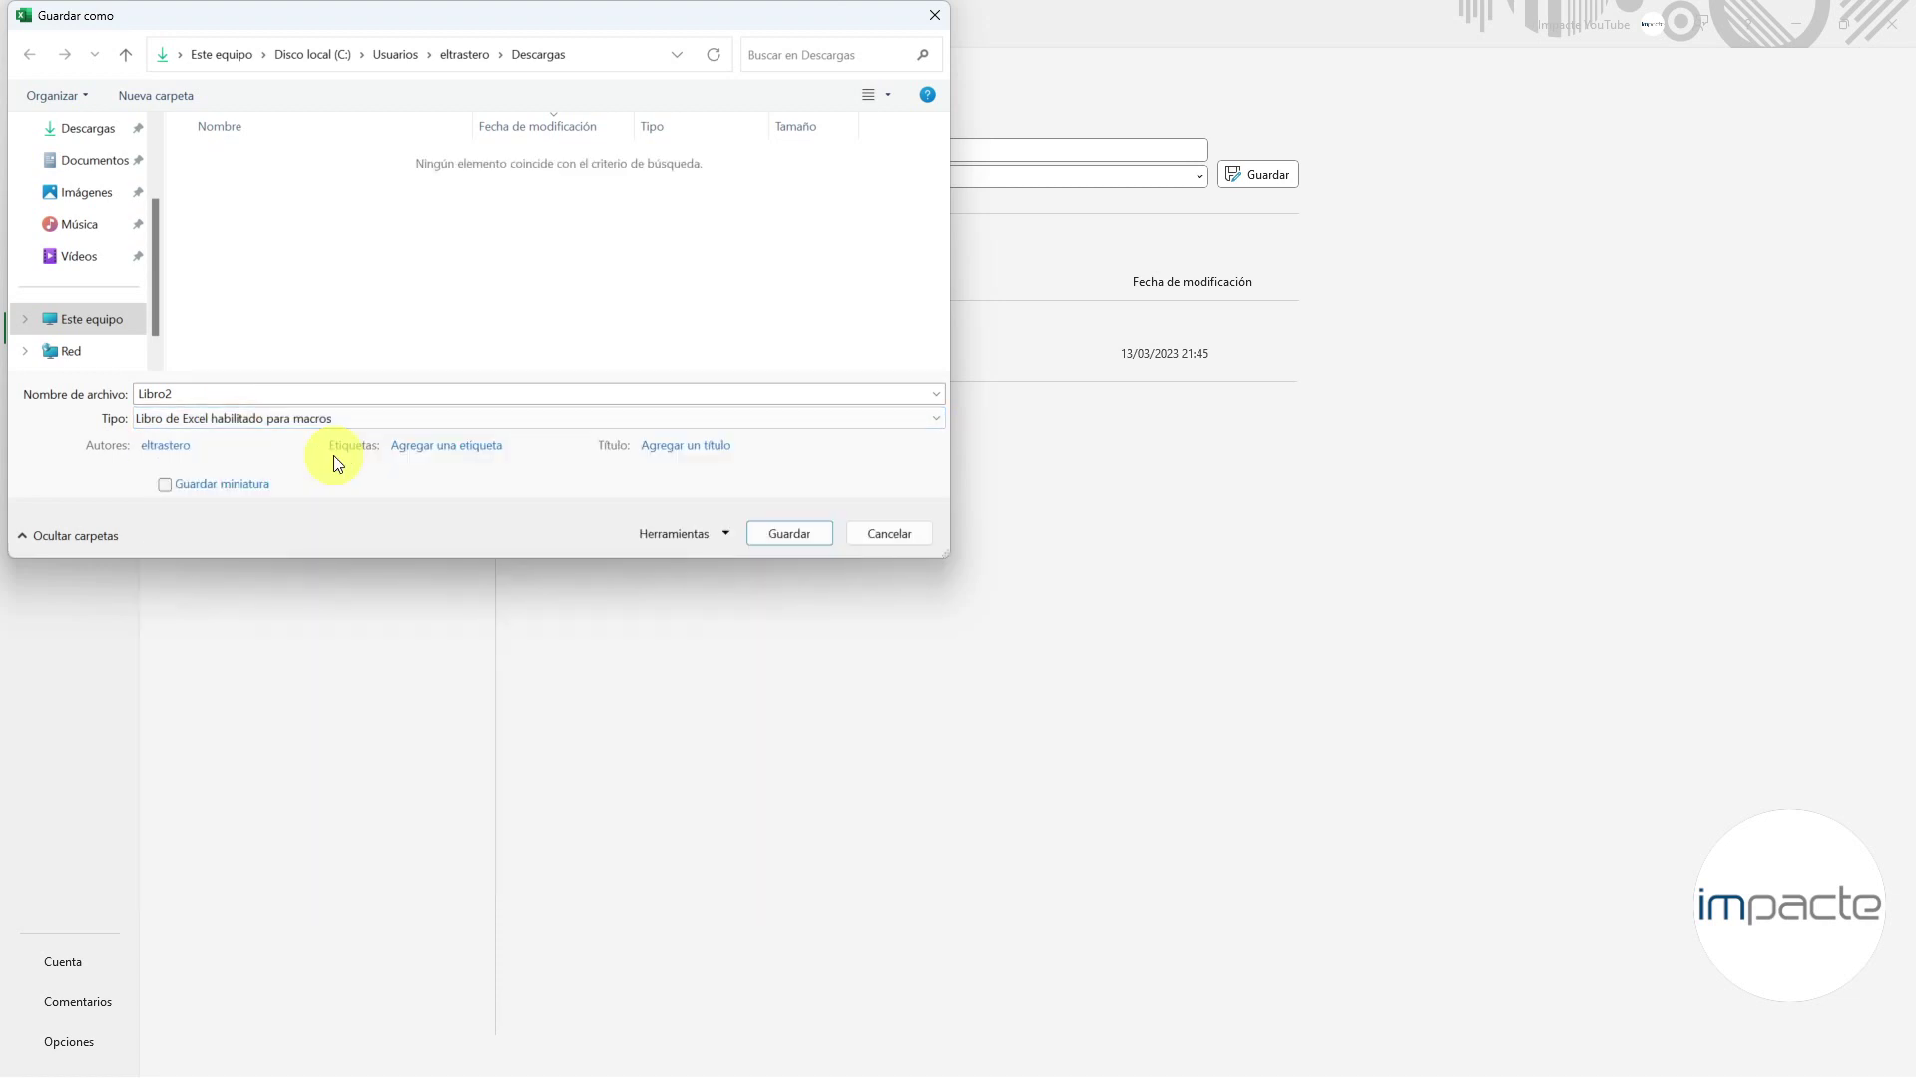
pyautogui.click(774, 527)
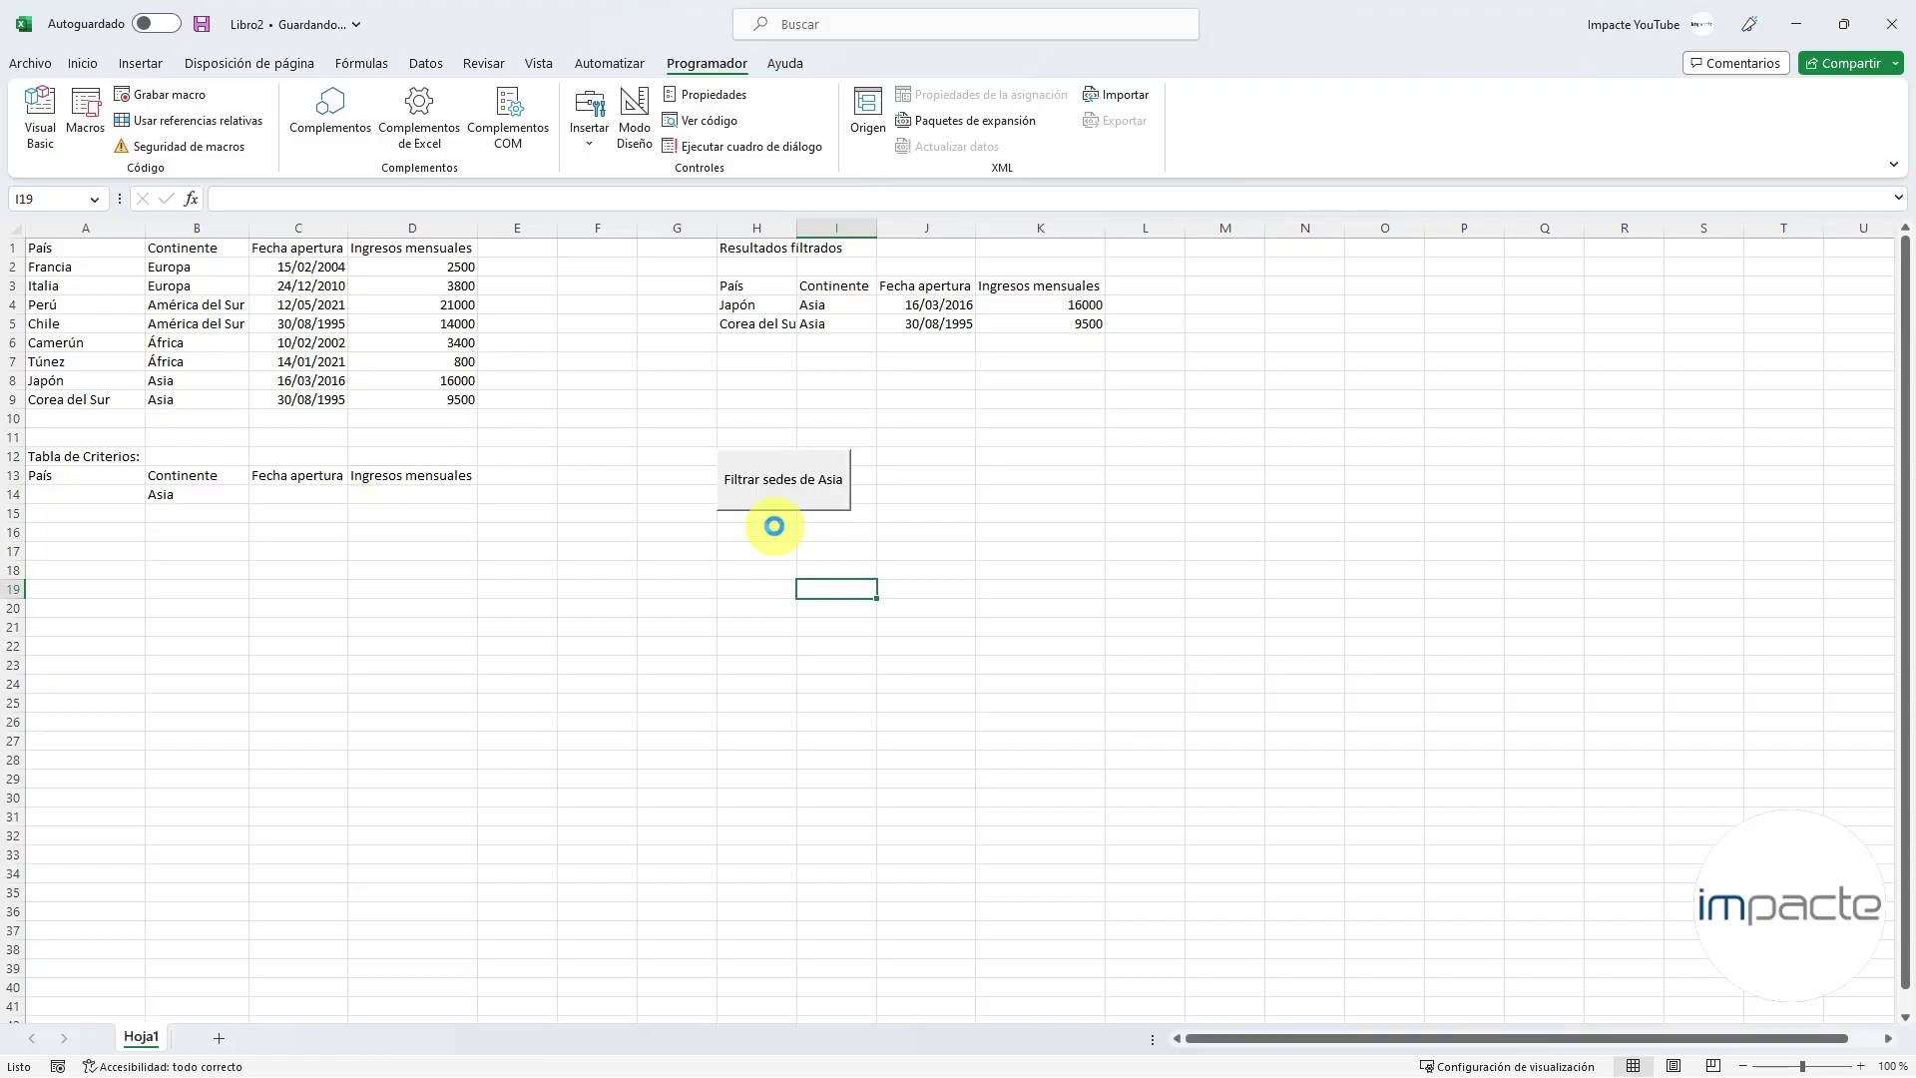